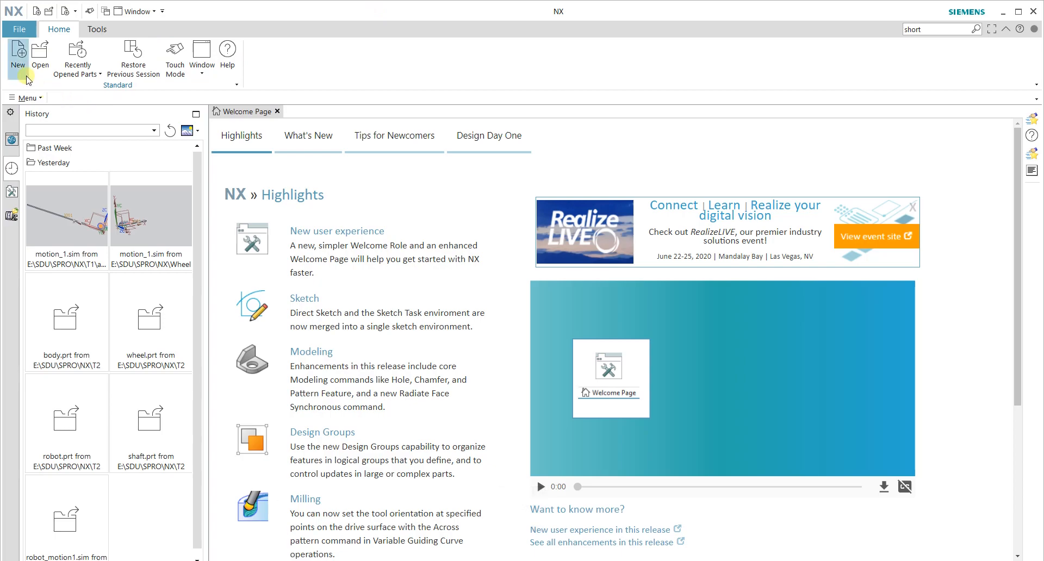
Step: Start a new file from the millimetre Assembly template and name it Robot
{"action": "left_click", "coordinate": [22, 64]}
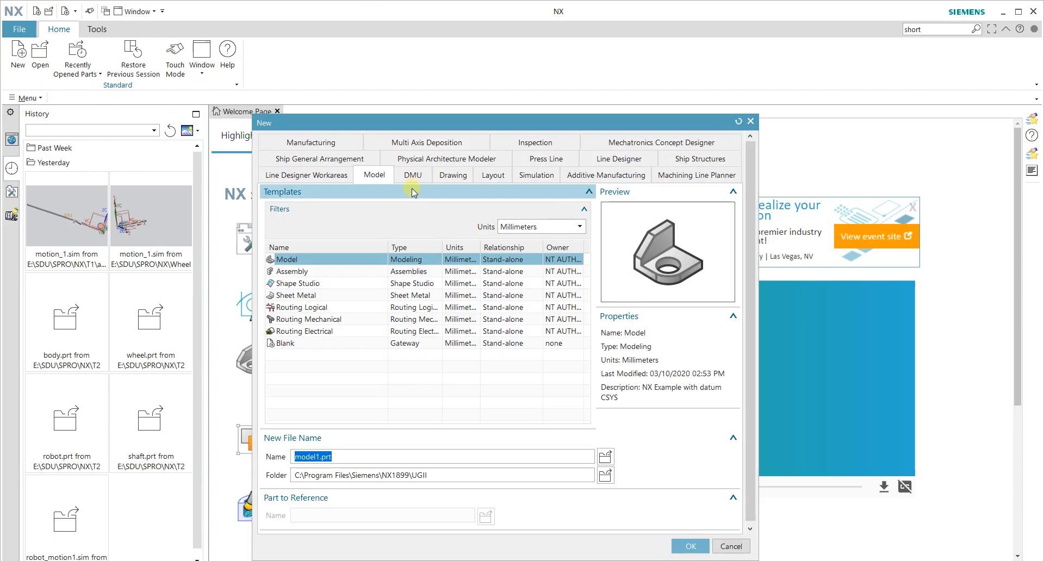
{"action": "left_click", "coordinate": [305, 270]}
{"action": "left_click", "coordinate": [374, 451]}
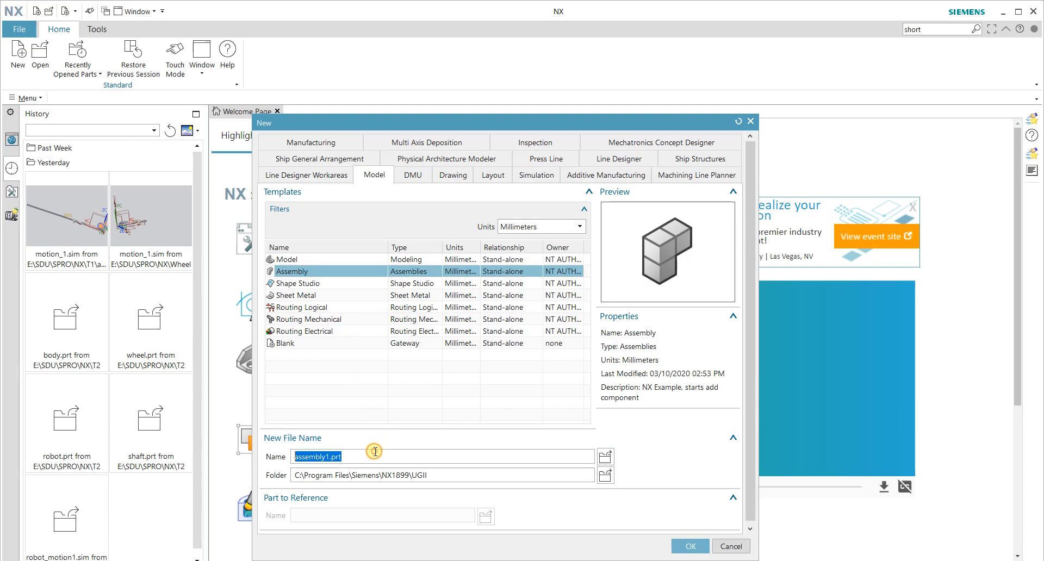
{"action": "type", "text": "Robot"}
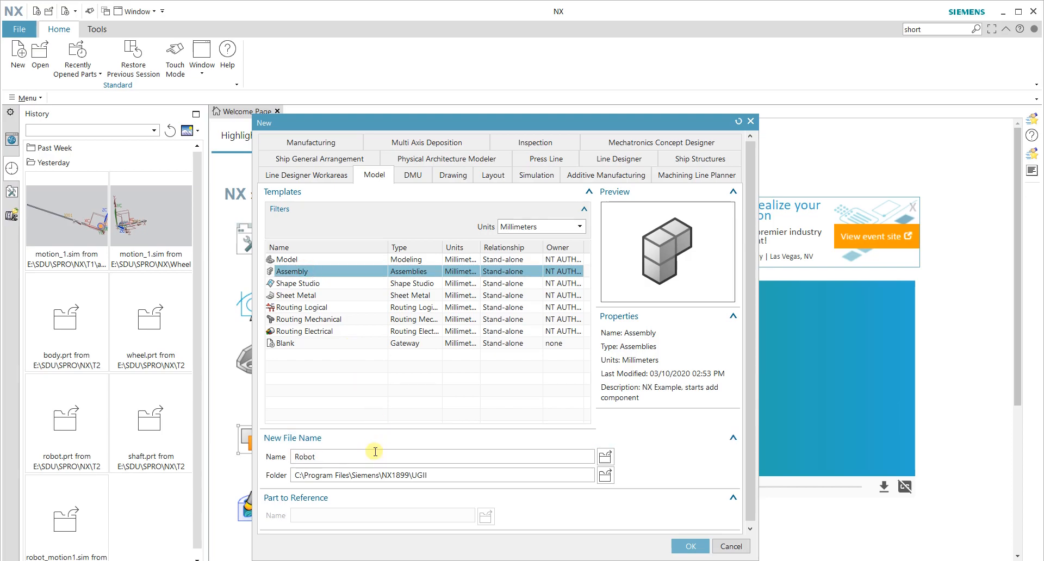
Step: Browse to the folder E:\SDU\SPRO\NX for the assembly's save location
{"action": "left_click", "coordinate": [604, 475]}
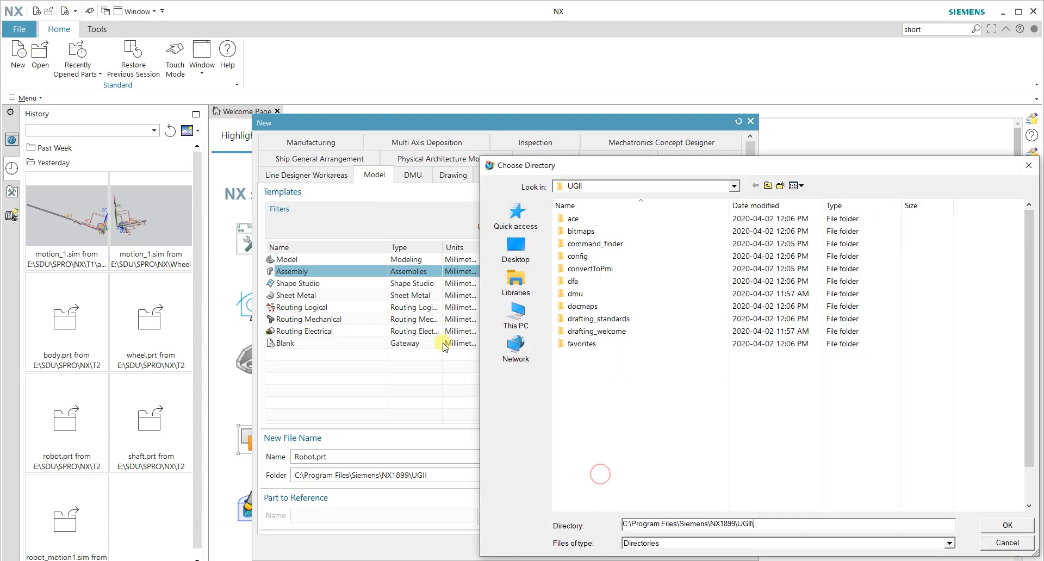
{"action": "left_click", "coordinate": [516, 218]}
{"action": "double_click", "coordinate": [617, 298]}
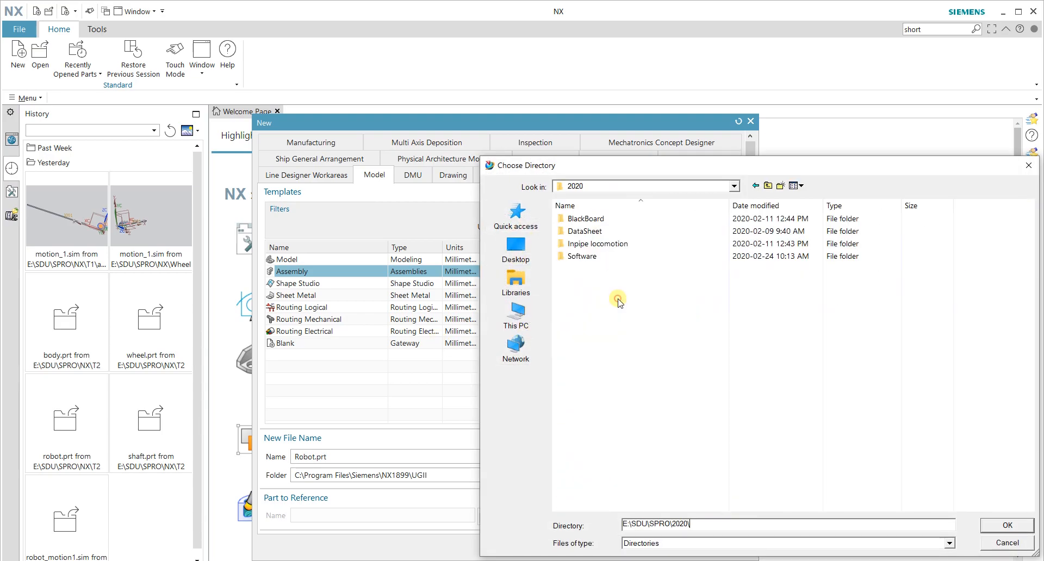
{"action": "left_click", "coordinate": [767, 186]}
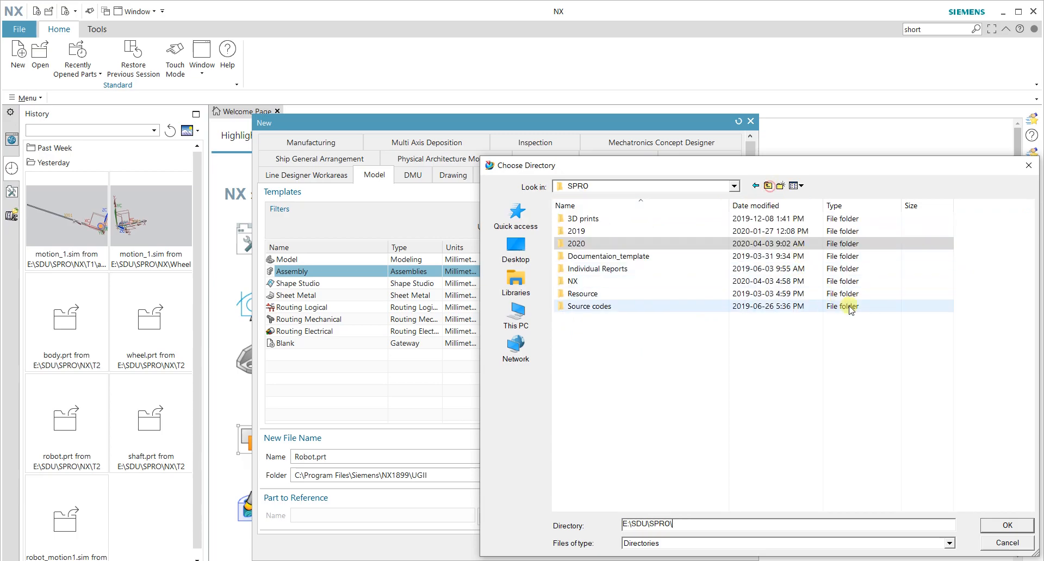
{"action": "double_click", "coordinate": [600, 281]}
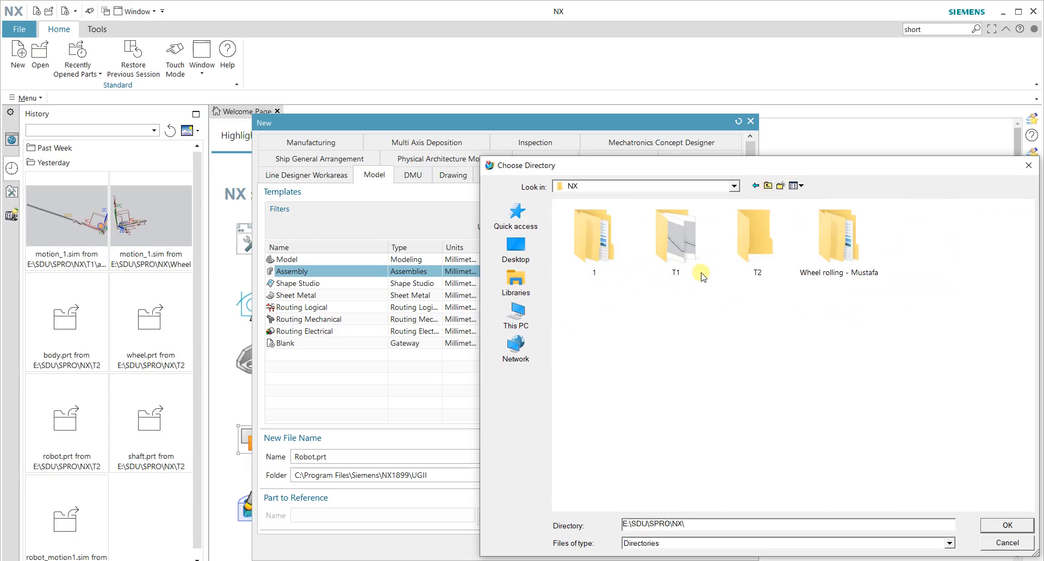
Step: Create the assembly in a new folder named T-2, without adding any existing component
{"action": "left_click", "coordinate": [779, 185]}
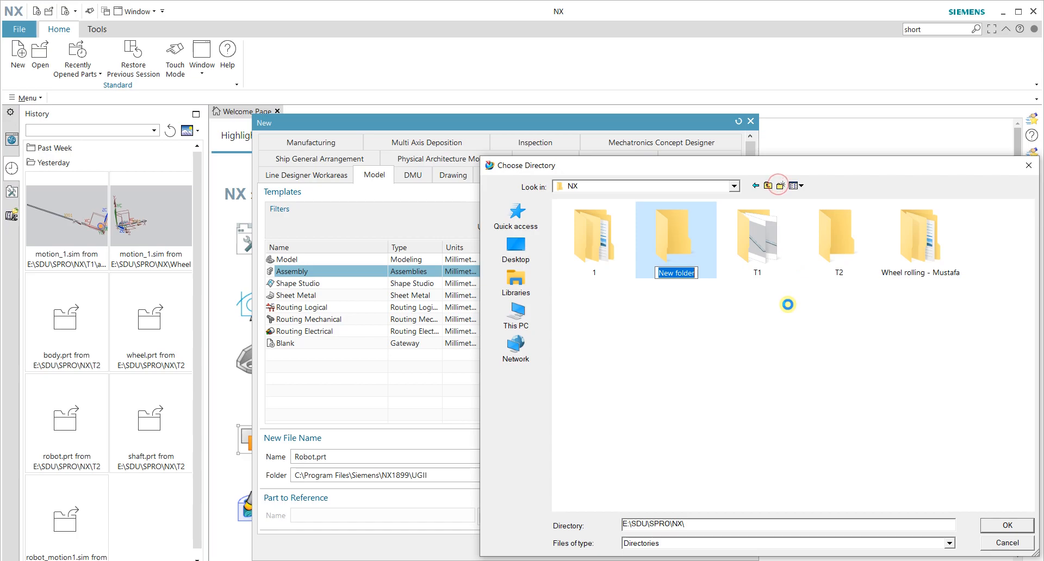
{"action": "type", "text": "T"}
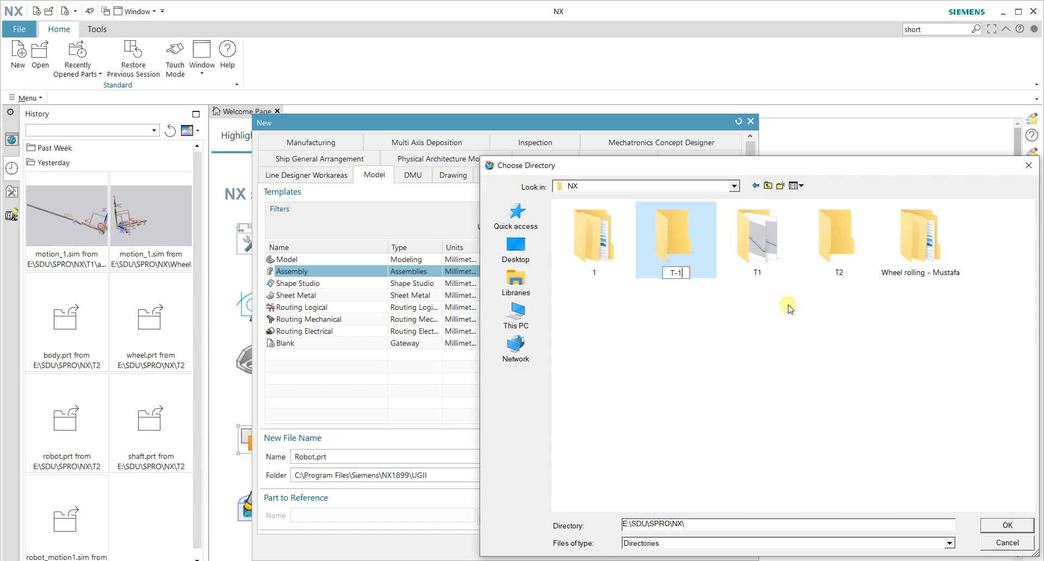
{"action": "type", "text": "-2"}
{"action": "key", "text": "Return"}
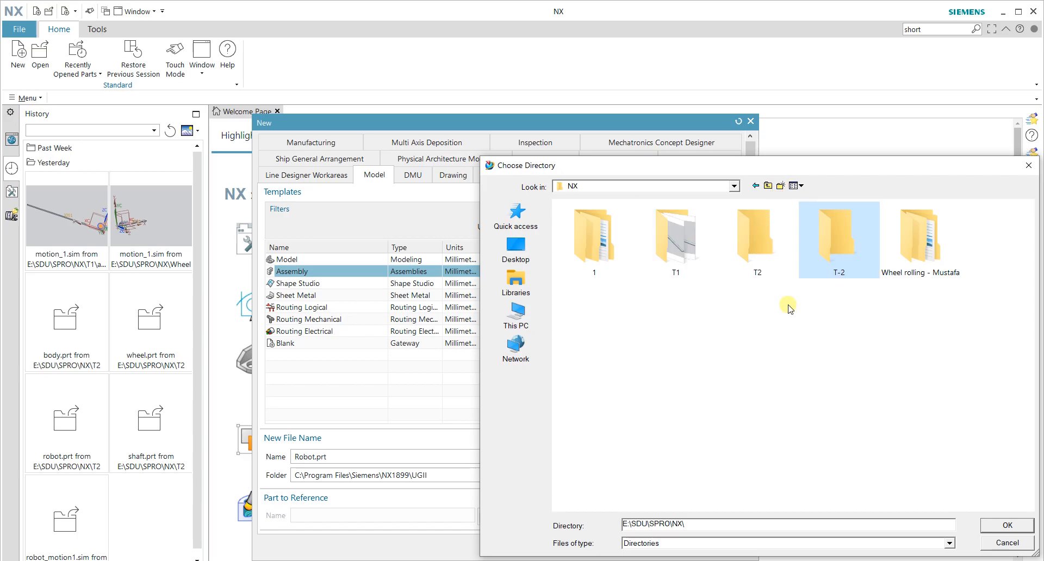
{"action": "key", "text": "Return"}
{"action": "left_click", "coordinate": [1006, 526]}
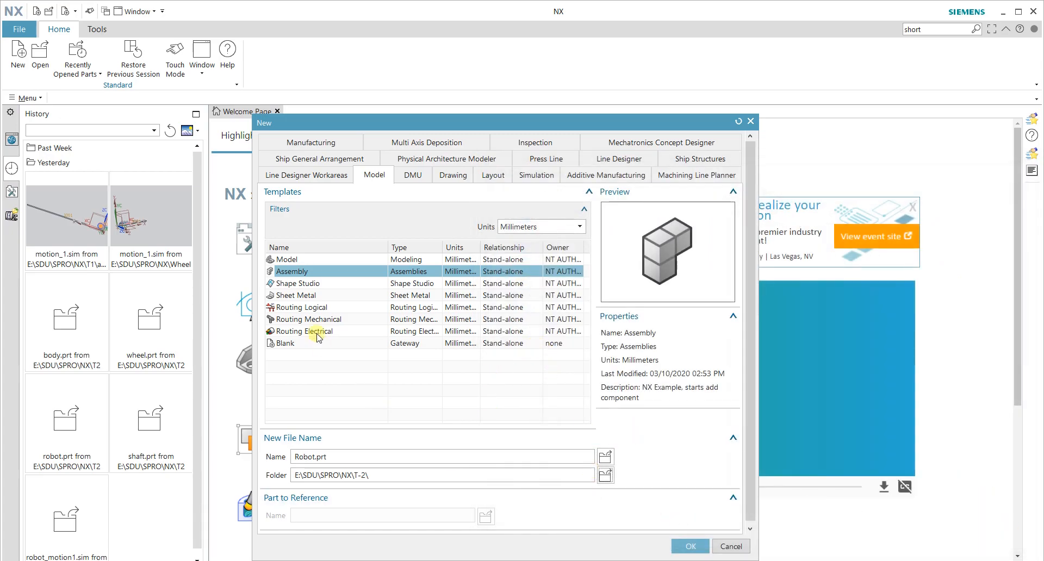
{"action": "left_click", "coordinate": [689, 546]}
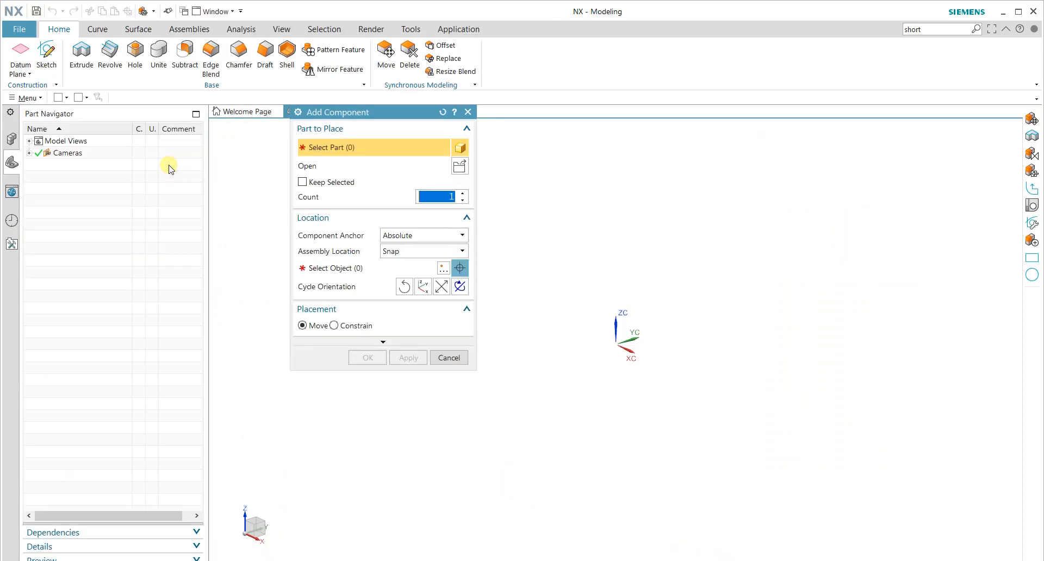
{"action": "key", "text": "Escape"}
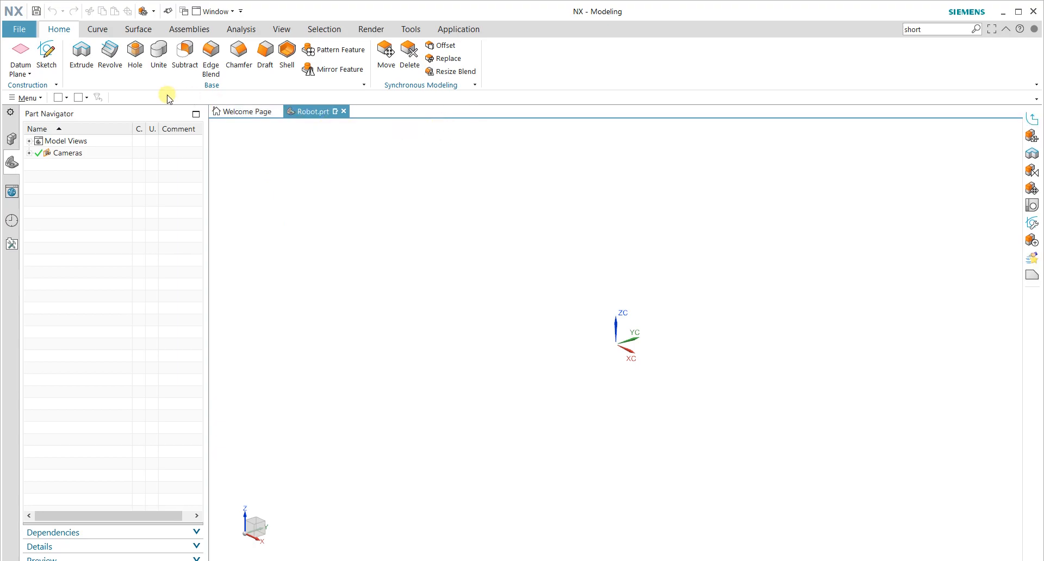
Step: Create a new component named chassis in the assembly from the Model template, with no objects selected
{"action": "left_click", "coordinate": [191, 29]}
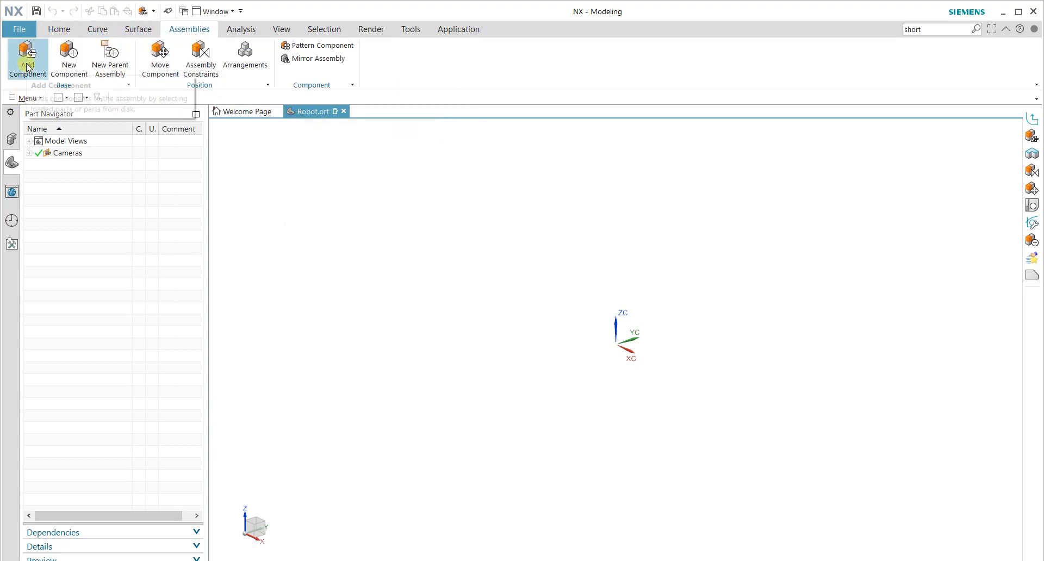
{"action": "left_click", "coordinate": [65, 59]}
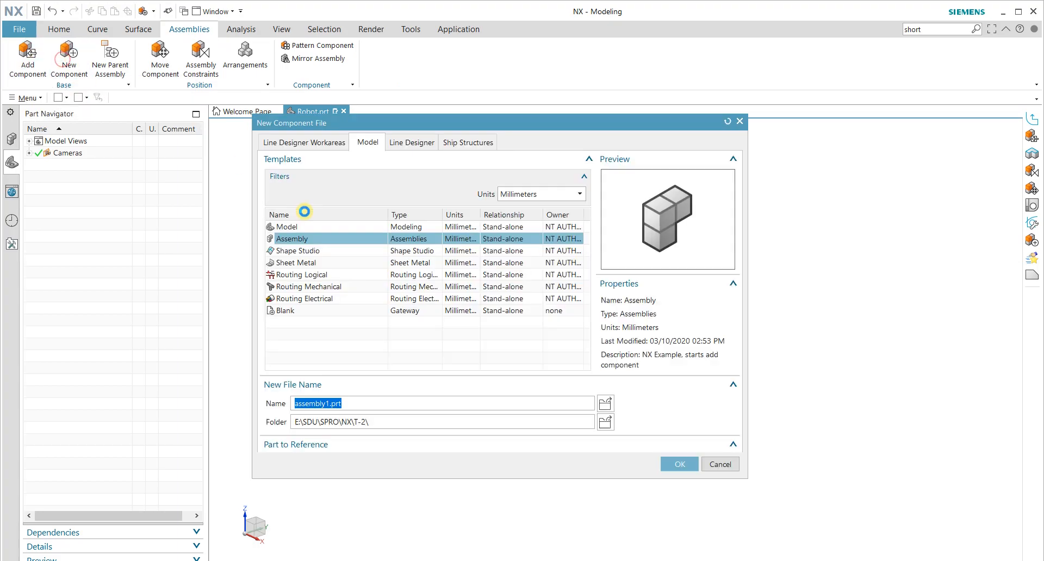
{"action": "left_click", "coordinate": [300, 227]}
{"action": "left_click", "coordinate": [377, 403]}
{"action": "double_click", "coordinate": [378, 402]}
{"action": "type", "text": "chassis"}
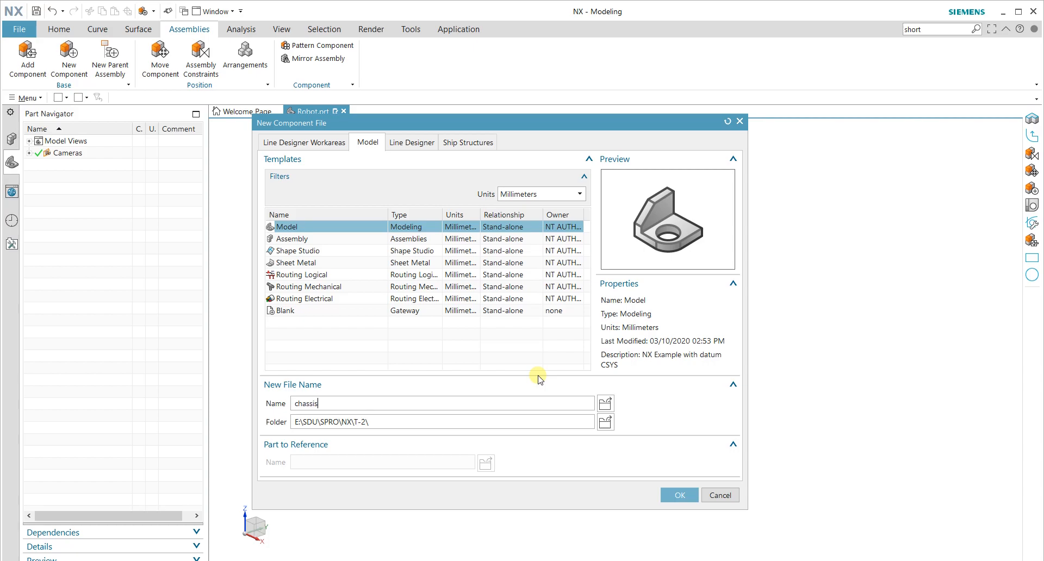
{"action": "key", "text": "Return"}
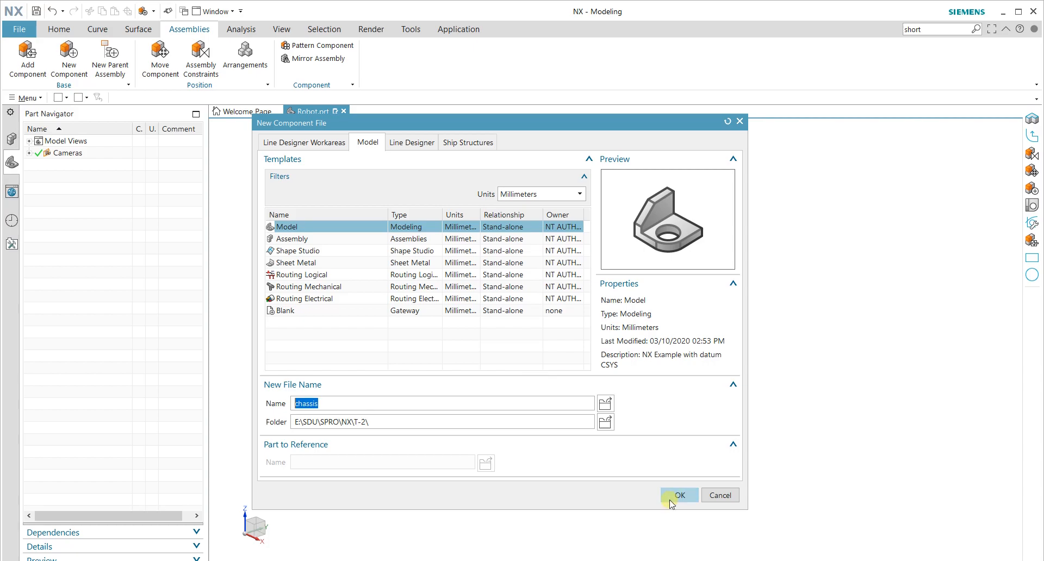
{"action": "left_click", "coordinate": [677, 495]}
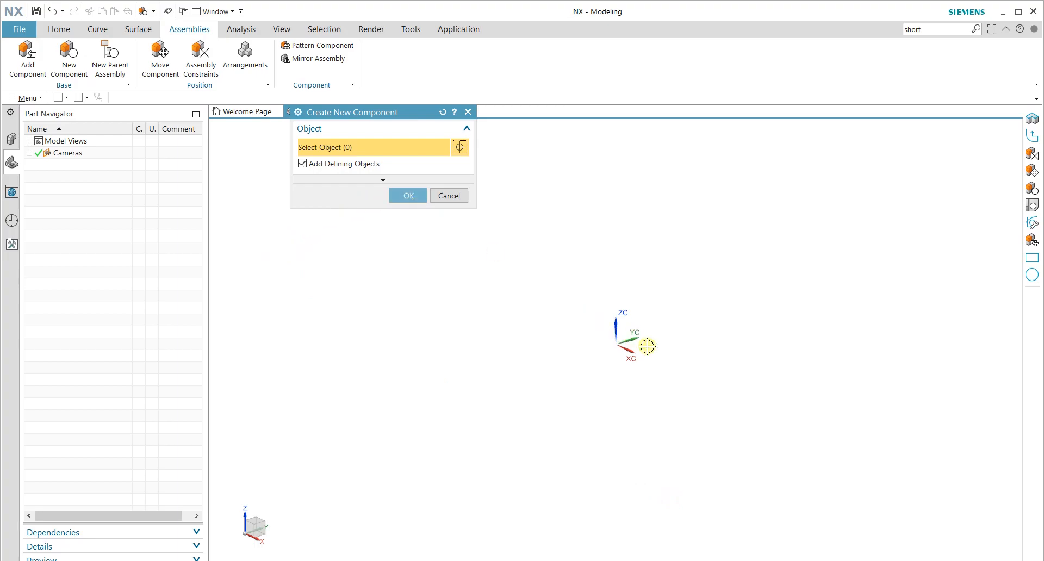
{"action": "left_click", "coordinate": [408, 196]}
Step: Make the chassis component the work part
{"action": "left_click", "coordinate": [13, 140]}
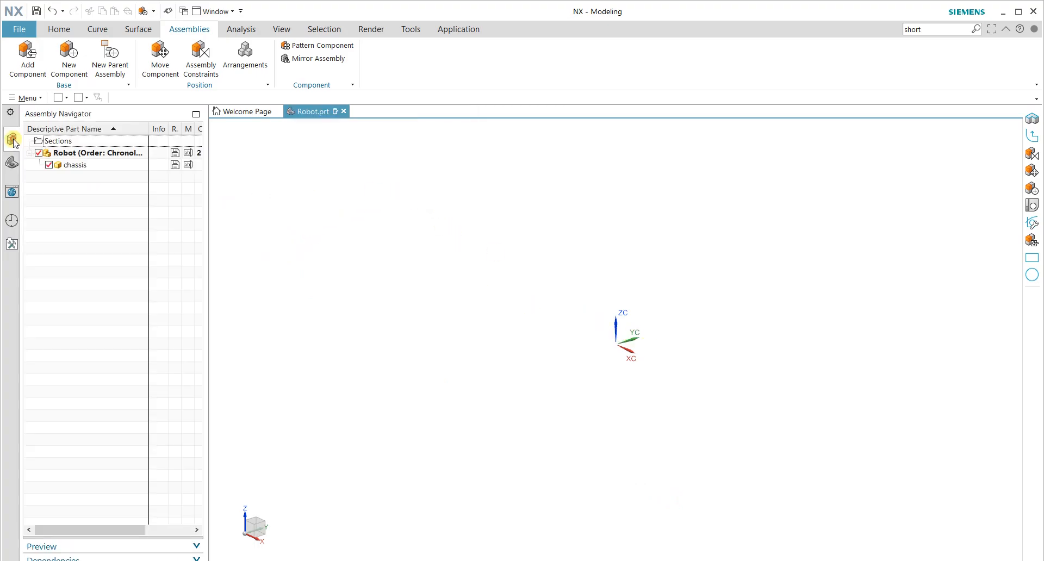
{"action": "right_click", "coordinate": [90, 166]}
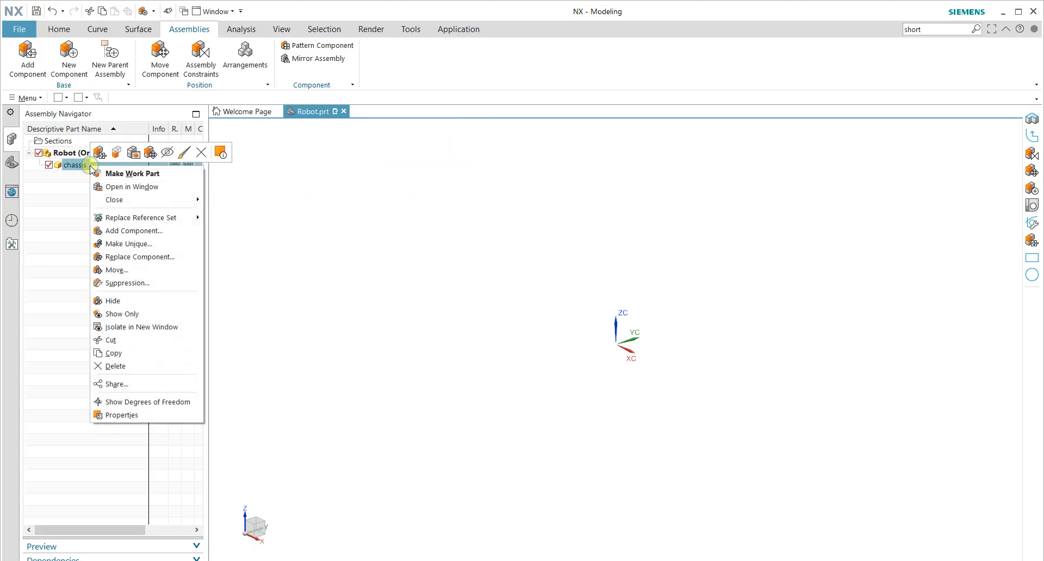
{"action": "left_click", "coordinate": [105, 174]}
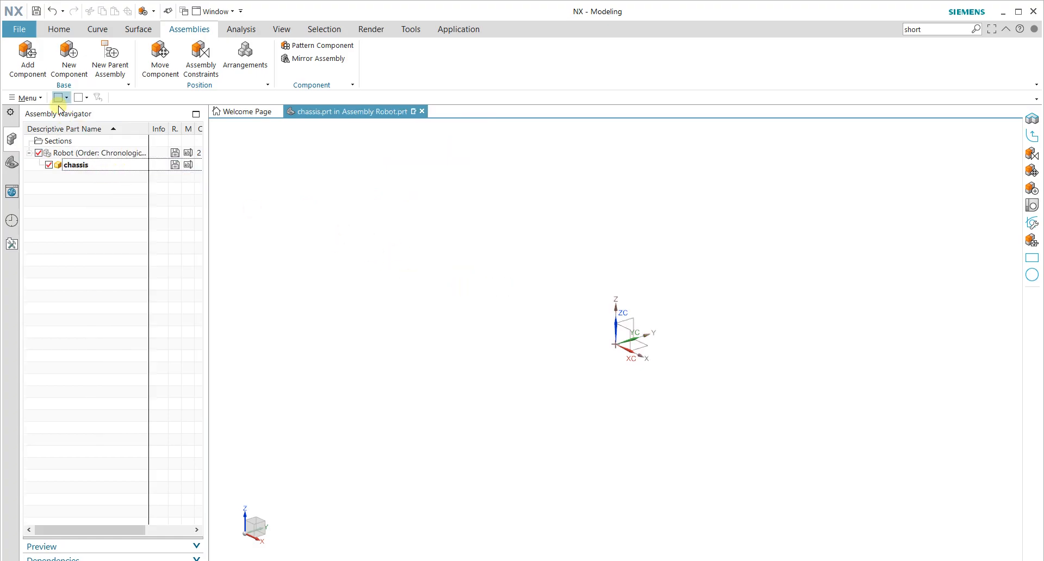
Step: Start a sketch on the chassis part's XY plane
{"action": "left_click", "coordinate": [59, 30]}
{"action": "left_click", "coordinate": [46, 54]}
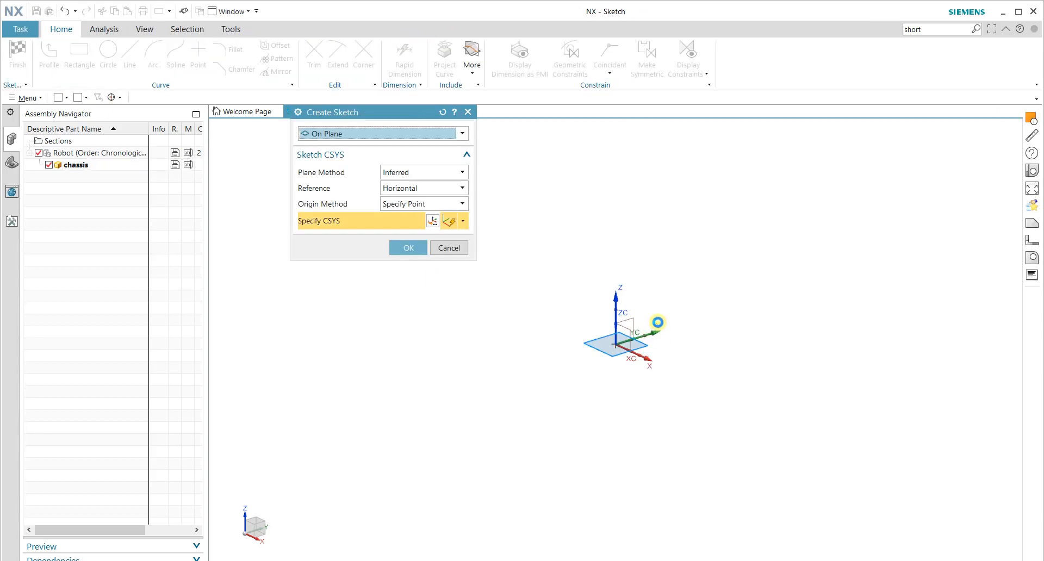
{"action": "left_click", "coordinate": [646, 346]}
{"action": "middle_click", "coordinate": [643, 350]}
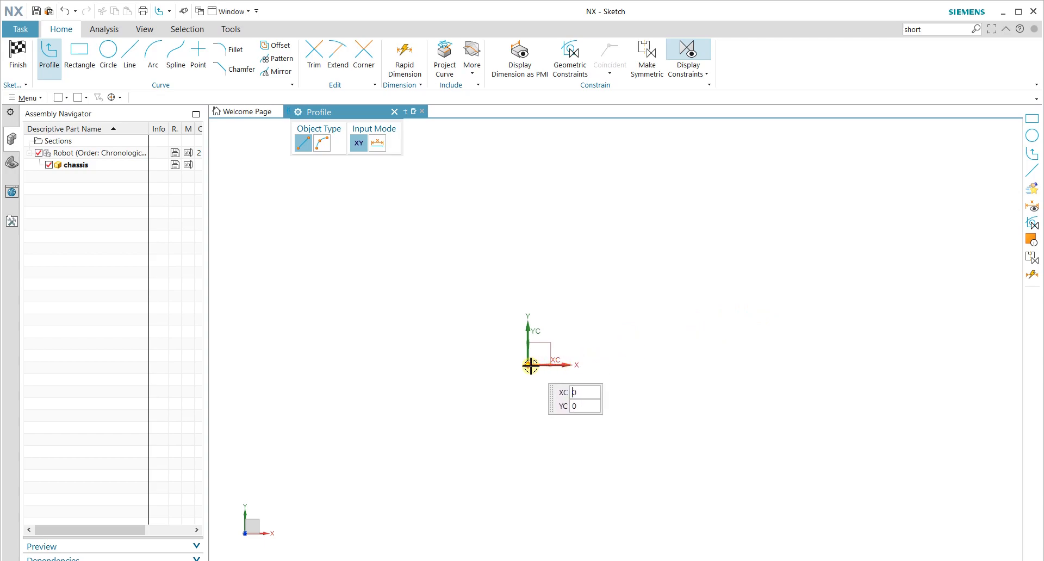
{"action": "left_click", "coordinate": [529, 365]}
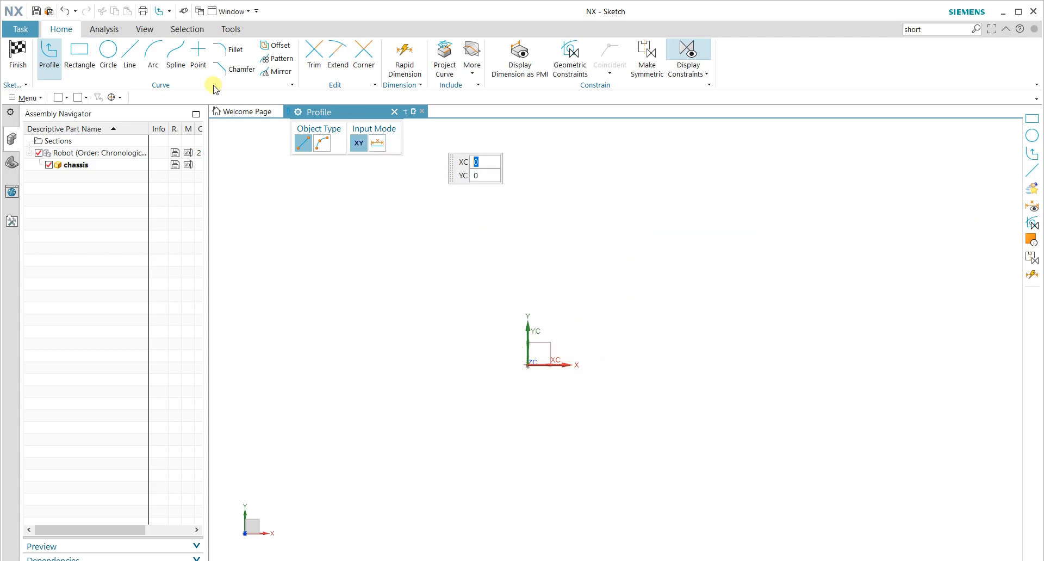
Step: Draw a rectangle 200 mm wide and 100 mm high from the origin and check its height dimension
{"action": "left_click", "coordinate": [81, 56]}
{"action": "left_click", "coordinate": [527, 365]}
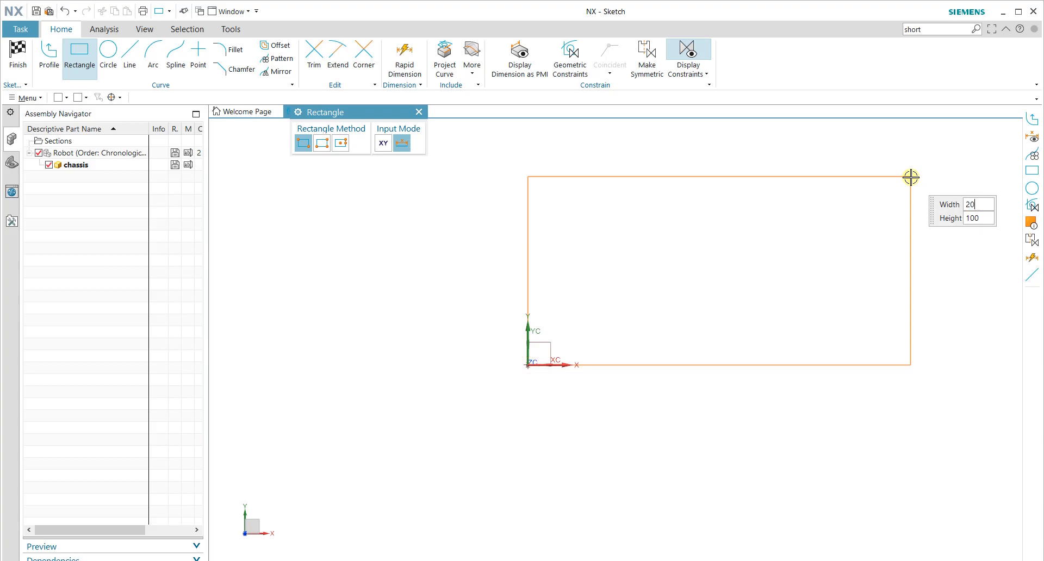
{"action": "type", "text": "200"}
{"action": "key", "text": "Tab"}
{"action": "type", "text": "100"}
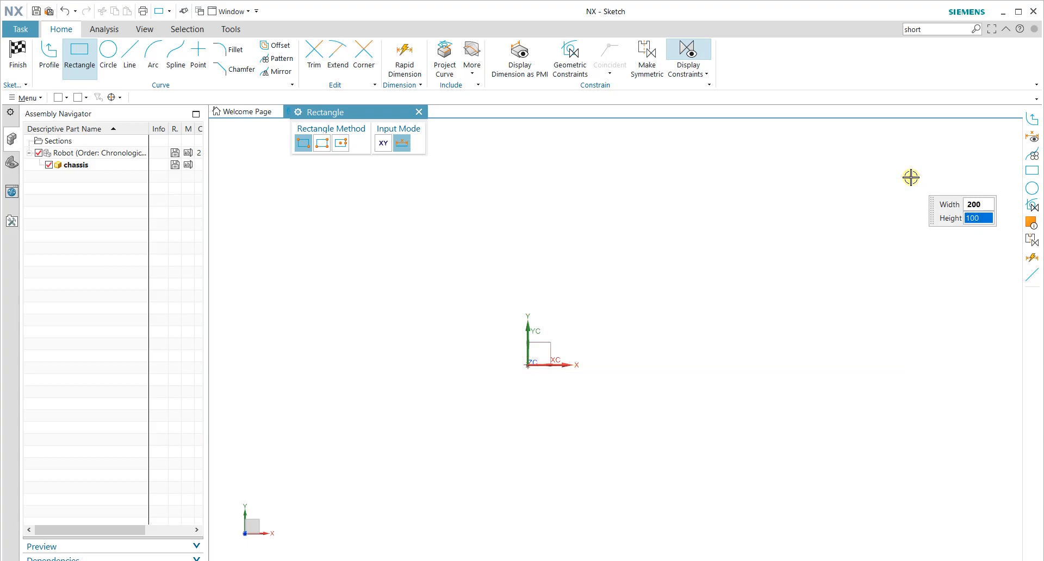
{"action": "key", "text": "Return"}
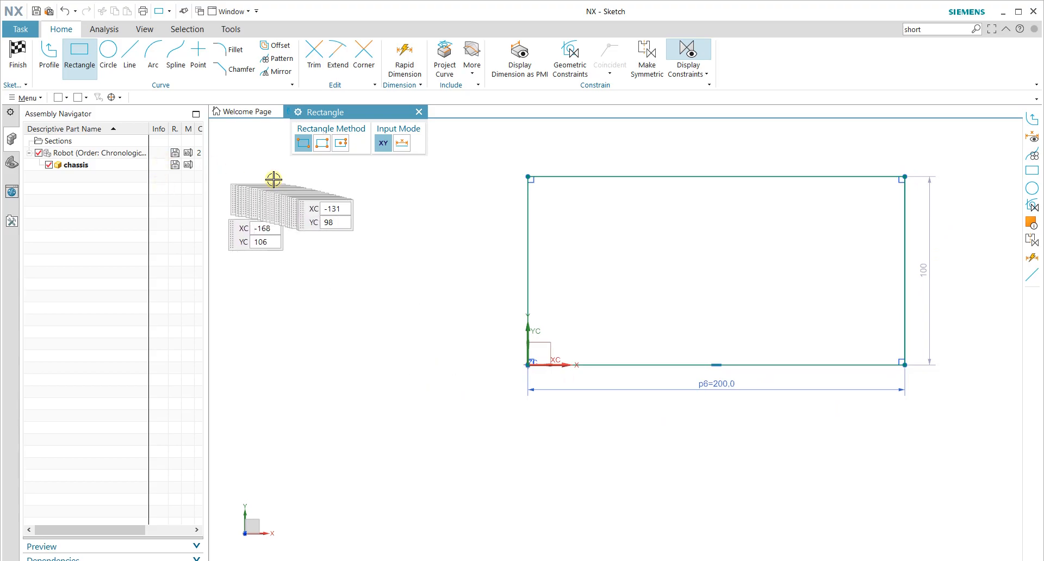
{"action": "key", "text": "Escape"}
{"action": "double_click", "coordinate": [921, 269]}
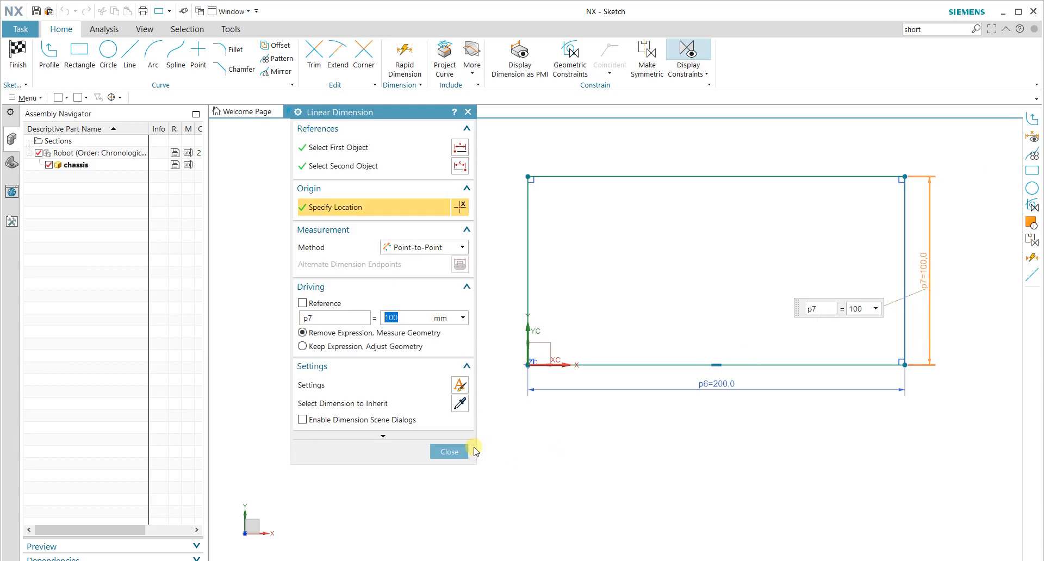
{"action": "left_click", "coordinate": [449, 452]}
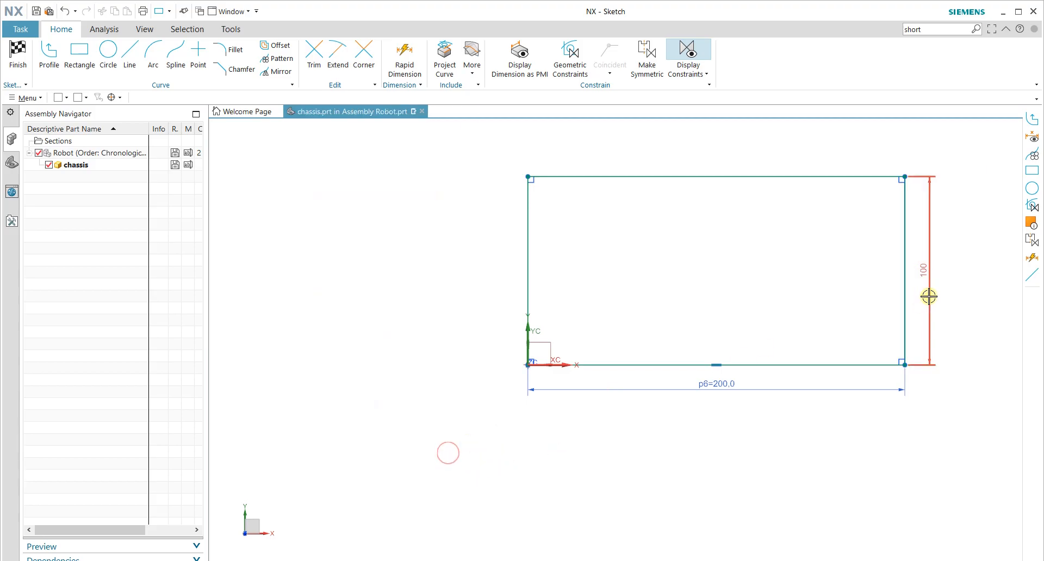
Step: Finish the sketch and extrude the rectangle 5 mm into a plate
{"action": "left_click", "coordinate": [30, 56]}
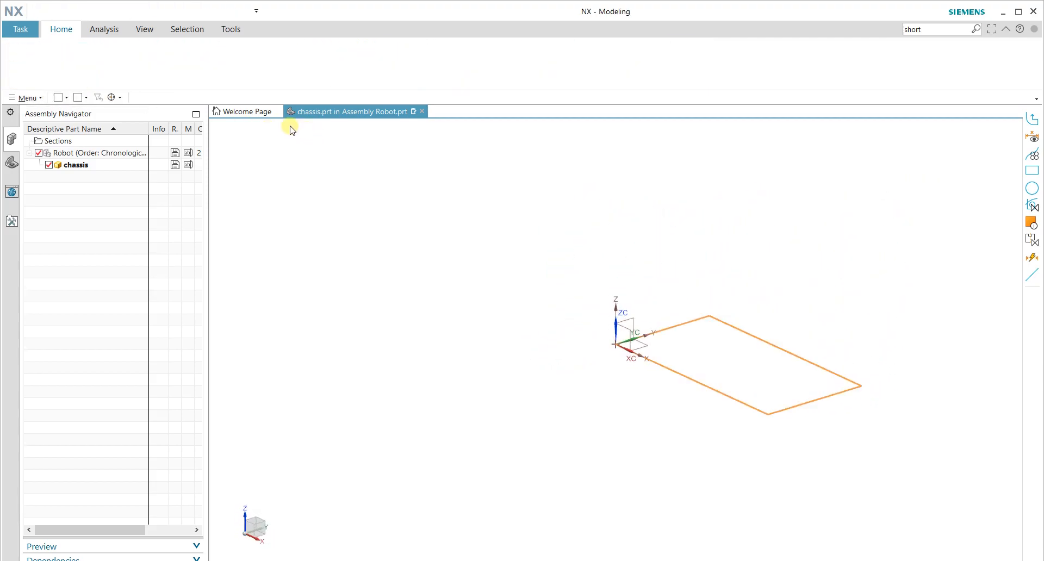
{"action": "left_click", "coordinate": [82, 54]}
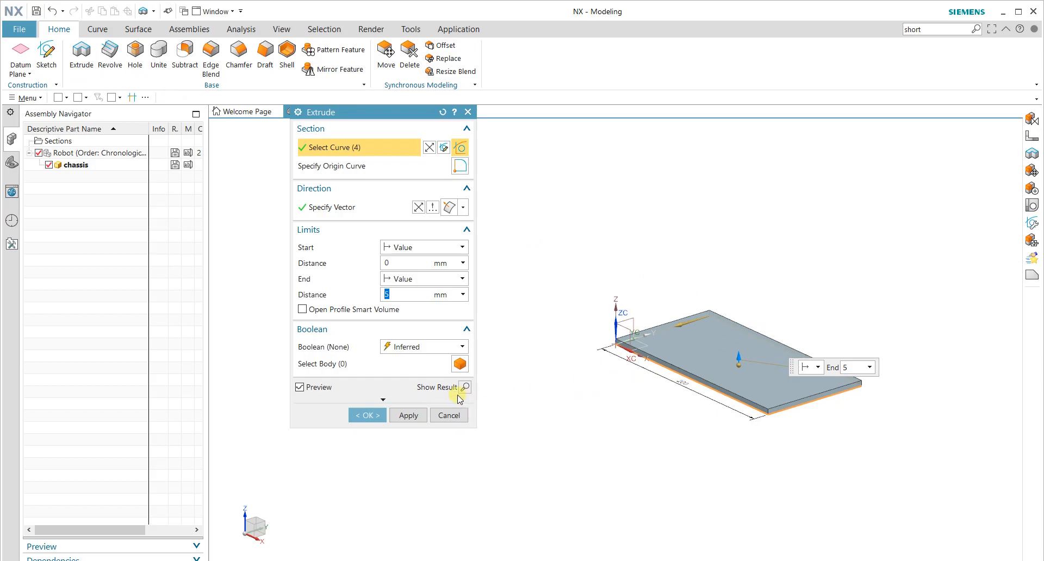
{"action": "left_click", "coordinate": [369, 420]}
Step: Complete the plate extrusion and start a sketch on the plate's top face
{"action": "middle_click_drag", "start_coordinate": [748, 385], "coordinate": [750, 433]}
{"action": "key", "text": "F8"}
{"action": "key", "text": "ctrl+f"}
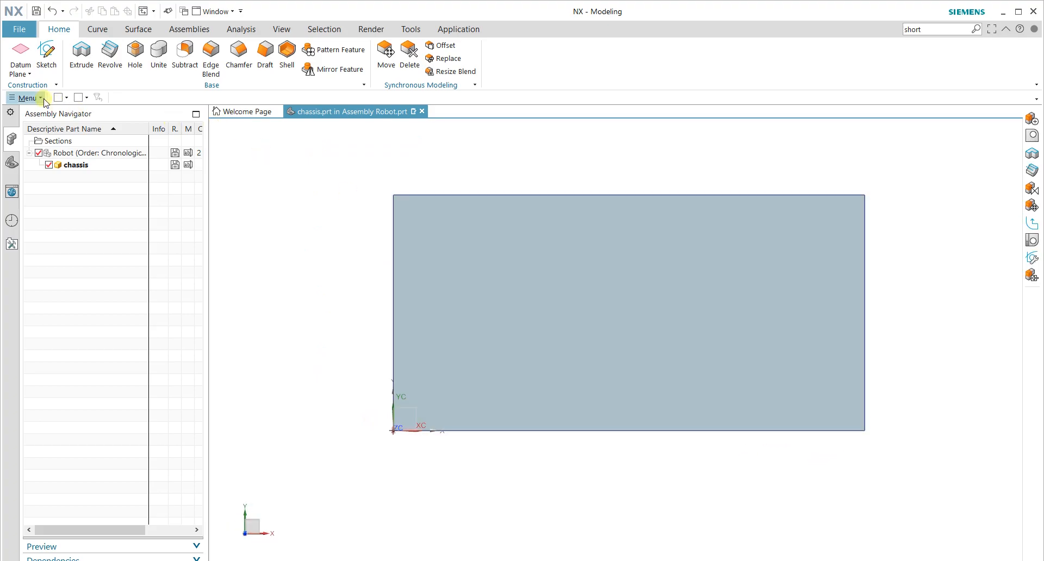
{"action": "left_click", "coordinate": [47, 54]}
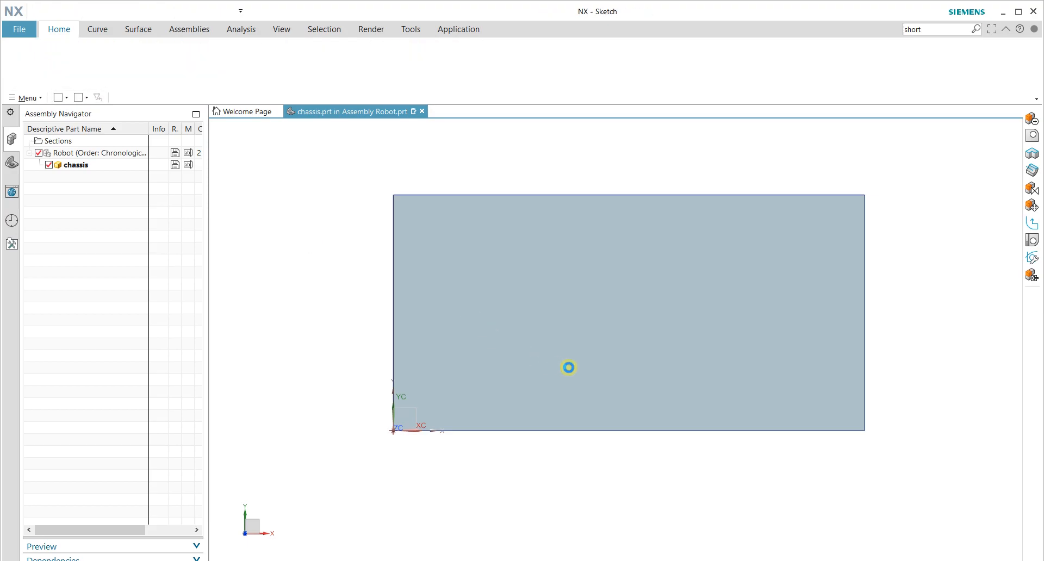
{"action": "left_click", "coordinate": [569, 368]}
{"action": "middle_click", "coordinate": [479, 369]}
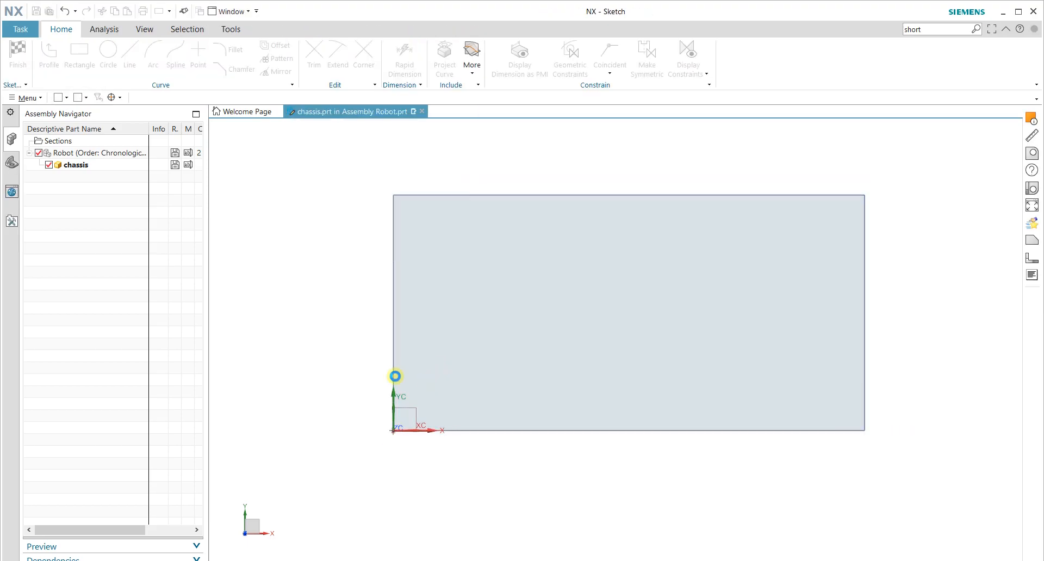
Step: Draw a rectangle 30 mm wide and 10 mm high from the origin corner of the plate
{"action": "key", "text": "r"}
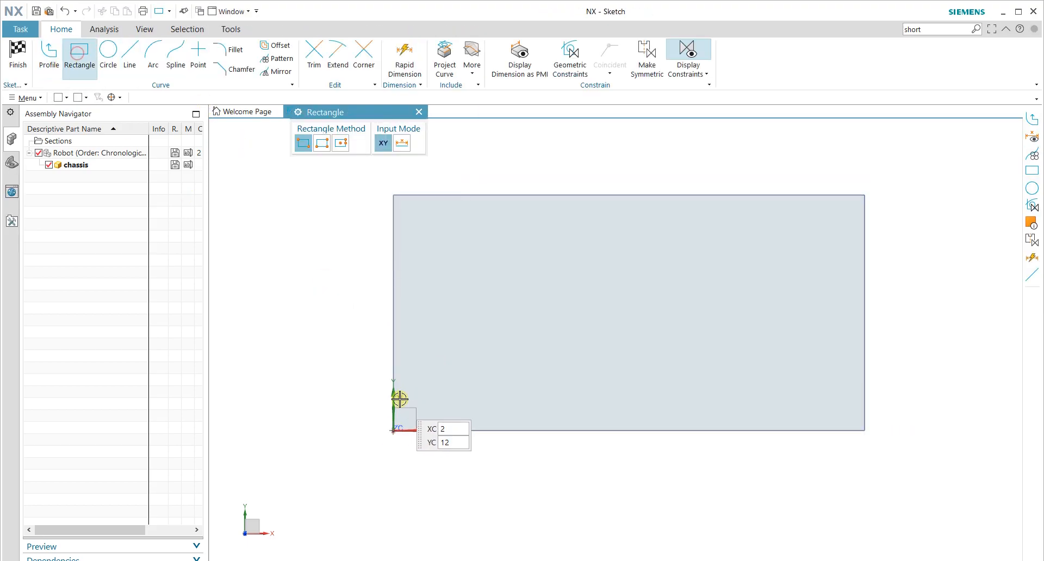
{"action": "left_click", "coordinate": [394, 429]}
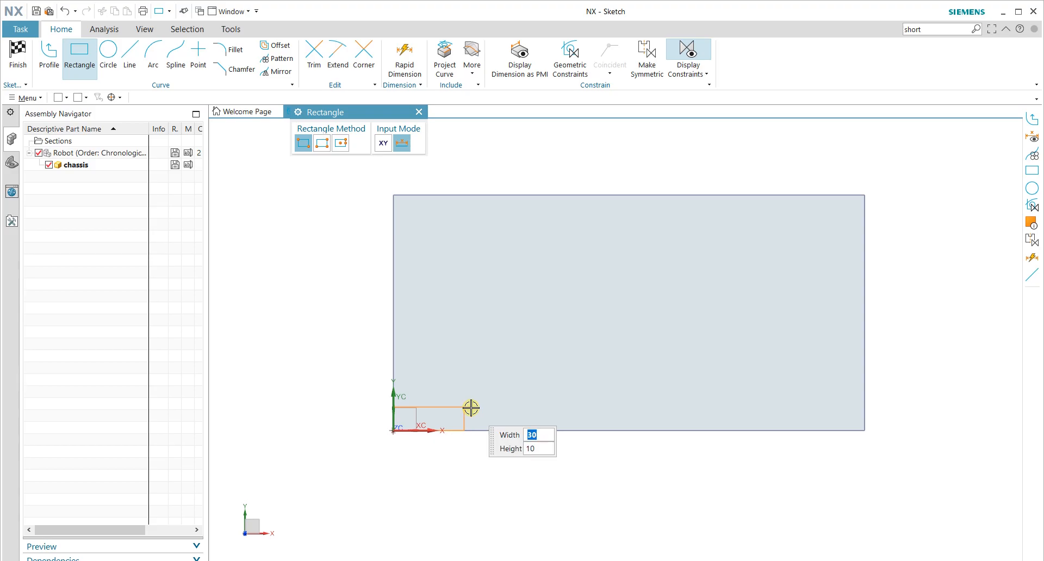
{"action": "left_click", "coordinate": [470, 407]}
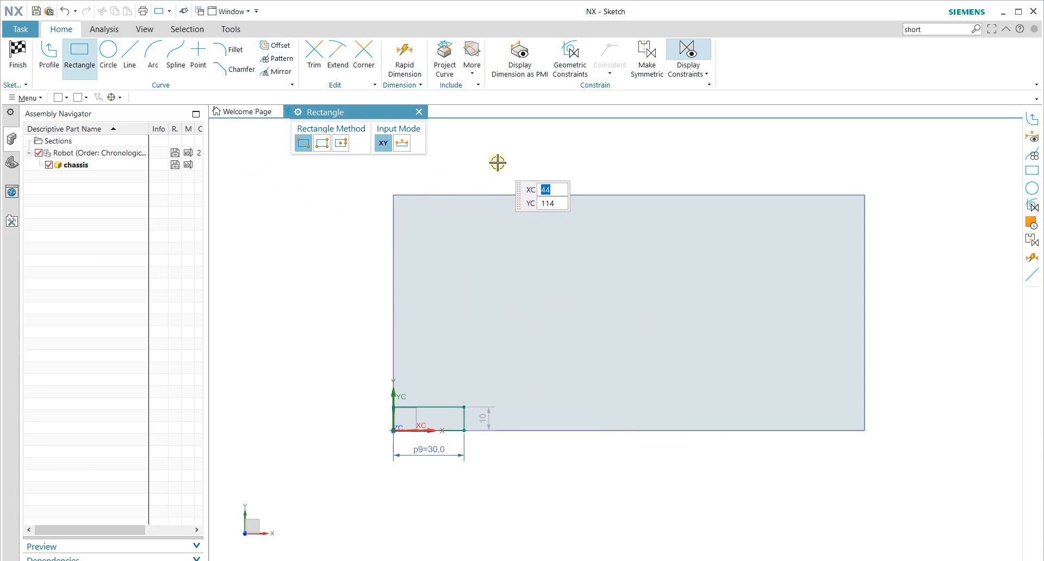
{"action": "key", "text": "Escape"}
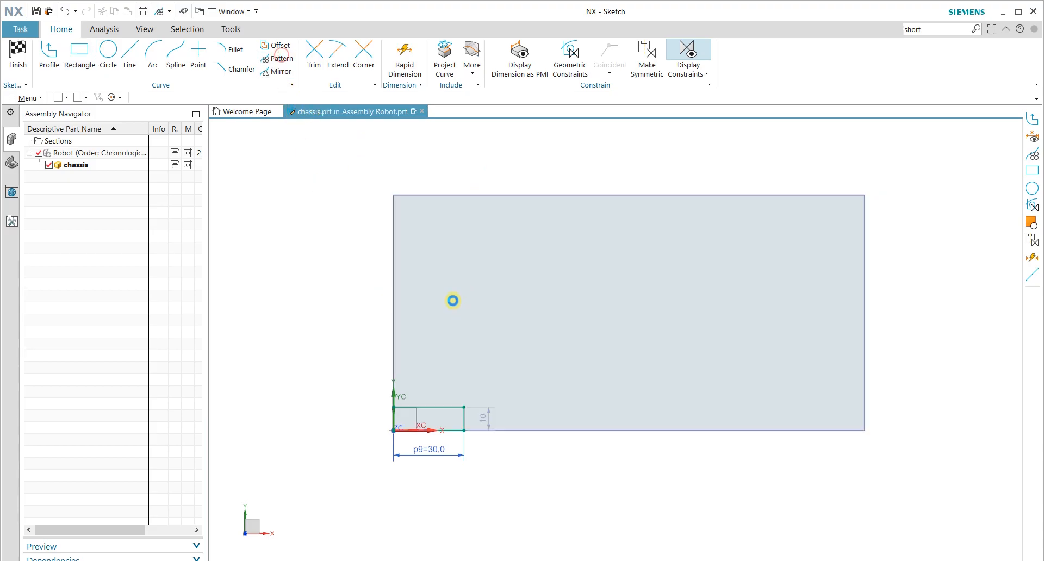
Step: Set up a linear Pattern Curve of the rectangle along the plate's long and short edges, reversing the second direction to point into the plate
{"action": "left_click_drag", "start_coordinate": [395, 121], "coordinate": [242, 150]}
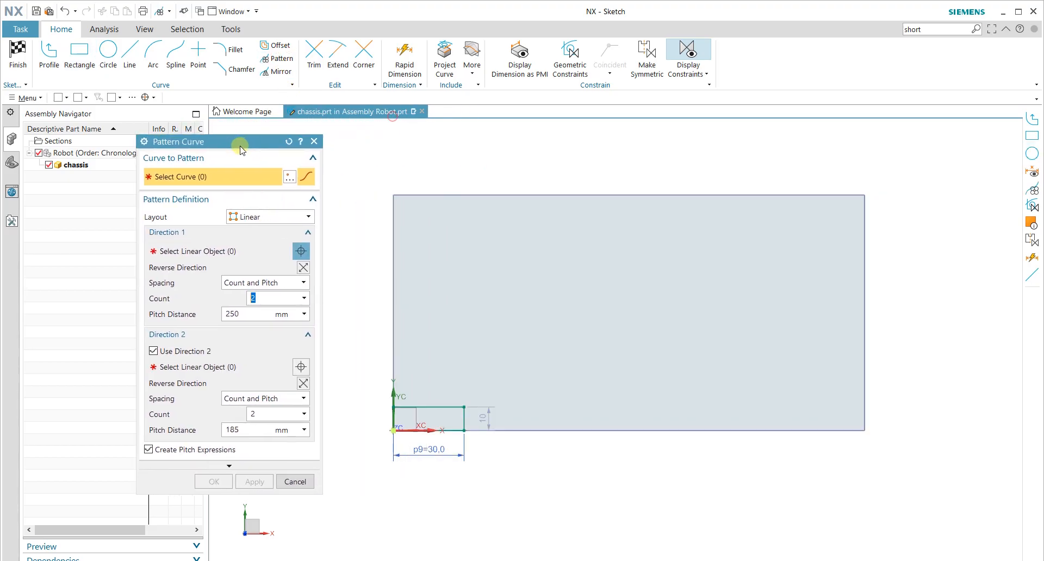
{"action": "left_click", "coordinate": [454, 406]}
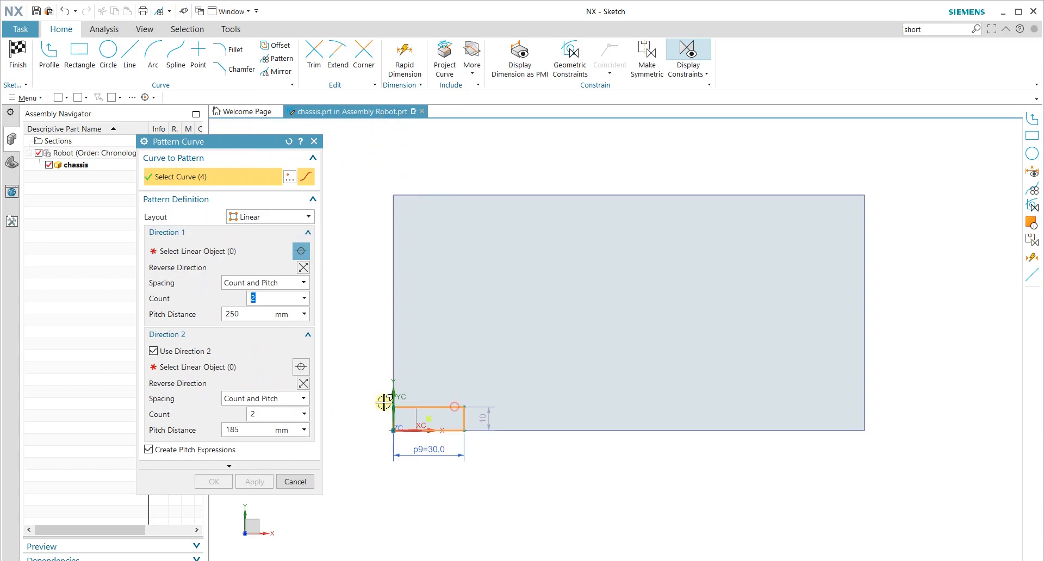
{"action": "left_click", "coordinate": [237, 255]}
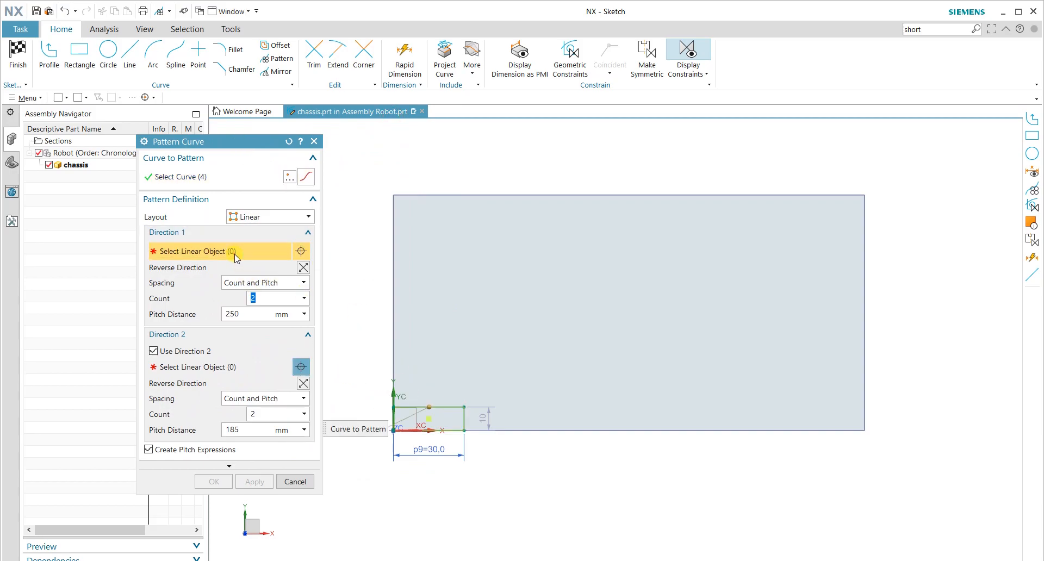
{"action": "left_click", "coordinate": [523, 429]}
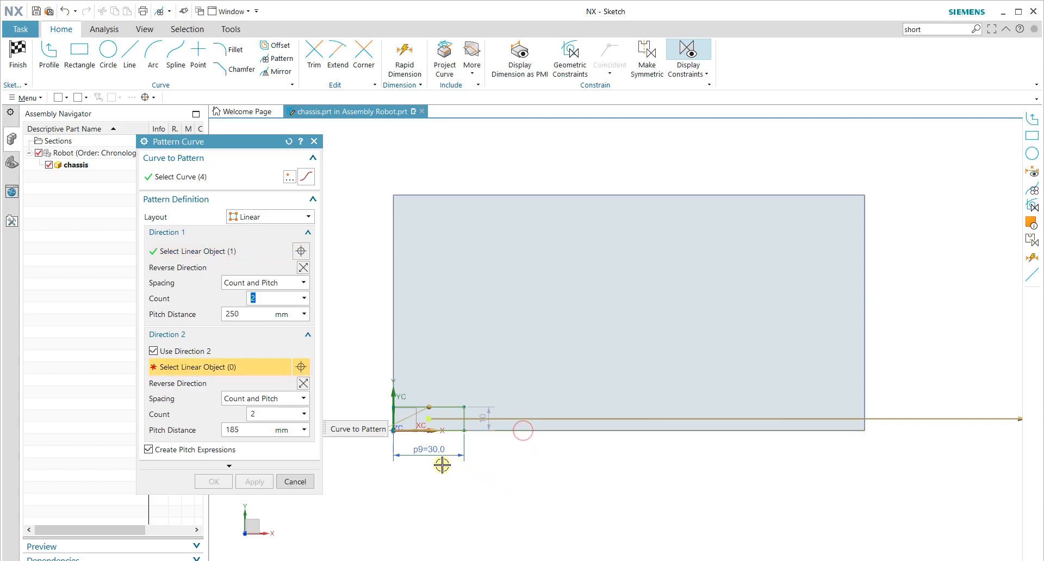
{"action": "left_click", "coordinate": [392, 338]}
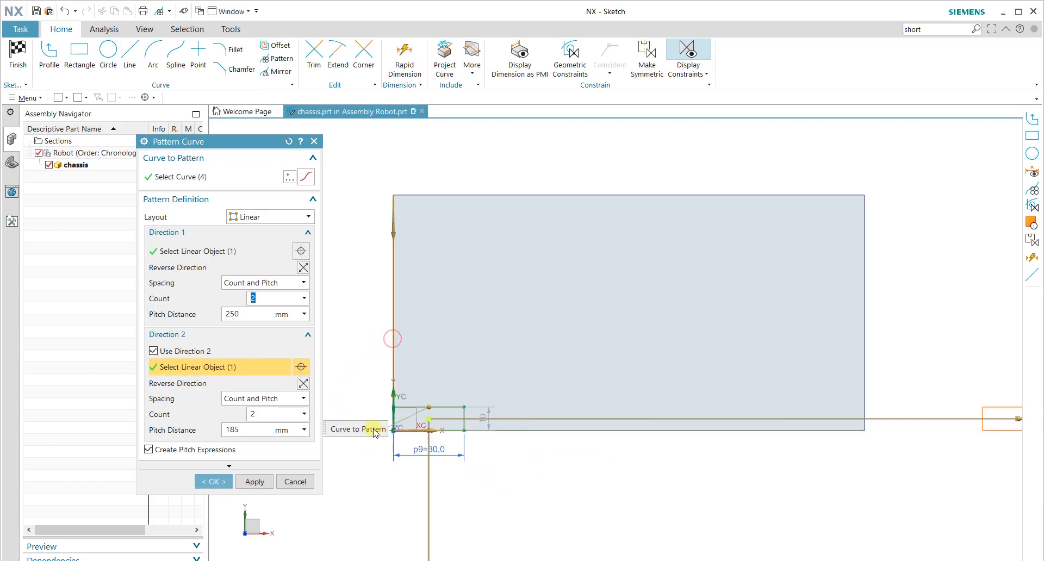
{"action": "left_click", "coordinate": [305, 383]}
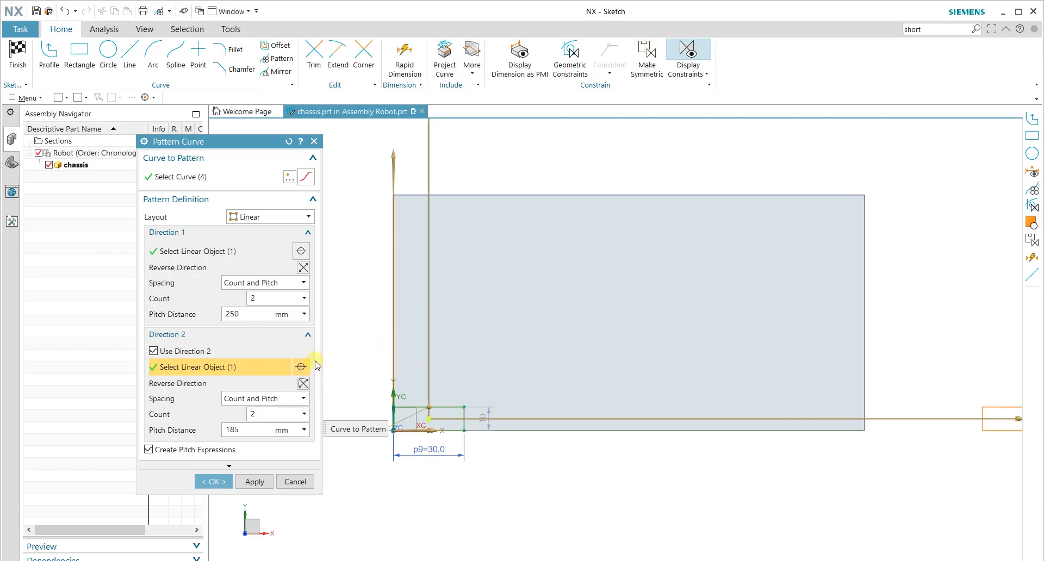
Step: Try pattern pitches of 100 mm and 200 mm along the plate's length and 100 mm across its width
{"action": "left_click", "coordinate": [254, 319]}
{"action": "type", "text": "100"}
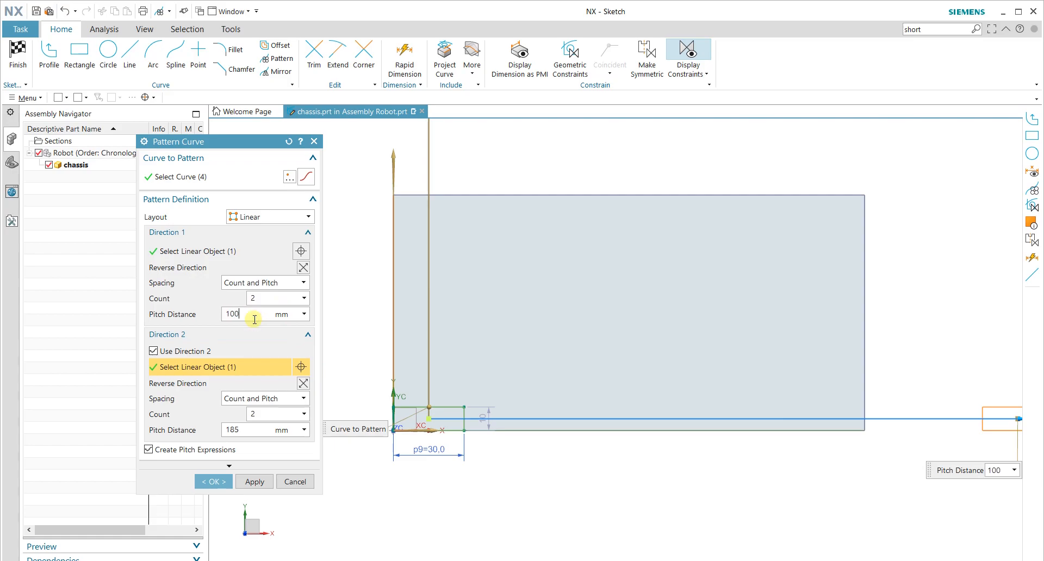
{"action": "key", "text": "Tab"}
{"action": "left_click", "coordinate": [248, 429]}
{"action": "type", "text": "100"}
{"action": "key", "text": "Tab"}
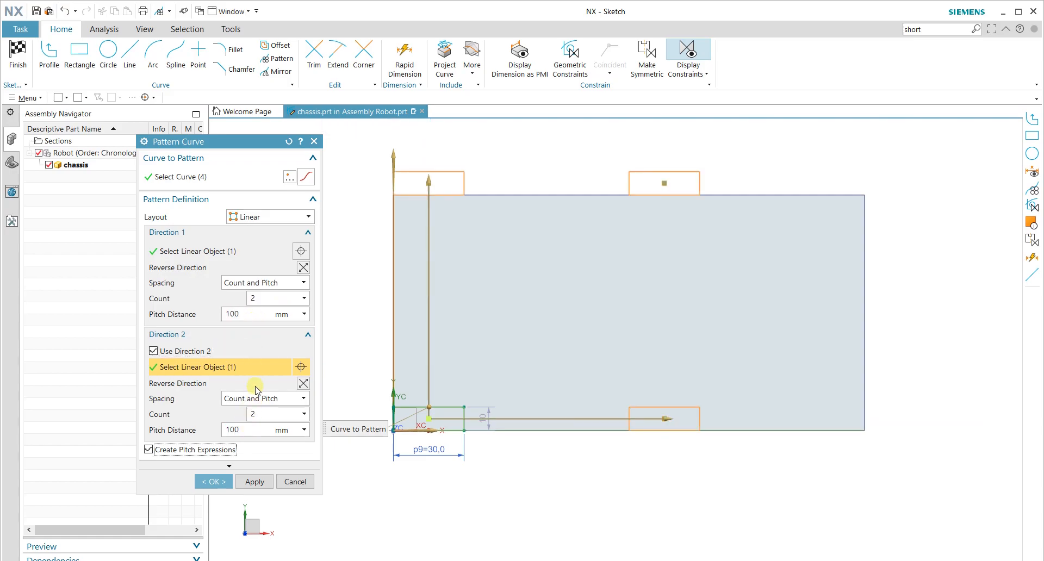
{"action": "left_click", "coordinate": [250, 313]}
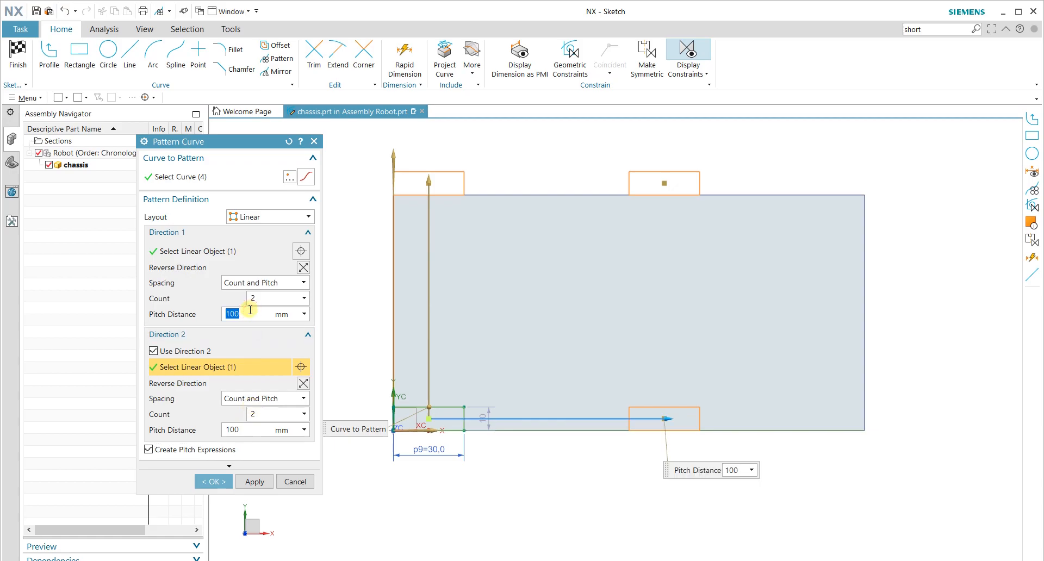
{"action": "type", "text": "200"}
{"action": "key", "text": "Tab"}
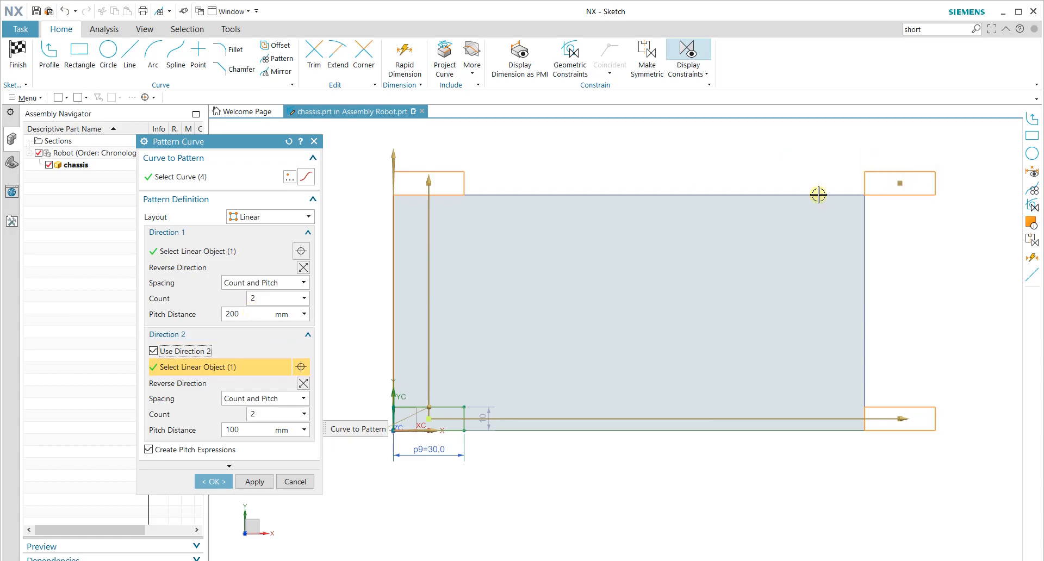
Step: Set the lengthwise pitch to 170 mm, adjust the crosswise pitch to fit the copies inside the plate corners, and create the pattern
{"action": "double_click", "coordinate": [254, 318]}
{"action": "type", "text": "170"}
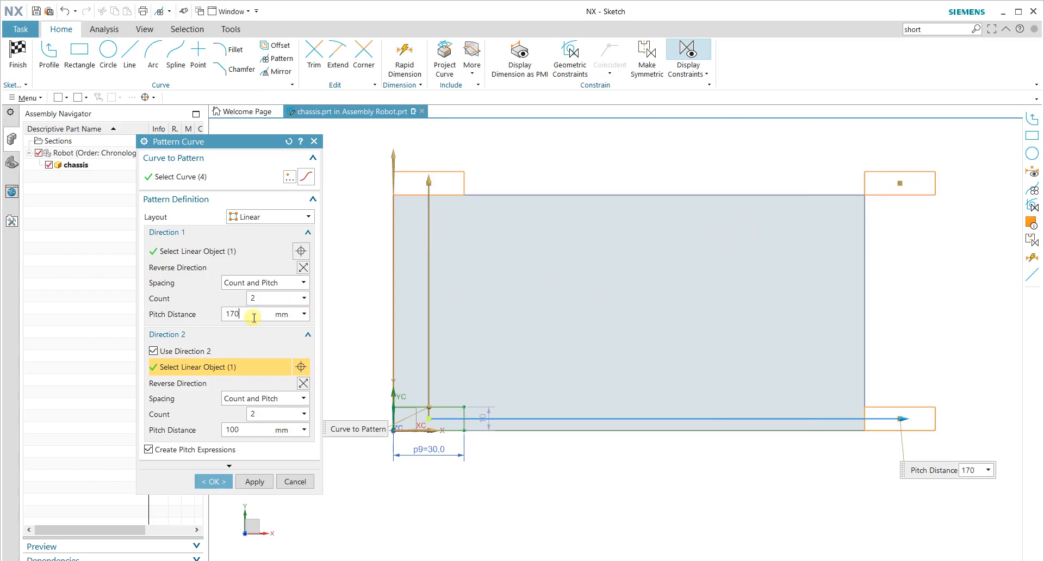
{"action": "key", "text": "Tab"}
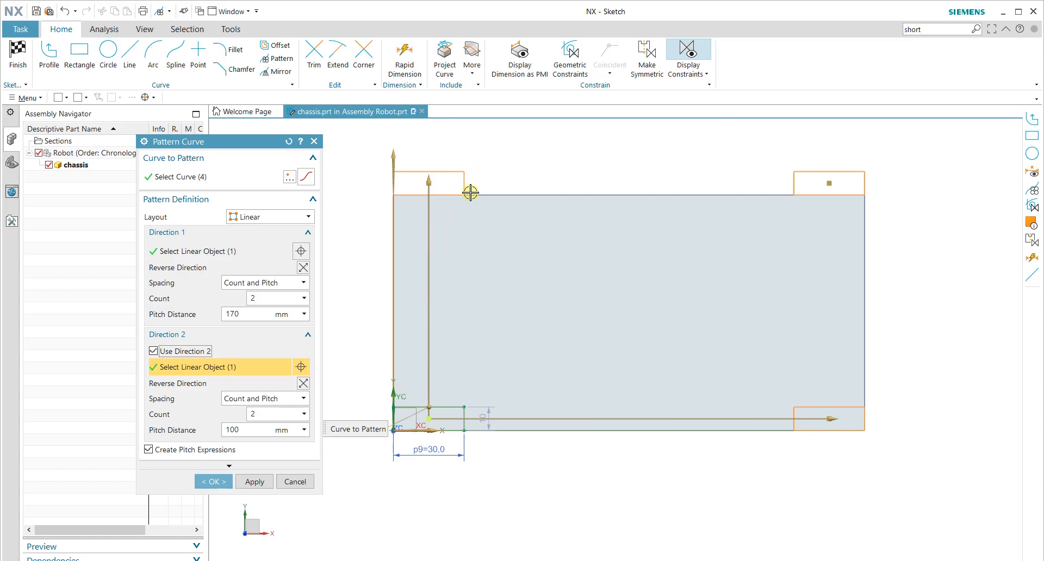
{"action": "double_click", "coordinate": [262, 434]}
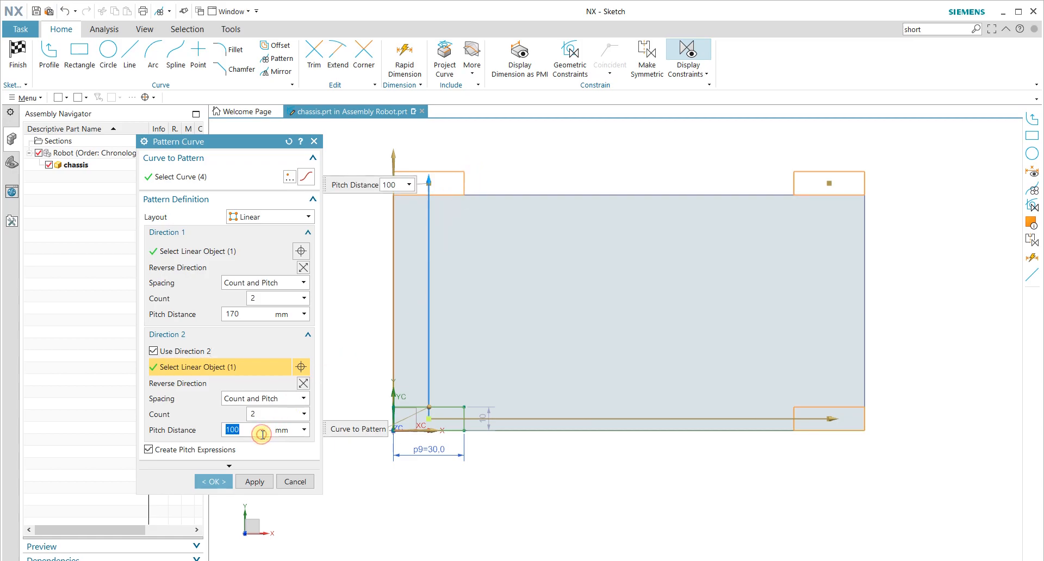
{"action": "key", "text": "Tab"}
{"action": "left_click", "coordinate": [212, 481]}
Step: Finish the sketch and extrude the four corner rectangles 20 mm
{"action": "mouse_move", "coordinate": [484, 415]}
{"action": "middle_mouse_down"}
{"action": "mouse_move", "coordinate": [466, 345]}
{"action": "mouse_move", "coordinate": [458, 356]}
{"action": "middle_mouse_up"}
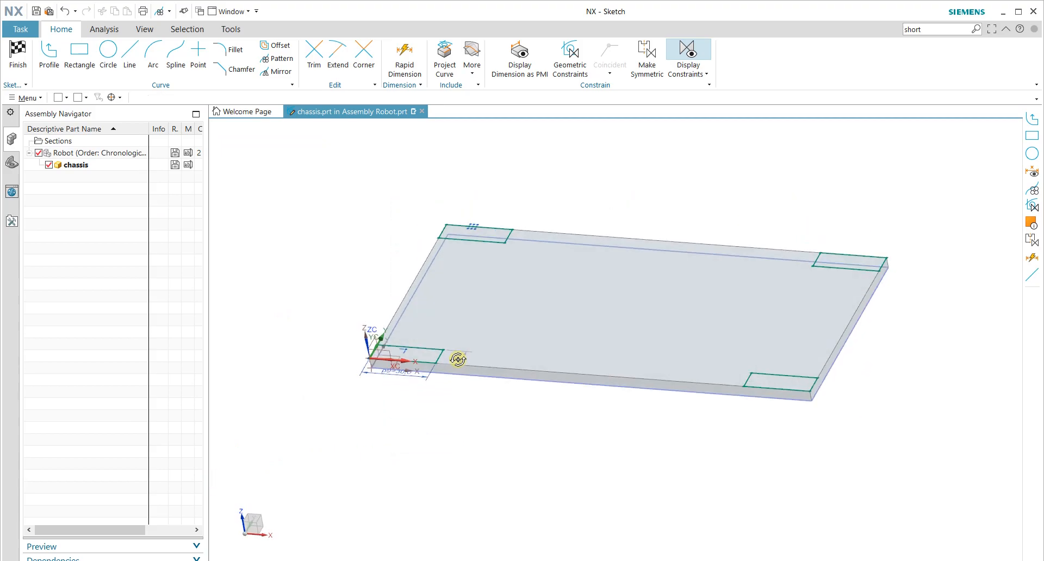
{"action": "left_click", "coordinate": [18, 54]}
{"action": "left_click", "coordinate": [82, 51]}
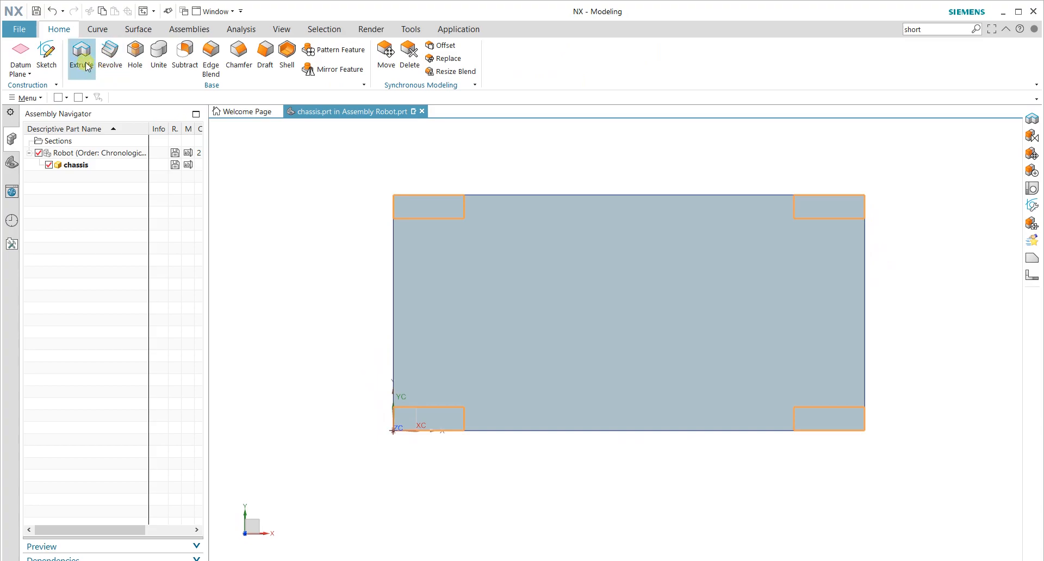
{"action": "mouse_move", "coordinate": [411, 270]}
{"action": "middle_mouse_down"}
{"action": "mouse_move", "coordinate": [448, 292]}
{"action": "mouse_move", "coordinate": [417, 261]}
{"action": "middle_mouse_up"}
{"action": "left_click", "coordinate": [264, 325]}
{"action": "type", "text": "20"}
{"action": "key", "text": "Tab"}
{"action": "middle_click_drag", "start_coordinate": [422, 329], "coordinate": [501, 303]}
{"action": "left_click", "coordinate": [214, 445]}
Step: Start a sketch on the front side face of the corner block next to the origin
{"action": "middle_click_drag", "start_coordinate": [696, 378], "coordinate": [686, 358]}
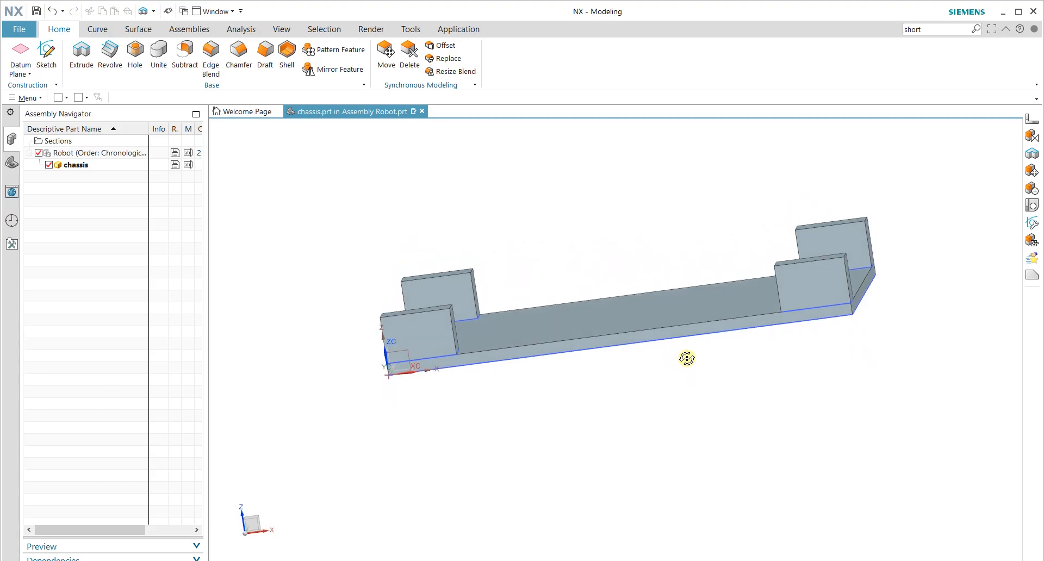
{"action": "key", "text": "F8"}
{"action": "scroll", "coordinate": [453, 246], "scroll_direction": "down", "scroll_amount": 2}
{"action": "scroll", "coordinate": [454, 246], "scroll_direction": "up", "scroll_amount": 5}
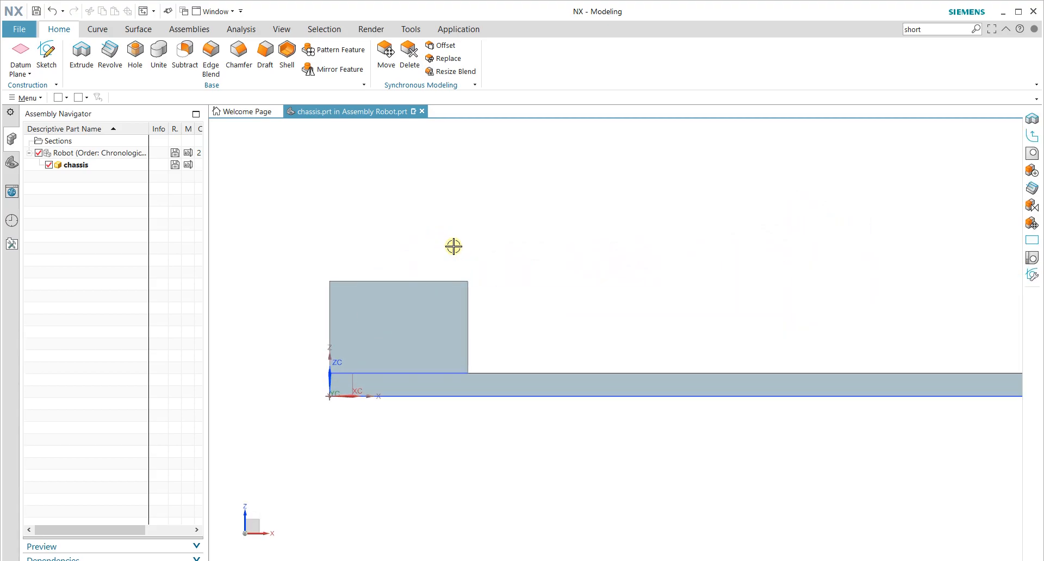
{"action": "left_click", "coordinate": [46, 53]}
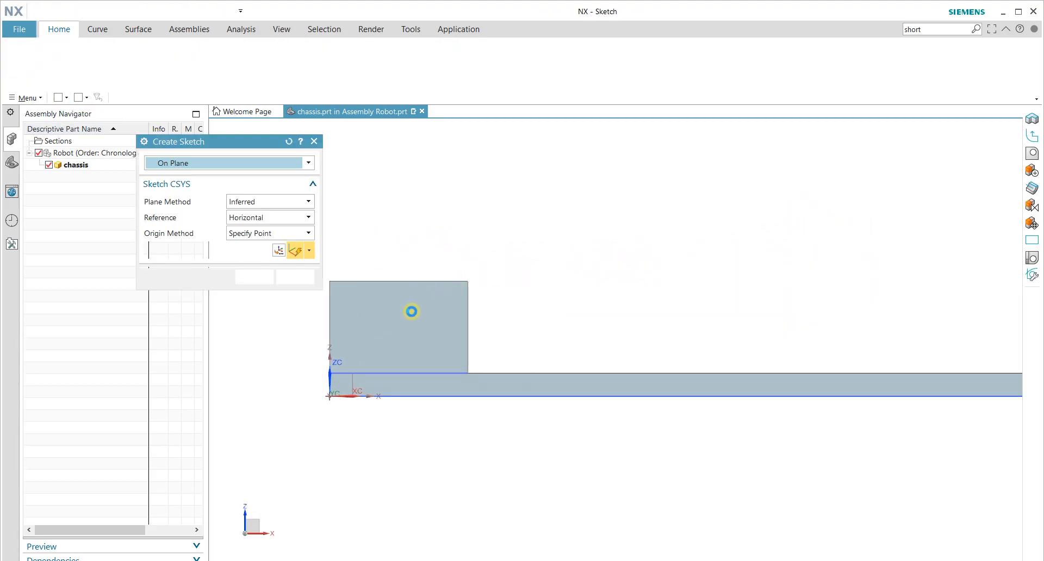
{"action": "left_click", "coordinate": [409, 328]}
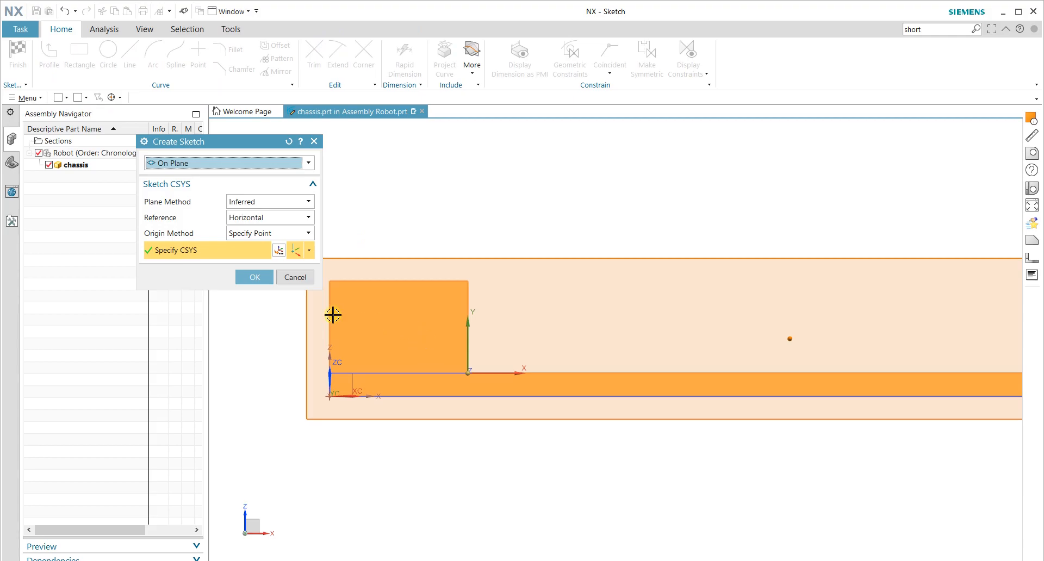
{"action": "left_click", "coordinate": [254, 277]}
Step: Draw a 10 mm diameter circle on the block's face and move its centre to about 15 mm from the block's inner edge
{"action": "left_click", "coordinate": [108, 60]}
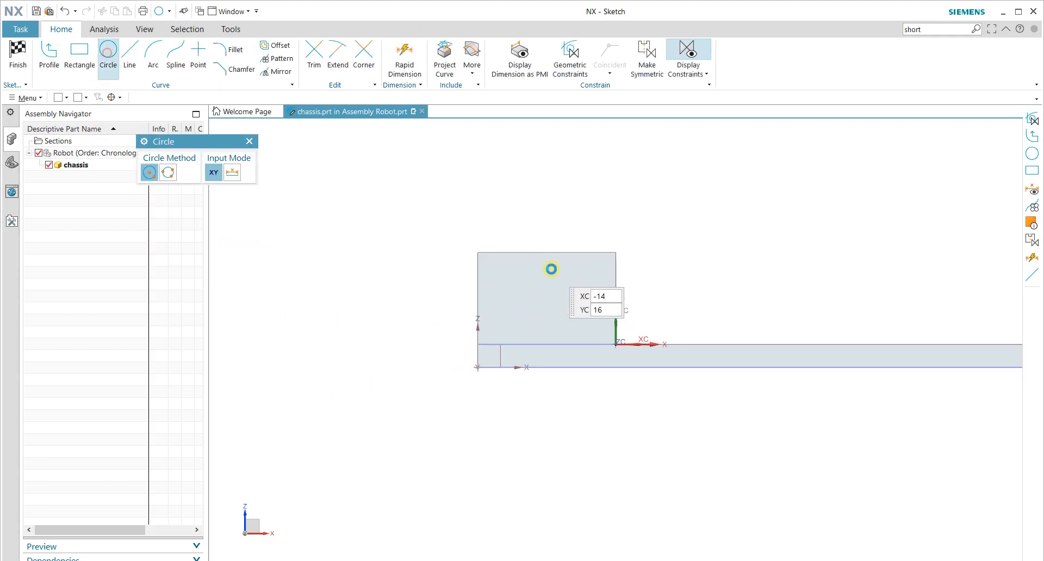
{"action": "left_click", "coordinate": [515, 277]}
{"action": "type", "text": "10"}
{"action": "key", "text": "Return"}
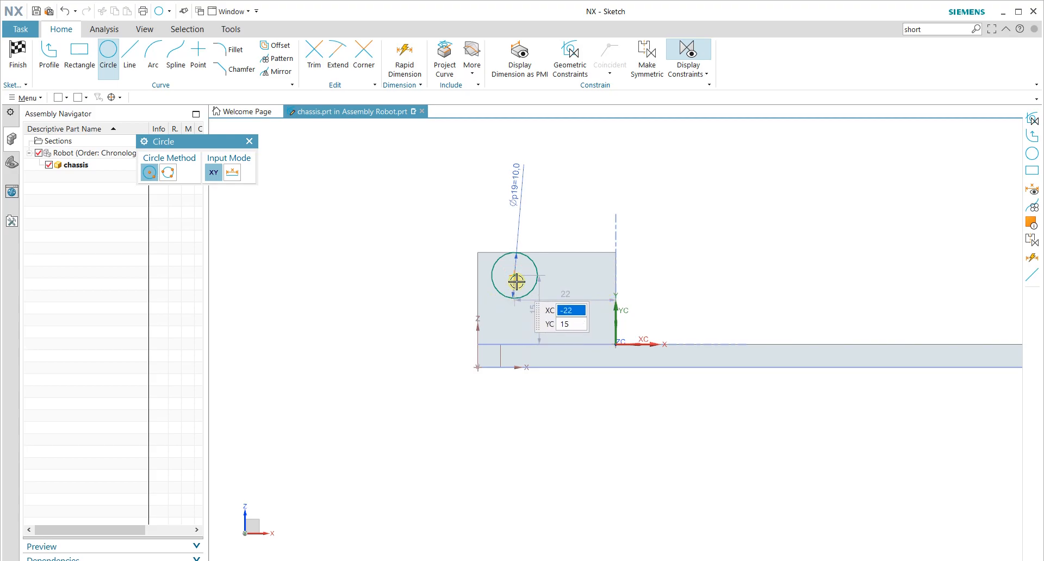
{"action": "key", "text": "Escape"}
{"action": "left_click_drag", "start_coordinate": [514, 277], "coordinate": [545, 297]}
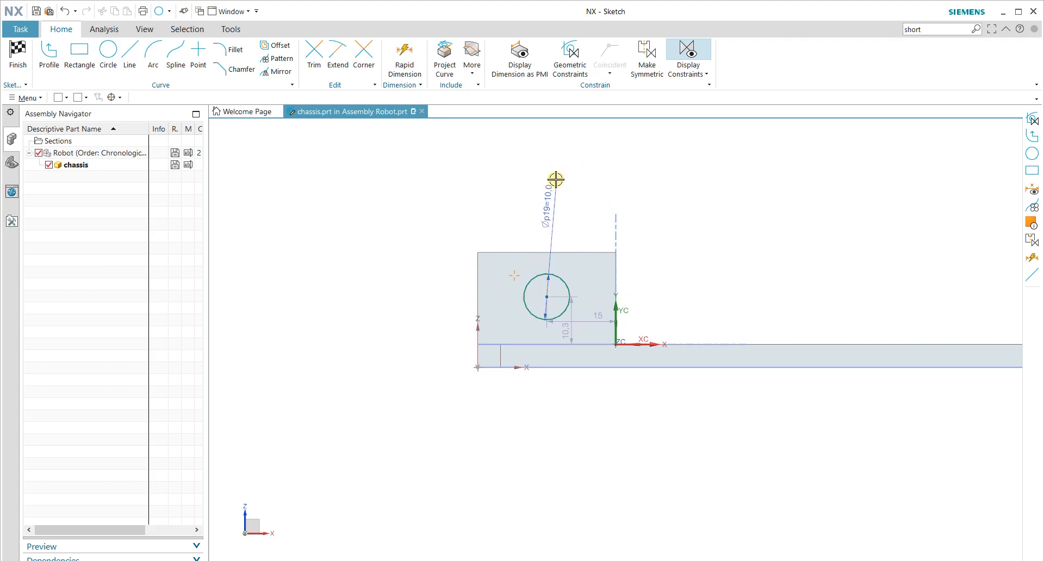
Step: Dimension the circle's centre from the block's top edge and set the distance to 10 mm
{"action": "left_click", "coordinate": [404, 55]}
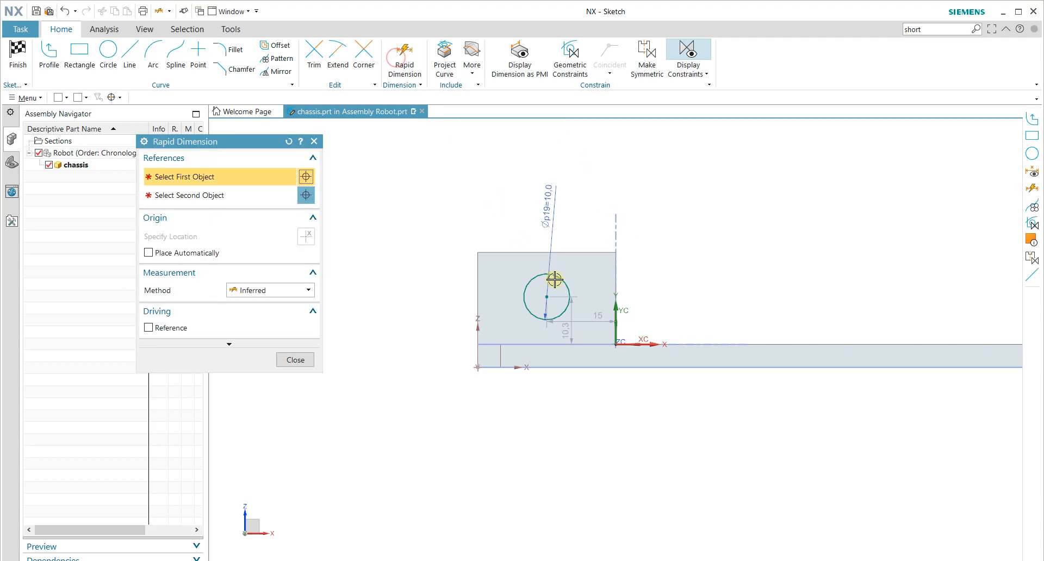
{"action": "left_click", "coordinate": [548, 296]}
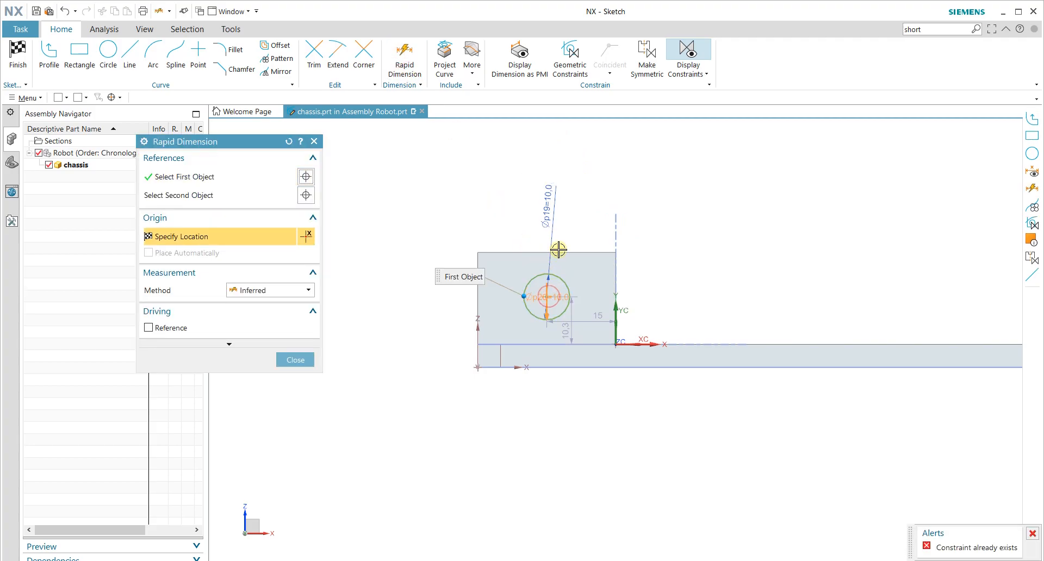
{"action": "left_click", "coordinate": [555, 251]}
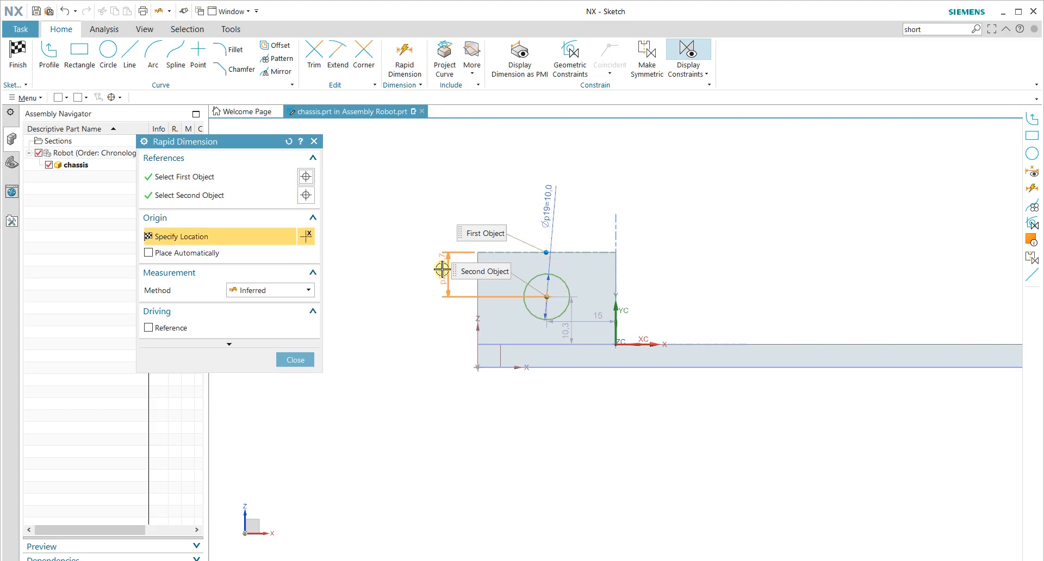
{"action": "left_click", "coordinate": [442, 267]}
{"action": "key", "text": "Escape"}
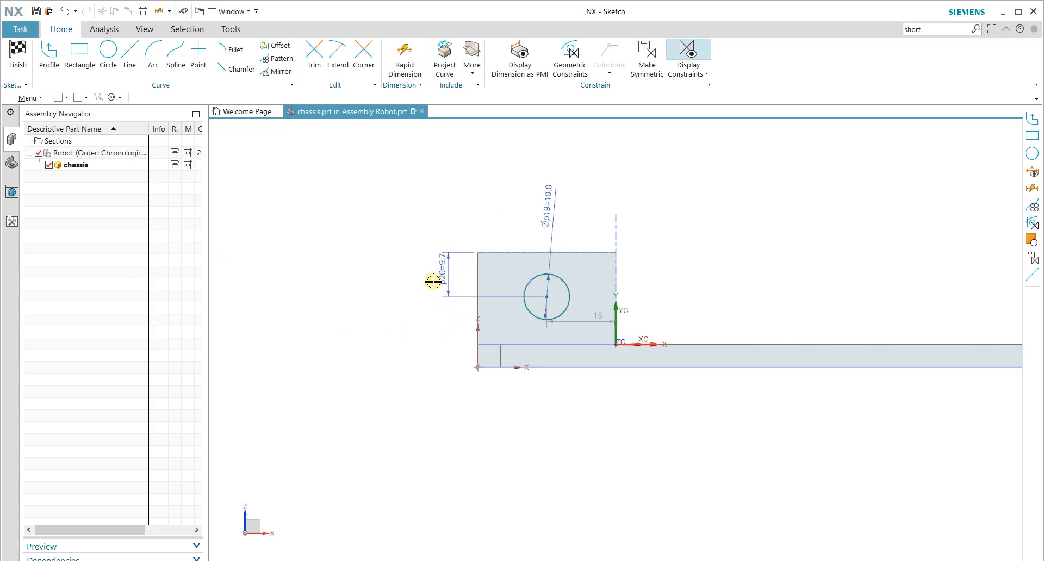
{"action": "double_click", "coordinate": [443, 266]}
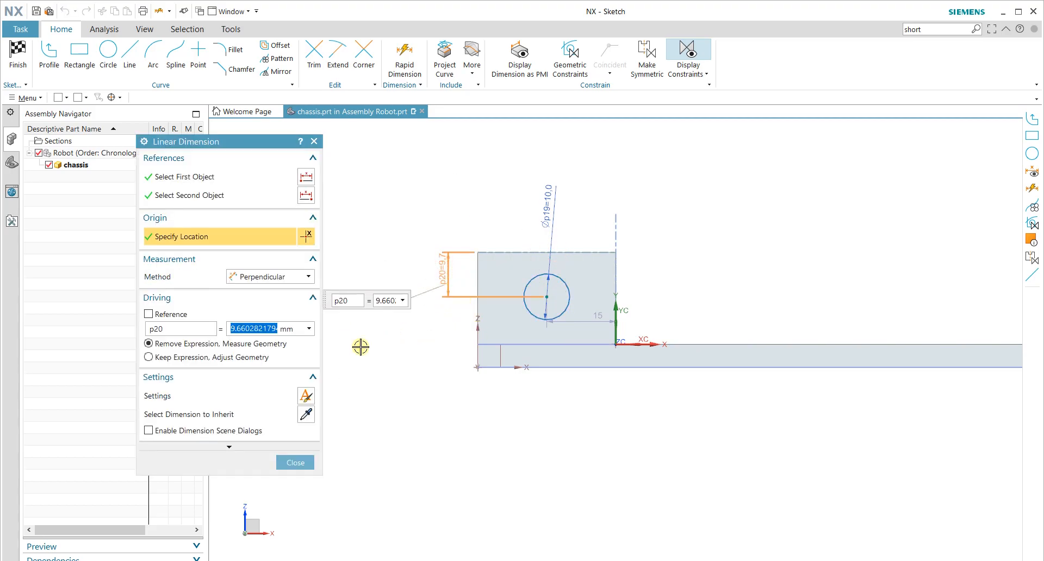
{"action": "type", "text": "10"}
{"action": "key", "text": "Return"}
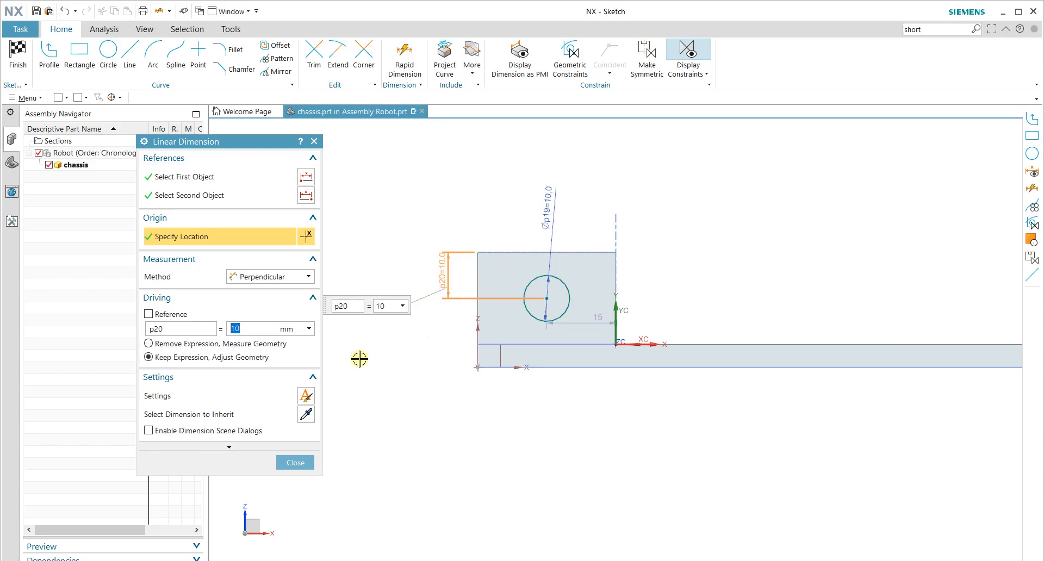
Step: Draw a 10 mm diameter circle on the opposite corner block's face and move its centre to about 155 mm from the sketch origin
{"action": "left_click", "coordinate": [292, 461]}
{"action": "scroll", "coordinate": [487, 349], "scroll_direction": "up", "scroll_amount": 3}
{"action": "scroll", "coordinate": [489, 347], "scroll_direction": "down", "scroll_amount": 5}
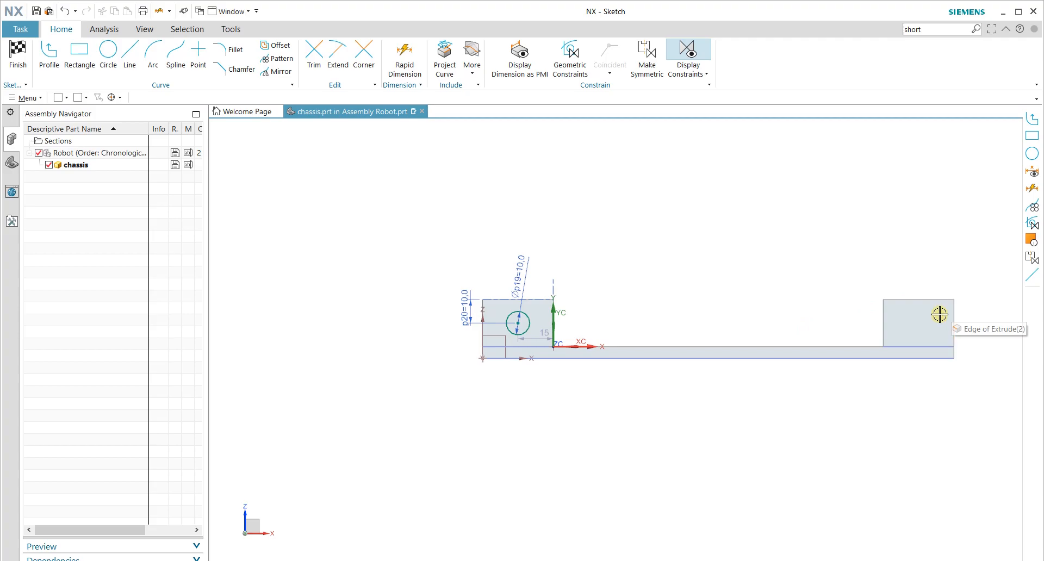
{"action": "key", "text": "ctrl+f"}
{"action": "left_click", "coordinate": [108, 54]}
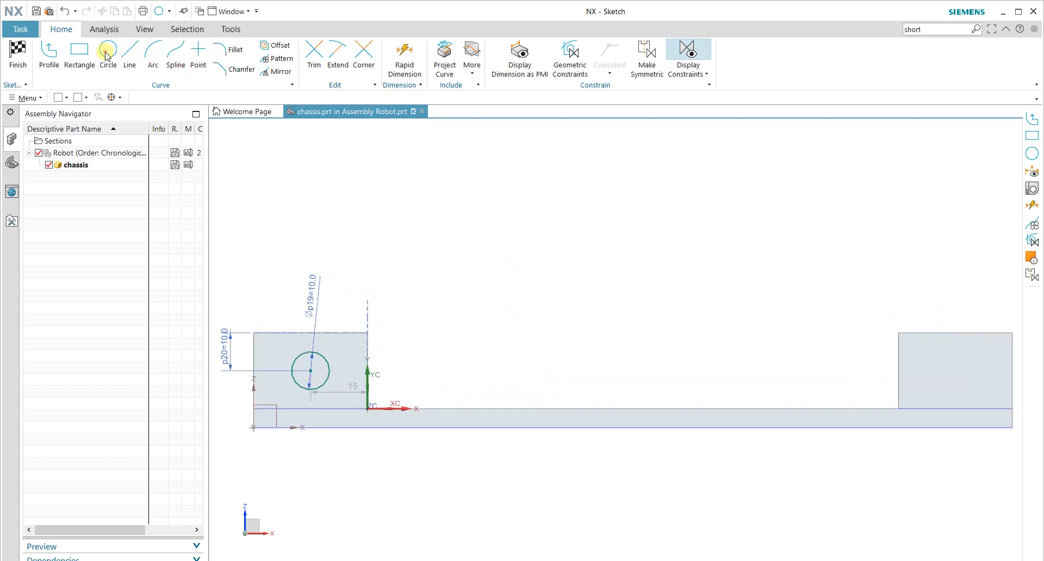
{"action": "left_click", "coordinate": [107, 55]}
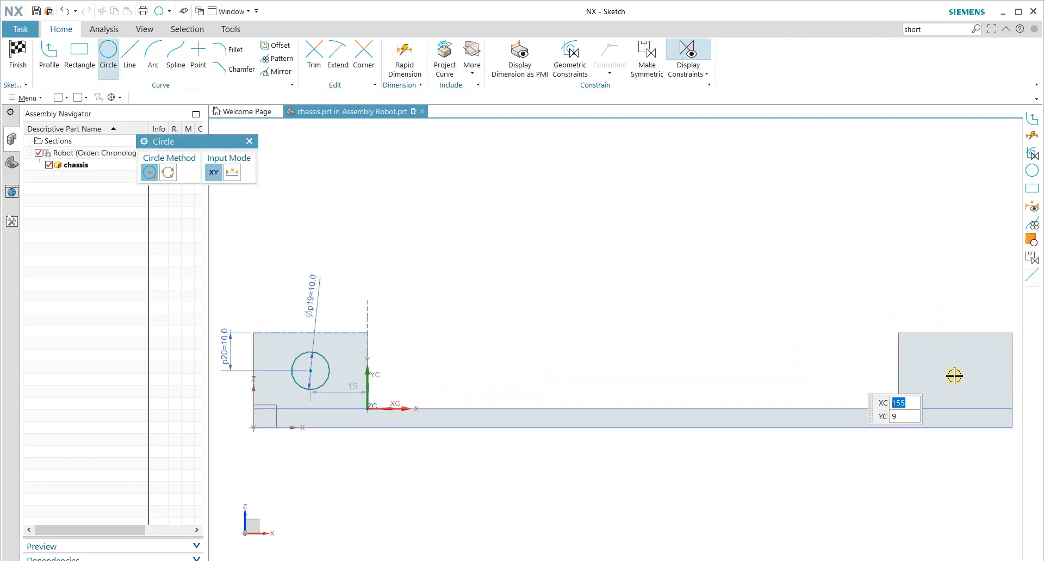
{"action": "left_click", "coordinate": [952, 369]}
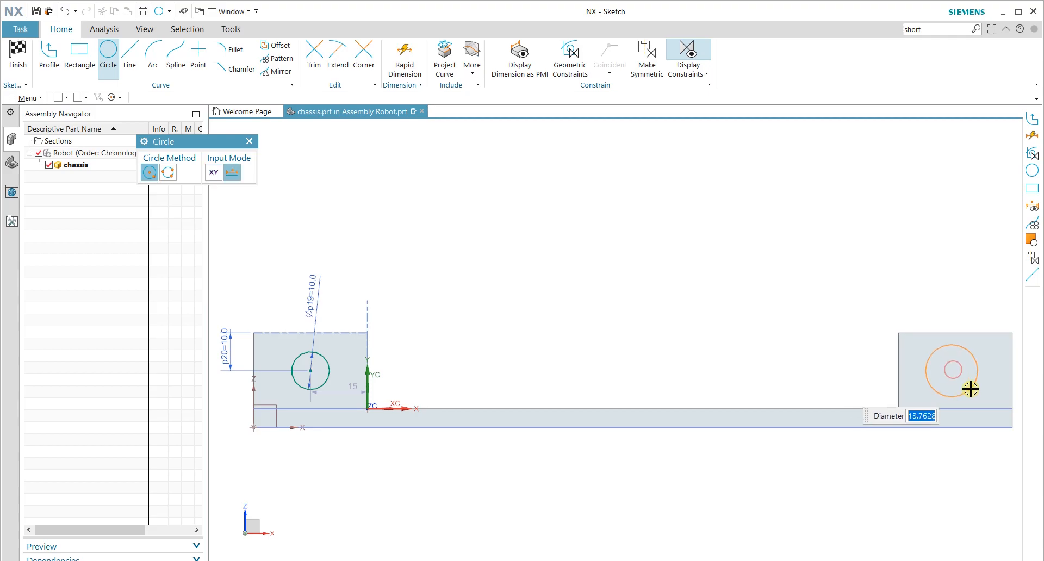
{"action": "type", "text": "10"}
{"action": "key", "text": "Return"}
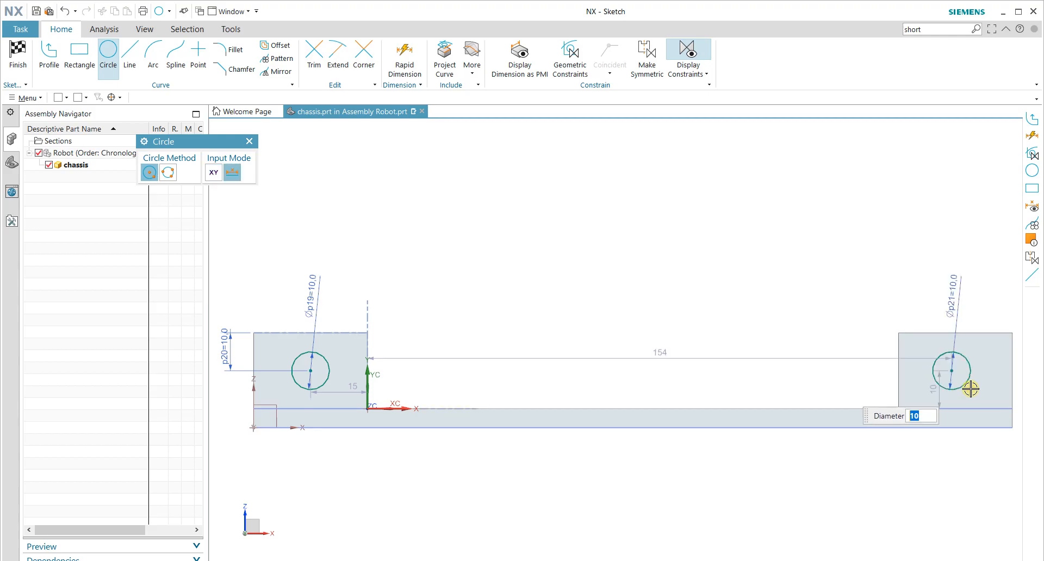
{"action": "key", "text": "Escape"}
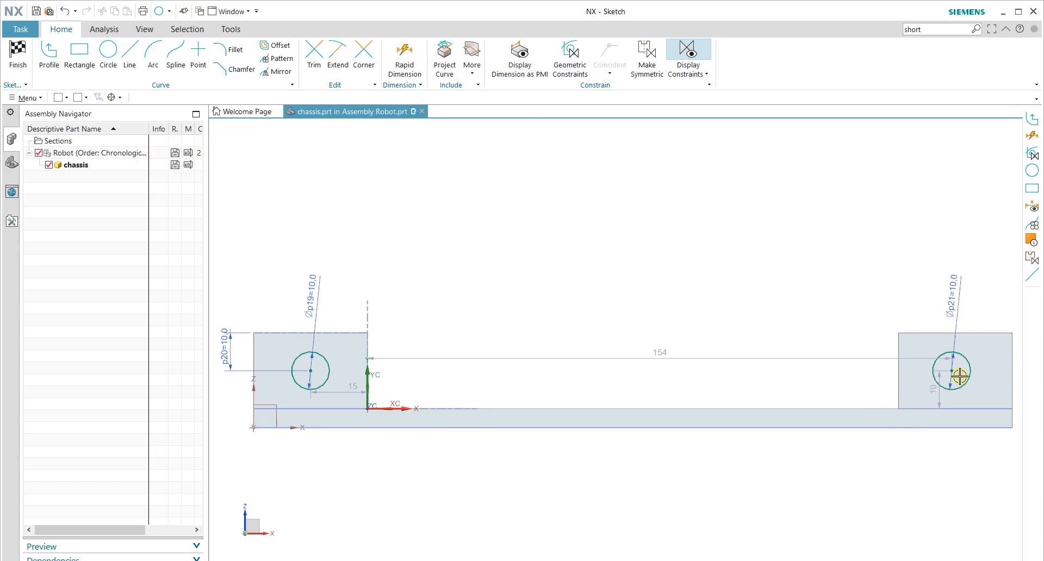
{"action": "mouse_move", "coordinate": [951, 370]}
{"action": "left_mouse_down"}
{"action": "mouse_move", "coordinate": [957, 335]}
{"action": "mouse_move", "coordinate": [955, 372]}
{"action": "mouse_move", "coordinate": [318, 366]}
{"action": "mouse_move", "coordinate": [962, 374]}
{"action": "mouse_move", "coordinate": [978, 386]}
{"action": "left_mouse_up"}
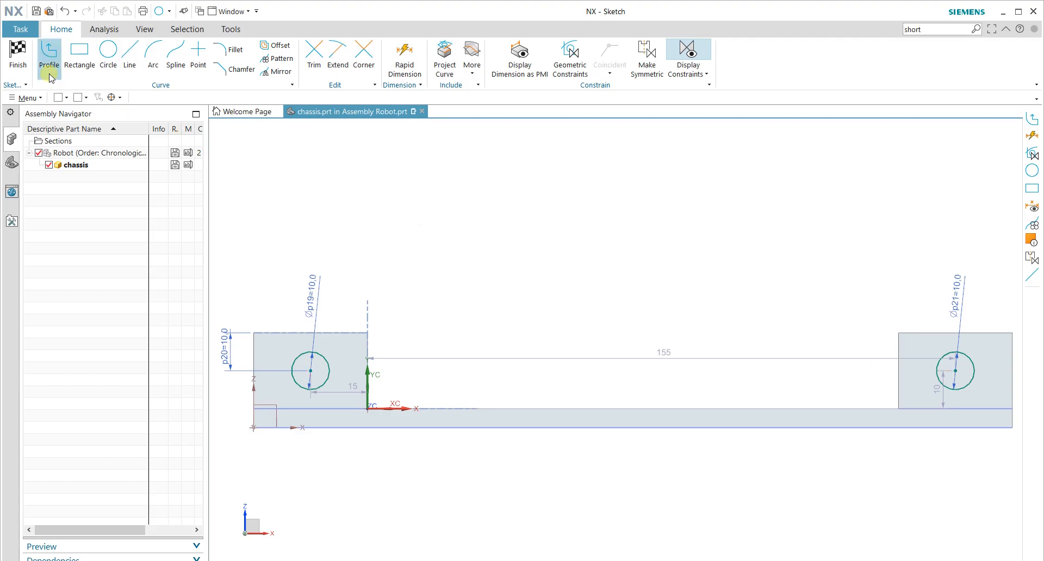
Step: Finish the sketch and set up an extrusion of the two circles as a Subtract, with its direction reversed into the chassis
{"action": "left_click", "coordinate": [18, 55]}
{"action": "middle_click_drag", "start_coordinate": [469, 279], "coordinate": [250, 185]}
{"action": "left_click", "coordinate": [81, 52]}
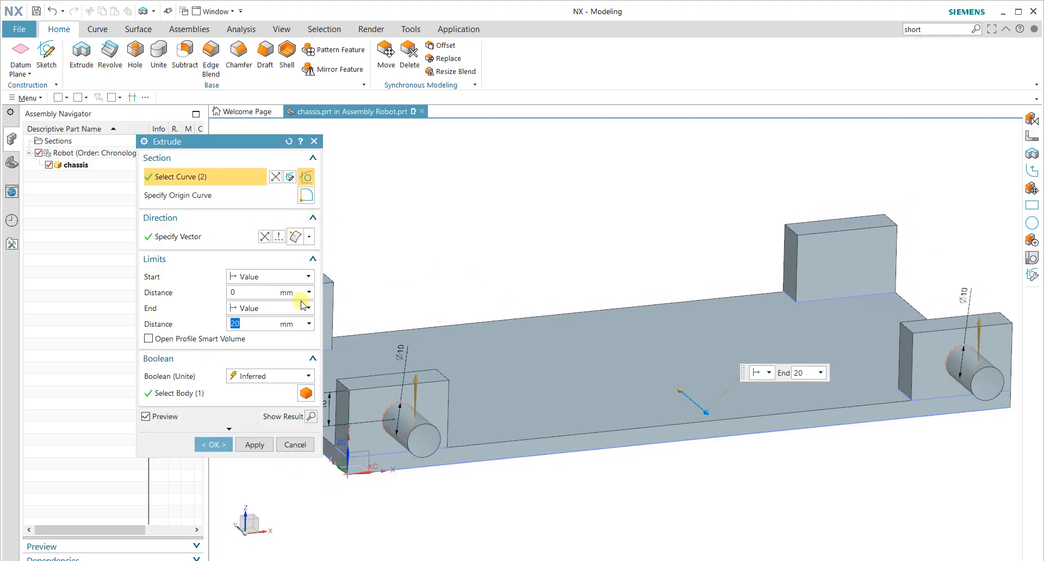
{"action": "left_click", "coordinate": [275, 375]}
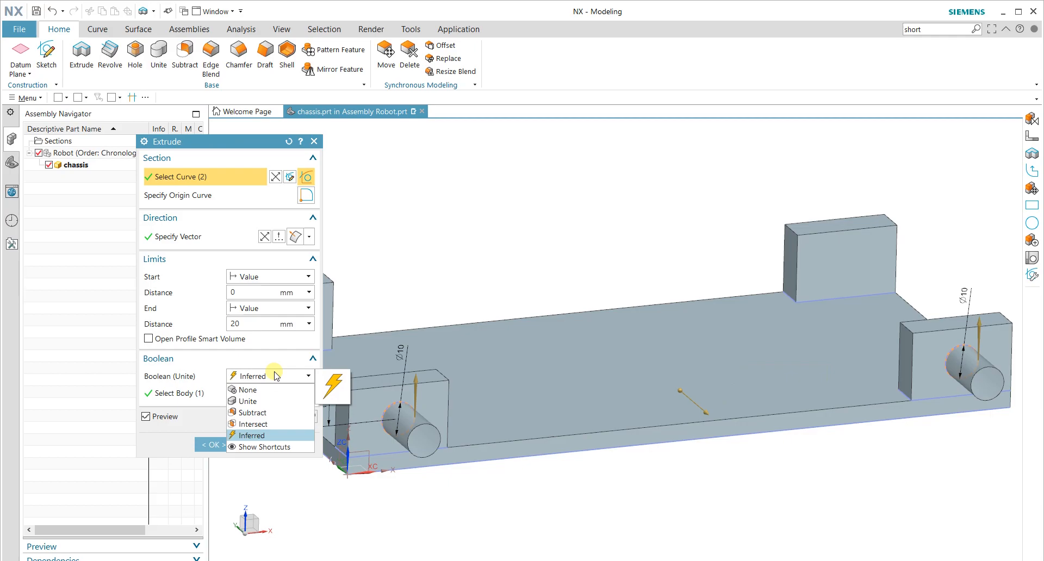
{"action": "left_click", "coordinate": [272, 413]}
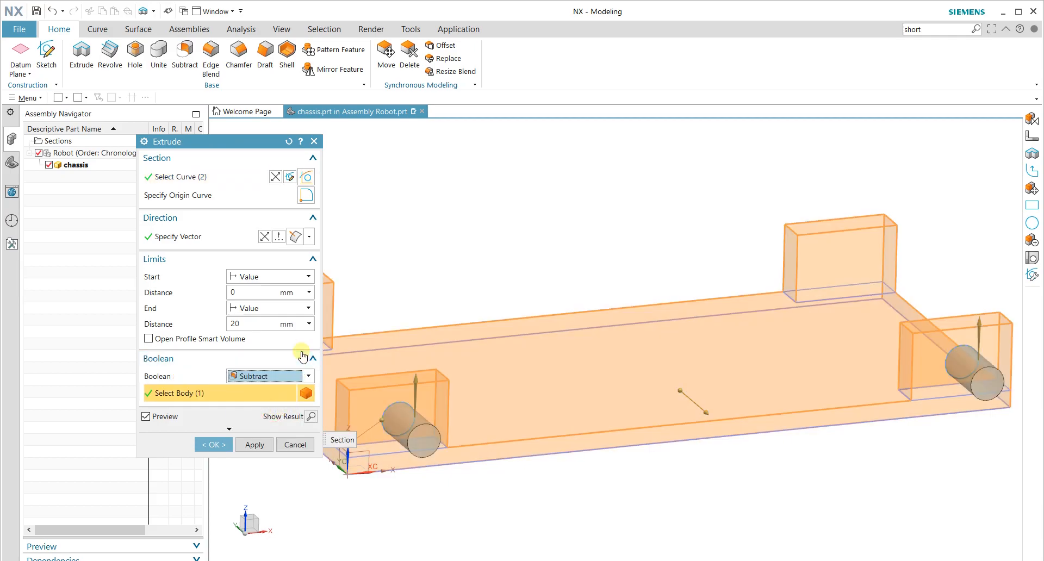
{"action": "left_click", "coordinate": [265, 238]}
Step: Set the extrusion's end limit to Until Selected on the face of a far-side corner block and complete the holes
{"action": "scroll", "coordinate": [434, 309], "scroll_direction": "up", "scroll_amount": 4}
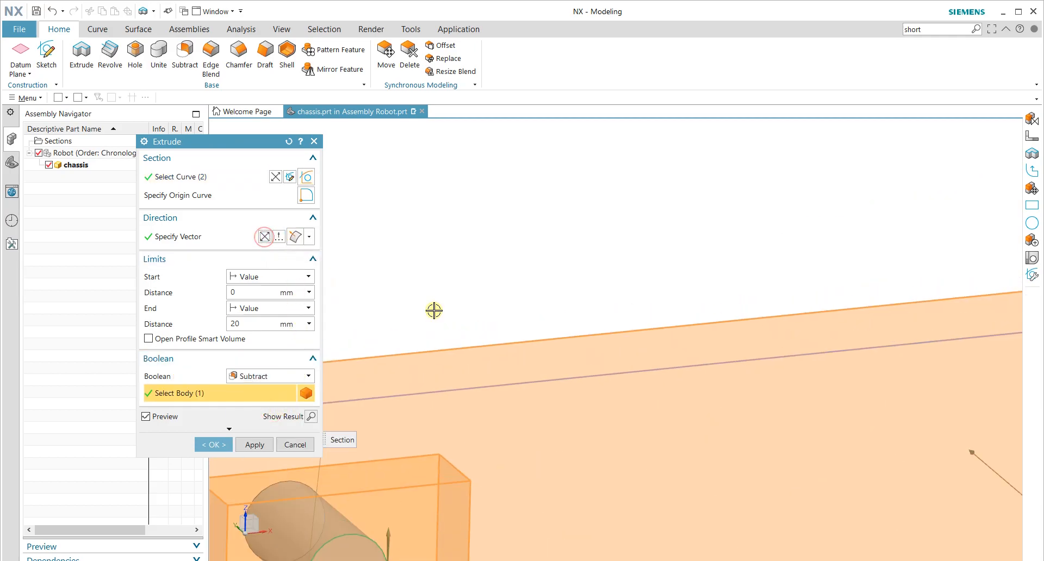
{"action": "scroll", "coordinate": [434, 310], "scroll_direction": "down", "scroll_amount": 7}
{"action": "middle_click_drag", "start_coordinate": [418, 323], "coordinate": [335, 315]}
{"action": "left_click", "coordinate": [296, 308]}
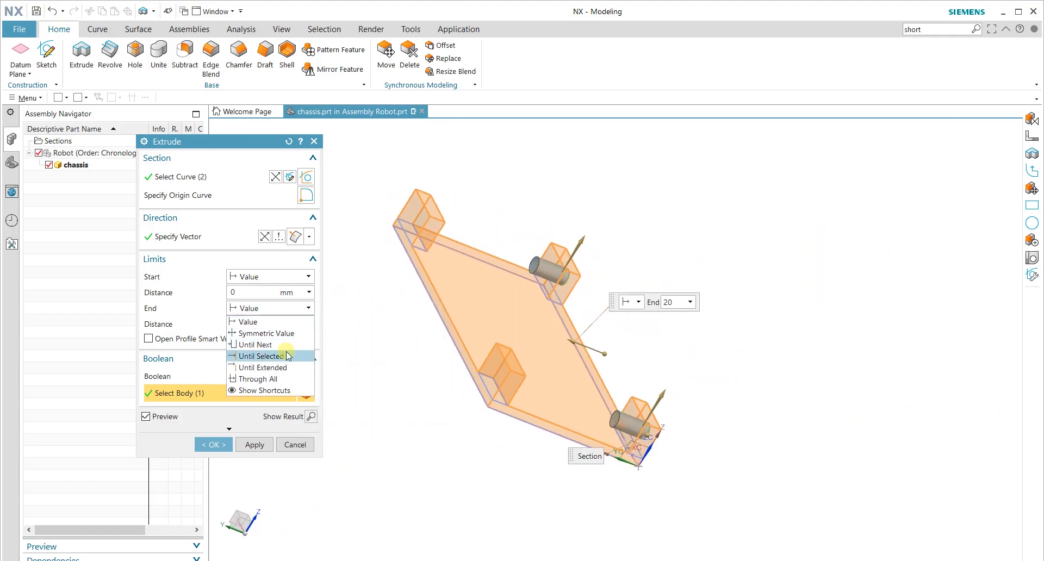
{"action": "left_click", "coordinate": [261, 355]}
{"action": "left_click", "coordinate": [498, 376]}
{"action": "middle_click_drag", "start_coordinate": [507, 415], "coordinate": [451, 403]}
{"action": "left_click", "coordinate": [214, 447]}
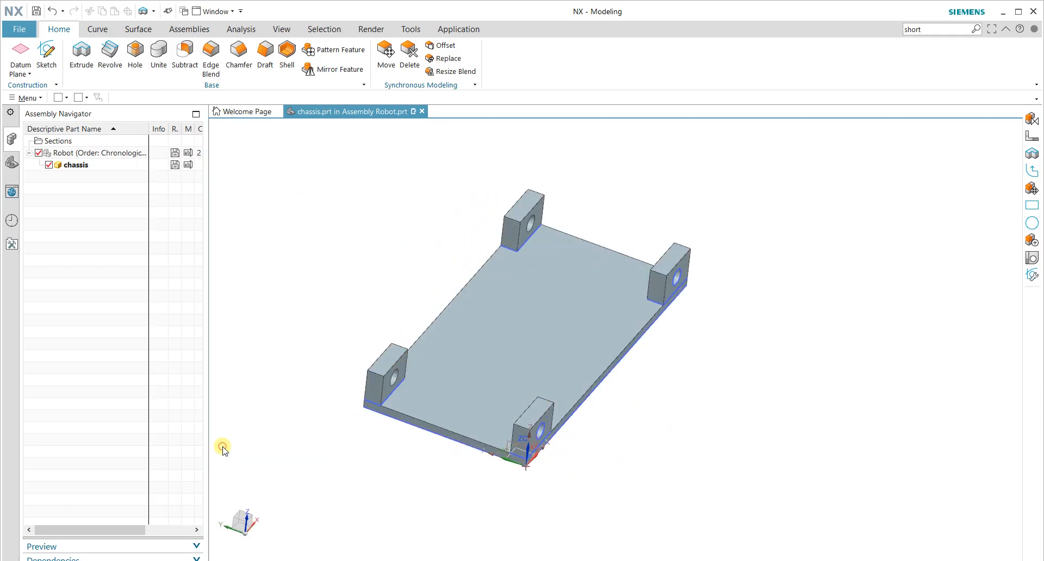
Step: Make the top-level Robot assembly the work part
{"action": "middle_click_drag", "start_coordinate": [594, 338], "coordinate": [553, 317]}
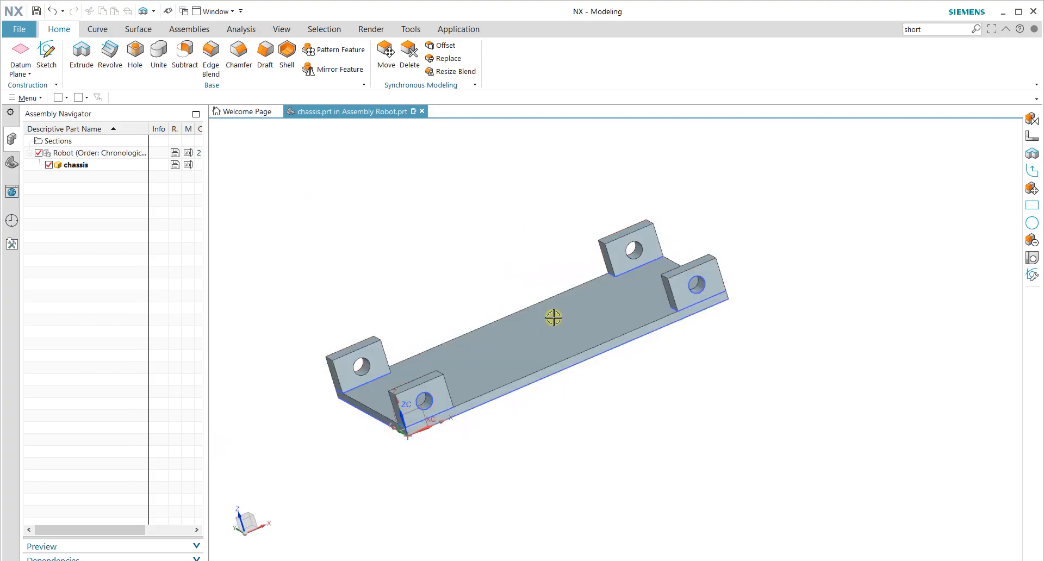
{"action": "middle_click_drag", "start_coordinate": [543, 232], "coordinate": [511, 261]}
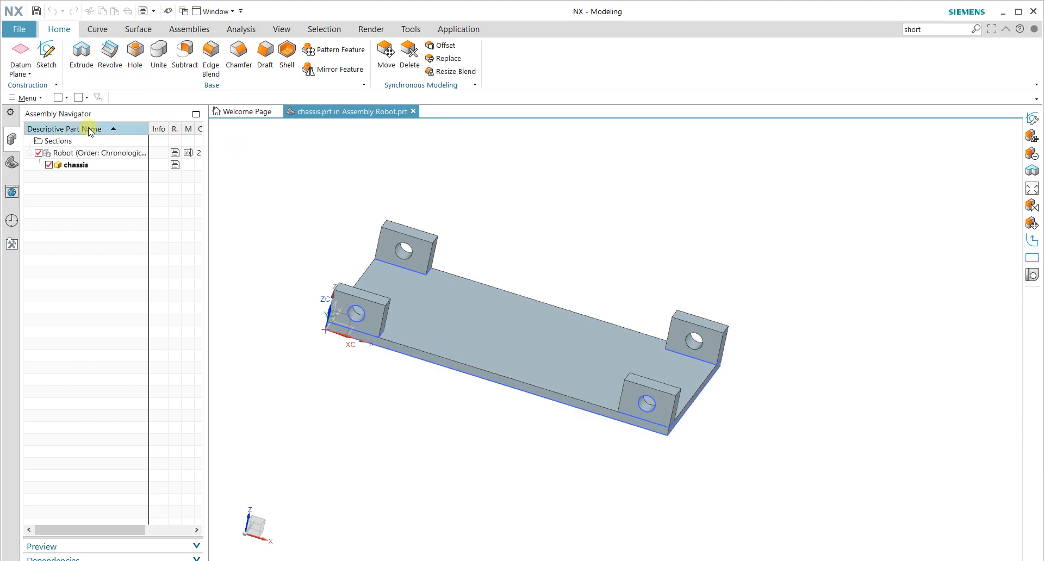
{"action": "right_click", "coordinate": [79, 153]}
{"action": "left_click", "coordinate": [101, 178]}
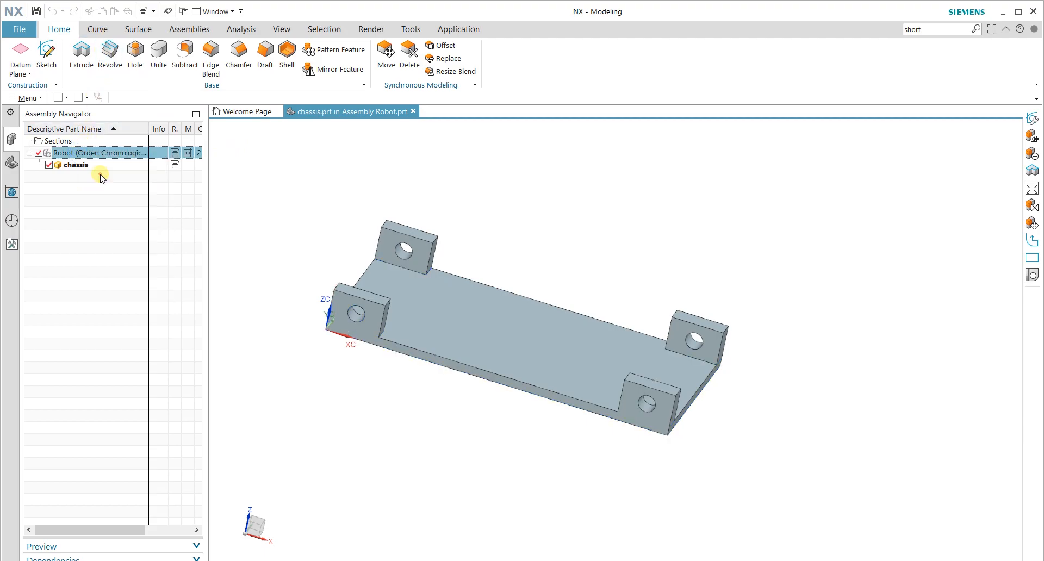
Step: Create a new component in the Robot assembly from the Model template, named wheel, without selecting any objects
{"action": "left_click", "coordinate": [190, 28]}
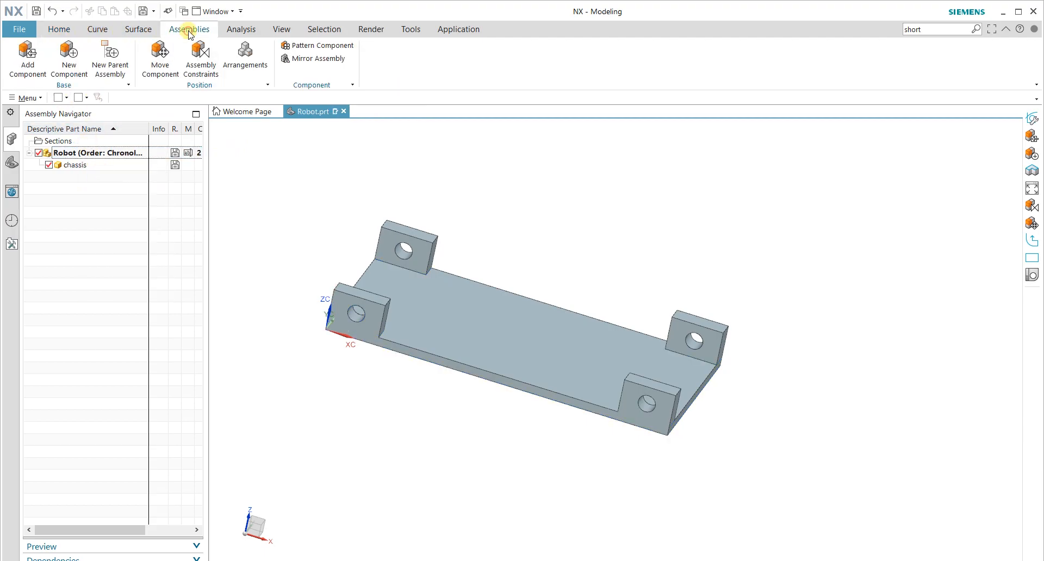
{"action": "left_click", "coordinate": [69, 70]}
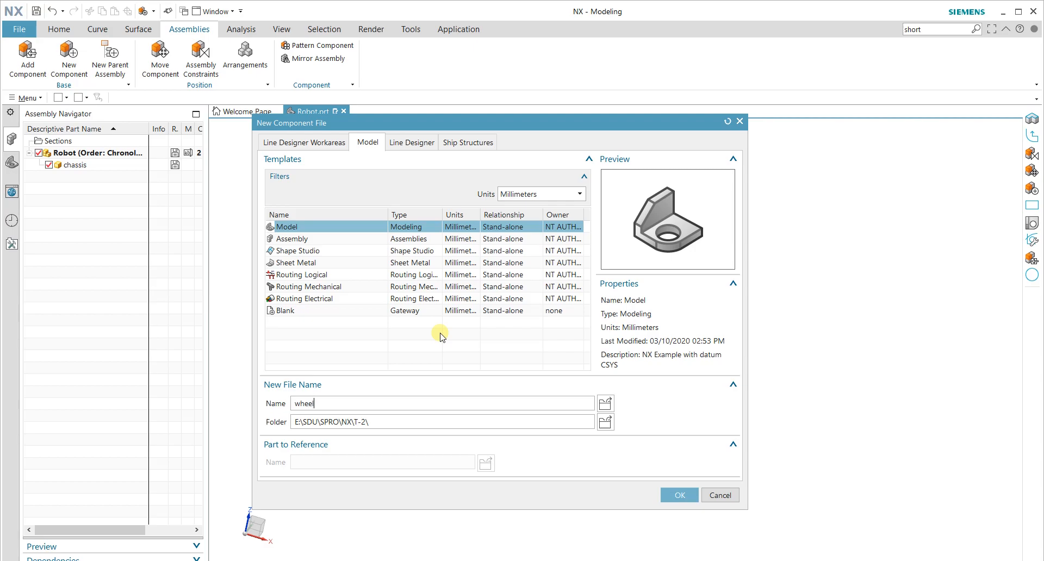
{"action": "type", "text": "wheel"}
{"action": "key", "text": "Return"}
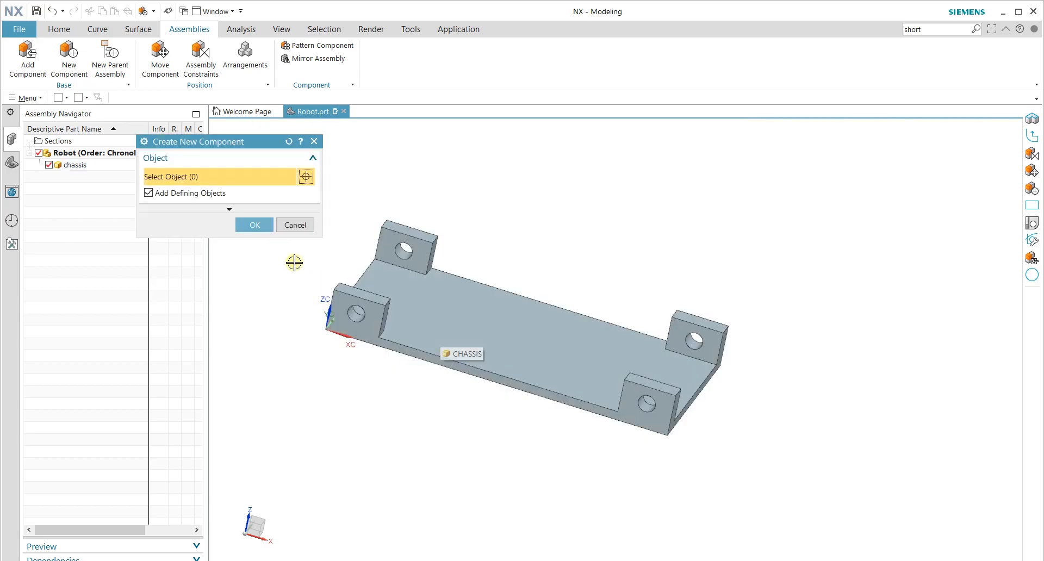
{"action": "middle_click", "coordinate": [294, 263]}
Step: Make the wheel component the work part and start a sketch on the XZ plane of its datum coordinate system
{"action": "right_click", "coordinate": [66, 185]}
{"action": "left_click", "coordinate": [82, 186]}
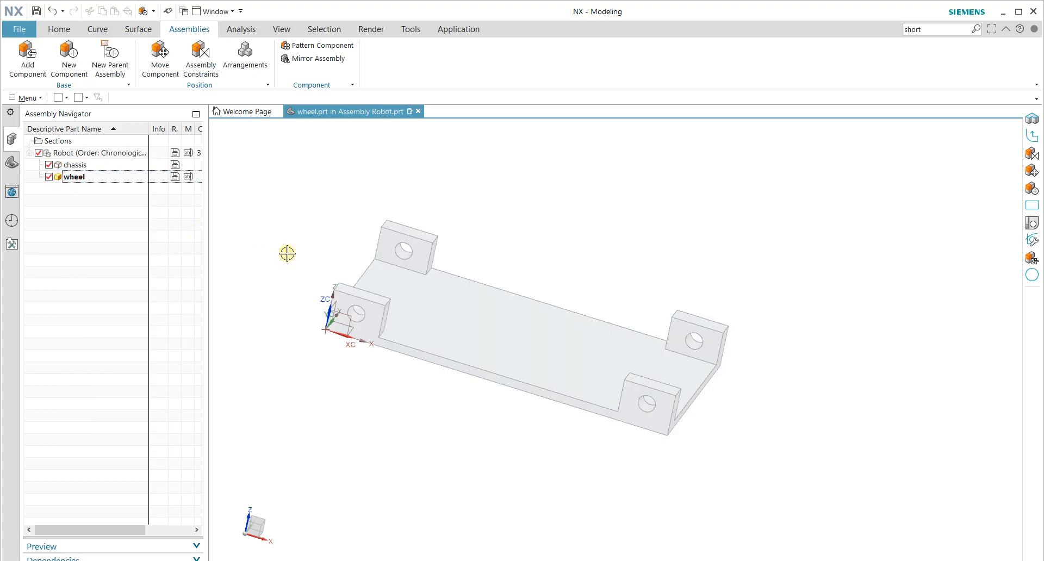
{"action": "left_click", "coordinate": [55, 28]}
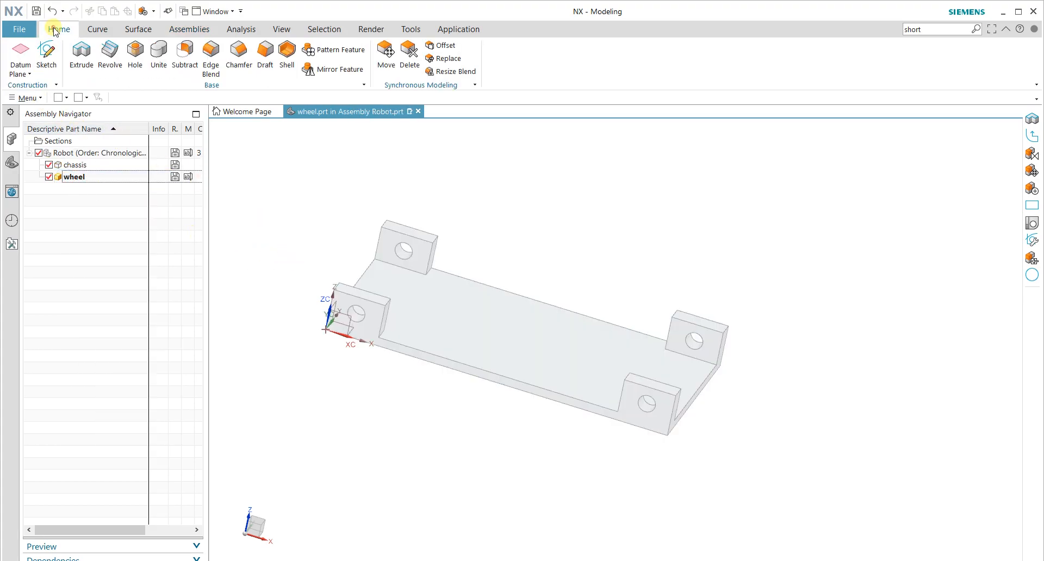
{"action": "left_click", "coordinate": [47, 55]}
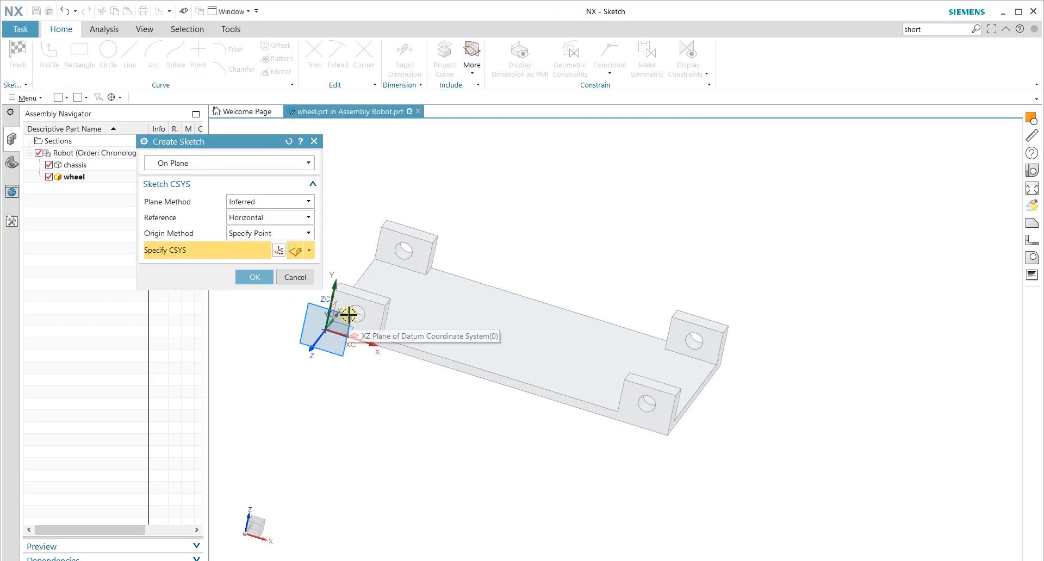
{"action": "left_click", "coordinate": [349, 315]}
{"action": "middle_click", "coordinate": [349, 315]}
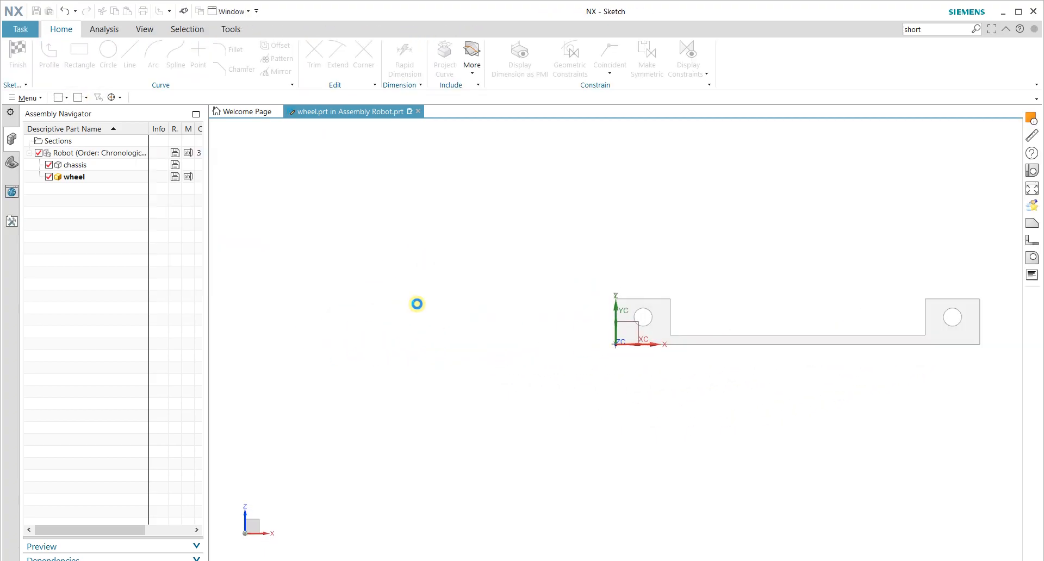
Step: Draw an 80 mm diameter circle centred about 31 mm beside and 18 mm above the origin, and finish the sketch
{"action": "left_click", "coordinate": [109, 50]}
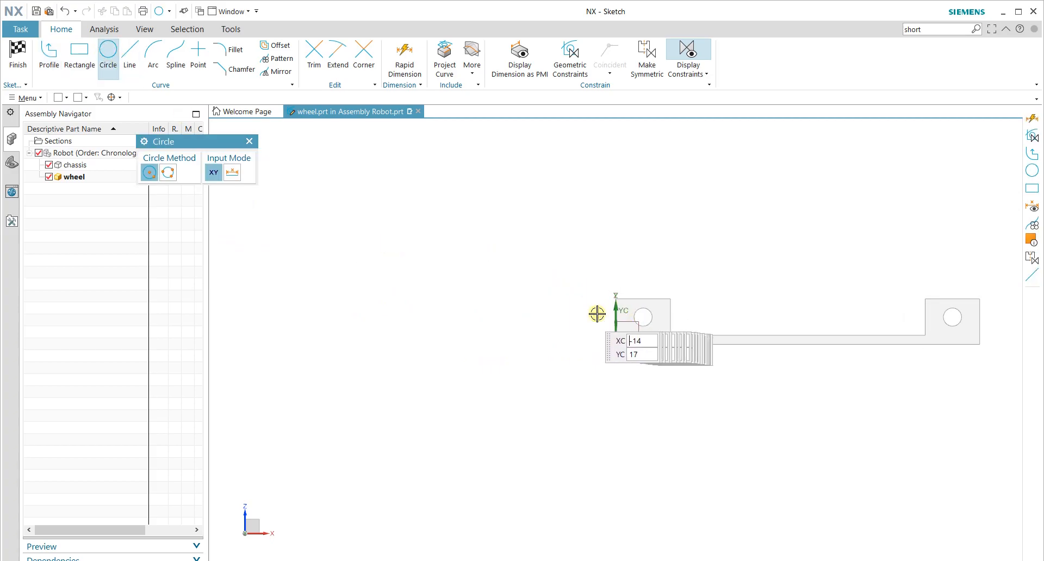
{"action": "left_click", "coordinate": [559, 311]}
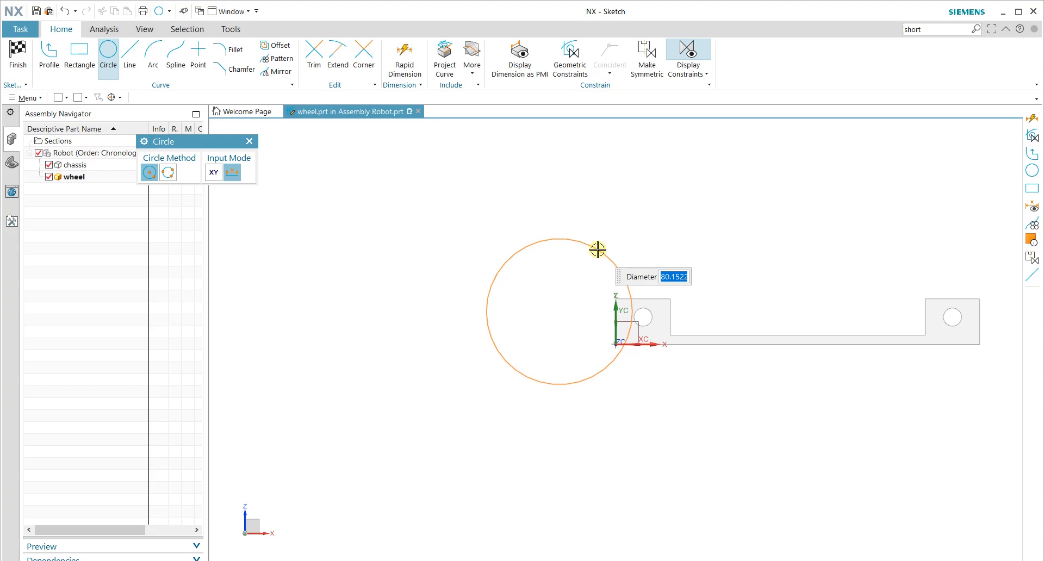
{"action": "key", "text": "Return"}
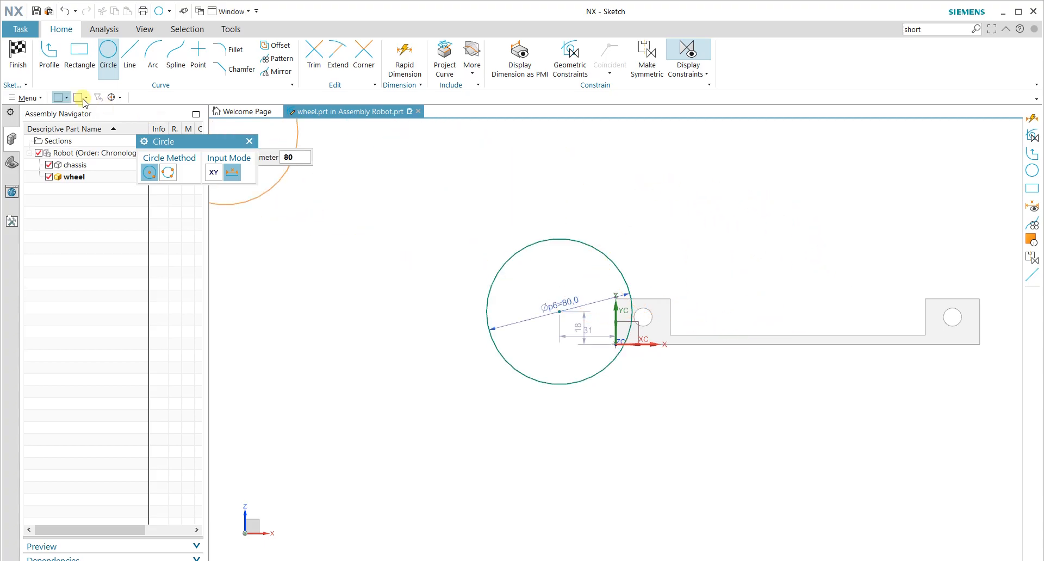
{"action": "left_click", "coordinate": [17, 55]}
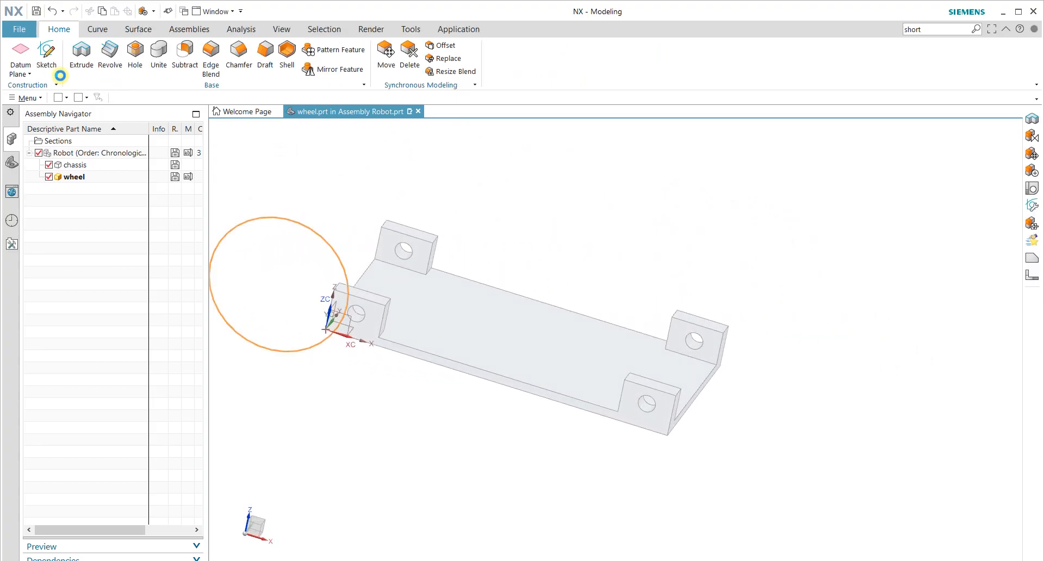
Step: Reopen the wheel's circle sketch for editing
{"action": "scroll", "coordinate": [270, 255], "scroll_direction": "down", "scroll_amount": 4}
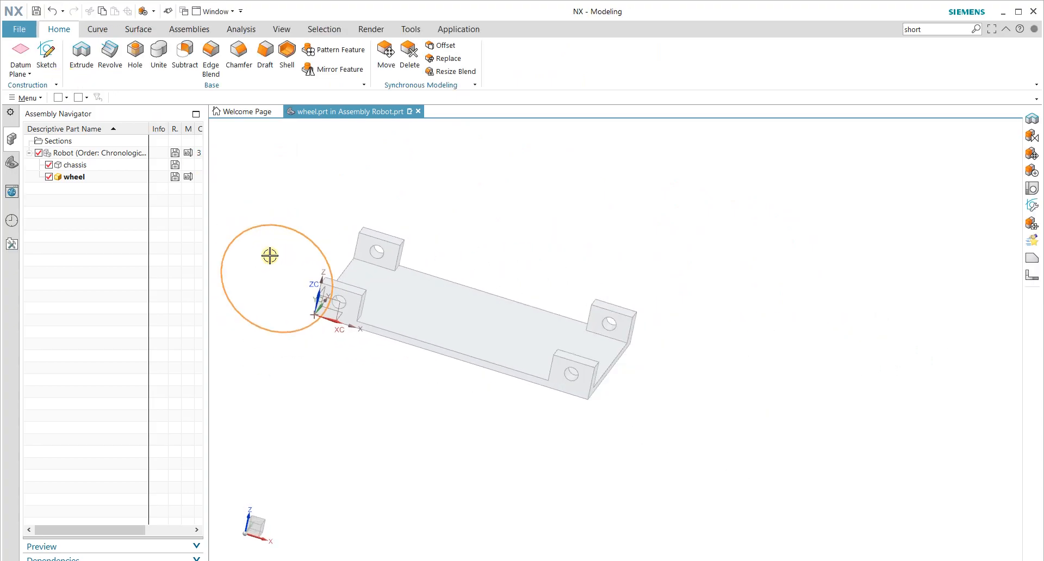
{"action": "scroll", "coordinate": [233, 248], "scroll_direction": "up", "scroll_amount": 2}
{"action": "scroll", "coordinate": [233, 249], "scroll_direction": "up", "scroll_amount": 1}
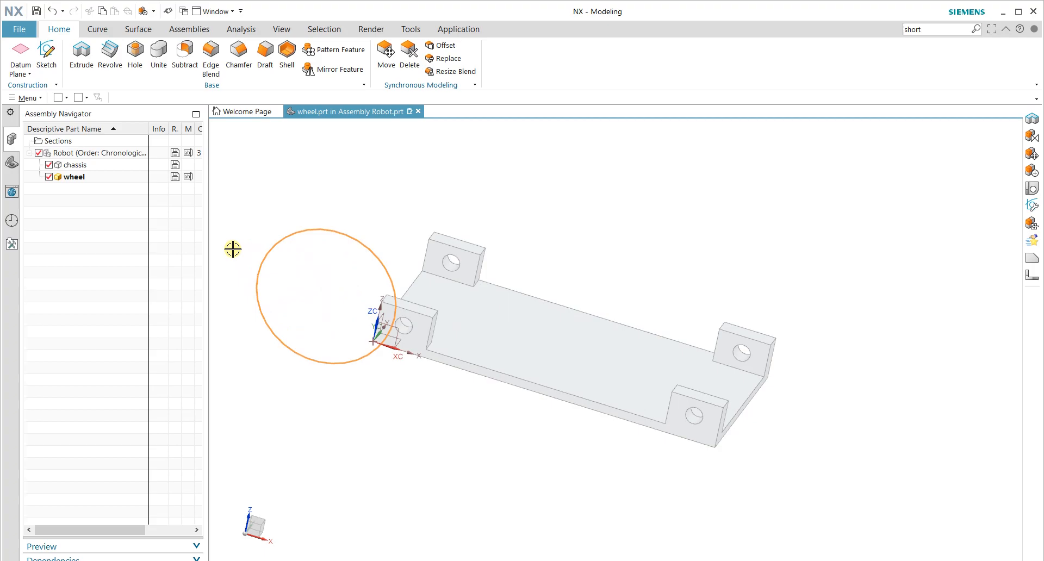
{"action": "scroll", "coordinate": [233, 248], "scroll_direction": "up", "scroll_amount": 1}
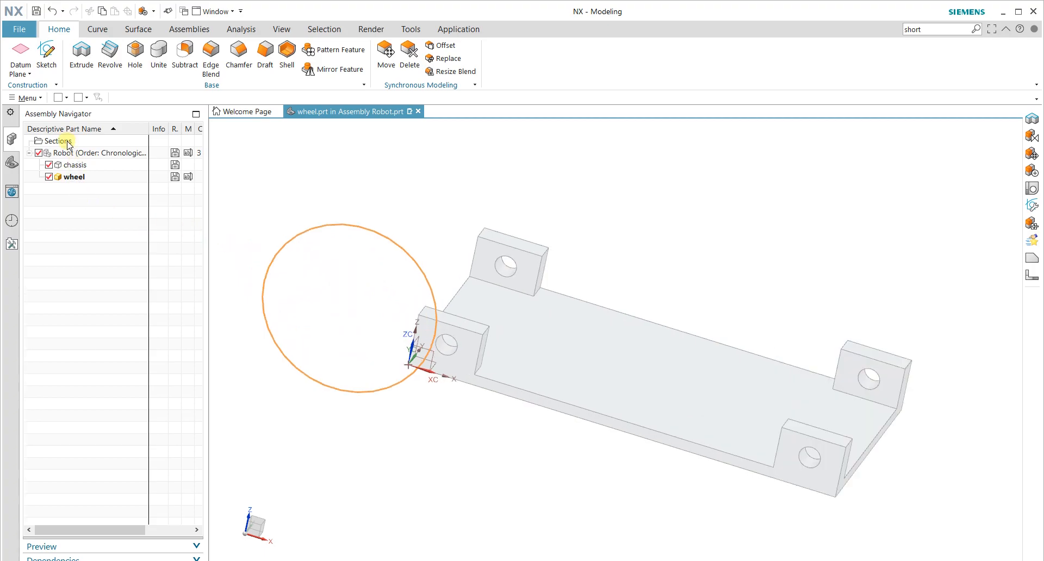
{"action": "mouse_move", "coordinate": [312, 220]}
{"action": "middle_mouse_down"}
{"action": "mouse_move", "coordinate": [338, 218]}
{"action": "mouse_move", "coordinate": [327, 213]}
{"action": "middle_mouse_up"}
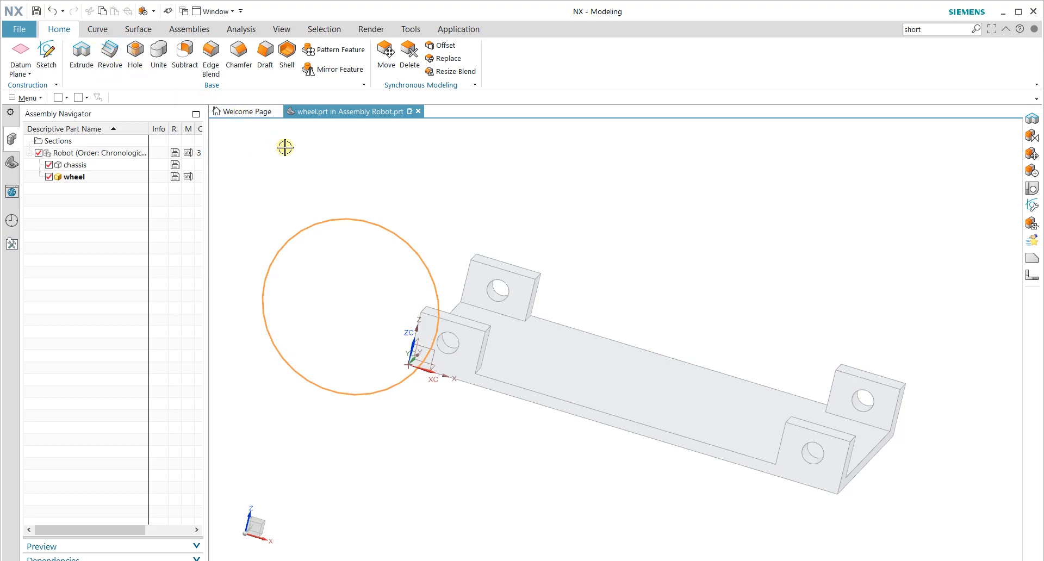
{"action": "left_click", "coordinate": [12, 162]}
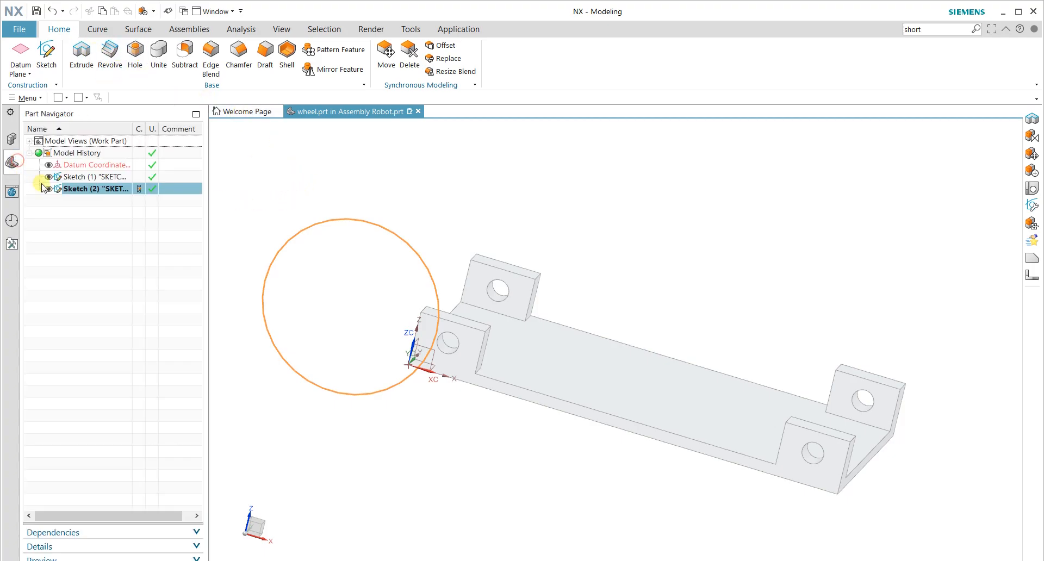
{"action": "double_click", "coordinate": [81, 190]}
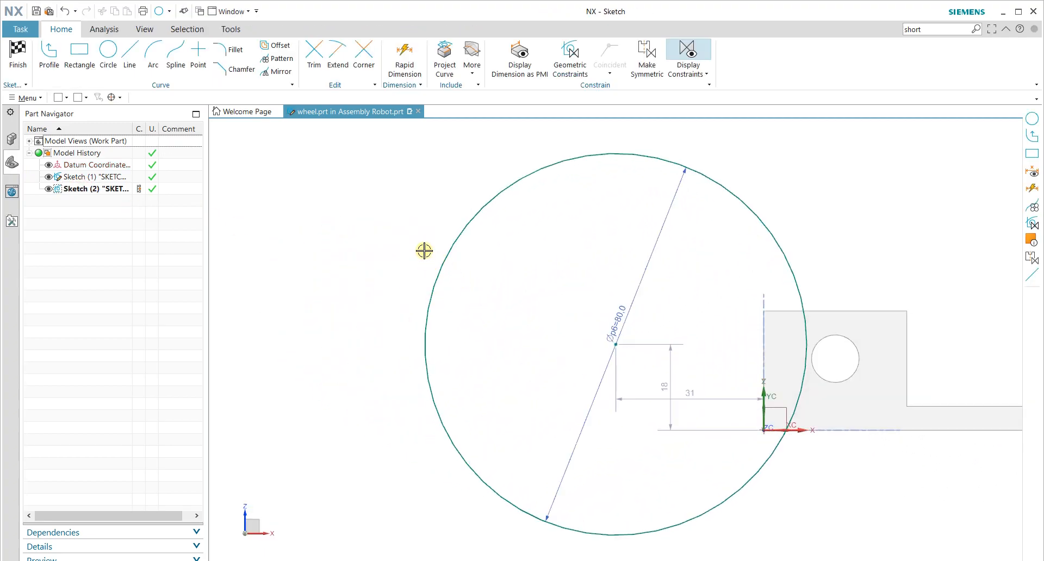
Step: Draw a 10 mm diameter circle at the wheel's centre and a second 10 mm circle about 24.9 mm directly above it
{"action": "left_click", "coordinate": [107, 50]}
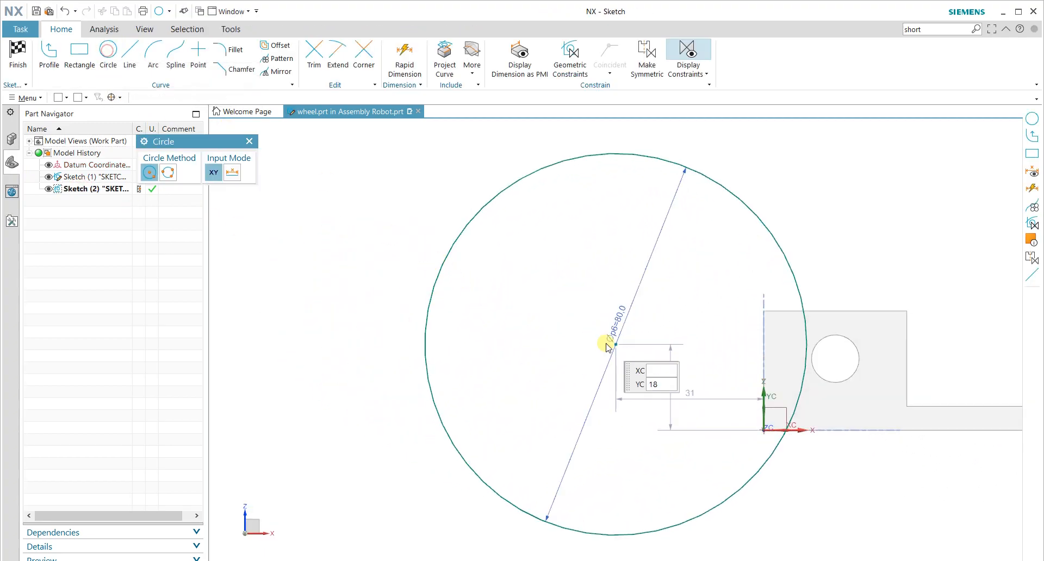
{"action": "left_click", "coordinate": [617, 345]}
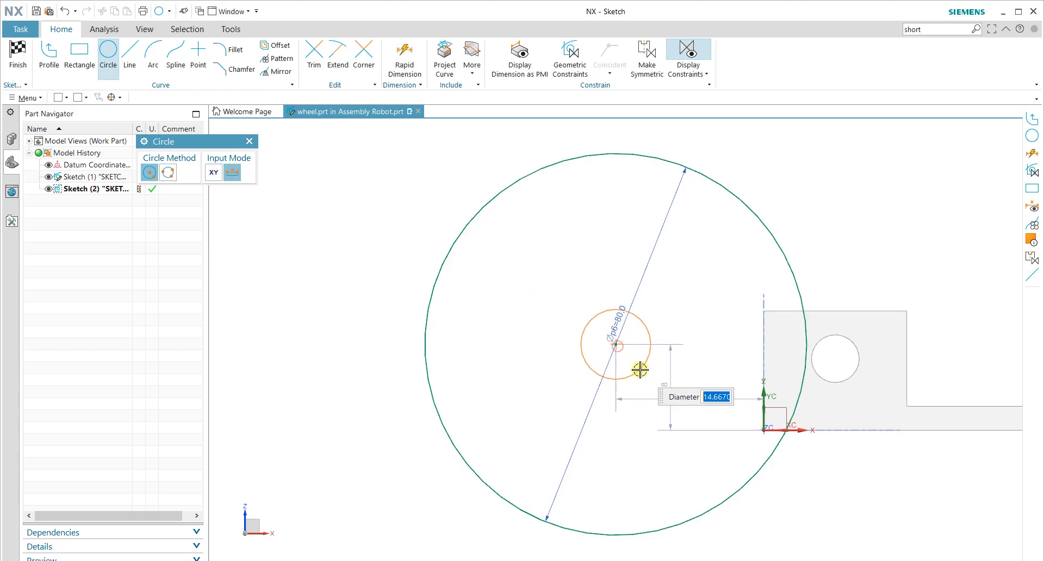
{"action": "type", "text": "10"}
{"action": "key", "text": "Return"}
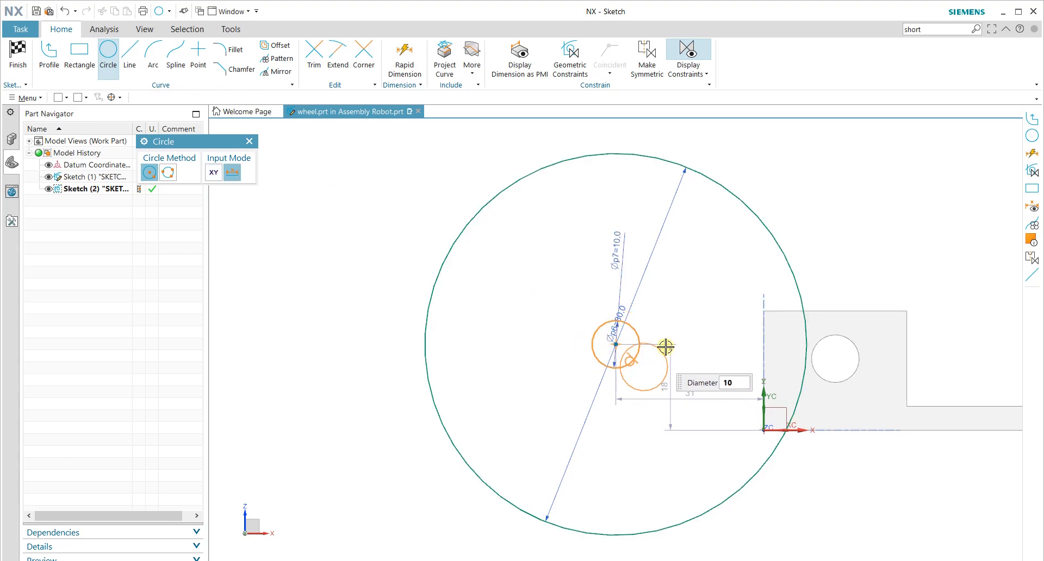
{"action": "left_click", "coordinate": [616, 226]}
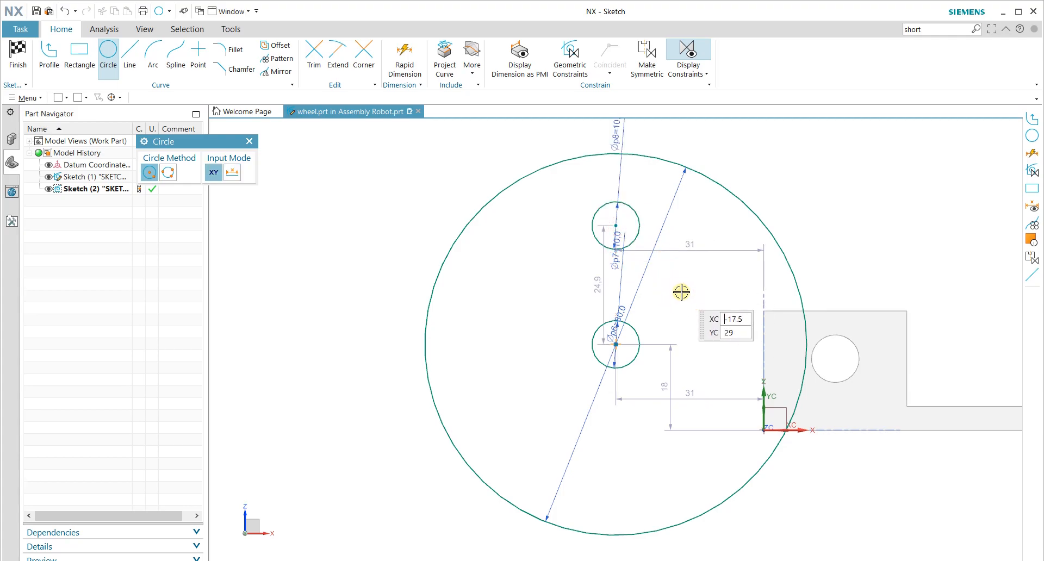
{"action": "left_click", "coordinate": [639, 228]}
{"action": "key", "text": "Escape"}
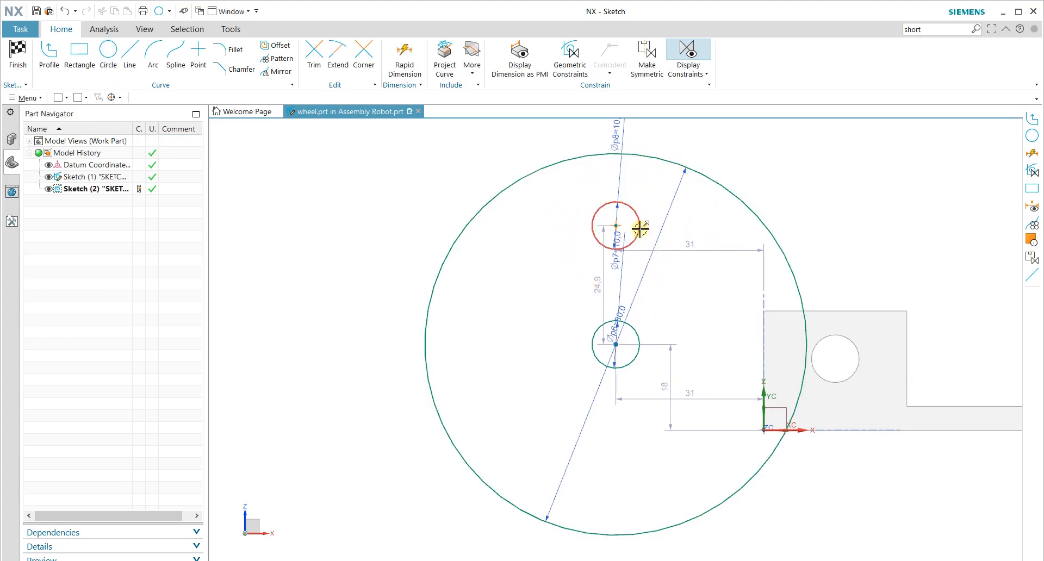
Step: Pattern the upper 10 mm circle circularly about the wheel's centre with count 4 and pitch angle 90°, and finish the sketch
{"action": "left_click", "coordinate": [639, 228]}
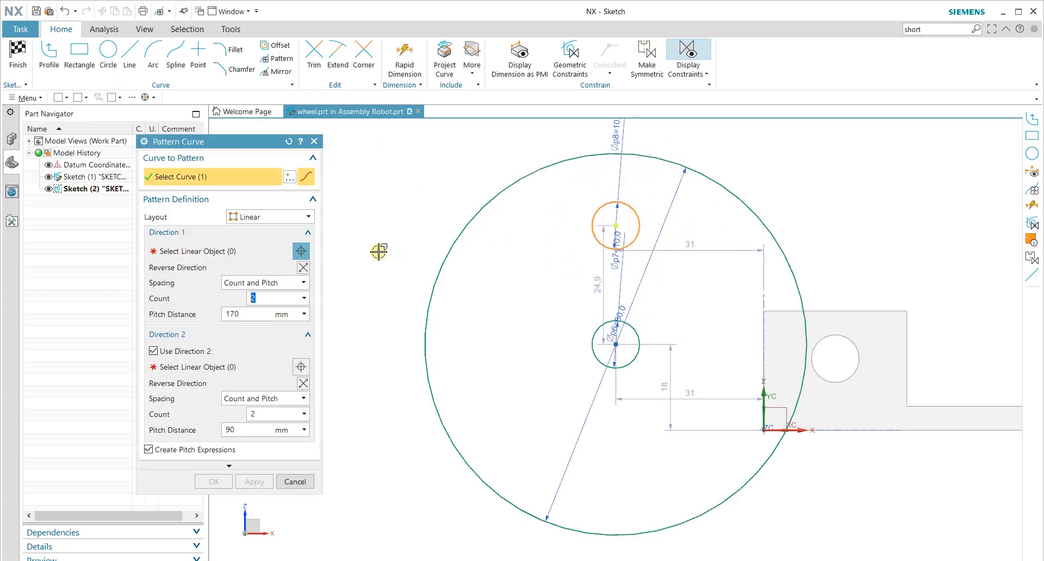
{"action": "left_click", "coordinate": [305, 217]}
{"action": "left_click", "coordinate": [281, 237]}
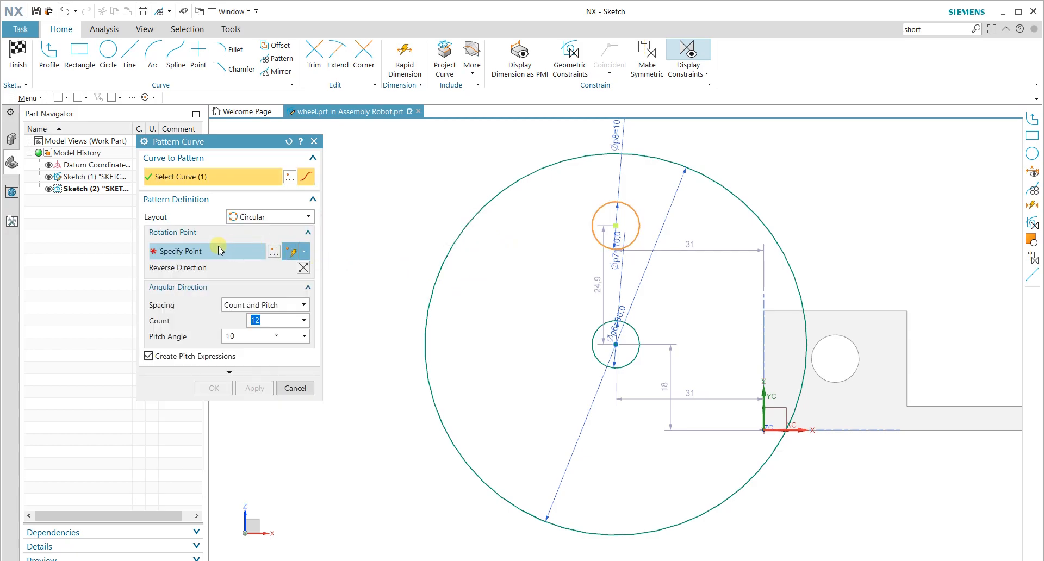
{"action": "left_click", "coordinate": [615, 344]}
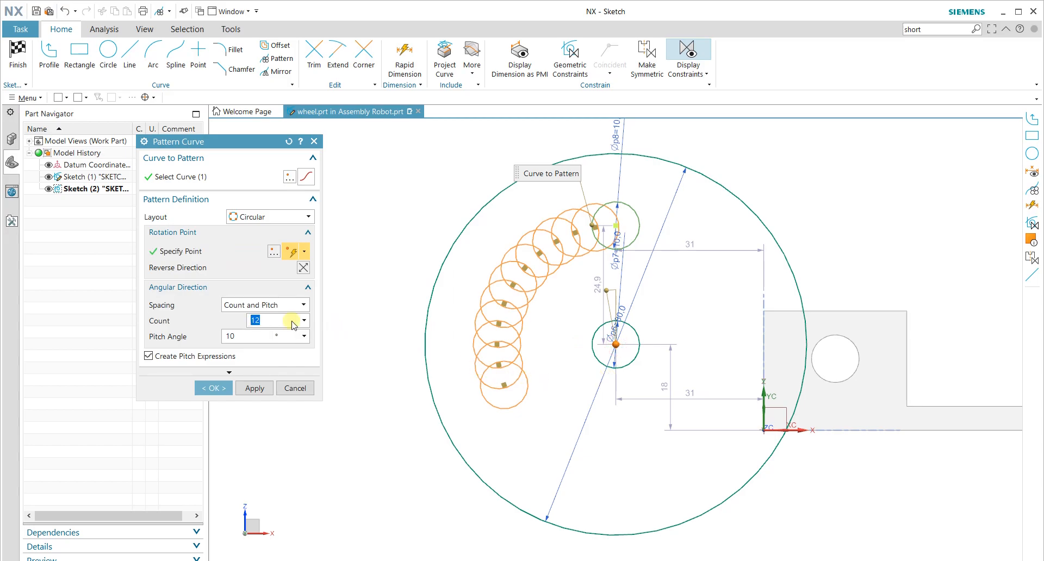
{"action": "type", "text": "3"}
{"action": "key", "text": "Tab"}
{"action": "left_click", "coordinate": [271, 326]}
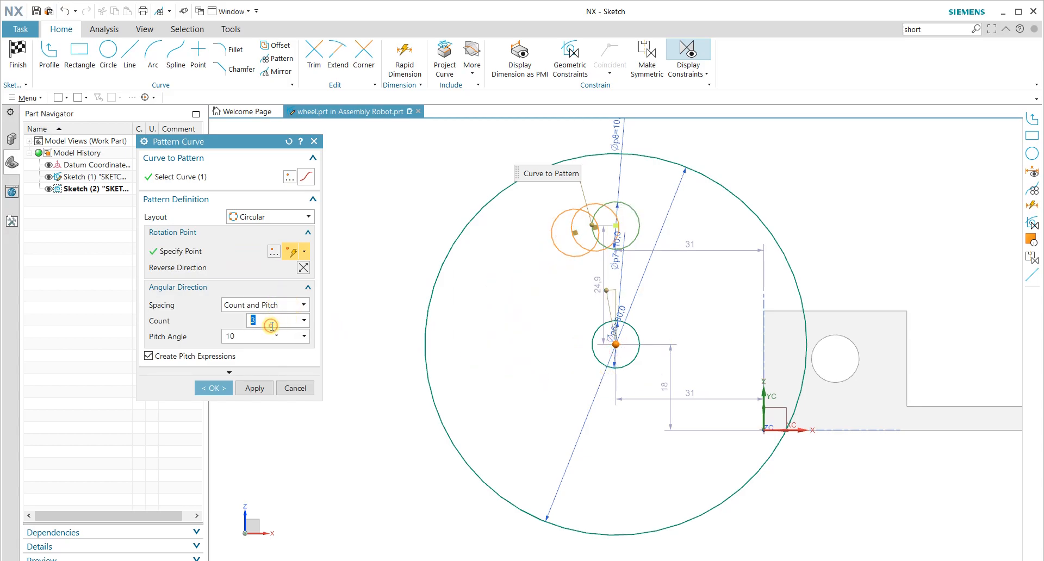
{"action": "type", "text": "4"}
{"action": "key", "text": "Tab"}
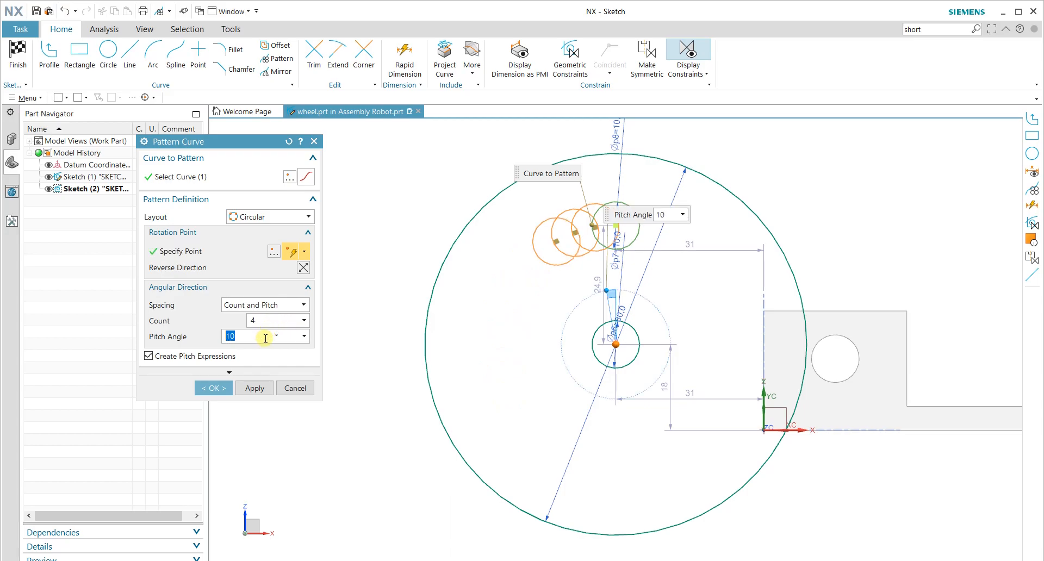
{"action": "type", "text": "90"}
{"action": "key", "text": "Tab"}
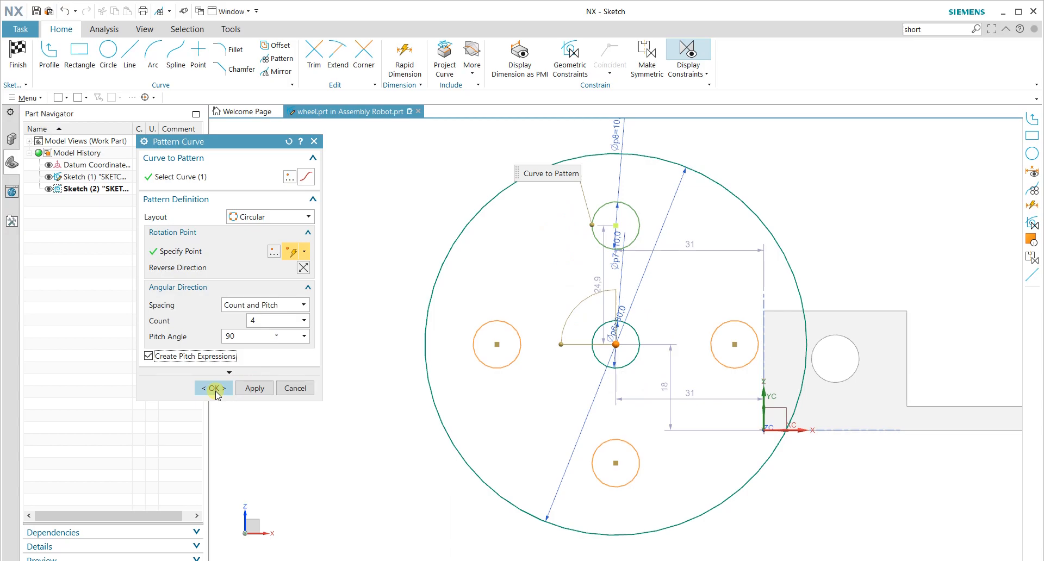
{"action": "left_click", "coordinate": [214, 388]}
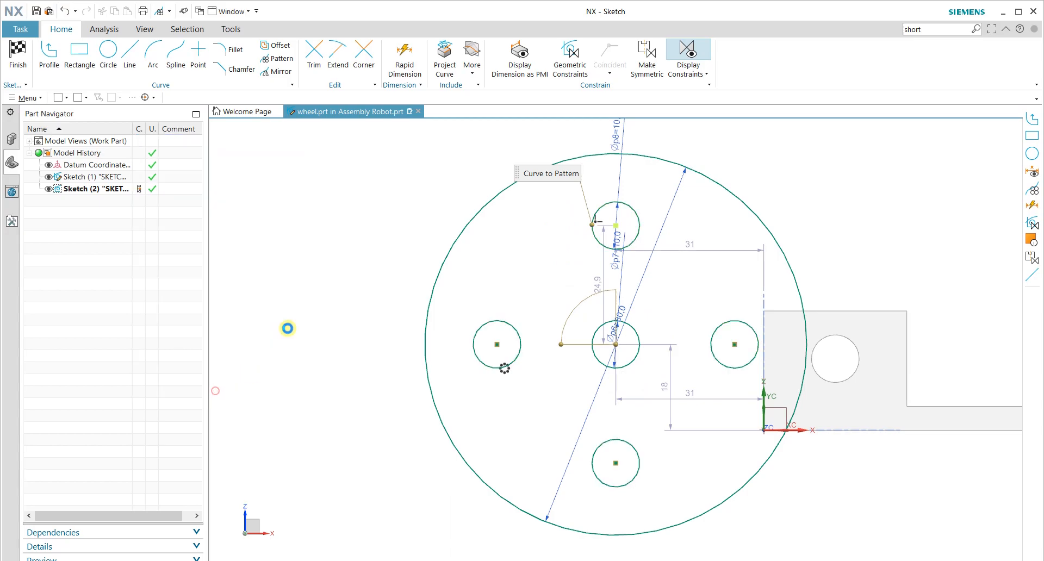
{"action": "left_click", "coordinate": [18, 54]}
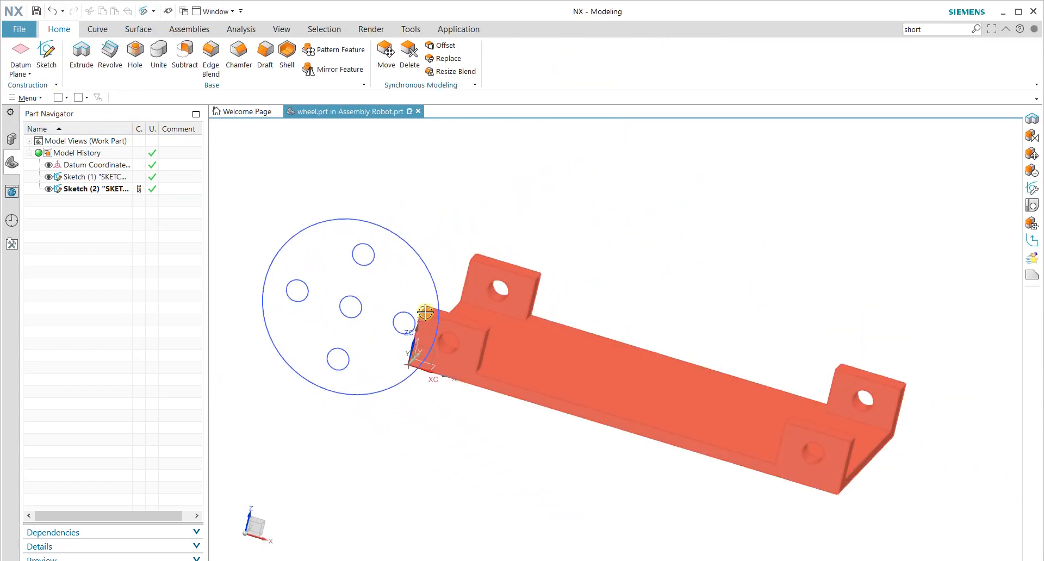
Step: Extrude the wheel sketch with its five inner circles from 0 to 10 mm
{"action": "left_click", "coordinate": [73, 59]}
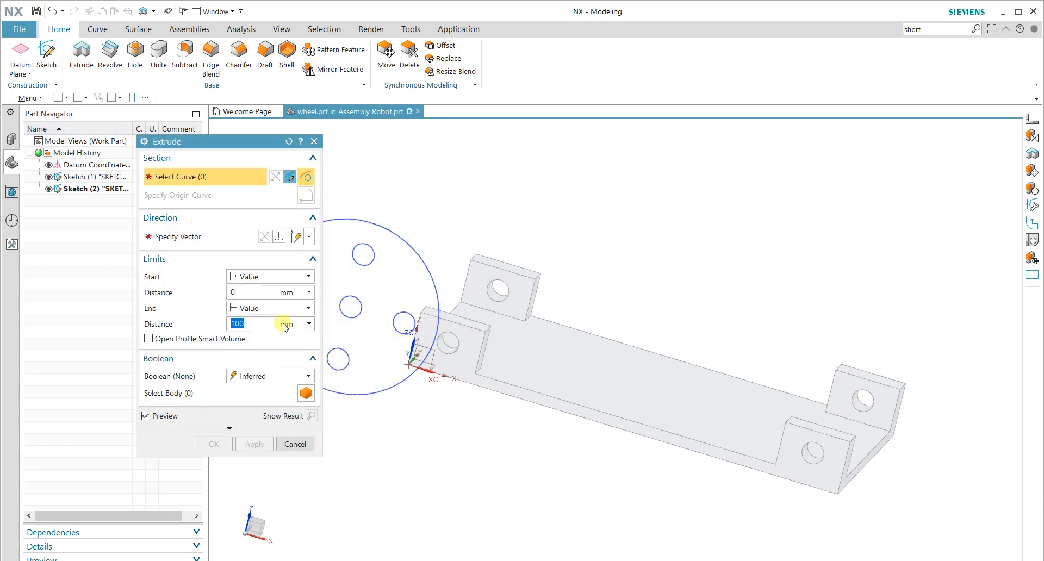
{"action": "left_click", "coordinate": [405, 242]}
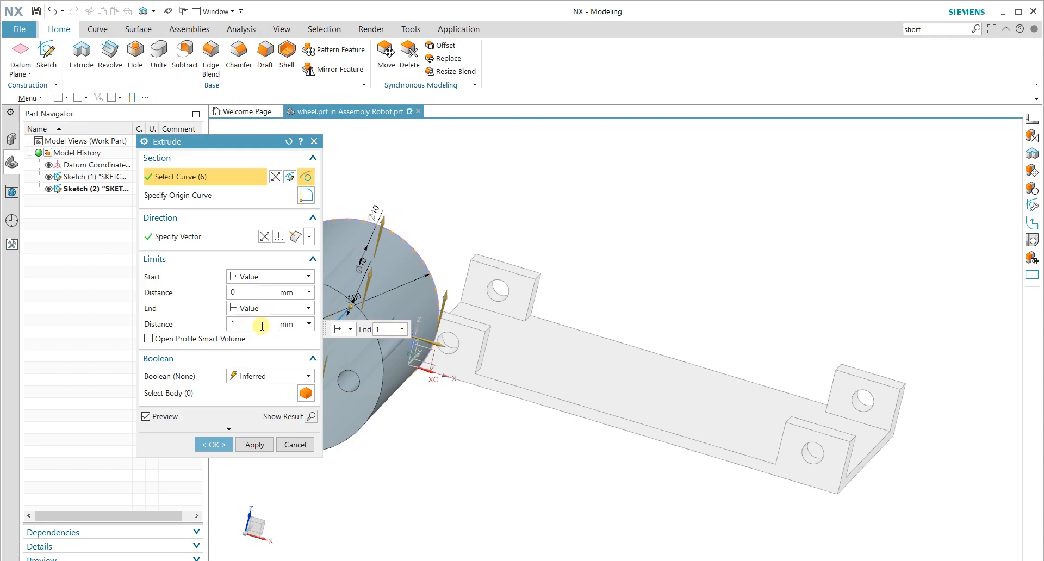
{"action": "key", "text": "Tab"}
{"action": "scroll", "coordinate": [404, 330], "scroll_direction": "up", "scroll_amount": 2}
{"action": "mouse_move", "coordinate": [404, 331]}
{"action": "middle_mouse_down"}
{"action": "mouse_move", "coordinate": [310, 335]}
{"action": "mouse_move", "coordinate": [384, 327]}
{"action": "middle_mouse_up"}
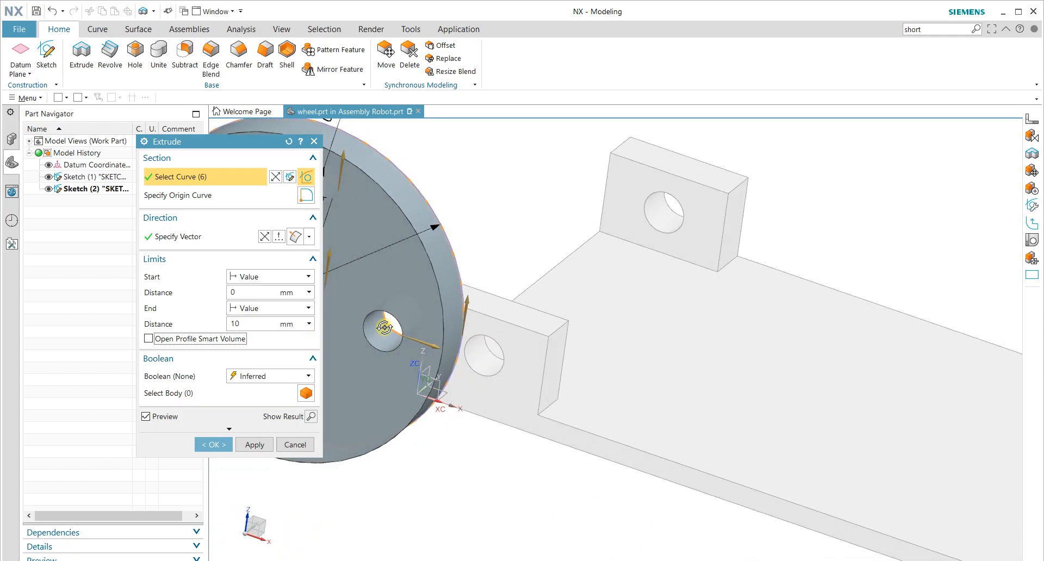
{"action": "scroll", "coordinate": [385, 328], "scroll_direction": "down", "scroll_amount": 2}
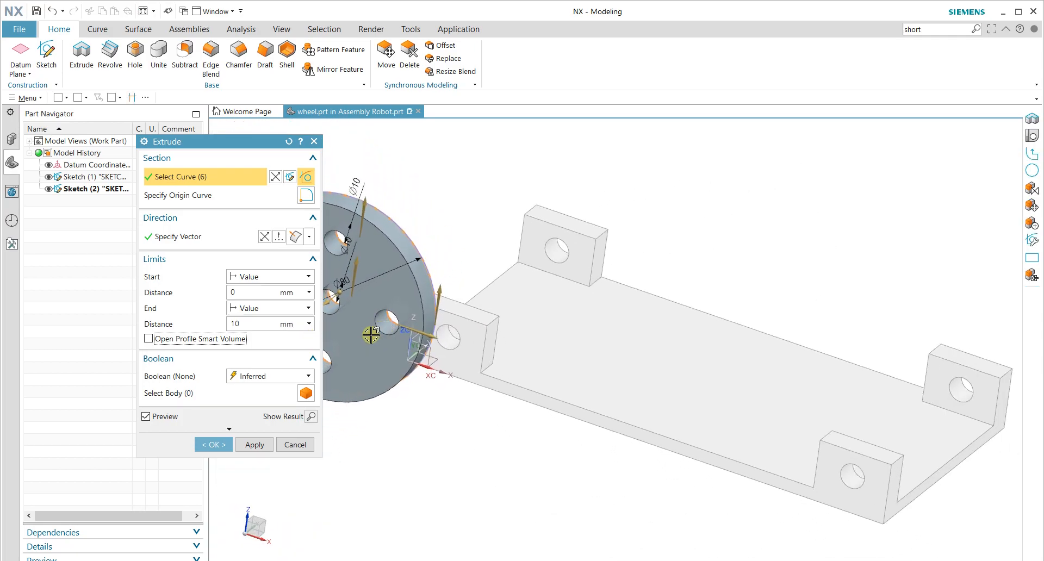
{"action": "left_click", "coordinate": [212, 444]}
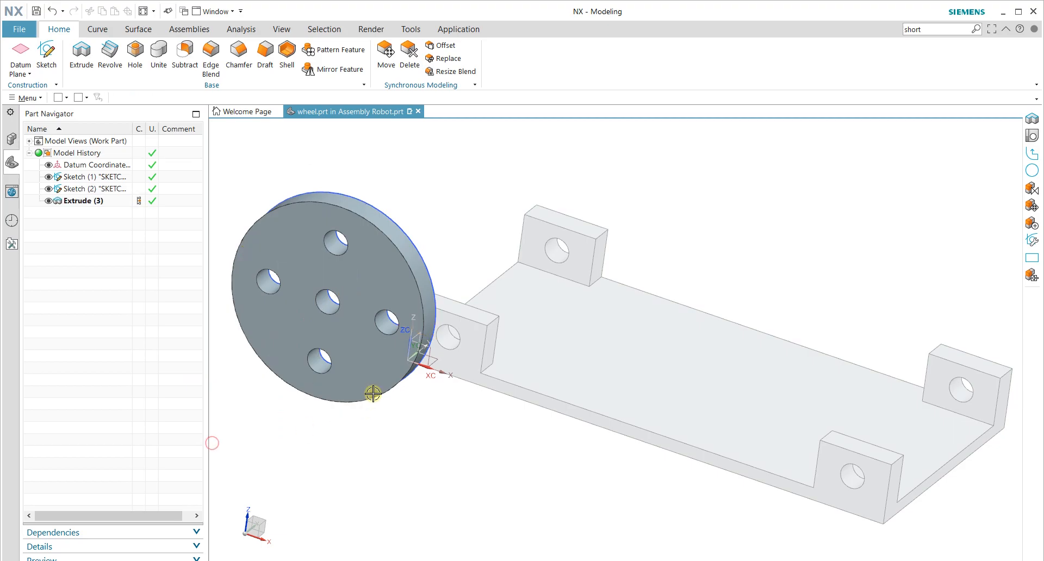
Step: Save the wheel part and make the top-level Robot assembly the work part
{"action": "scroll", "coordinate": [373, 391], "scroll_direction": "down", "scroll_amount": 2}
{"action": "middle_click_drag", "start_coordinate": [360, 397], "coordinate": [373, 370]}
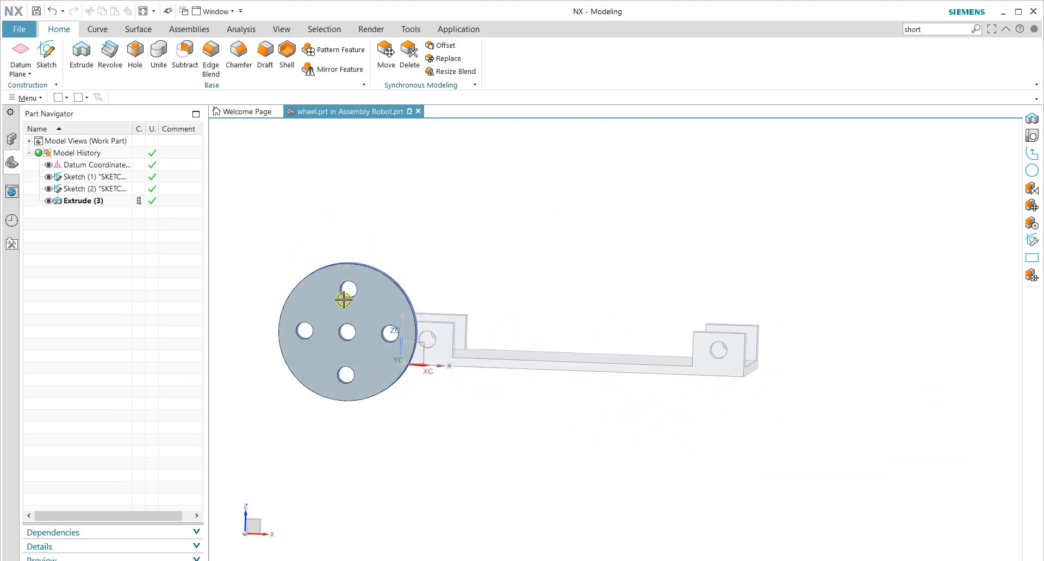
{"action": "middle_click_drag", "start_coordinate": [513, 331], "coordinate": [493, 324]}
{"action": "left_click", "coordinate": [476, 293]}
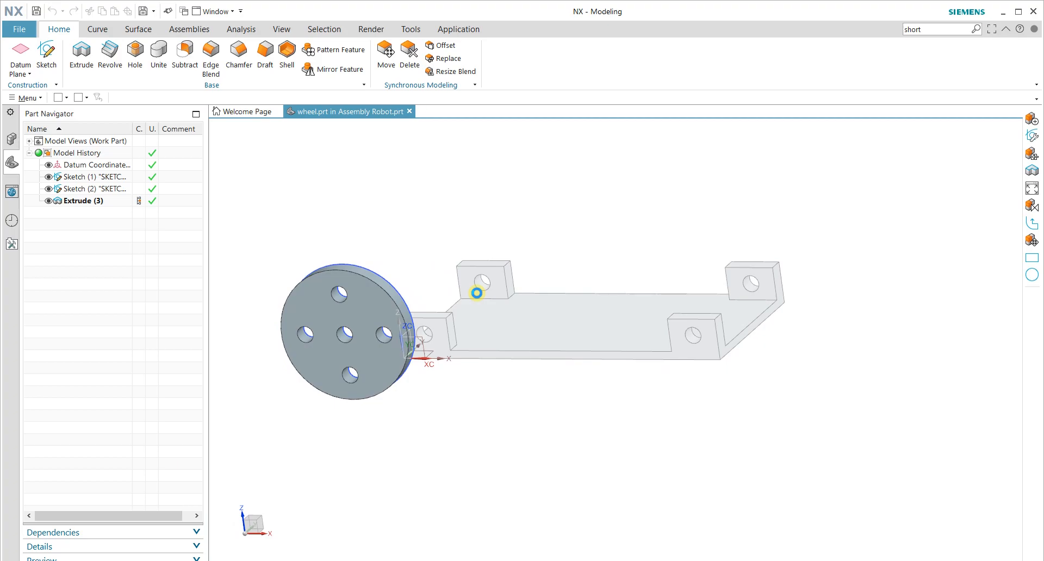
{"action": "middle_click_drag", "start_coordinate": [431, 222], "coordinate": [457, 218]}
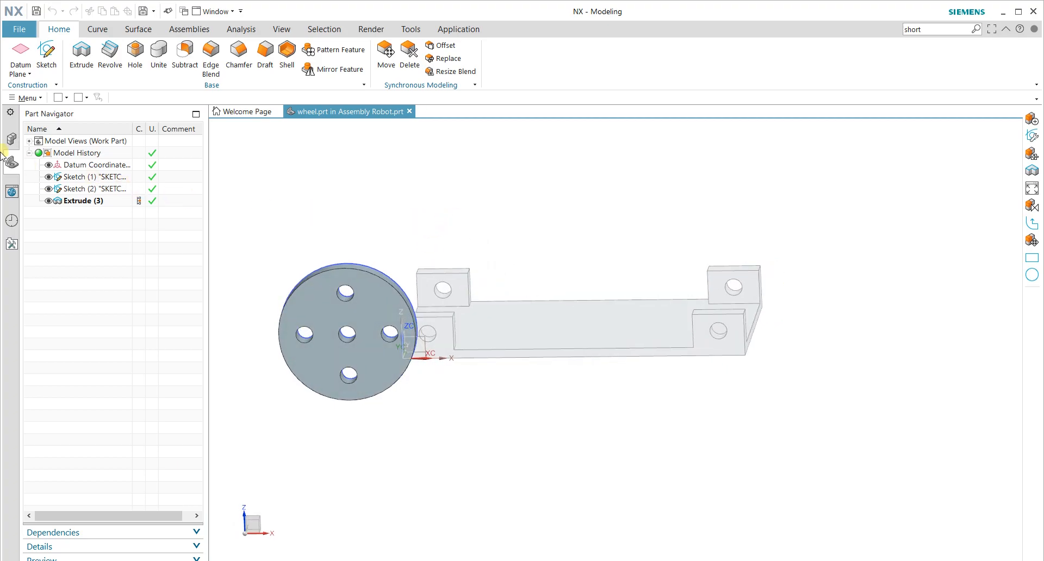
{"action": "left_click", "coordinate": [11, 139]}
{"action": "double_click", "coordinate": [63, 153]}
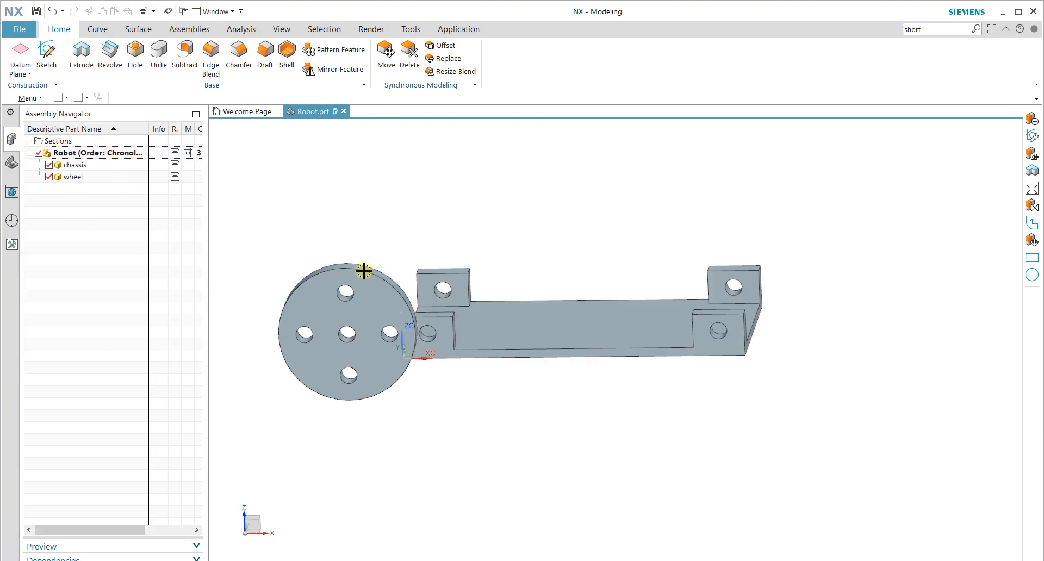
Step: Copy the wheel component and paste one copy of it into the Robot assembly, accepting the assembly update
{"action": "middle_click_drag", "start_coordinate": [366, 272], "coordinate": [401, 282]}
{"action": "right_click", "coordinate": [81, 178]}
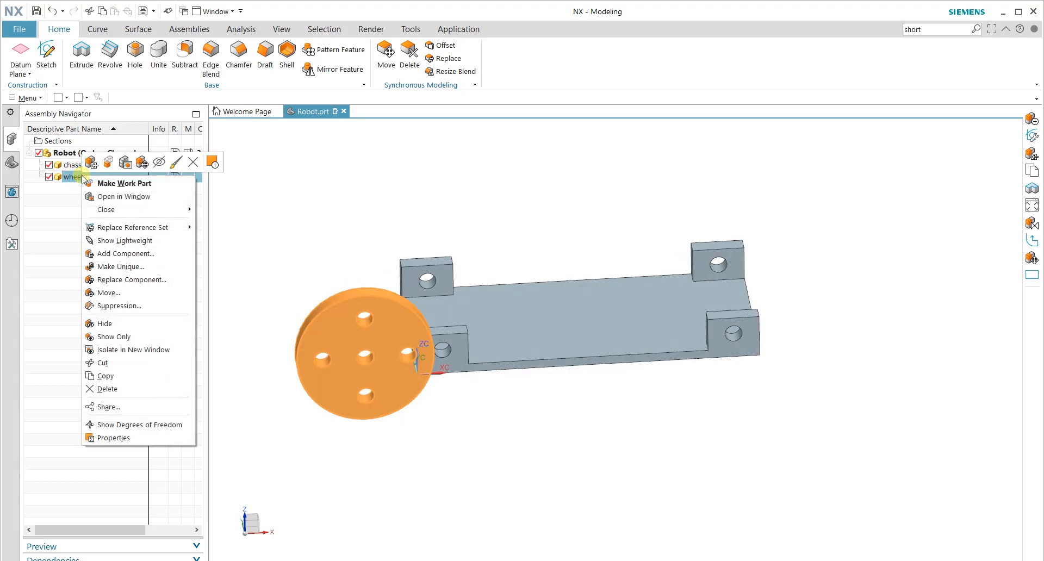
{"action": "left_click", "coordinate": [277, 213]}
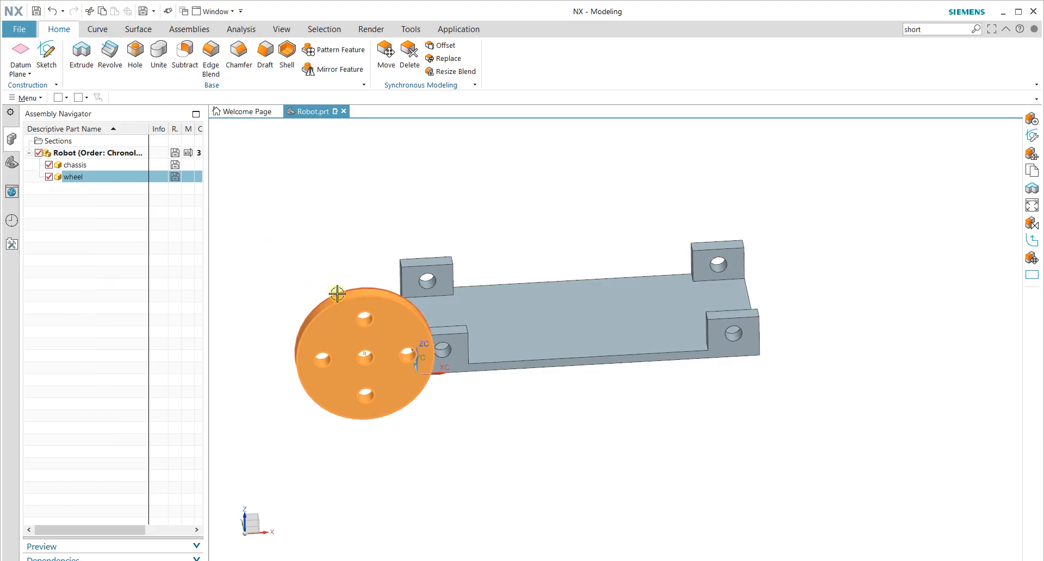
{"action": "right_click", "coordinate": [90, 175]}
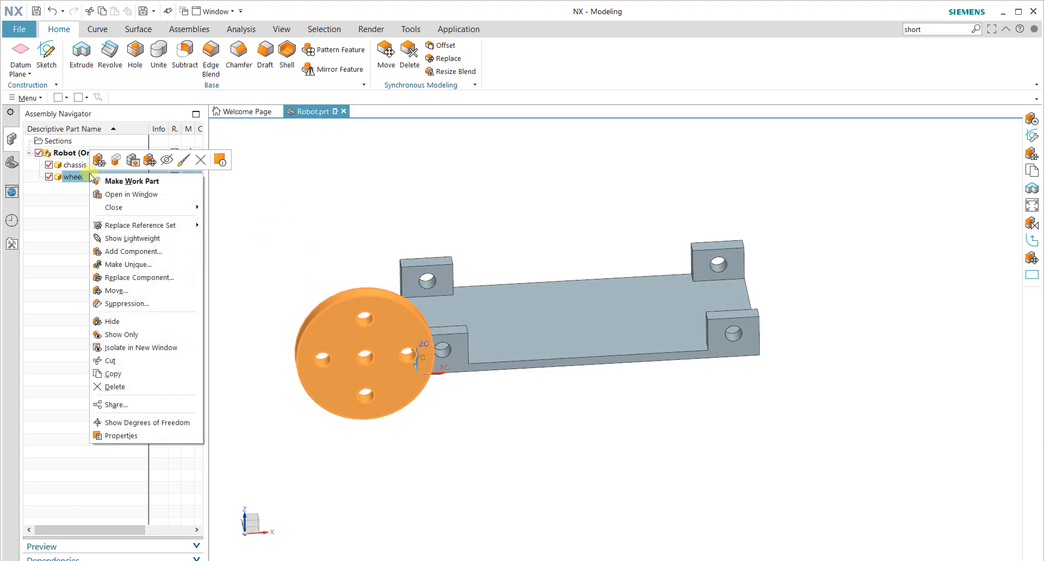
{"action": "left_click", "coordinate": [130, 374]}
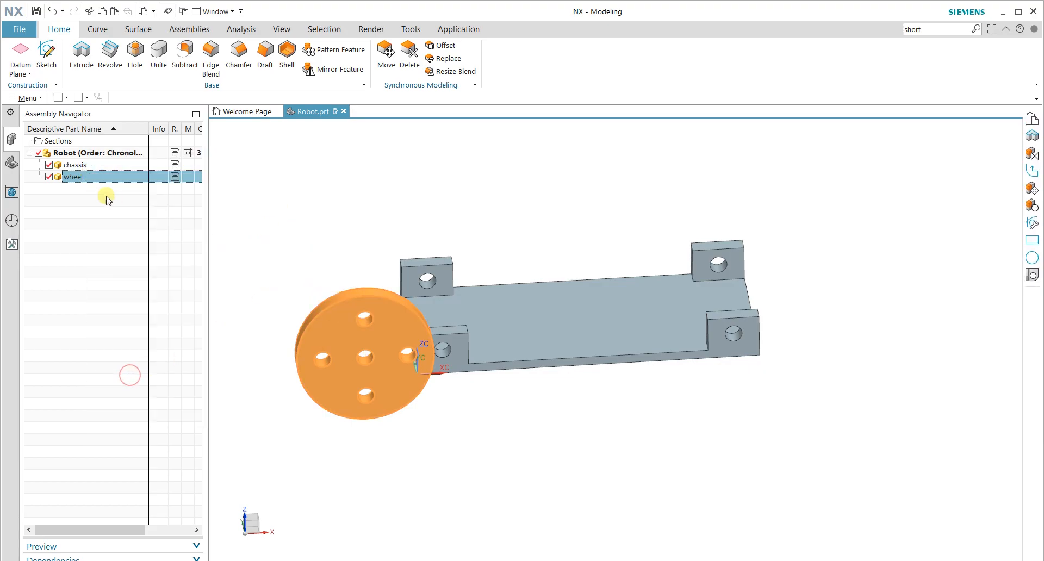
{"action": "right_click", "coordinate": [89, 178]}
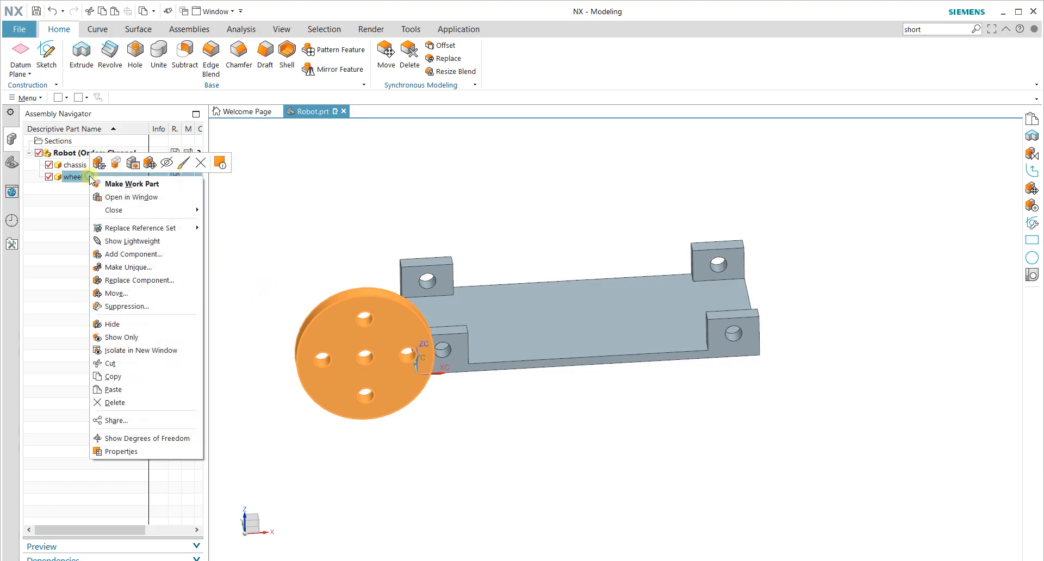
{"action": "left_click", "coordinate": [129, 387]}
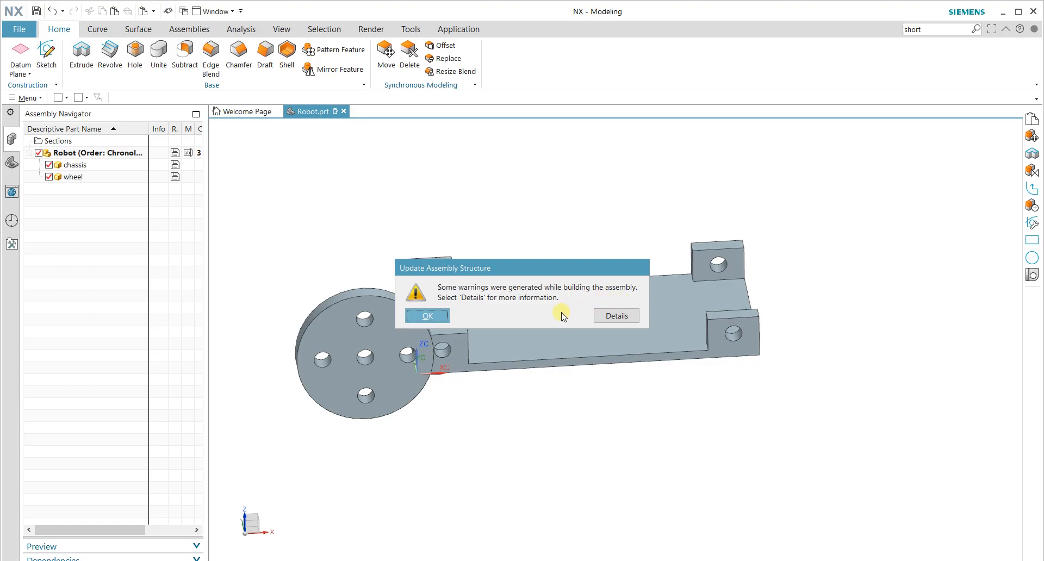
{"action": "left_click", "coordinate": [428, 315]}
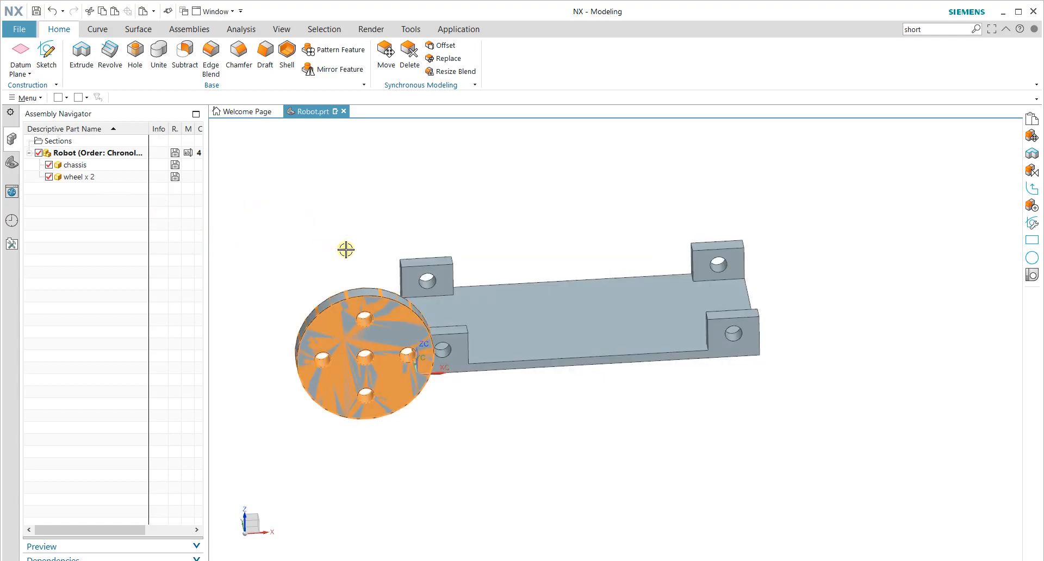
{"action": "key", "text": "Return"}
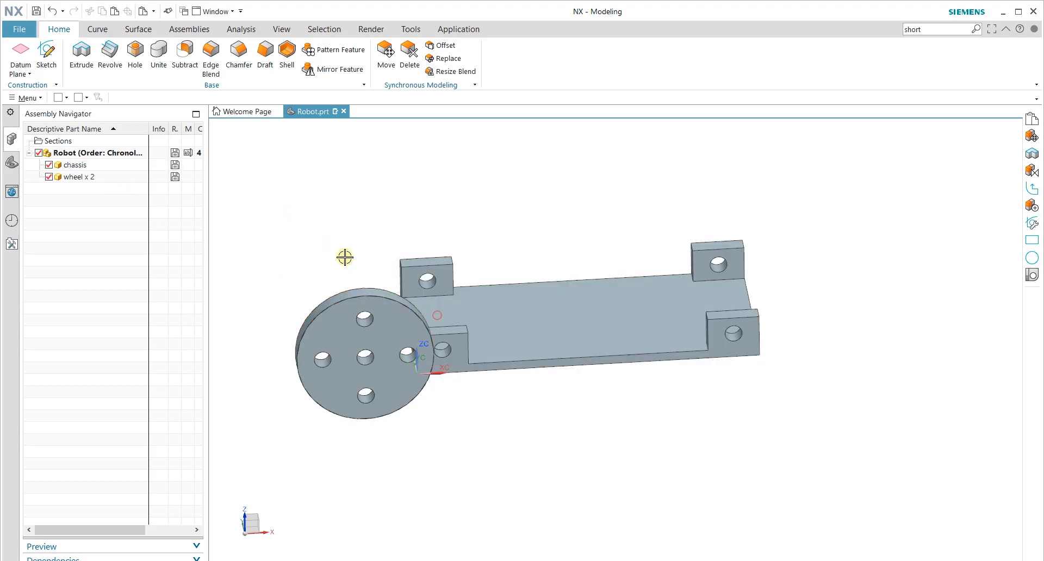
Step: Paste two more copies of the wheel into the Robot assembly
{"action": "key", "text": "ctrl+v"}
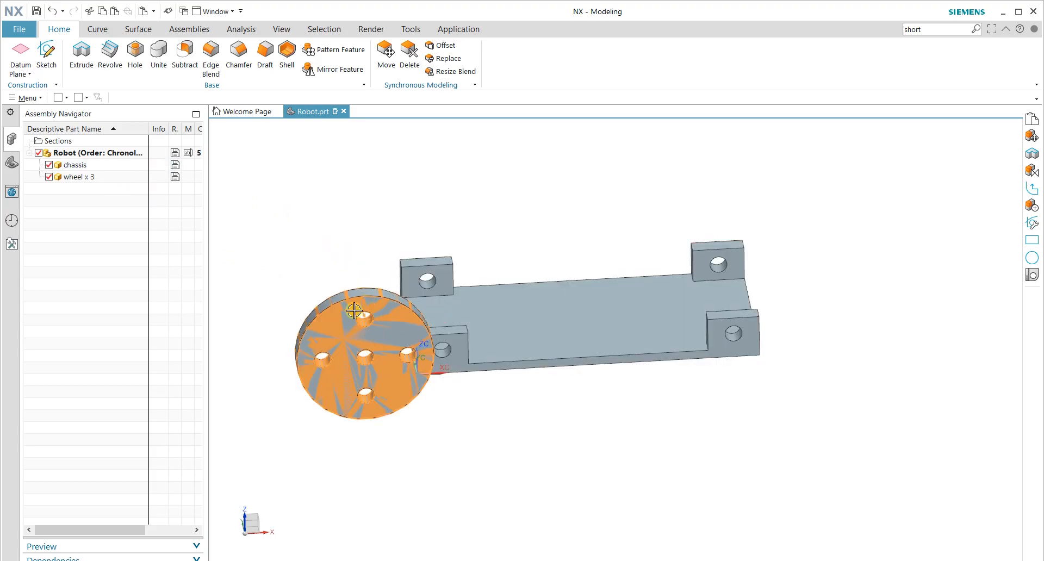
{"action": "left_click", "coordinate": [101, 153]}
{"action": "key", "text": "ctrl+v"}
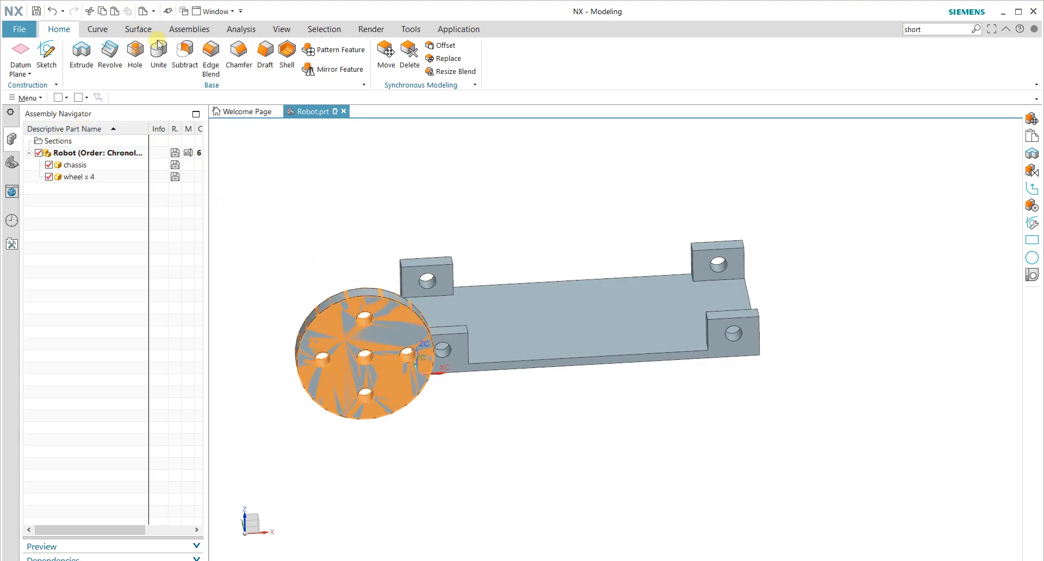
{"action": "left_click", "coordinate": [189, 30]}
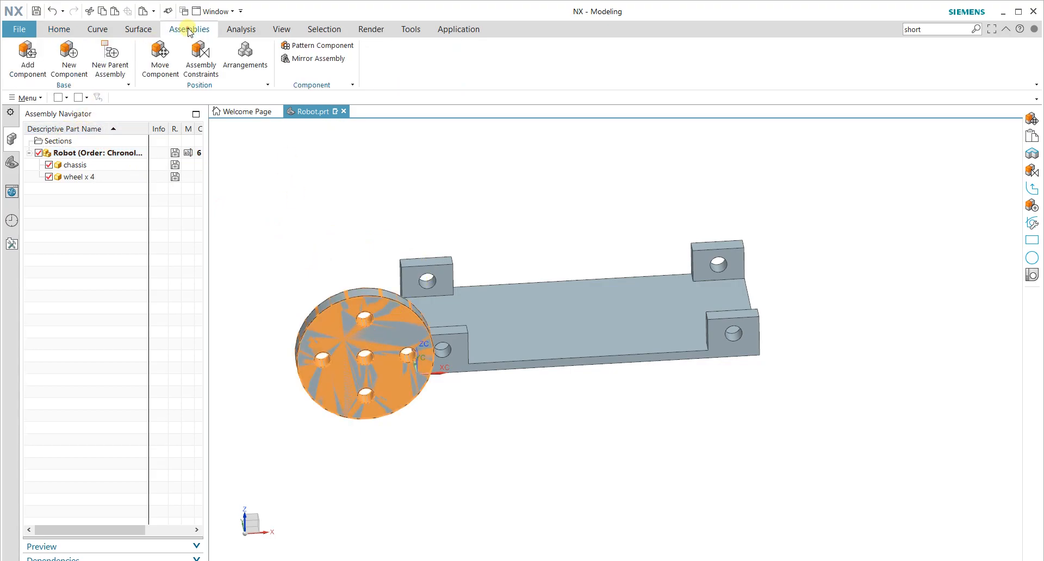
{"action": "left_click", "coordinate": [157, 73]}
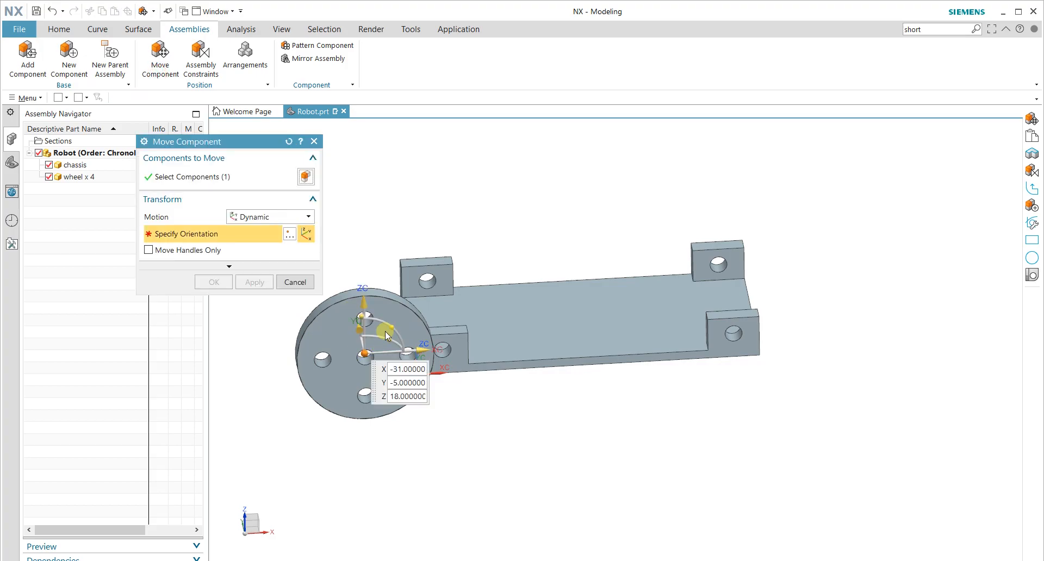
{"action": "key", "text": "Escape"}
Step: Make one stacked wheel's center hole concentric with the hole in the chassis corner block at the low-X, high-Y corner
{"action": "middle_click_drag", "start_coordinate": [333, 300], "coordinate": [351, 305]}
{"action": "left_click", "coordinate": [199, 72]}
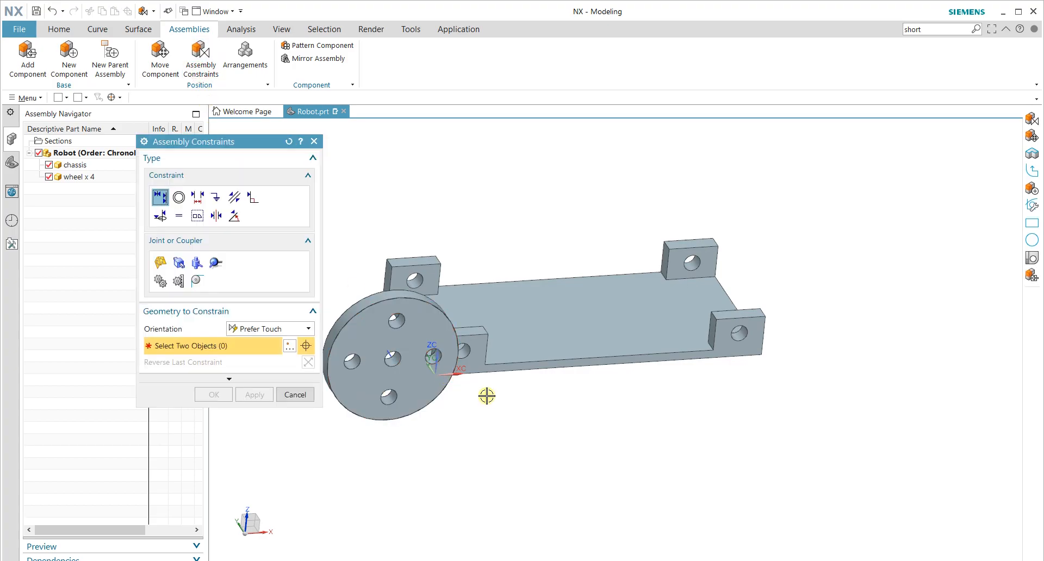
{"action": "mouse_move", "coordinate": [460, 404]}
{"action": "middle_mouse_down"}
{"action": "mouse_move", "coordinate": [496, 419]}
{"action": "mouse_move", "coordinate": [459, 407]}
{"action": "middle_mouse_up"}
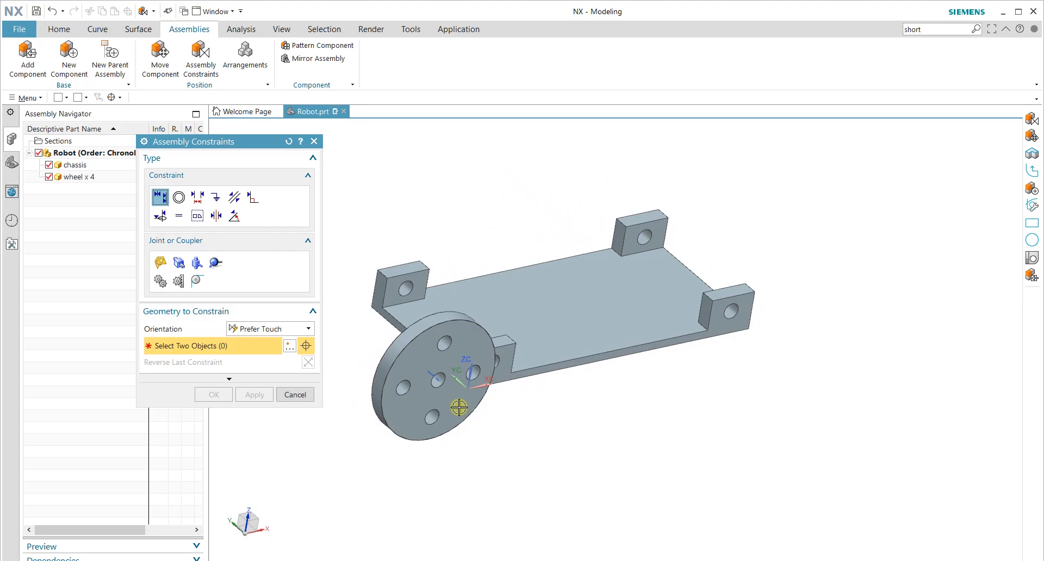
{"action": "left_click", "coordinate": [435, 387]}
{"action": "scroll", "coordinate": [501, 436], "scroll_direction": "down", "scroll_amount": 5}
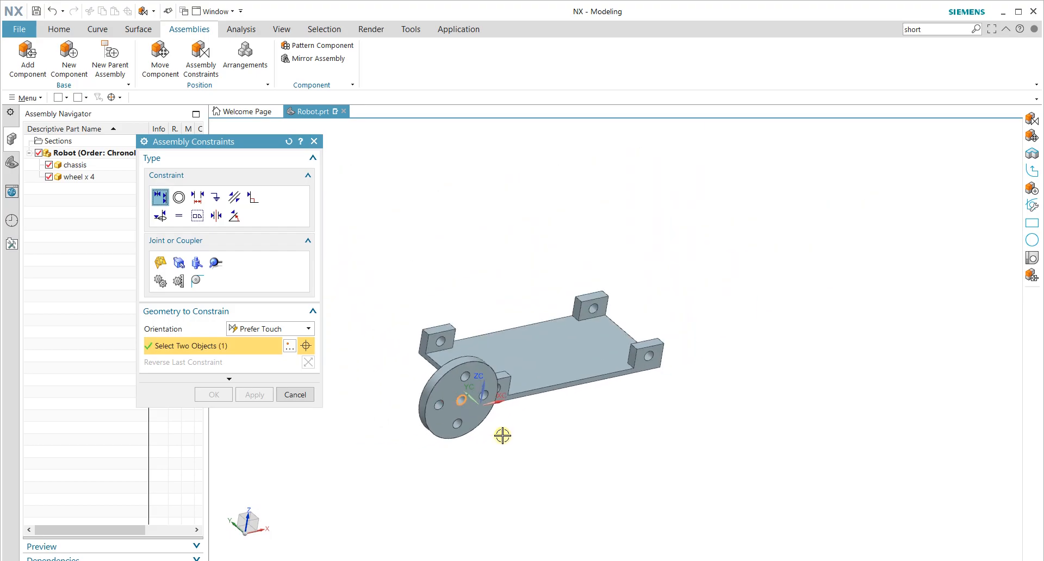
{"action": "middle_click_drag", "start_coordinate": [451, 404], "coordinate": [524, 446]}
{"action": "scroll", "coordinate": [489, 391], "scroll_direction": "down", "scroll_amount": 2}
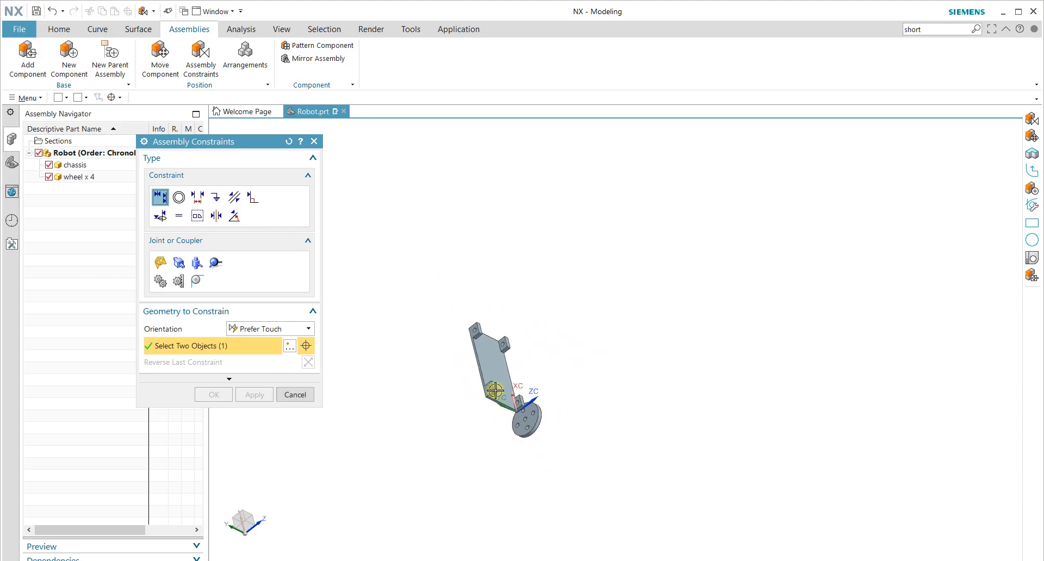
{"action": "scroll", "coordinate": [496, 390], "scroll_direction": "up", "scroll_amount": 6}
{"action": "left_click", "coordinate": [179, 198]}
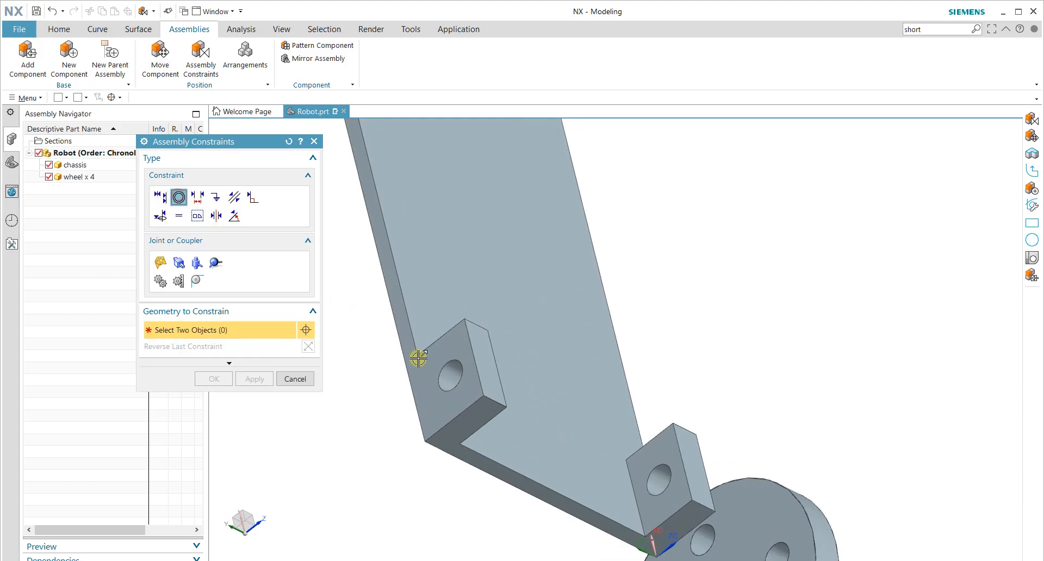
{"action": "scroll", "coordinate": [473, 405], "scroll_direction": "down", "scroll_amount": 5}
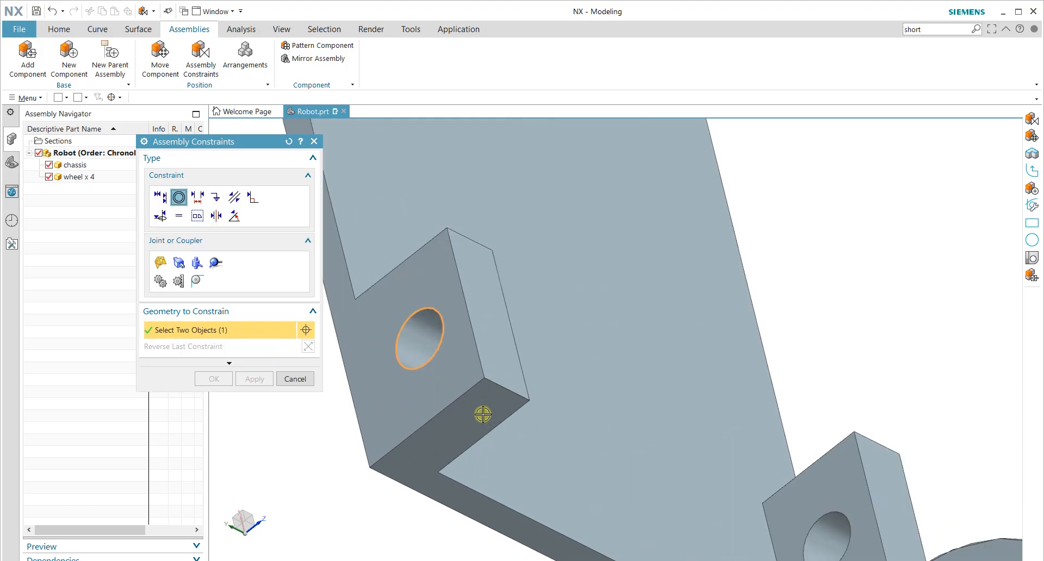
{"action": "middle_click_drag", "start_coordinate": [484, 419], "coordinate": [464, 398]}
{"action": "left_click", "coordinate": [513, 420]}
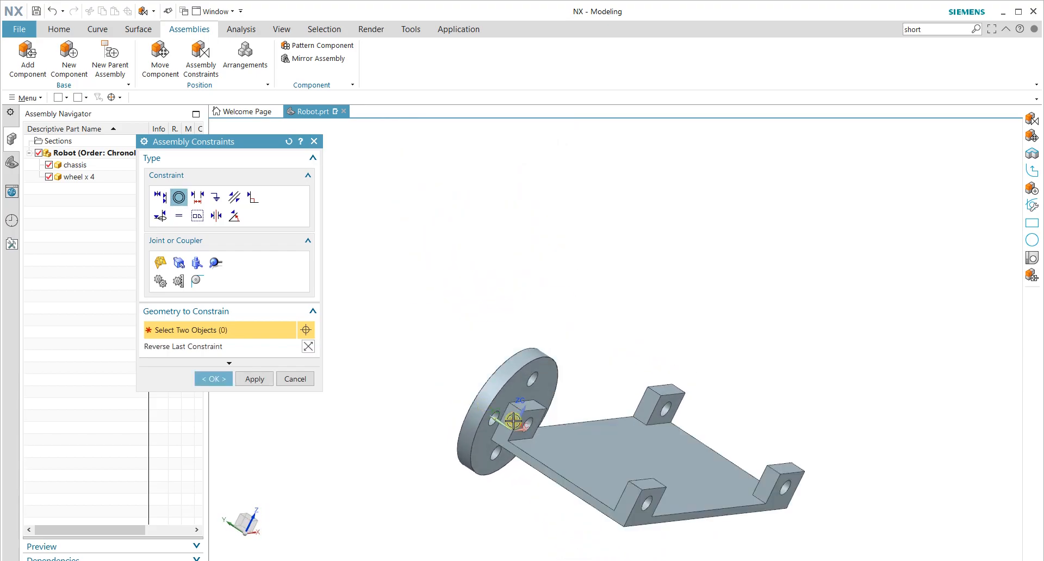
{"action": "scroll", "coordinate": [532, 452], "scroll_direction": "up", "scroll_amount": 2}
{"action": "scroll", "coordinate": [532, 452], "scroll_direction": "down", "scroll_amount": 4}
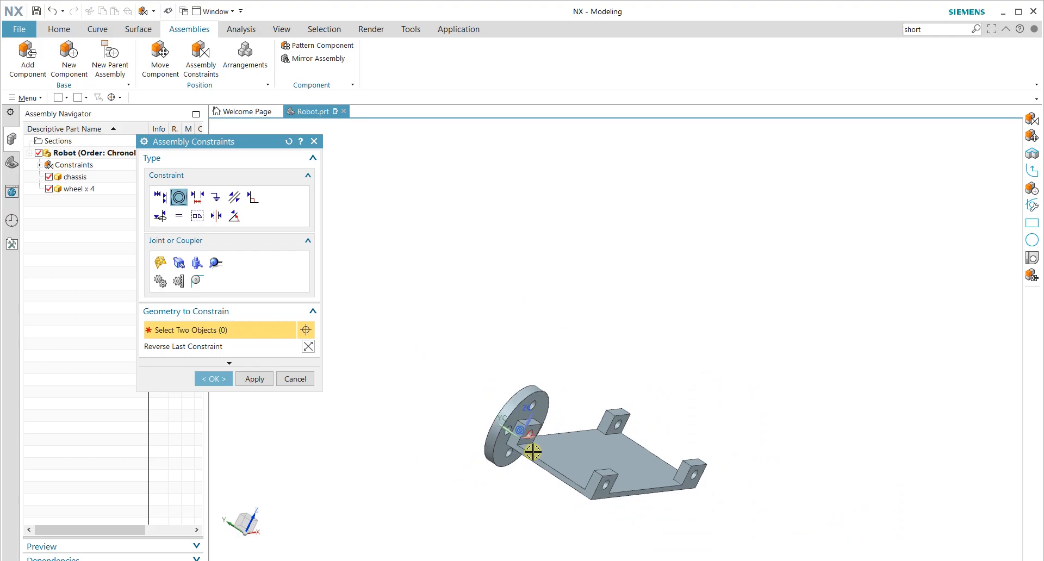
{"action": "scroll", "coordinate": [585, 484], "scroll_direction": "up", "scroll_amount": 2}
{"action": "scroll", "coordinate": [587, 477], "scroll_direction": "down", "scroll_amount": 4}
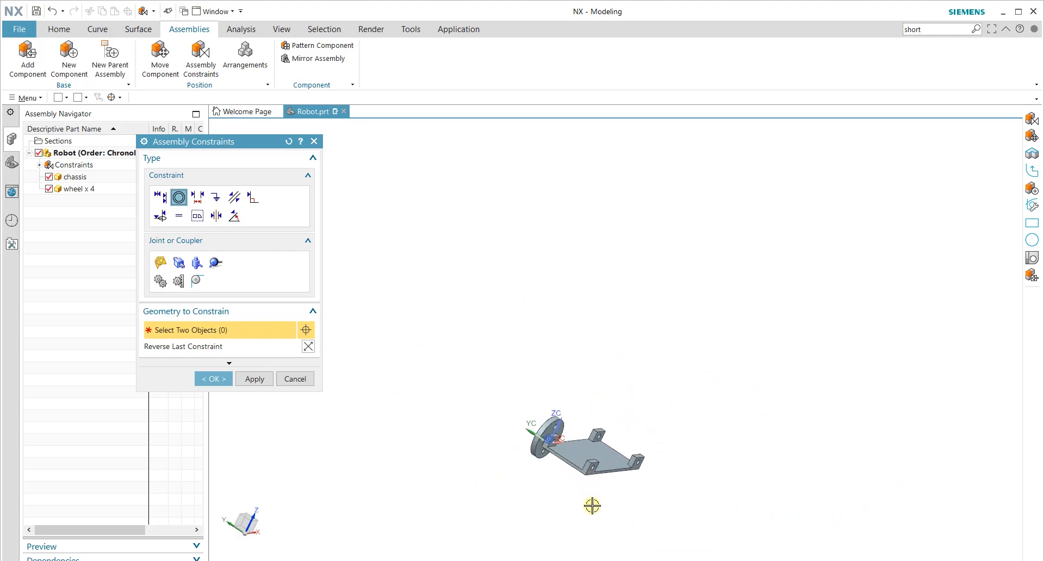
{"action": "scroll", "coordinate": [592, 503], "scroll_direction": "up", "scroll_amount": 1}
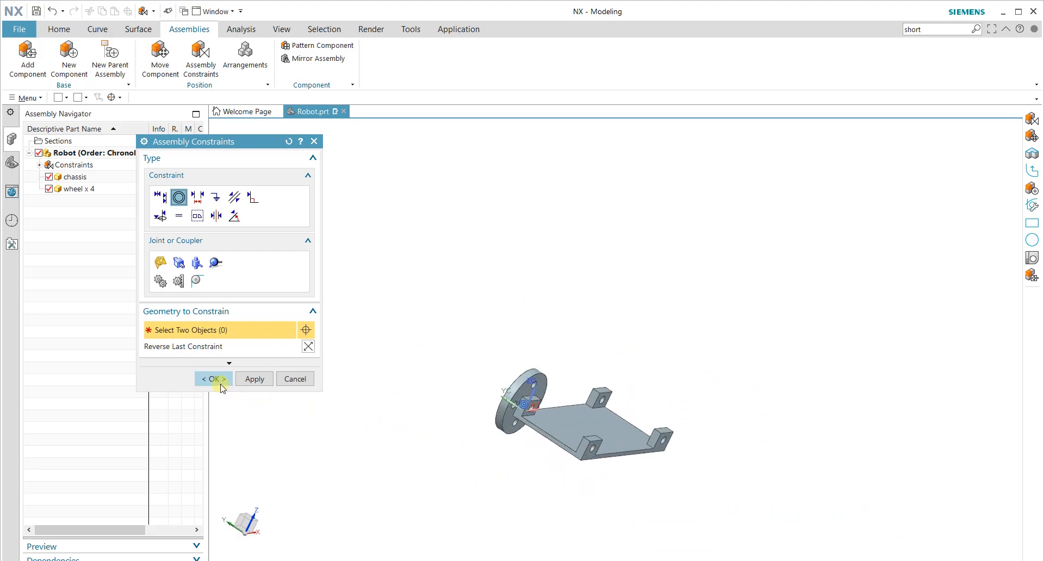
{"action": "left_click", "coordinate": [214, 379]}
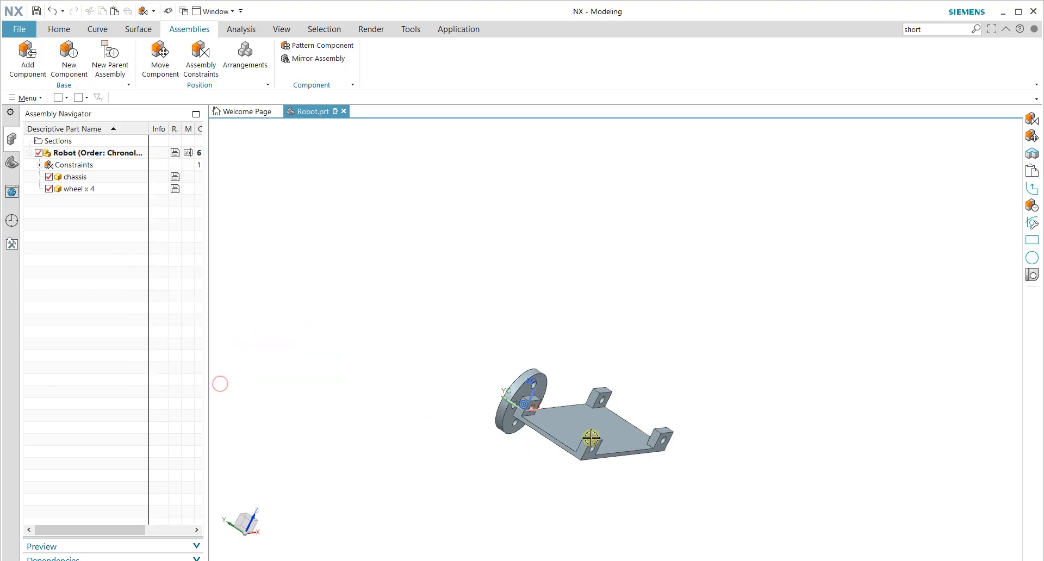
Step: Move one of the remaining stacked wheels along the positive X direction to beside the high-X, high-Y corner block
{"action": "scroll", "coordinate": [612, 399], "scroll_direction": "up", "scroll_amount": 2}
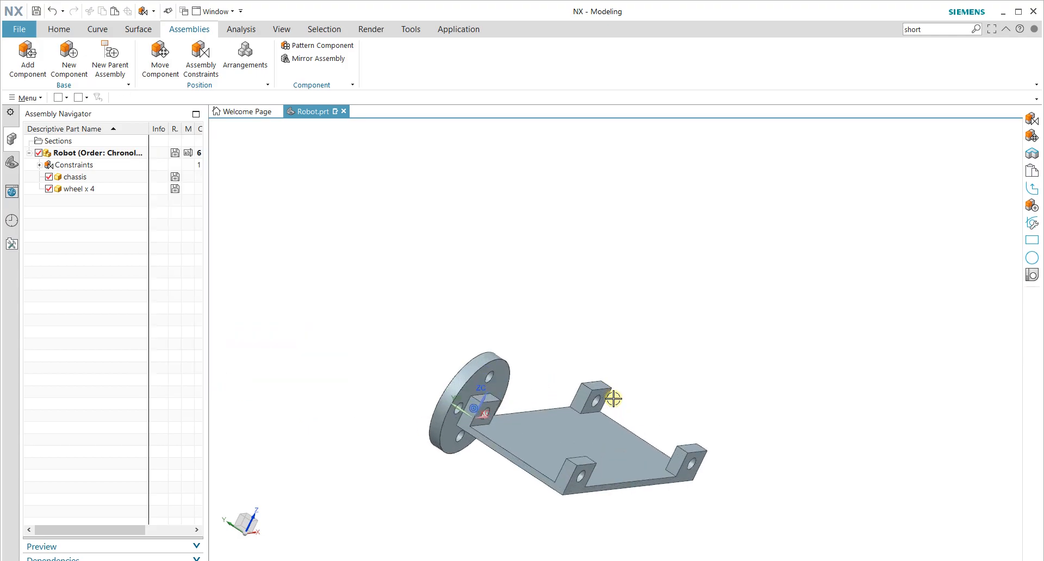
{"action": "left_click", "coordinate": [479, 364]}
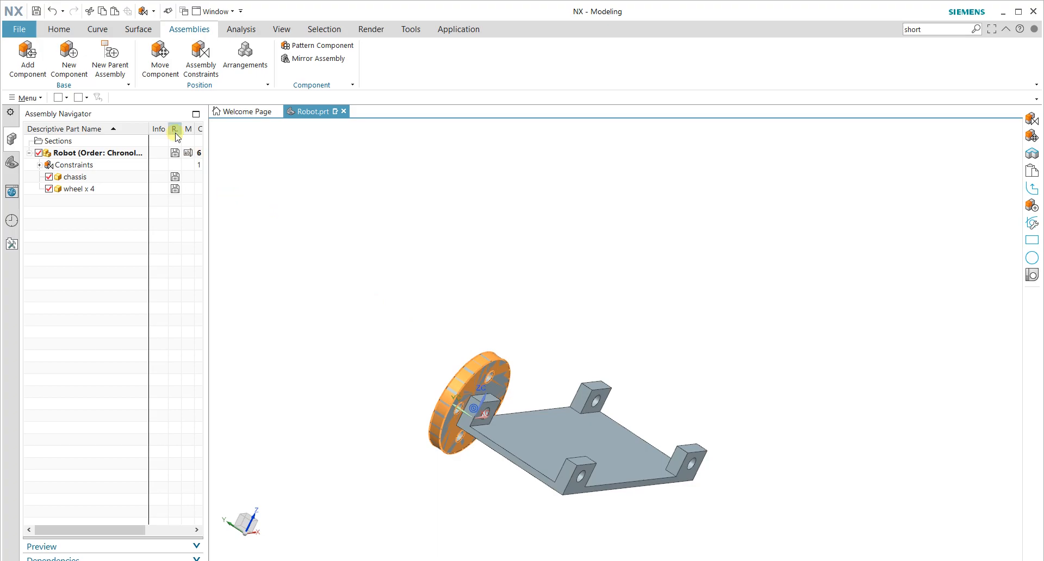
{"action": "left_click", "coordinate": [164, 68]}
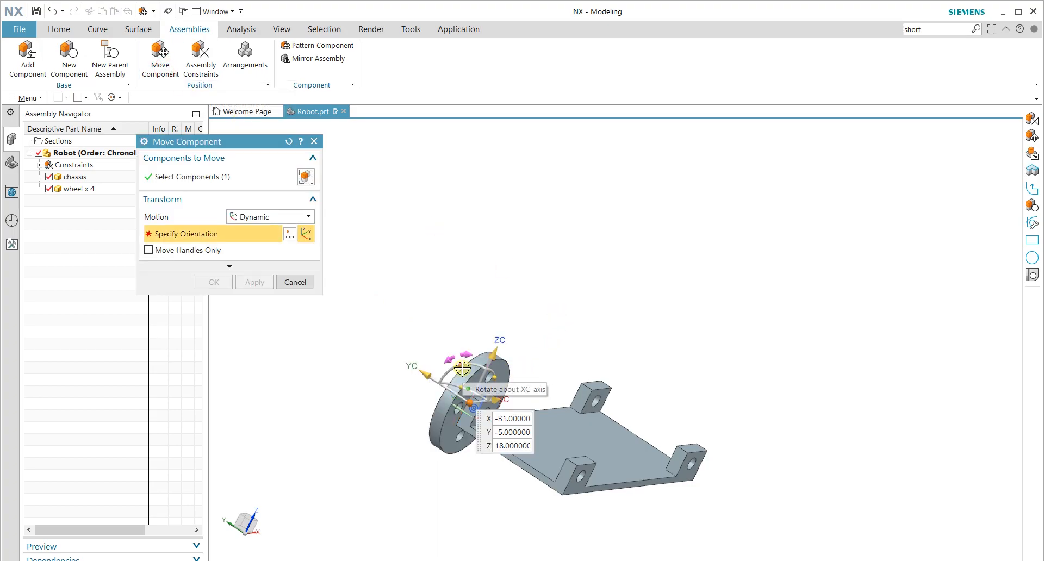
{"action": "left_click_drag", "start_coordinate": [504, 374], "coordinate": [627, 341]}
{"action": "left_click", "coordinate": [254, 282]}
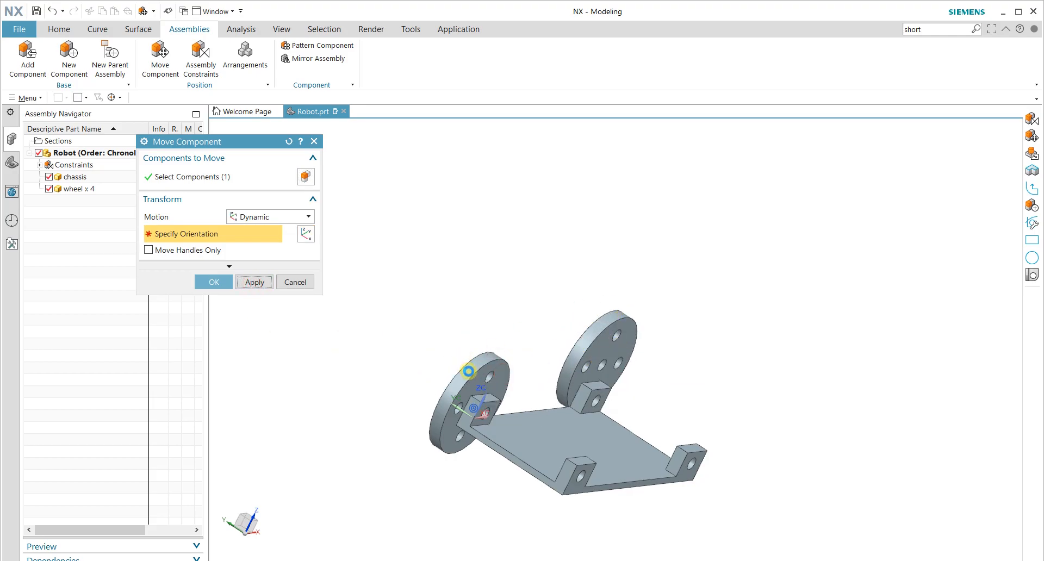
Step: Move another stacked wheel along the positive Y direction, clear of the chassis and the other wheels
{"action": "left_click", "coordinate": [468, 371]}
{"action": "left_click", "coordinate": [202, 234]}
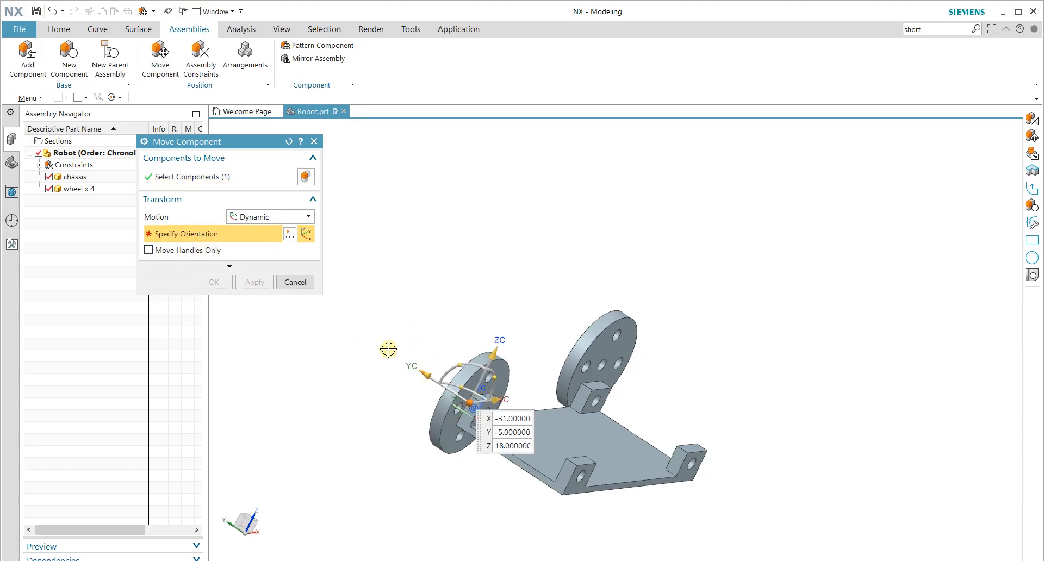
{"action": "left_click_drag", "start_coordinate": [392, 350], "coordinate": [344, 322]}
{"action": "left_click", "coordinate": [251, 282]}
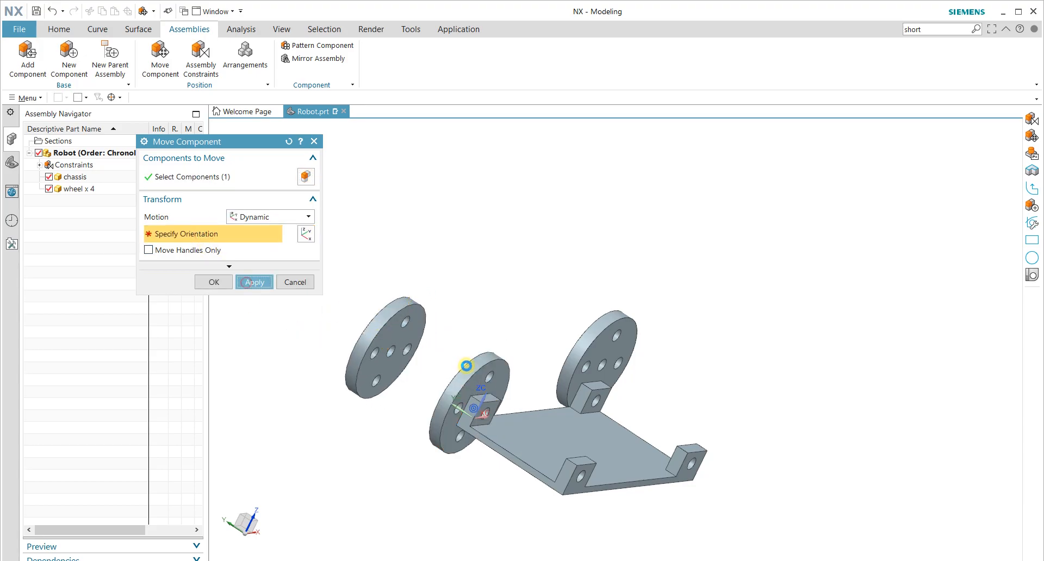
Step: Move the constrained wheel together with the chassis along Y to about -96, away from the last stacked wheel
{"action": "left_click", "coordinate": [468, 358]}
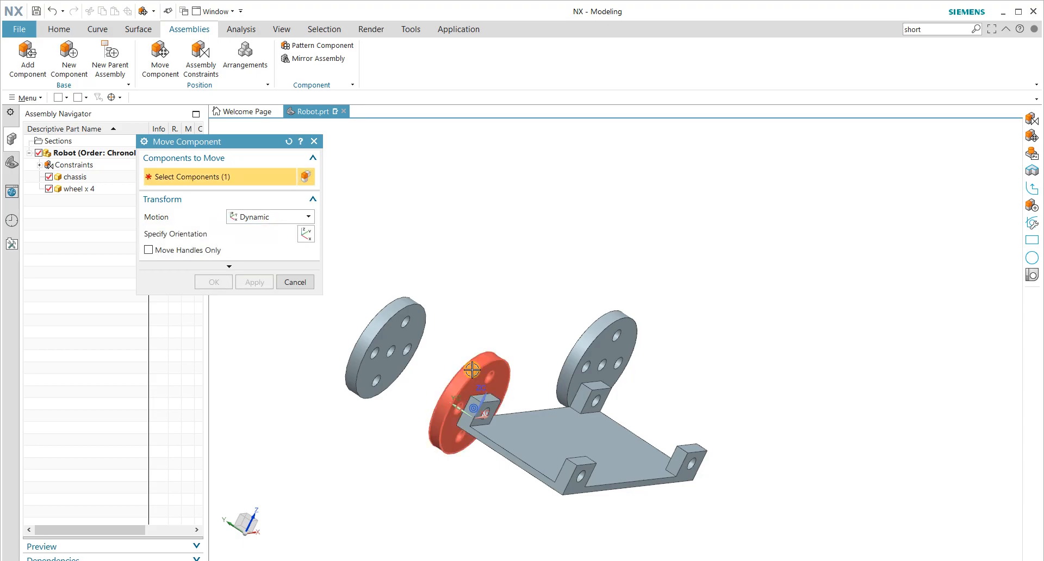
{"action": "left_click", "coordinate": [201, 234]}
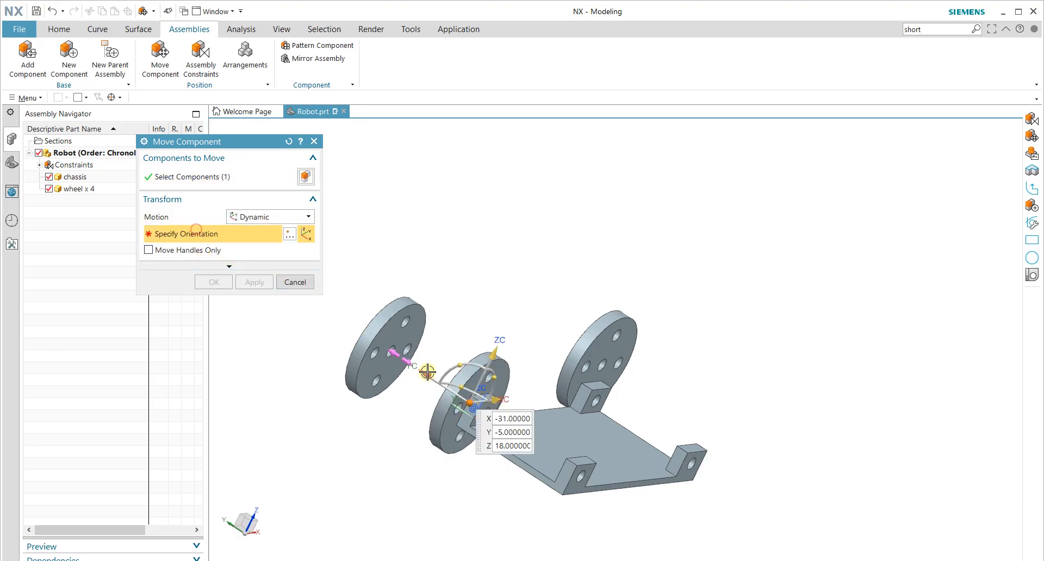
{"action": "left_click_drag", "start_coordinate": [428, 374], "coordinate": [537, 458]}
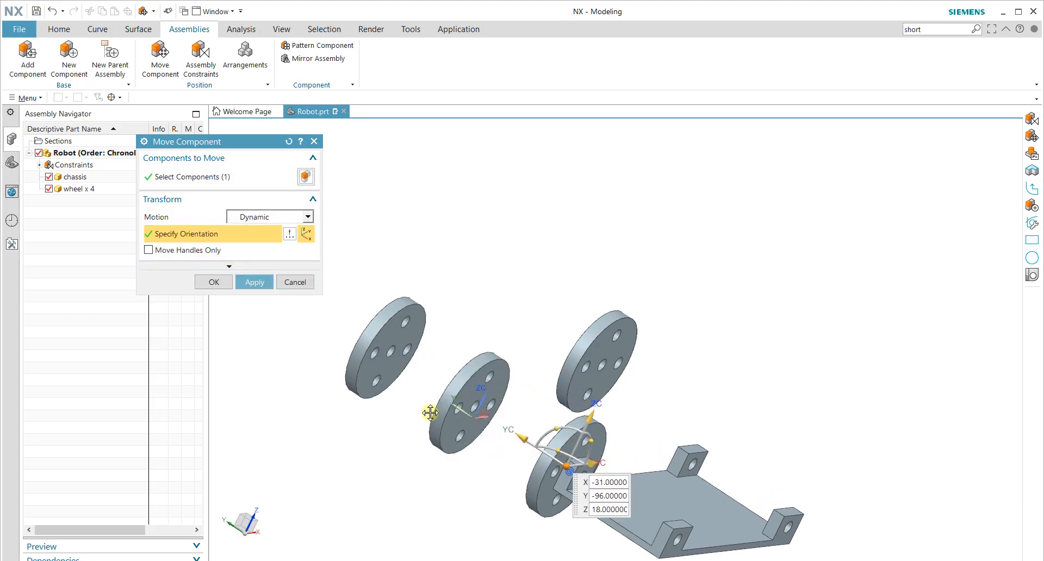
{"action": "left_click", "coordinate": [217, 283]}
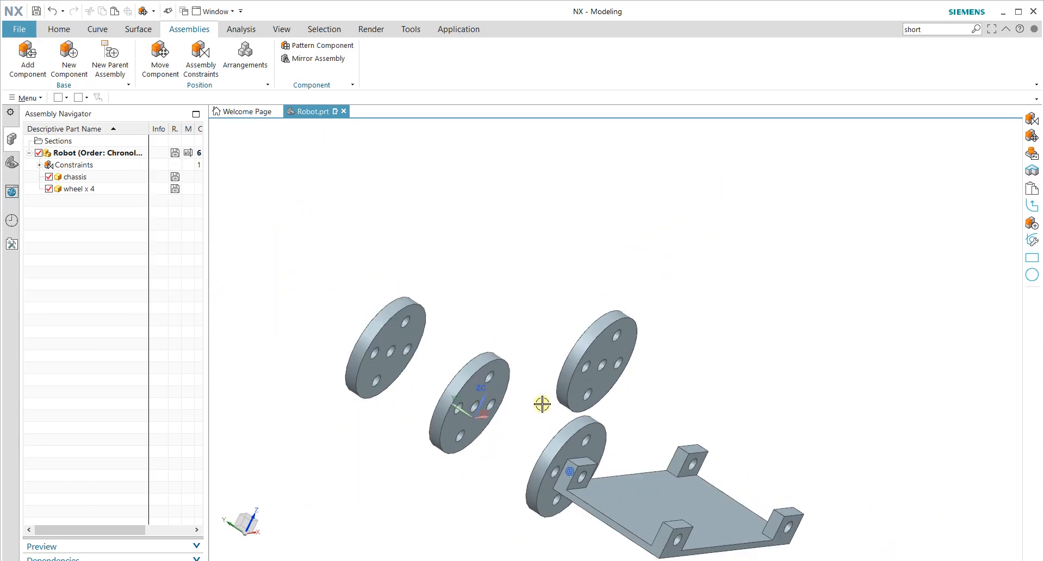
Step: Add a concentric constraint between the center hole of the wheel offset along X and the high-X, high-Y corner block's hole
{"action": "scroll", "coordinate": [573, 427], "scroll_direction": "down", "scroll_amount": 5}
{"action": "scroll", "coordinate": [527, 380], "scroll_direction": "up", "scroll_amount": 4}
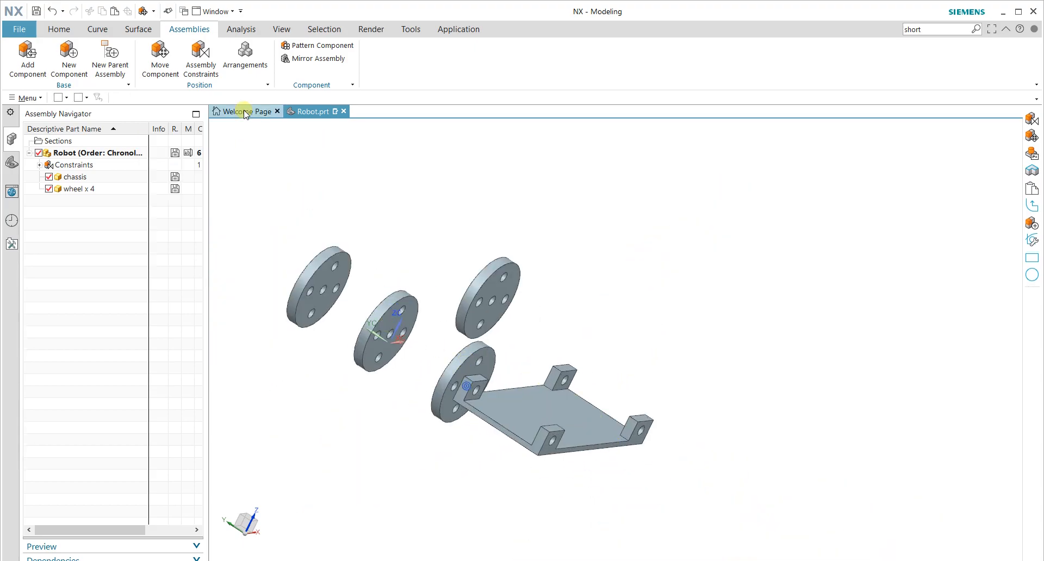
{"action": "left_click", "coordinate": [200, 53]}
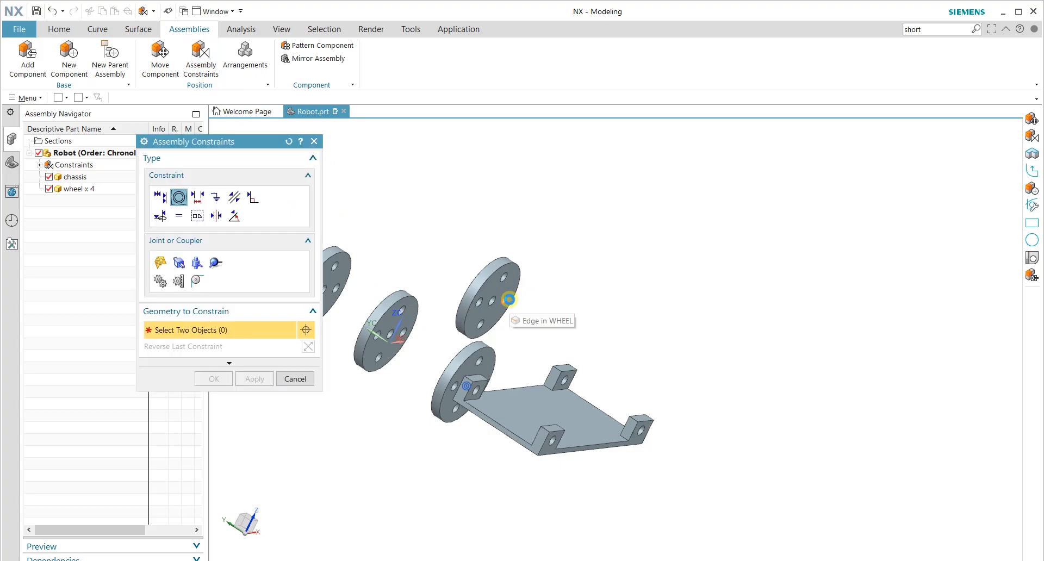
{"action": "scroll", "coordinate": [508, 299], "scroll_direction": "down", "scroll_amount": 2}
{"action": "scroll", "coordinate": [509, 299], "scroll_direction": "up", "scroll_amount": 5}
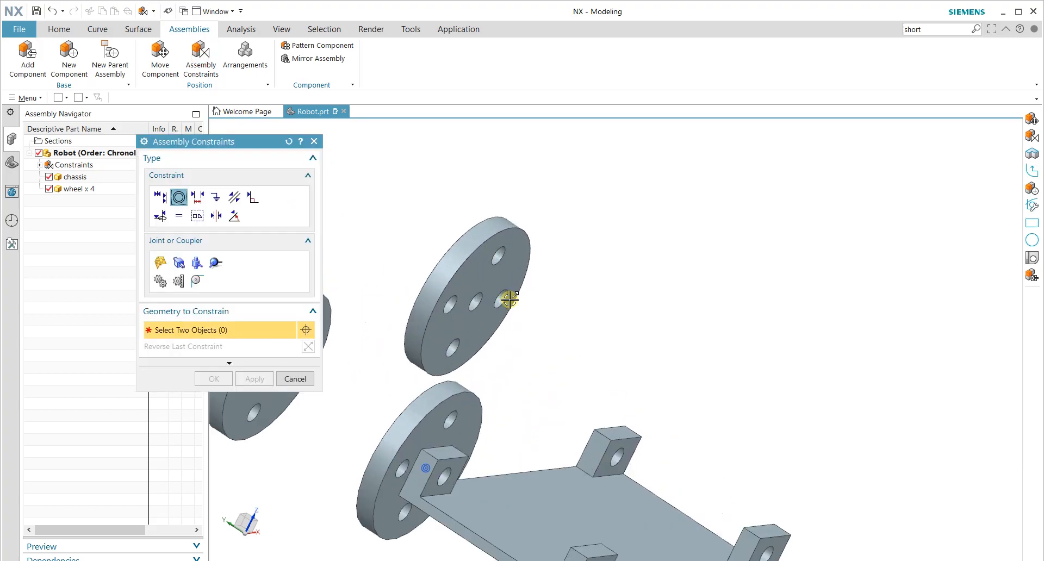
{"action": "left_click", "coordinate": [476, 310]}
{"action": "middle_click_drag", "start_coordinate": [565, 397], "coordinate": [623, 456]}
{"action": "left_click", "coordinate": [638, 476]}
{"action": "scroll", "coordinate": [637, 474], "scroll_direction": "down", "scroll_amount": 3}
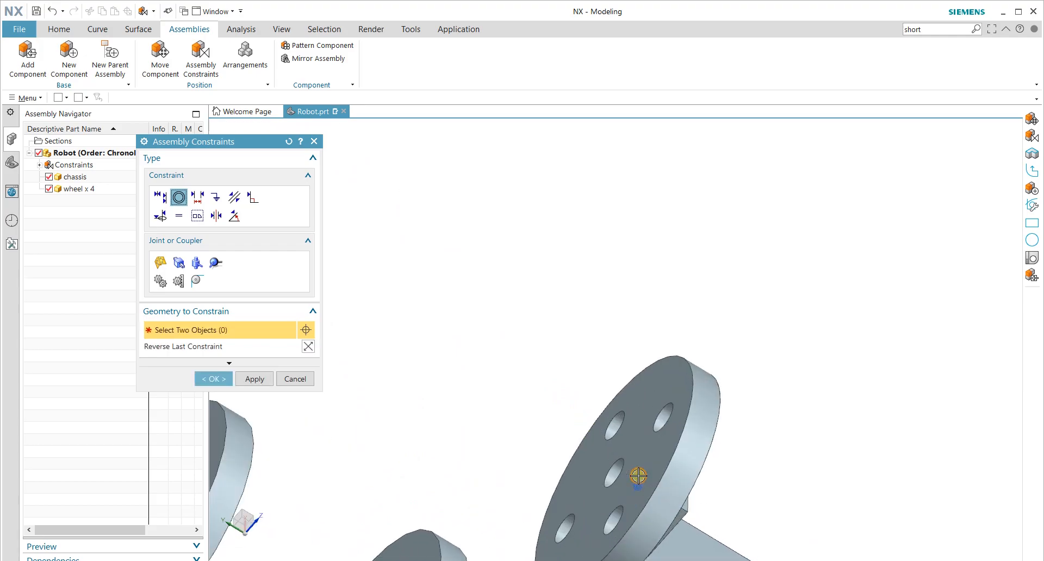
{"action": "middle_click_drag", "start_coordinate": [619, 478], "coordinate": [597, 459]}
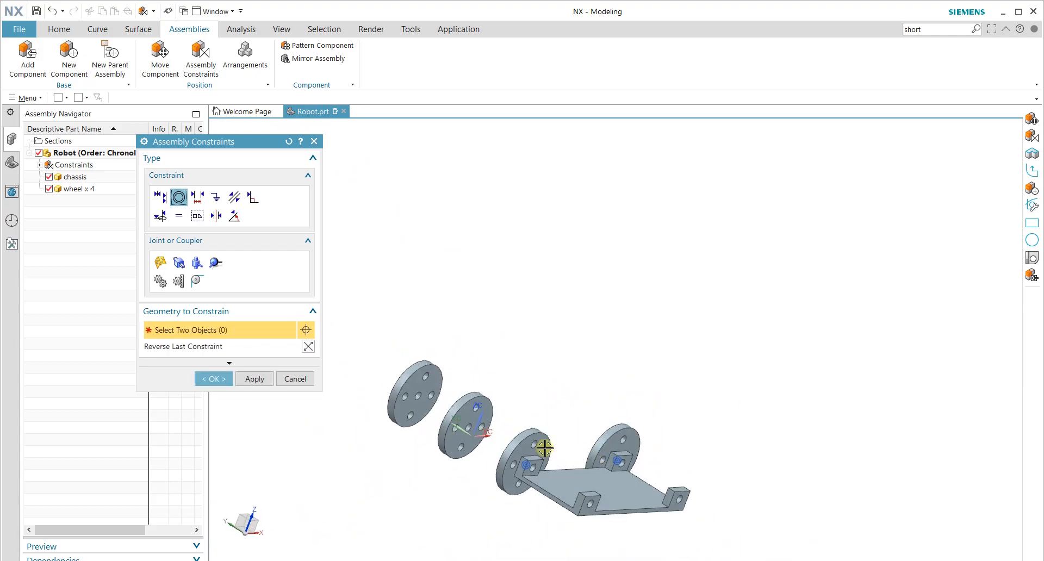
Step: Make the center hole of the free wheel at the origin concentric with the hole in the high-X, low-Y corner block
{"action": "scroll", "coordinate": [494, 427], "scroll_direction": "down", "scroll_amount": 2}
{"action": "scroll", "coordinate": [493, 427], "scroll_direction": "up", "scroll_amount": 3}
{"action": "scroll", "coordinate": [463, 457], "scroll_direction": "up", "scroll_amount": 5}
{"action": "left_click", "coordinate": [655, 551]}
{"action": "key", "text": "ctrl+f"}
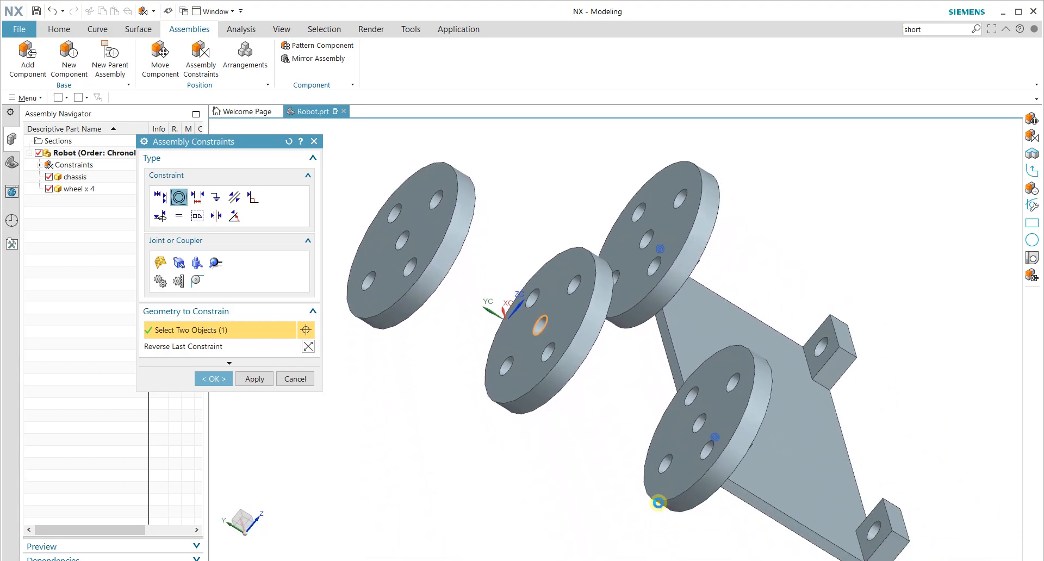
{"action": "middle_click_drag", "start_coordinate": [722, 429], "coordinate": [689, 415]}
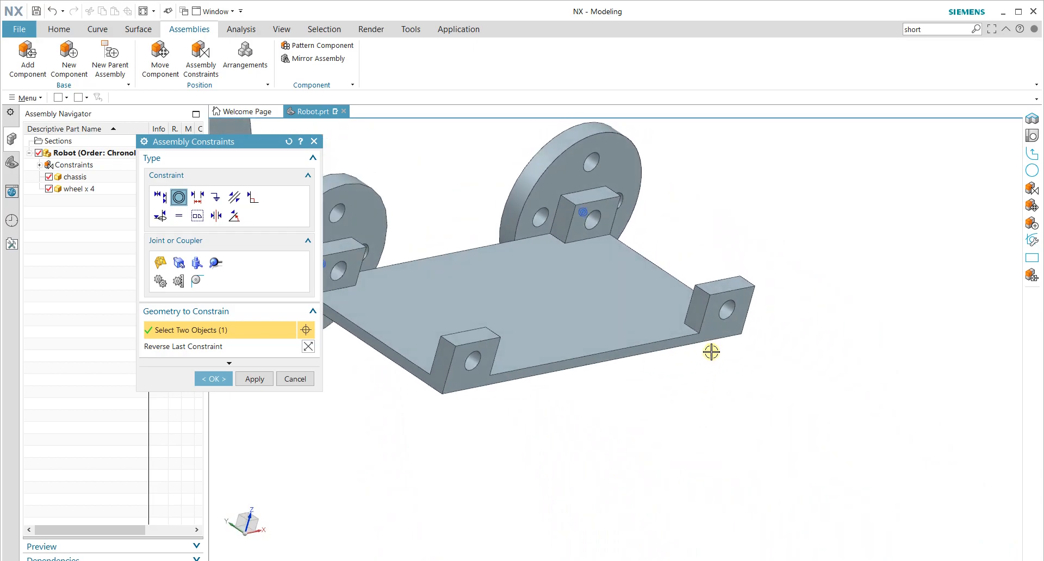
{"action": "left_click", "coordinate": [726, 318]}
{"action": "middle_click_drag", "start_coordinate": [713, 366], "coordinate": [576, 374]}
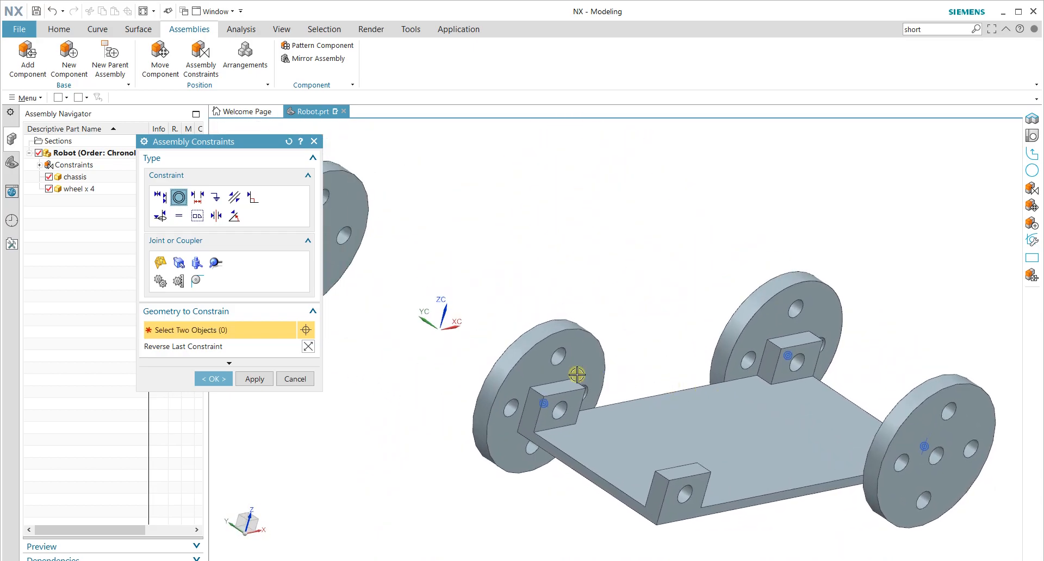
Step: Make the last free wheel's center hole concentric with the remaining chassis corner block's hole and finish the assembly constraints
{"action": "scroll", "coordinate": [457, 322], "scroll_direction": "down", "scroll_amount": 3}
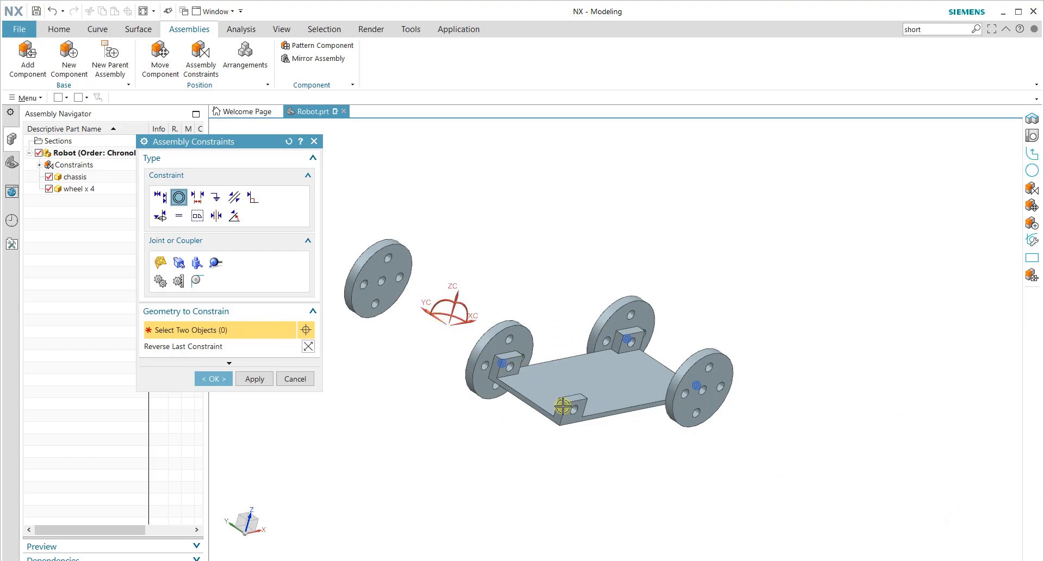
{"action": "scroll", "coordinate": [563, 406], "scroll_direction": "up", "scroll_amount": 3}
{"action": "key", "text": "ctrl+f"}
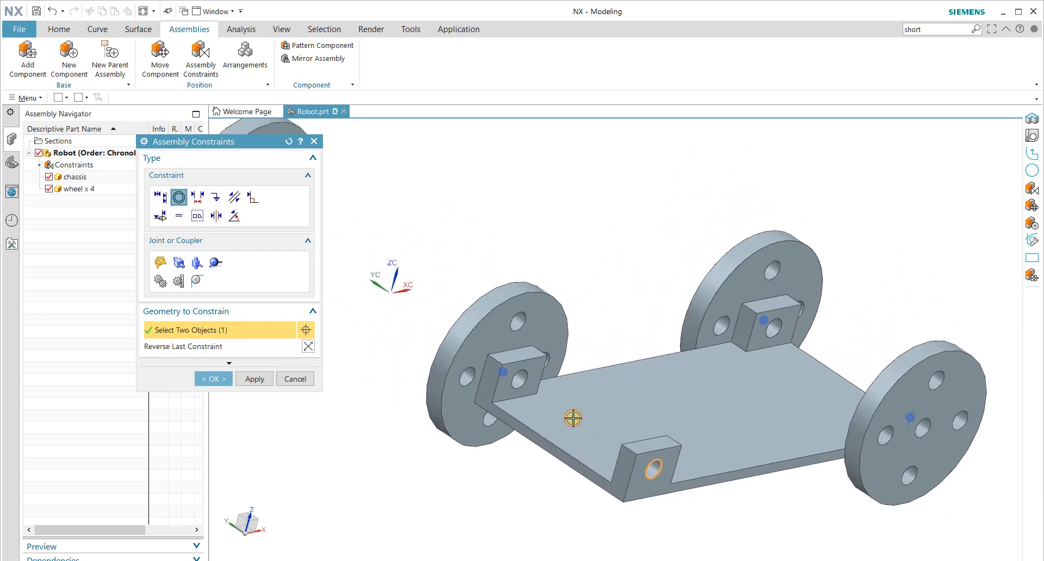
{"action": "middle_click_drag", "start_coordinate": [448, 327], "coordinate": [530, 345]}
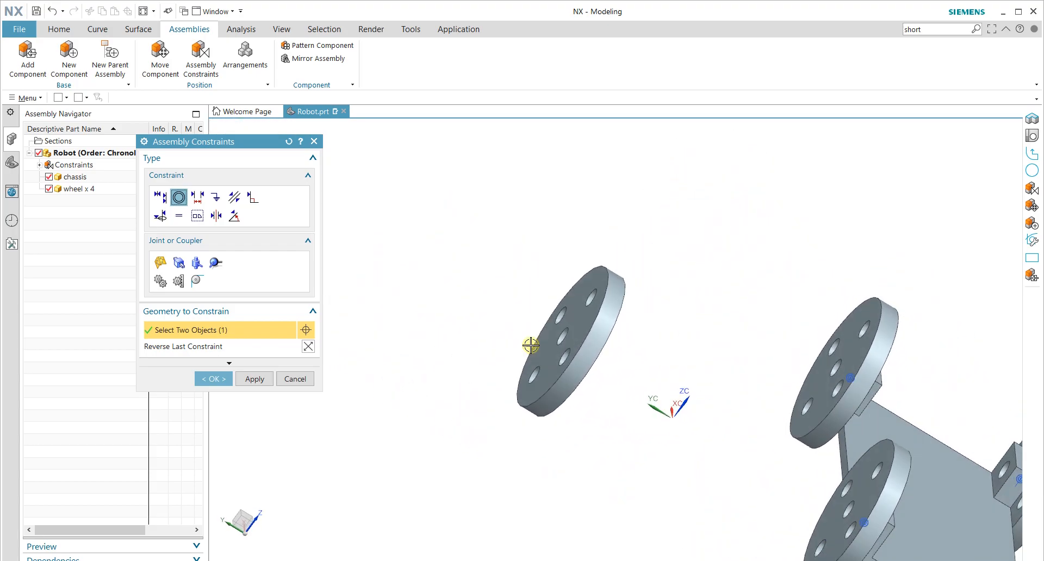
{"action": "left_click", "coordinate": [561, 337]}
{"action": "scroll", "coordinate": [554, 359], "scroll_direction": "down", "scroll_amount": 5}
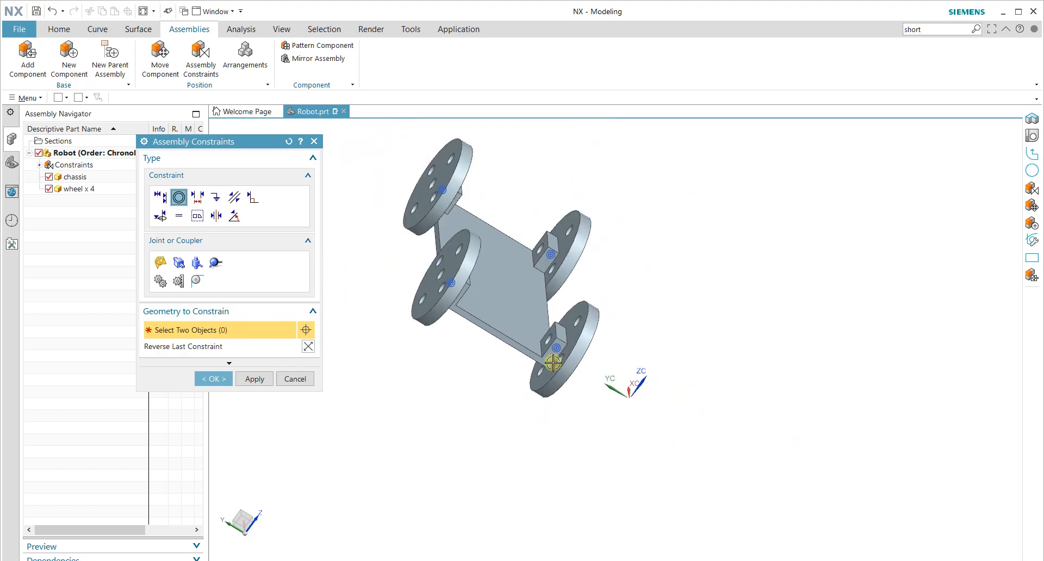
{"action": "middle_click_drag", "start_coordinate": [537, 314], "coordinate": [471, 307]}
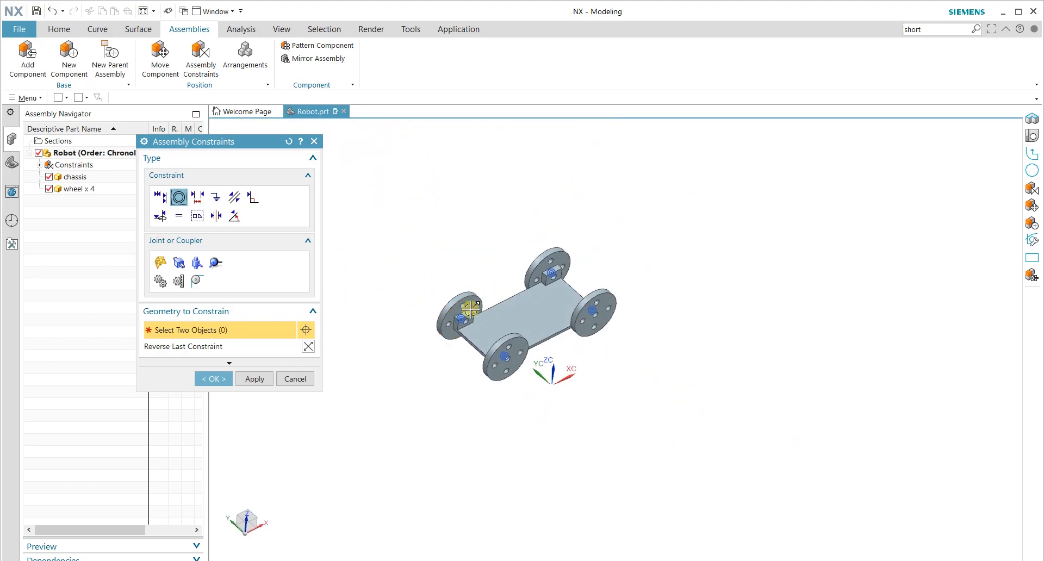
{"action": "left_click", "coordinate": [214, 379]}
{"action": "scroll", "coordinate": [491, 295], "scroll_direction": "up", "scroll_amount": 3}
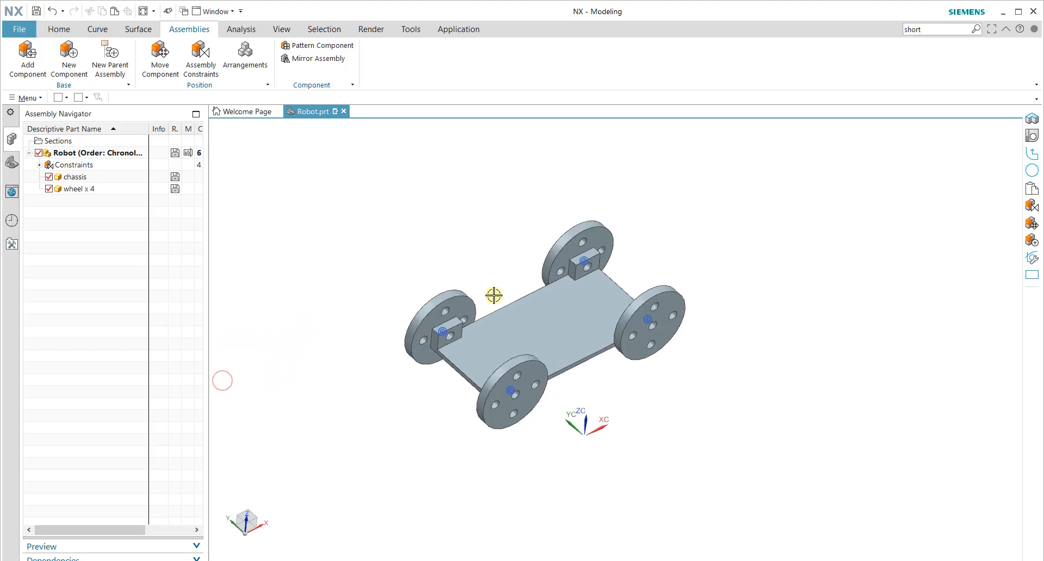
Step: Create a new component named ground from the Model template in millimetres and make it the work part
{"action": "middle_click_drag", "start_coordinate": [509, 303], "coordinate": [444, 312]}
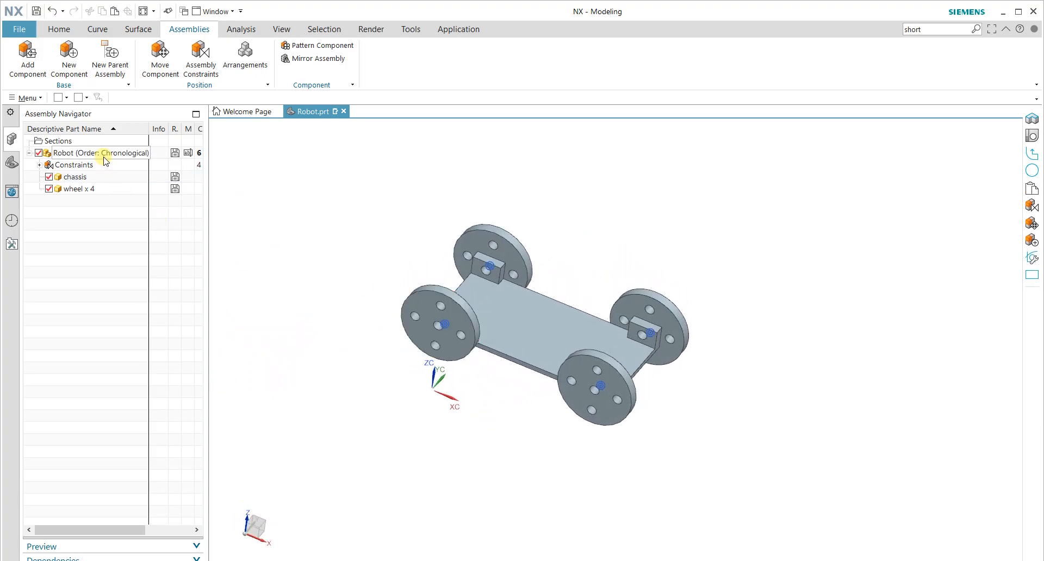
{"action": "left_click", "coordinate": [84, 78]}
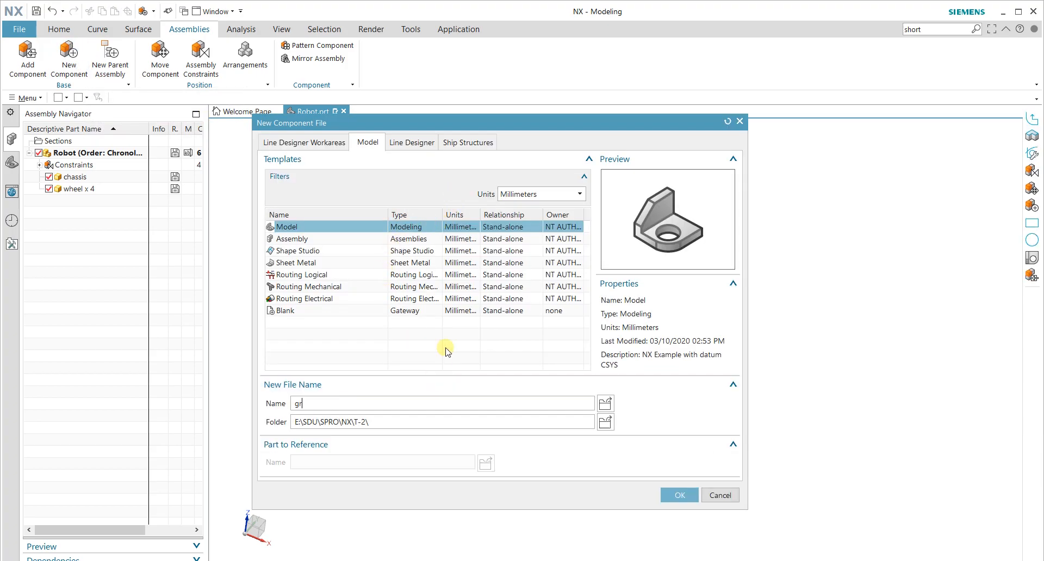
{"action": "left_click", "coordinate": [680, 494]}
{"action": "scroll", "coordinate": [358, 298], "scroll_direction": "up", "scroll_amount": 3}
{"action": "scroll", "coordinate": [358, 297], "scroll_direction": "down", "scroll_amount": 2}
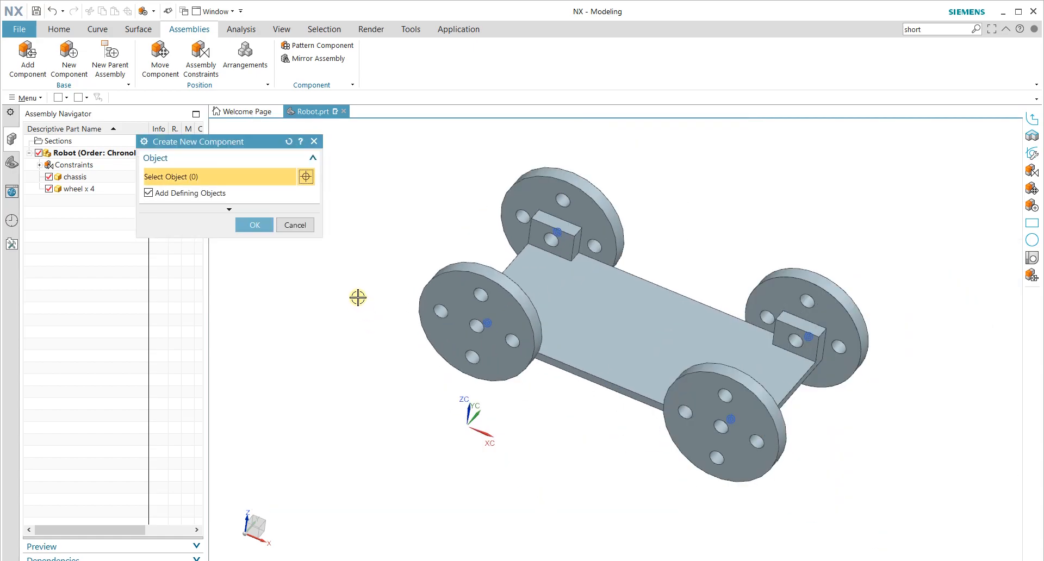
{"action": "scroll", "coordinate": [357, 297], "scroll_direction": "down", "scroll_amount": 3}
{"action": "left_click", "coordinate": [254, 225]}
{"action": "middle_click_drag", "start_coordinate": [337, 314], "coordinate": [347, 346]}
{"action": "left_click", "coordinate": [79, 201]}
{"action": "double_click", "coordinate": [79, 201]}
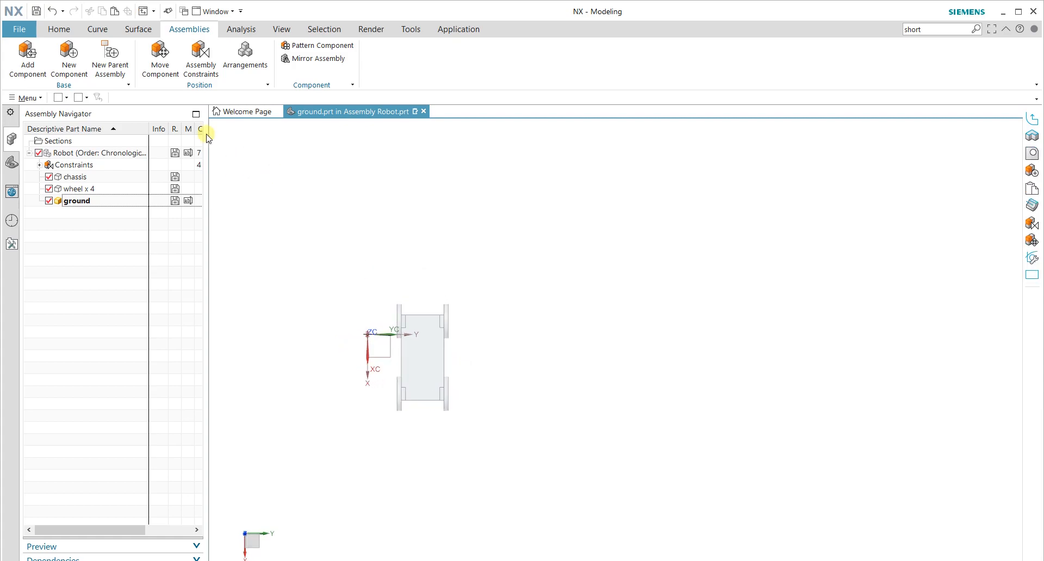
Step: Sketch a 1000 by 600 mm rectangle around the robot on the ground part's XY plane and finish the sketch
{"action": "left_click", "coordinate": [57, 29]}
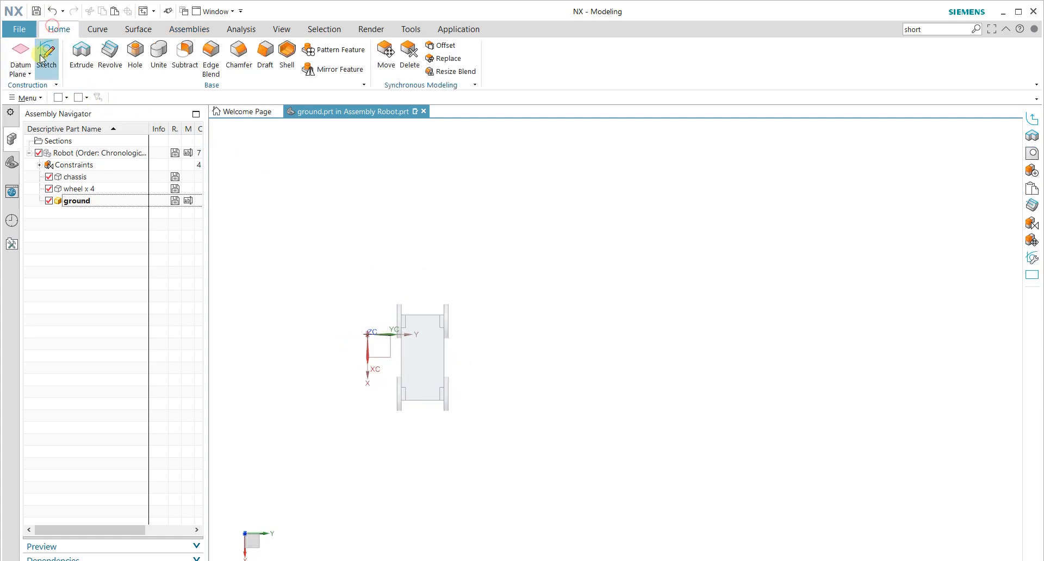
{"action": "left_click", "coordinate": [44, 50]}
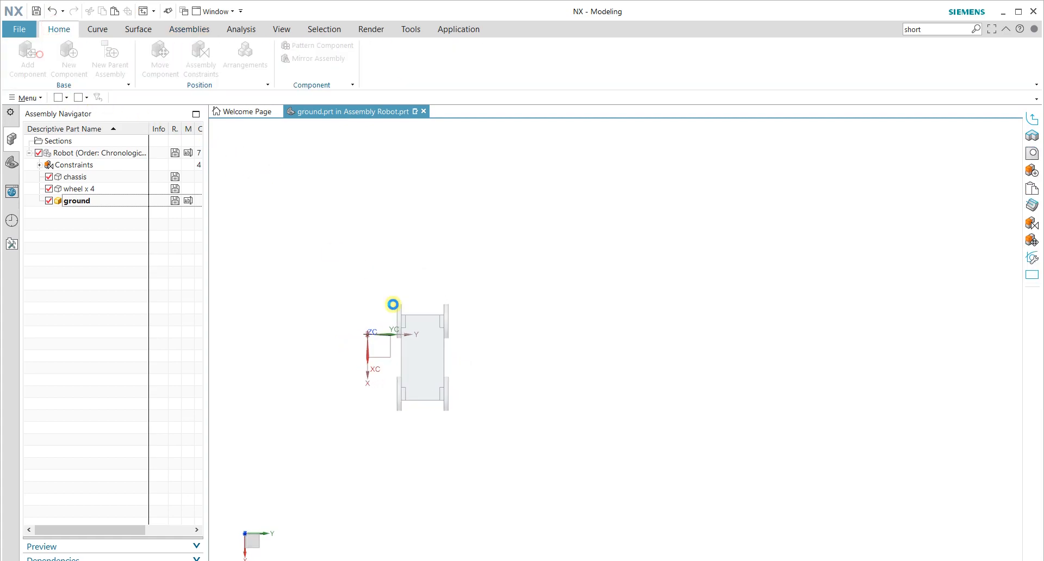
{"action": "middle_click", "coordinate": [377, 343]}
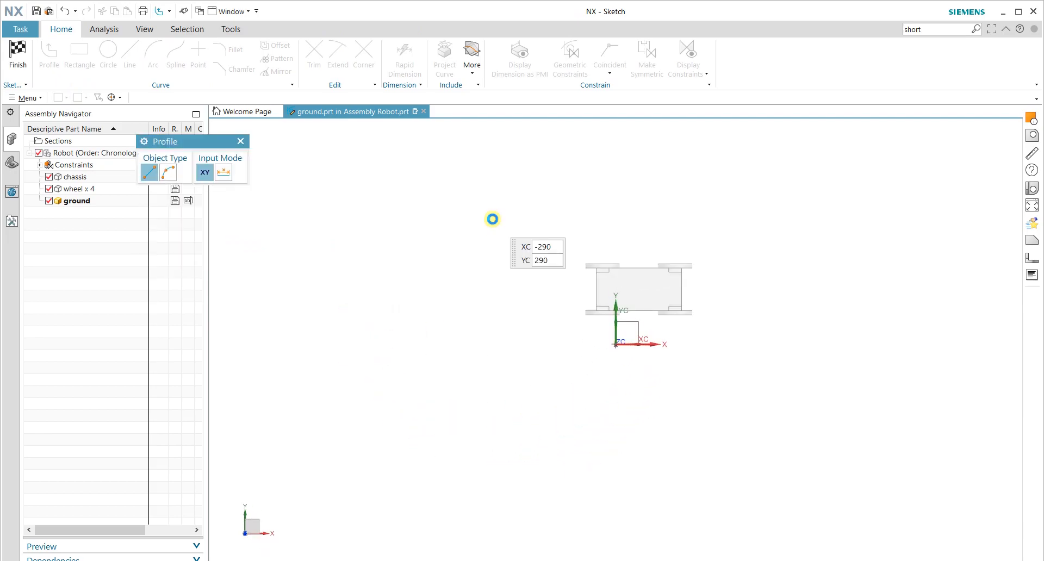
{"action": "left_click", "coordinate": [79, 50]}
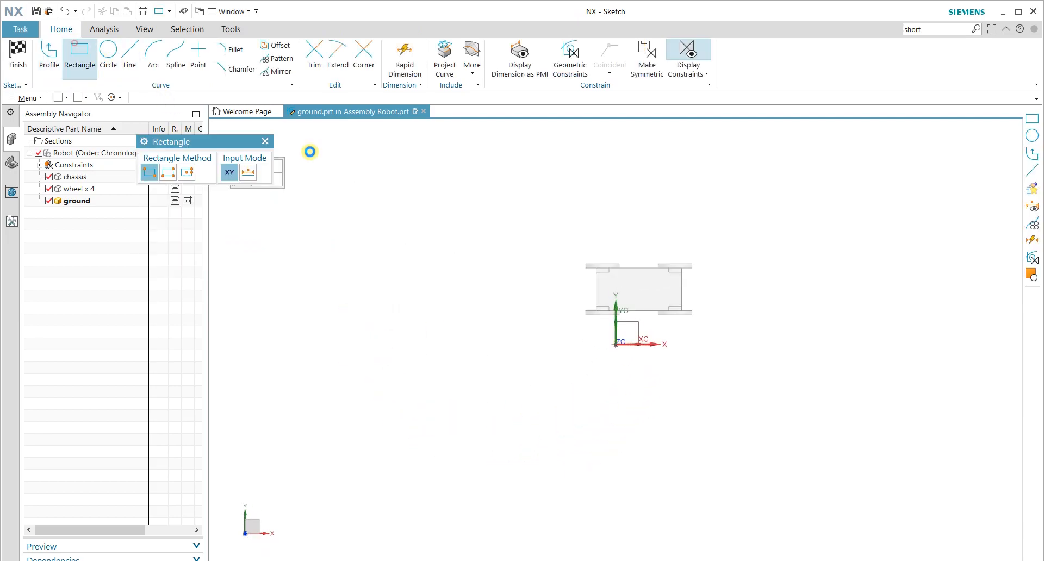
{"action": "left_click", "coordinate": [386, 166]}
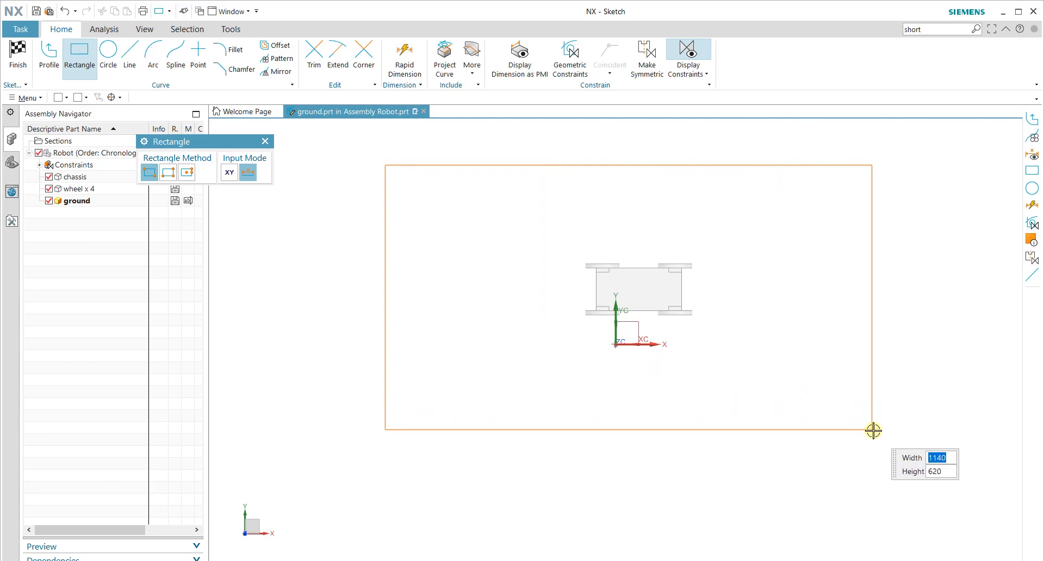
{"action": "type", "text": "1000"}
{"action": "key", "text": "Tab"}
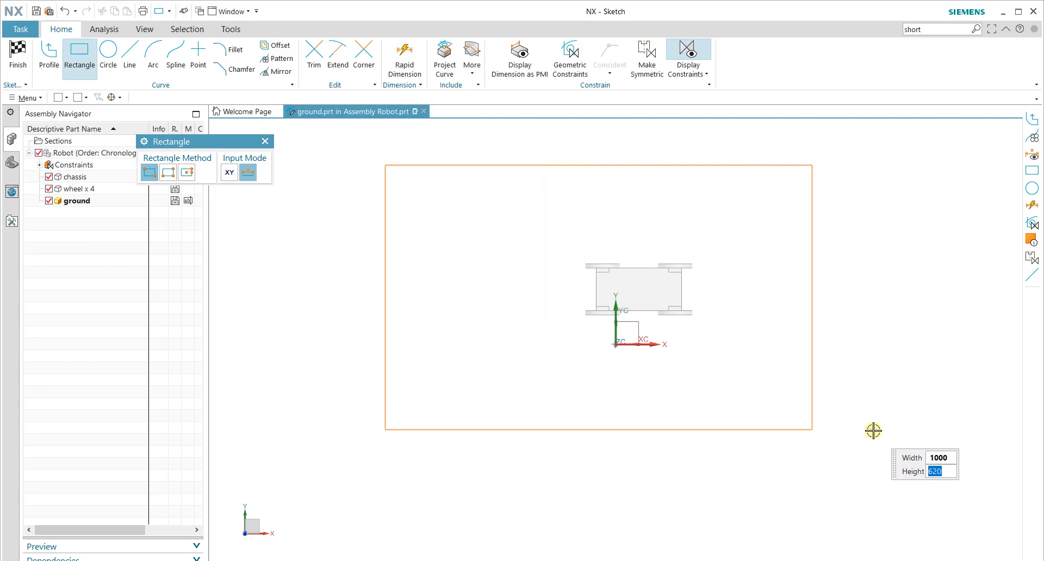
{"action": "key", "text": "Tab"}
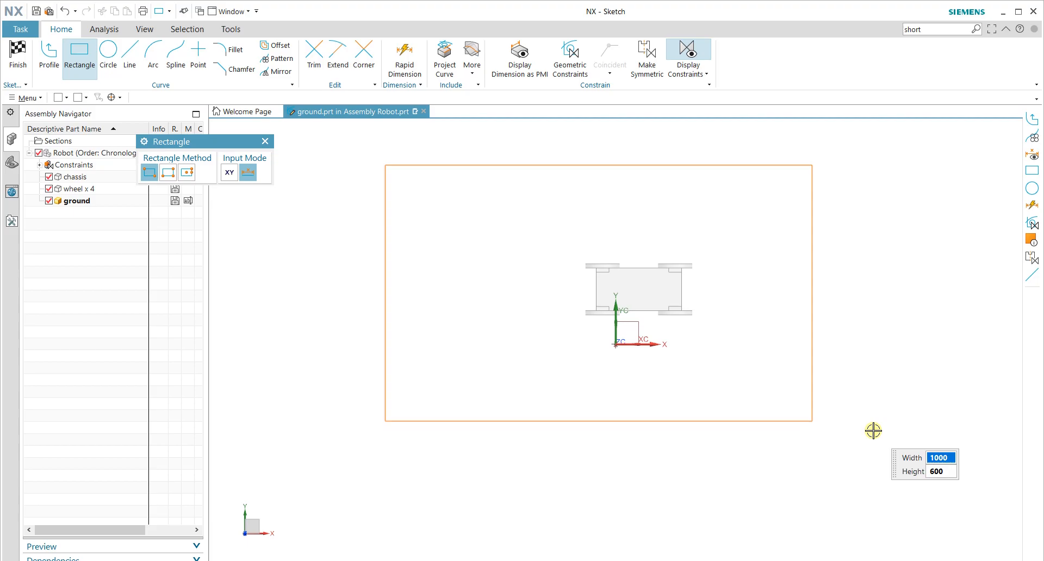
{"action": "left_click", "coordinate": [873, 430]}
{"action": "left_click", "coordinate": [15, 54]}
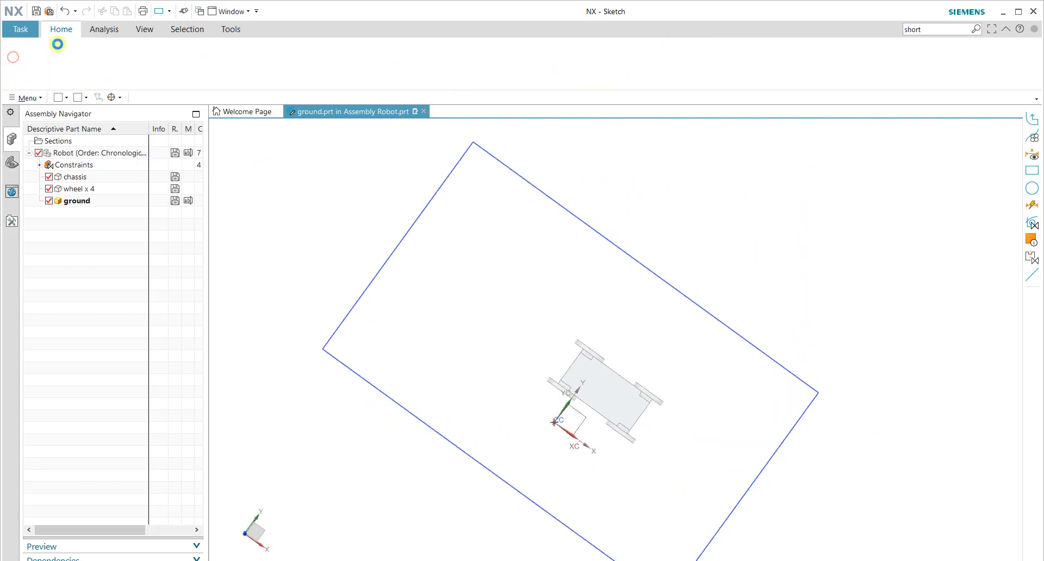
Step: Extrude the ground rectangle from 0 to 5 mm
{"action": "middle_click_drag", "start_coordinate": [386, 288], "coordinate": [351, 205]}
{"action": "key", "text": "ctrl+f"}
{"action": "left_click", "coordinate": [81, 54]}
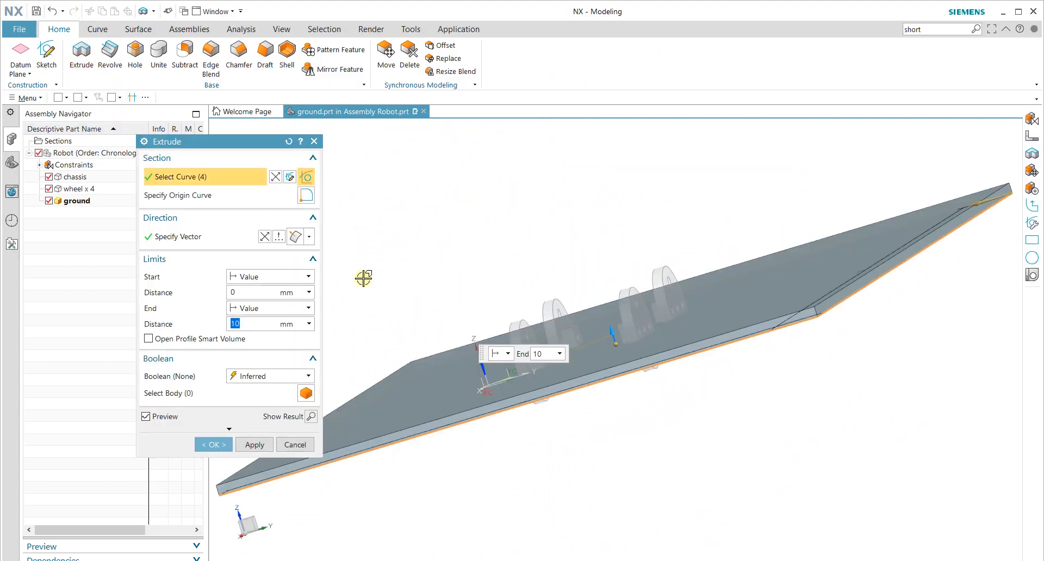
{"action": "type", "text": "5"}
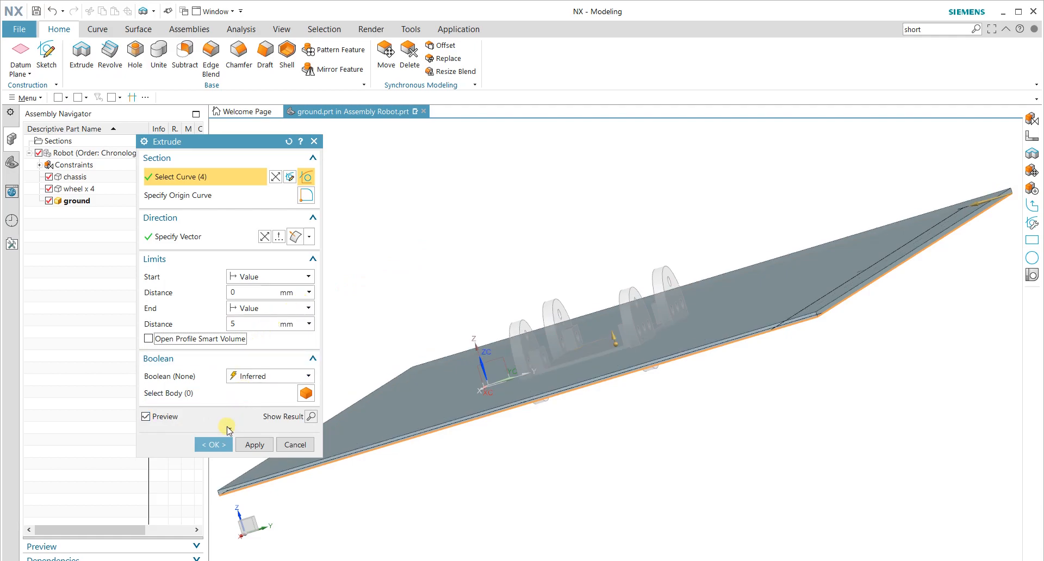
{"action": "left_click", "coordinate": [212, 445]}
{"action": "middle_click_drag", "start_coordinate": [406, 343], "coordinate": [461, 333]}
{"action": "scroll", "coordinate": [462, 333], "scroll_direction": "down", "scroll_amount": 4}
{"action": "key", "text": "Home"}
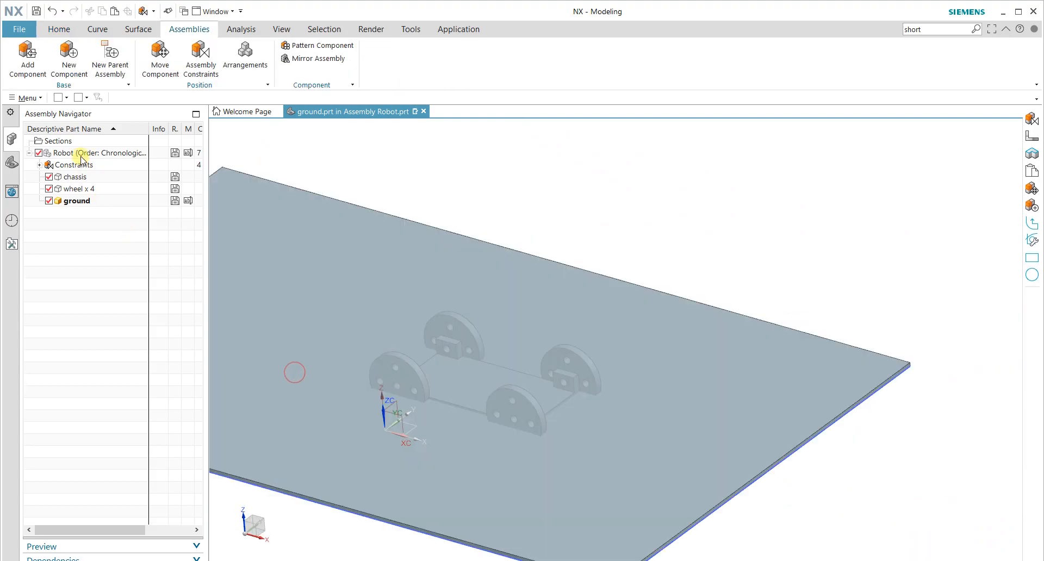
Step: Make Robot the work part and add a Touch Align constraint between the high-X, high-Y wheel's rim and the ground plate's top face
{"action": "double_click", "coordinate": [80, 155]}
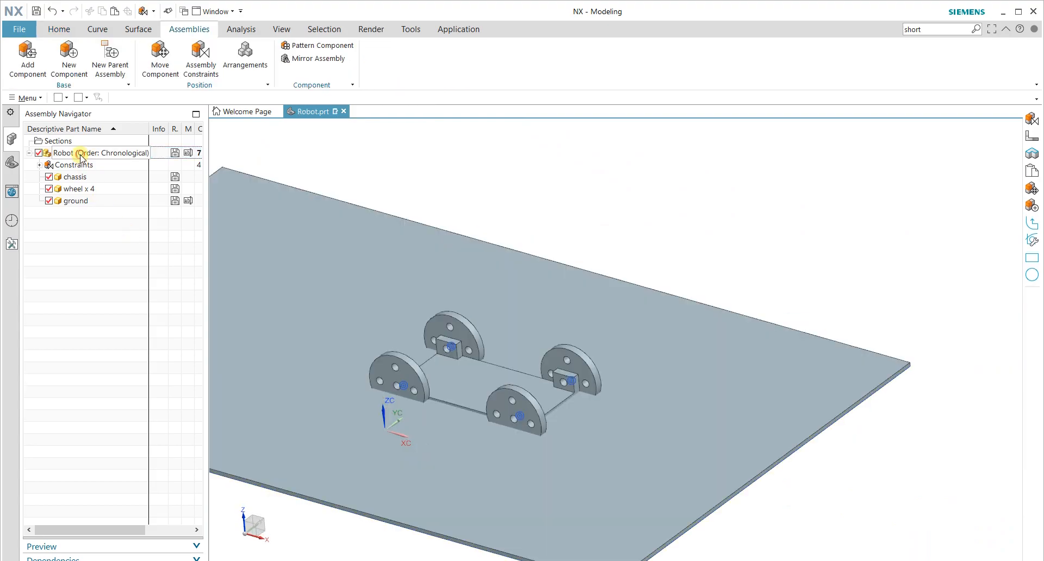
{"action": "left_click", "coordinate": [208, 59]}
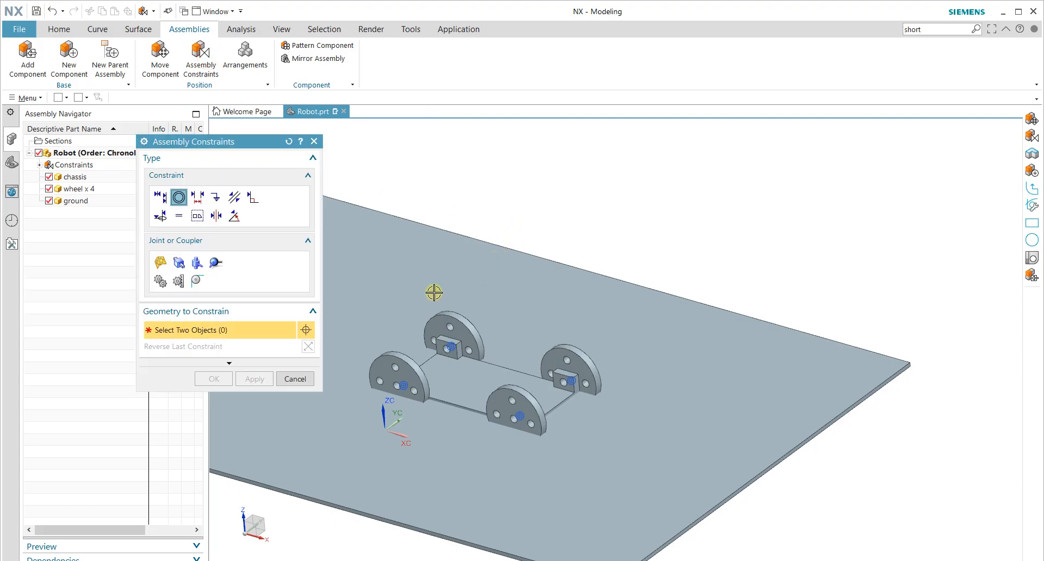
{"action": "left_click", "coordinate": [575, 349]}
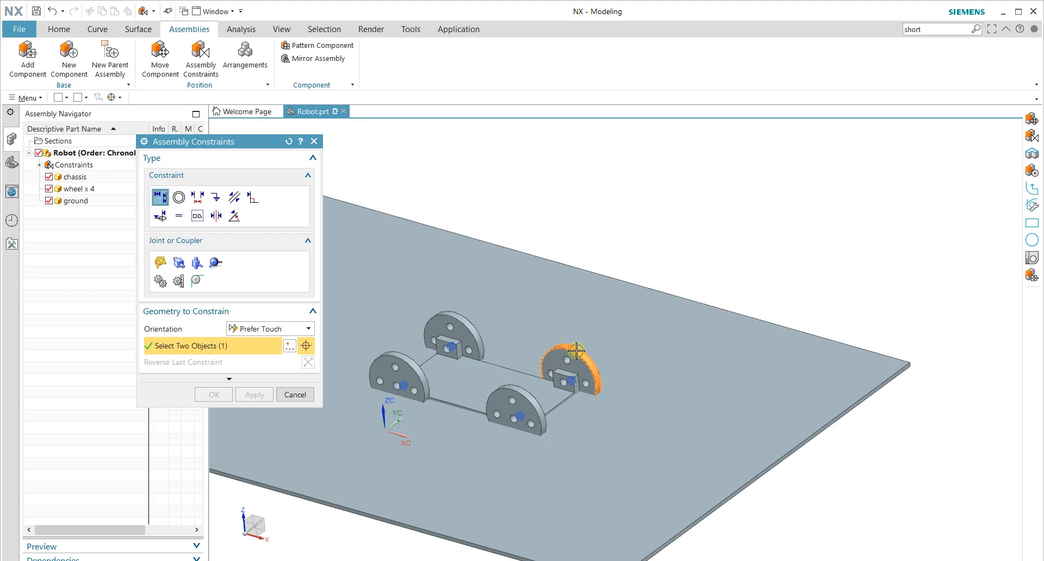
{"action": "left_click", "coordinate": [644, 423]}
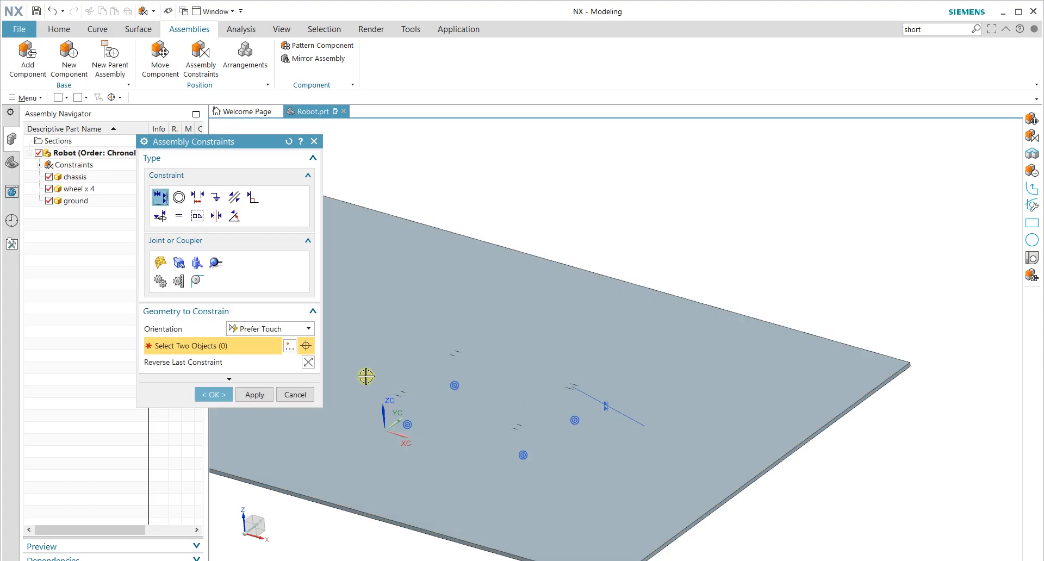
{"action": "left_click", "coordinate": [213, 394]}
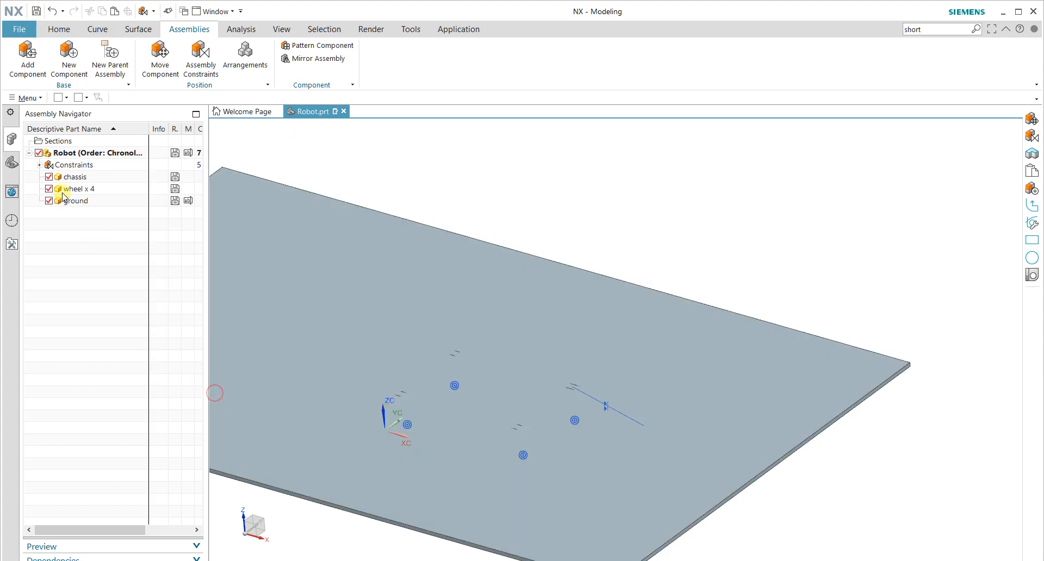
Step: Redefine the wheel-to-ground Align constraint by reversing it so the wheel touches the plate from above
{"action": "left_click", "coordinate": [39, 165]}
{"action": "left_click", "coordinate": [86, 224]}
{"action": "double_click", "coordinate": [86, 224]}
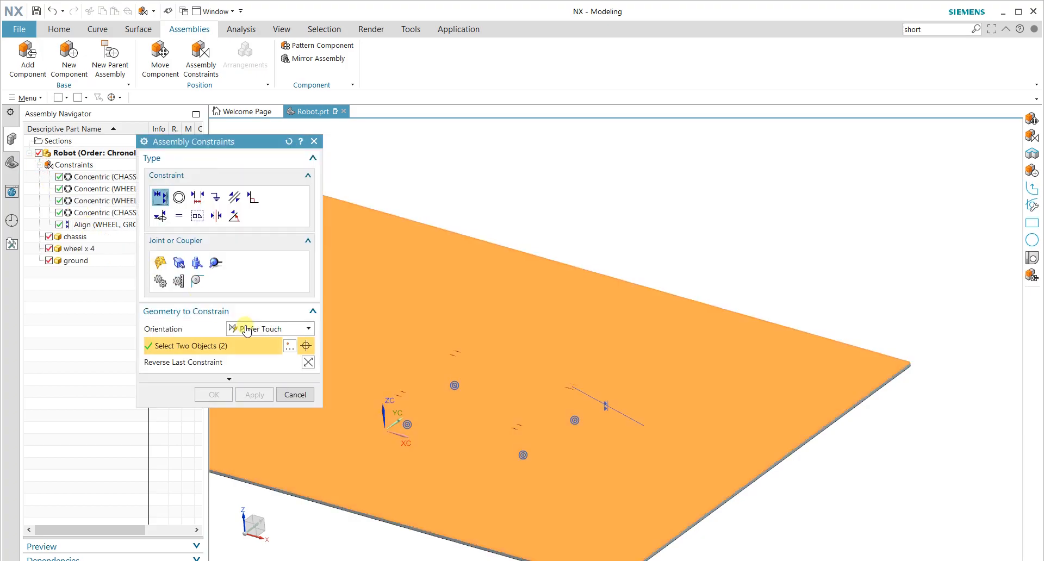
{"action": "left_click", "coordinate": [307, 361]}
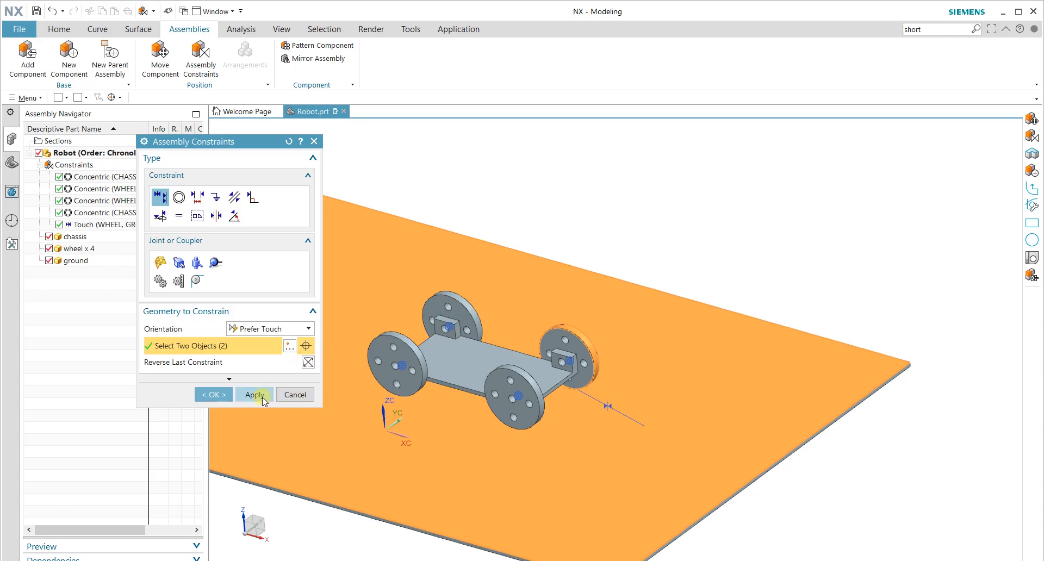
{"action": "left_click", "coordinate": [213, 394]}
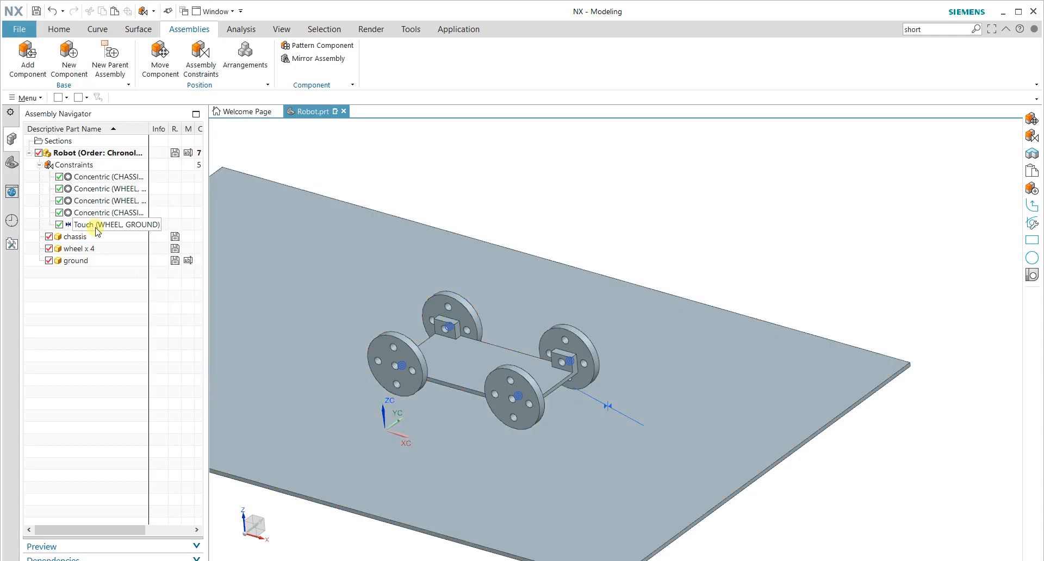
Step: Delete the Touch constraint between the wheel and the ground, and undo the deletion
{"action": "right_click", "coordinate": [98, 228]}
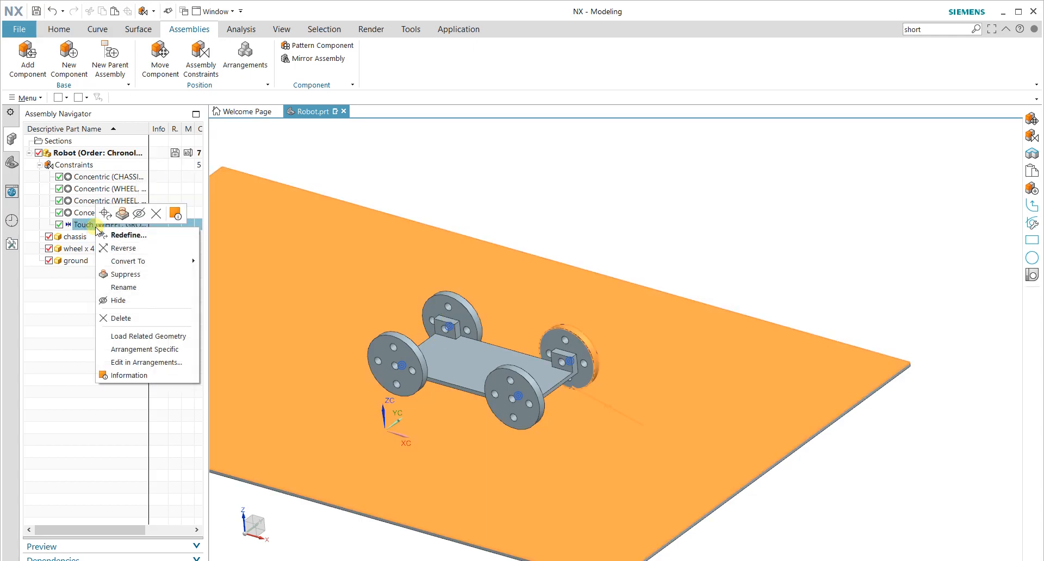
{"action": "left_click", "coordinate": [121, 318]}
{"action": "scroll", "coordinate": [387, 288], "scroll_direction": "down", "scroll_amount": 4}
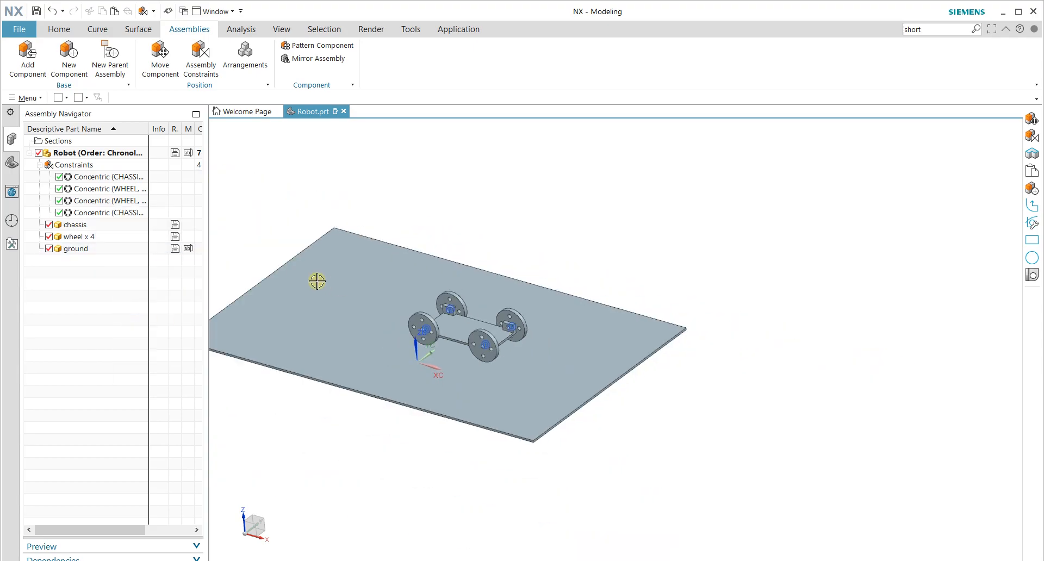
{"action": "scroll", "coordinate": [256, 273], "scroll_direction": "up", "scroll_amount": 1}
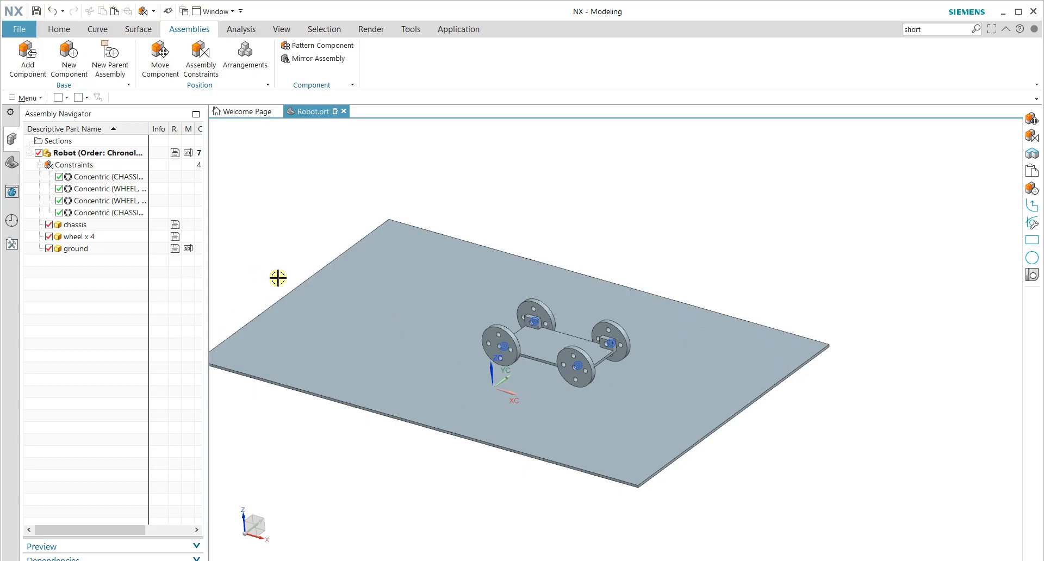
{"action": "key", "text": "ctrl+z"}
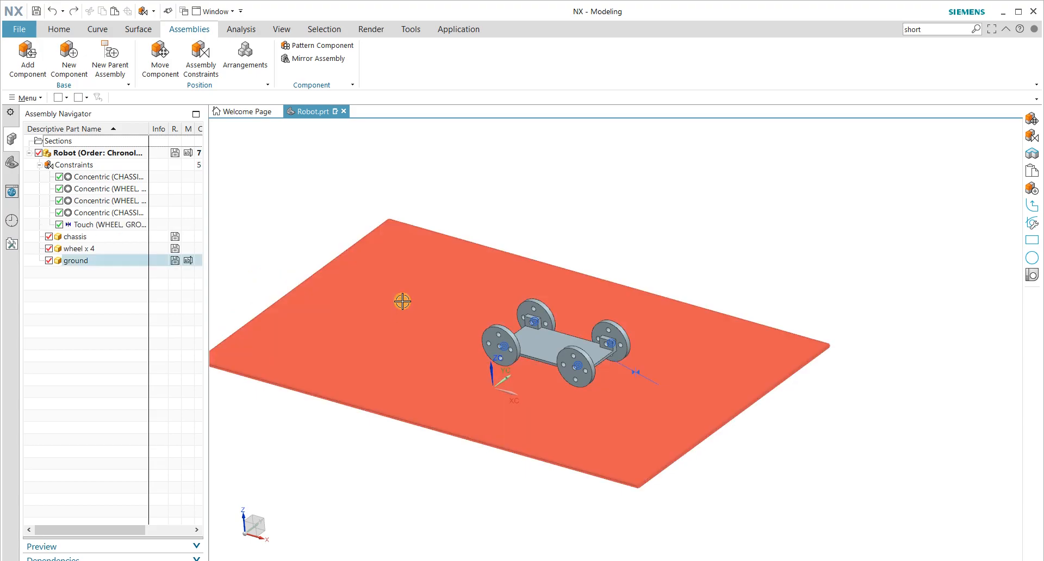
Step: Add a Fix constraint to the ground plate and save the assembly
{"action": "left_click", "coordinate": [359, 335]}
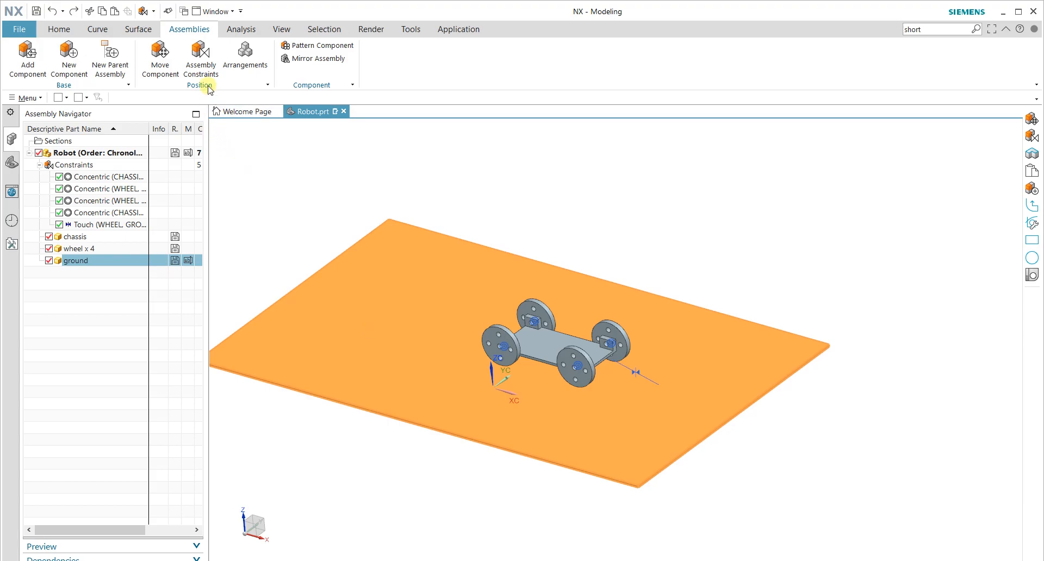
{"action": "left_click", "coordinate": [203, 68]}
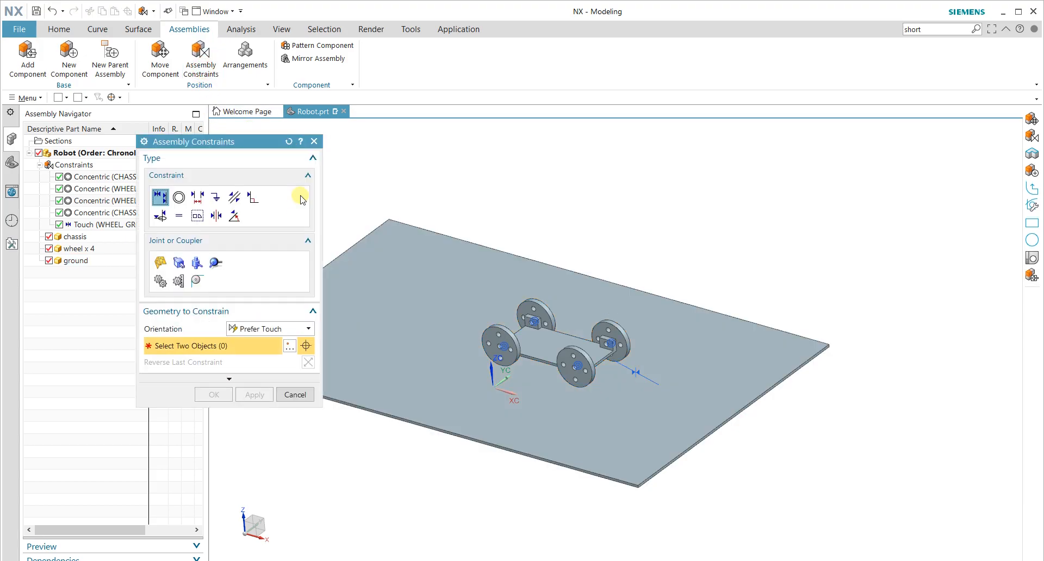
{"action": "left_click", "coordinate": [216, 197]}
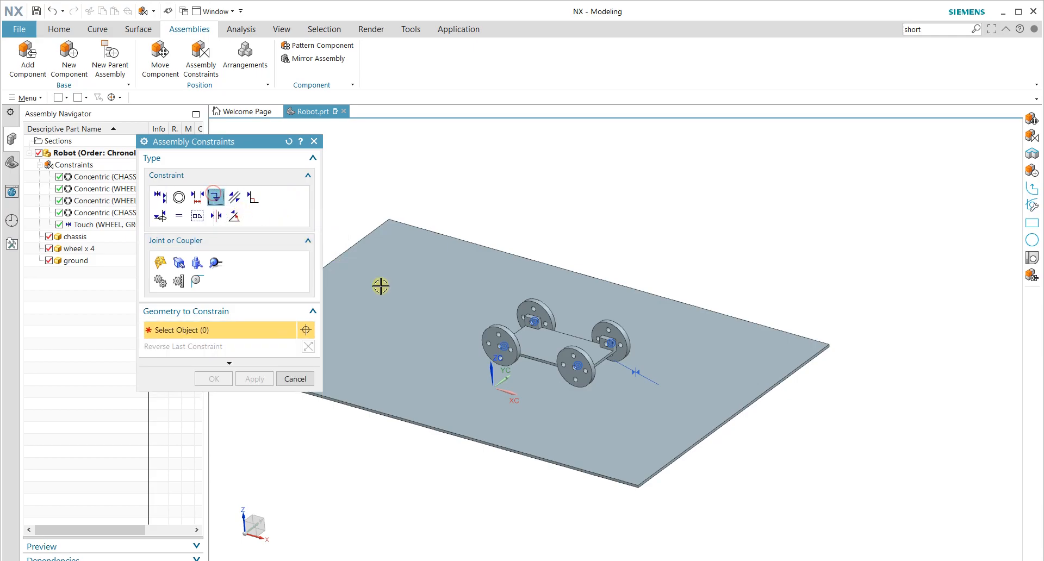
{"action": "left_click", "coordinate": [401, 318]}
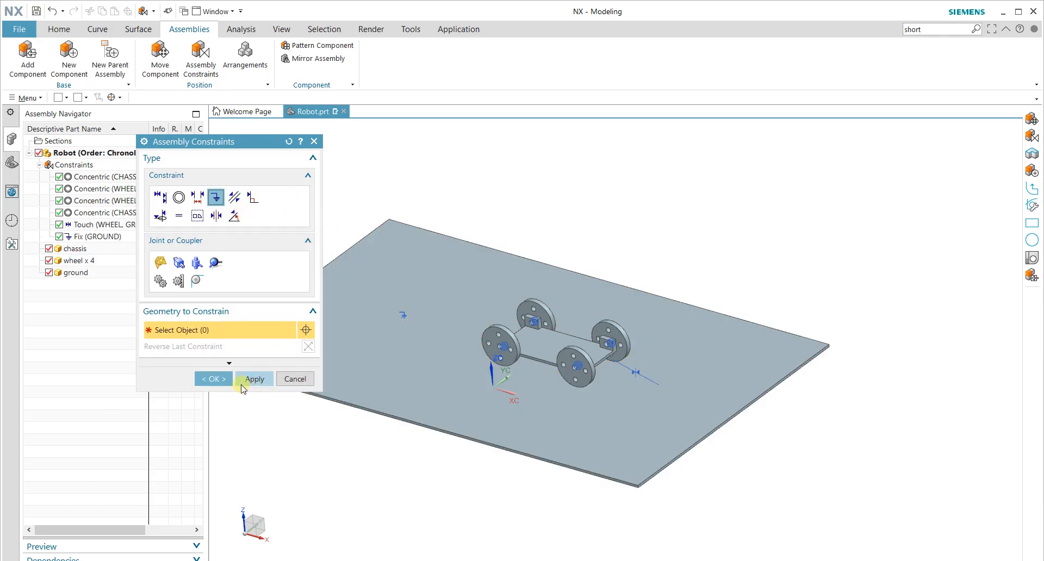
{"action": "left_click", "coordinate": [202, 378]}
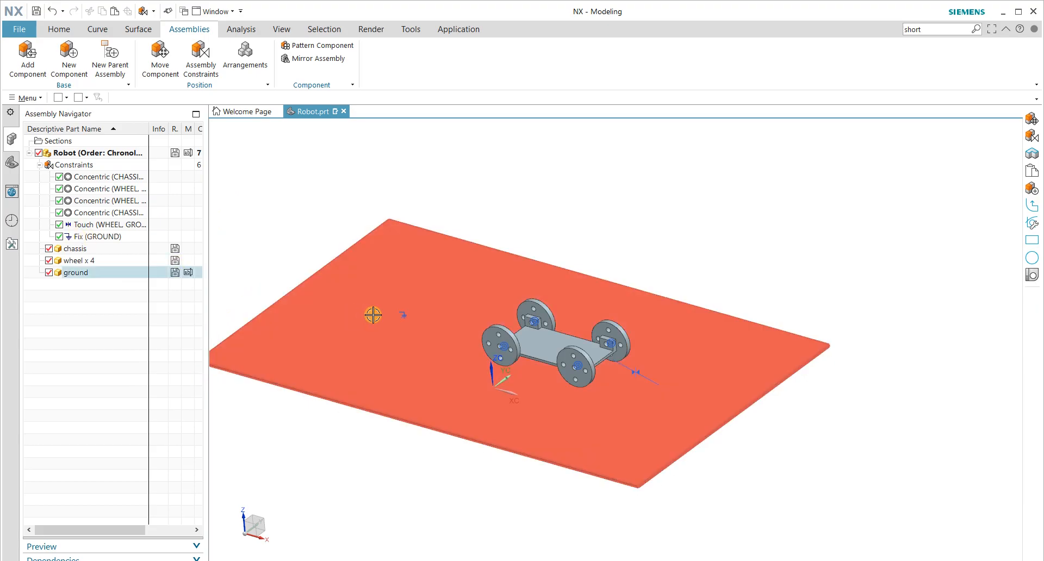
{"action": "key", "text": "ctrl+s"}
Step: Open the ground part's rectangle sketch for editing and set its horizontal length dimension to 2000 mm
{"action": "middle_click_drag", "start_coordinate": [401, 329], "coordinate": [408, 349]}
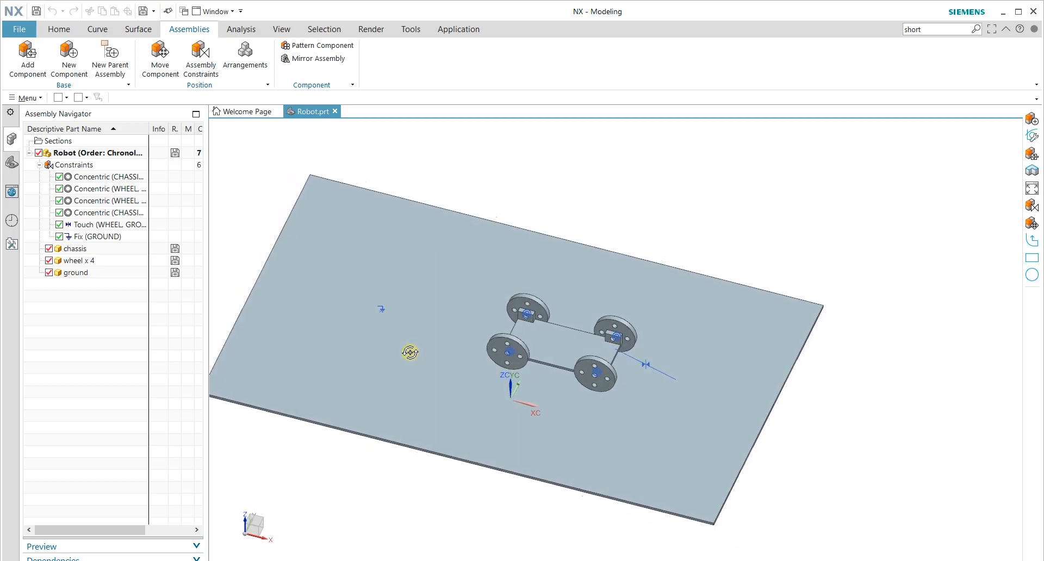
{"action": "double_click", "coordinate": [88, 276]}
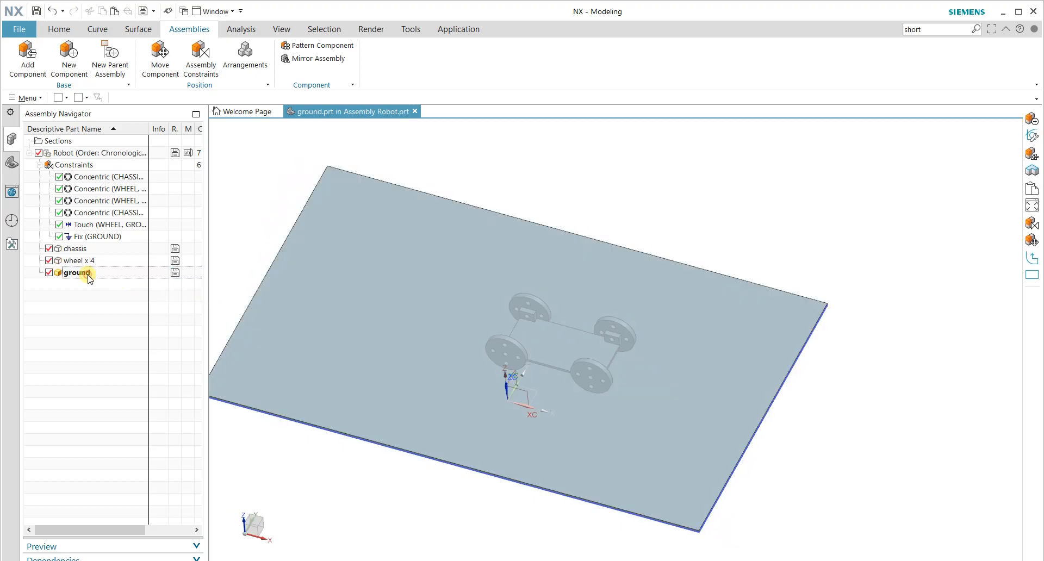
{"action": "left_click", "coordinate": [12, 162]}
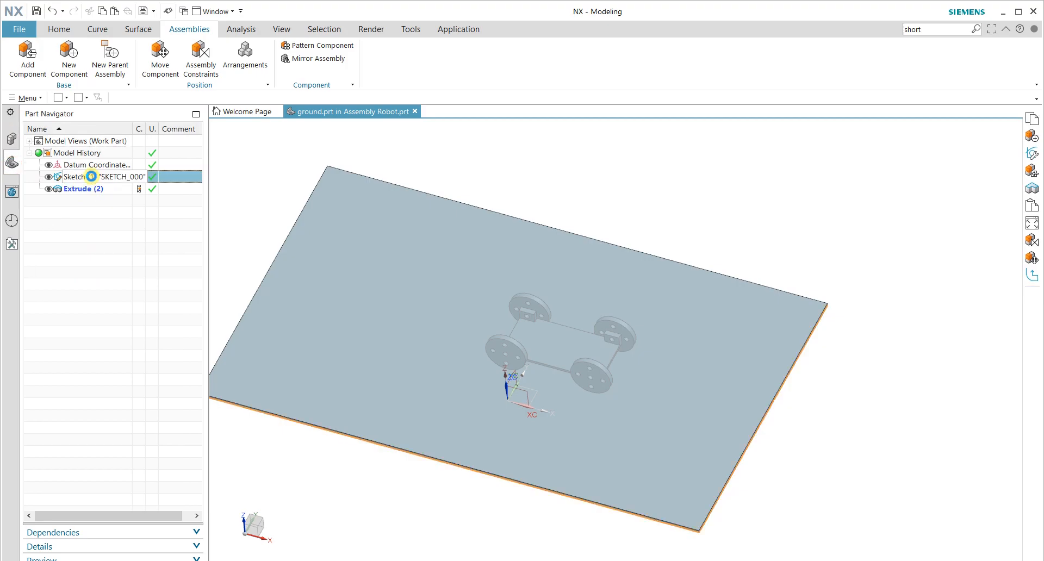
{"action": "double_click", "coordinate": [91, 176]}
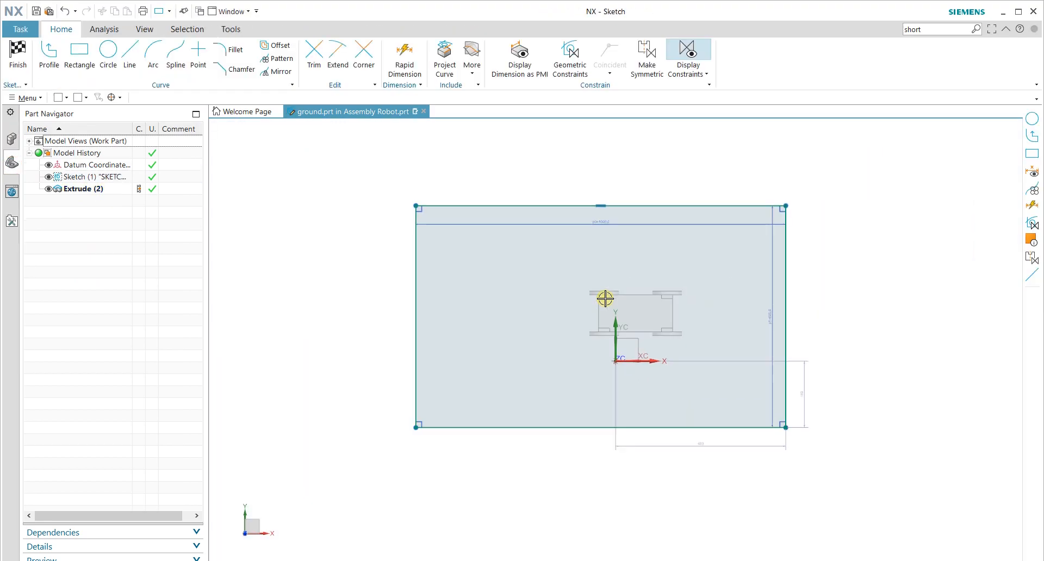
{"action": "left_click", "coordinate": [613, 220]}
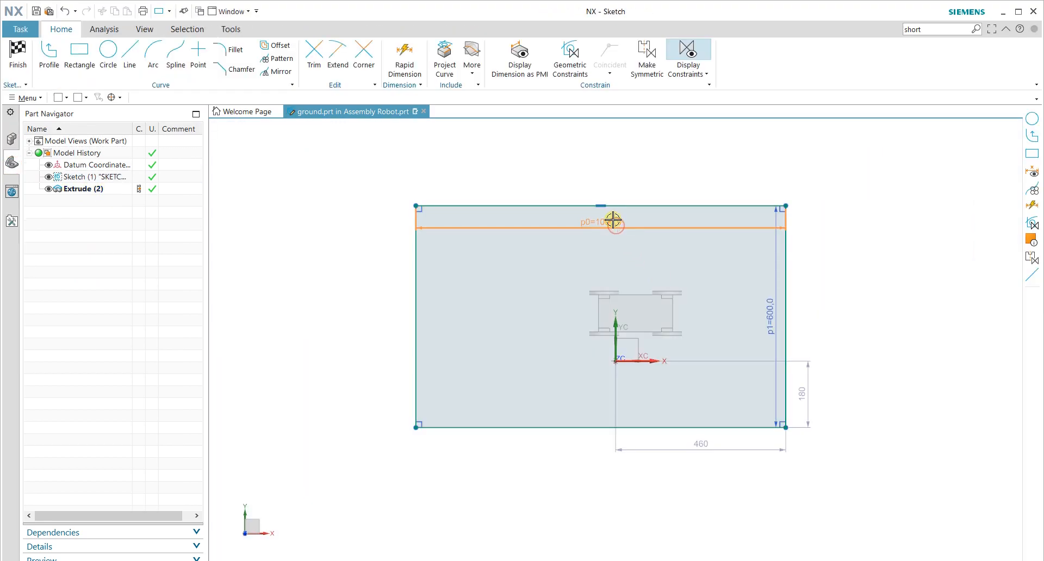
{"action": "double_click", "coordinate": [613, 221]}
{"action": "type", "text": "2000"}
{"action": "key", "text": "Return"}
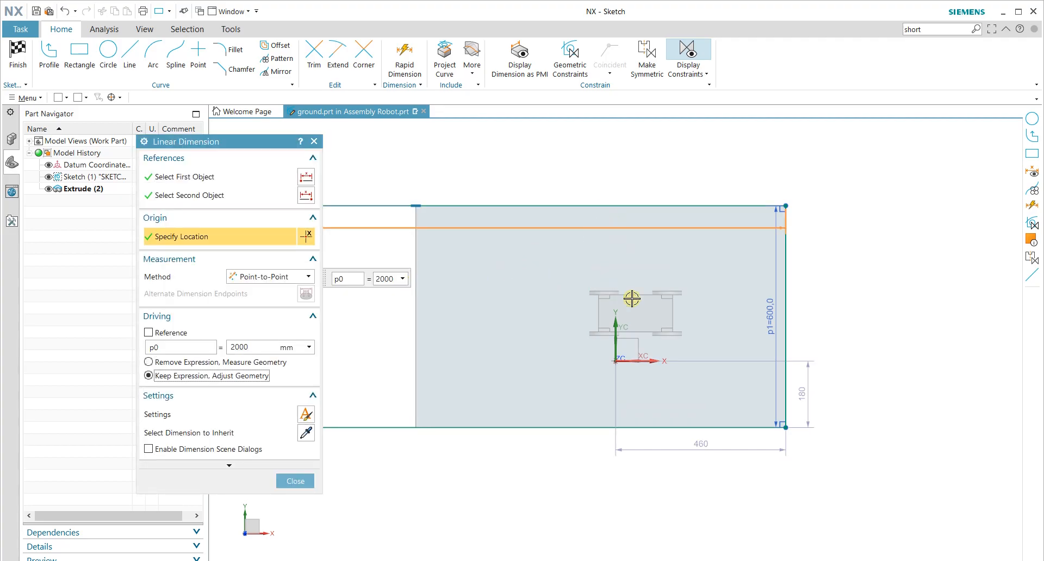
Step: Set the ground rectangle's vertical width dimension to 1000 mm and finish the sketch
{"action": "double_click", "coordinate": [769, 314]}
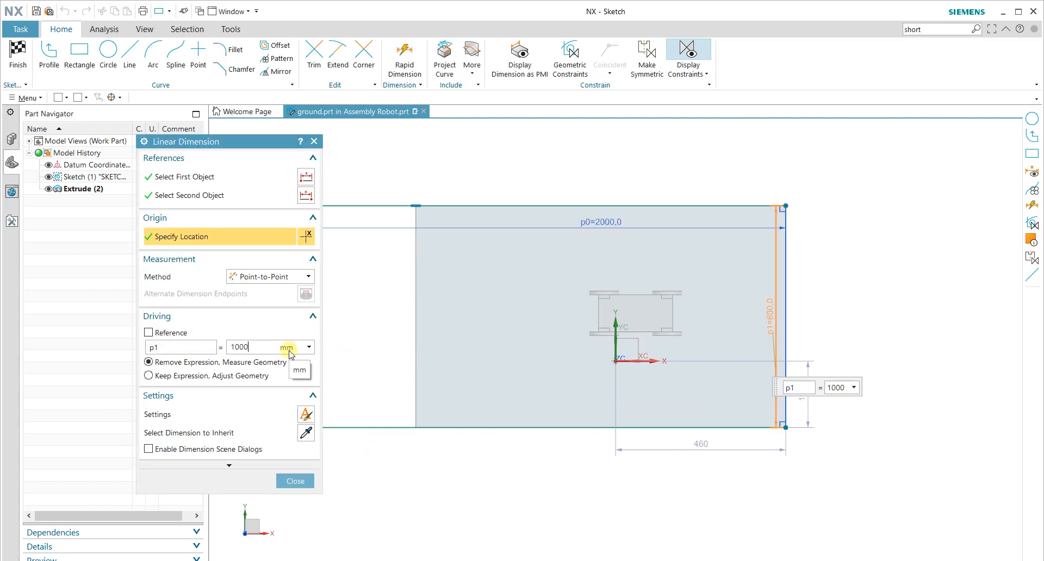
{"action": "type", "text": "1000"}
{"action": "key", "text": "Return"}
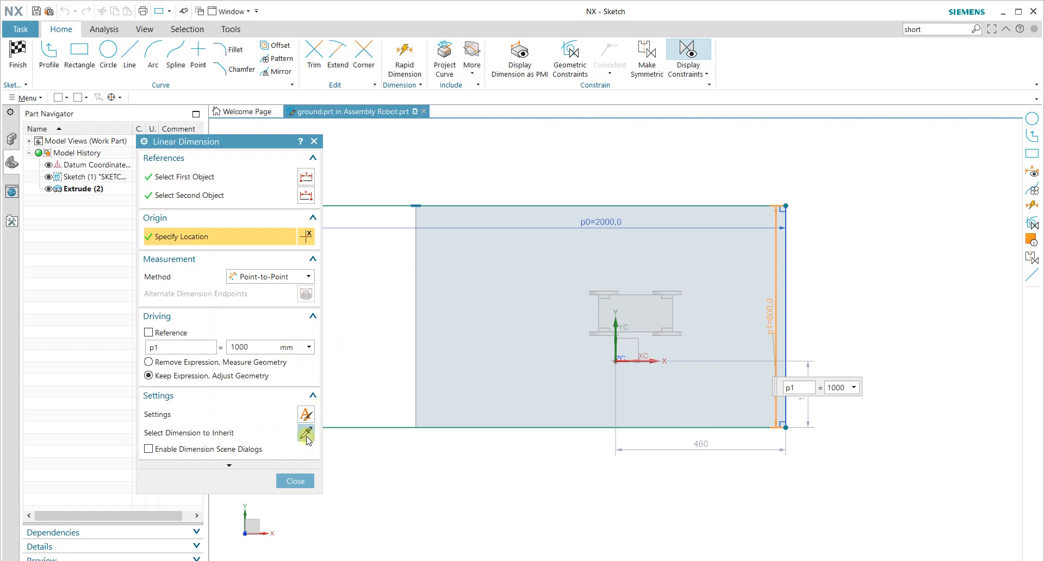
{"action": "left_click", "coordinate": [295, 480]}
{"action": "middle_click_drag", "start_coordinate": [581, 416], "coordinate": [530, 380]}
{"action": "left_click", "coordinate": [22, 57]}
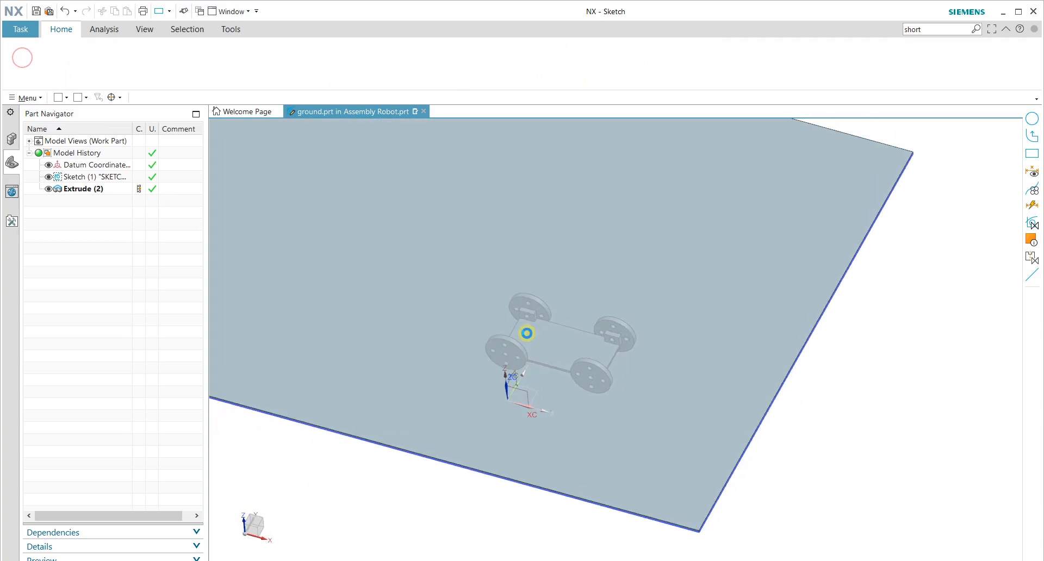
Step: Make the Robot assembly the work part and fit the whole model in the view
{"action": "scroll", "coordinate": [330, 261], "scroll_direction": "up", "scroll_amount": 4}
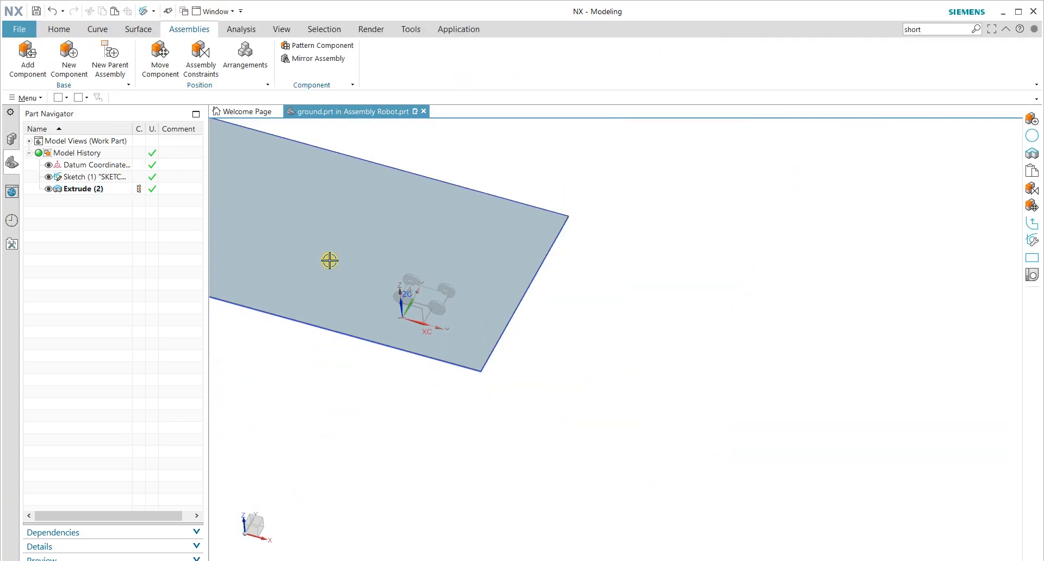
{"action": "left_click", "coordinate": [6, 142]}
{"action": "key", "text": "ctrl+f"}
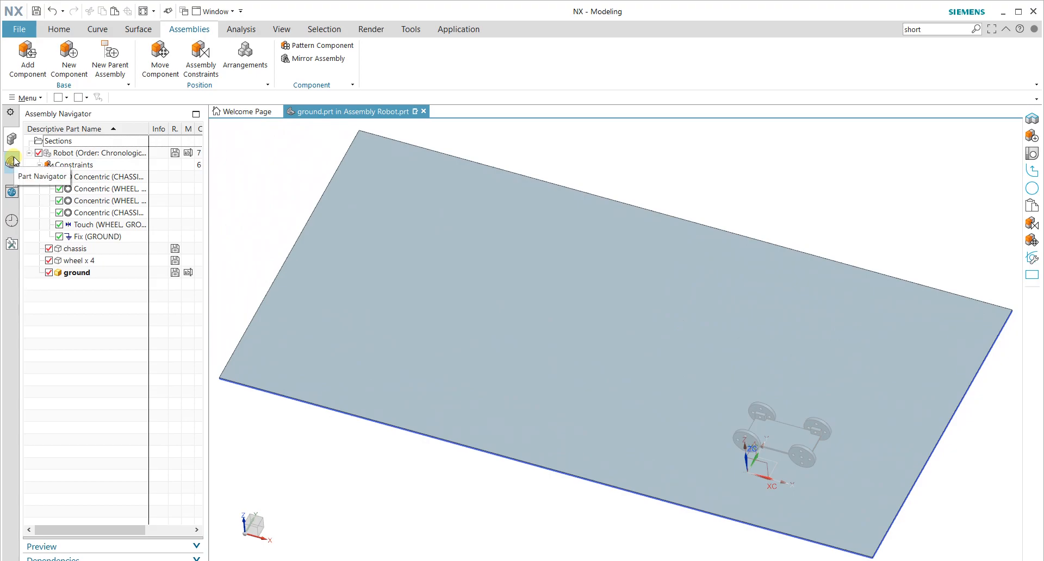
{"action": "double_click", "coordinate": [80, 154]}
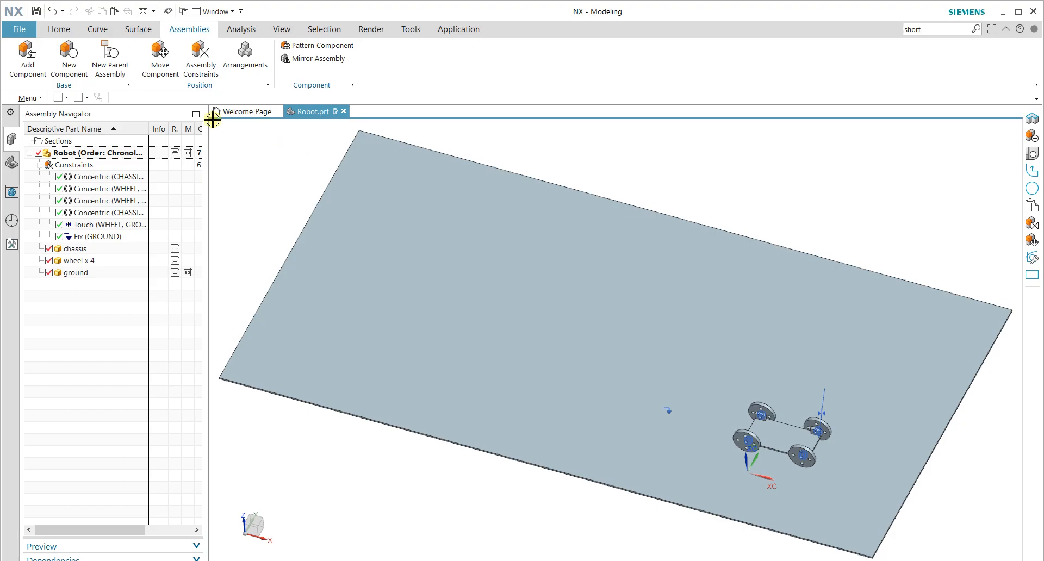
Step: Move the chassis together with its wheels dynamically towards the middle of the enlarged ground plate
{"action": "left_click", "coordinate": [164, 61]}
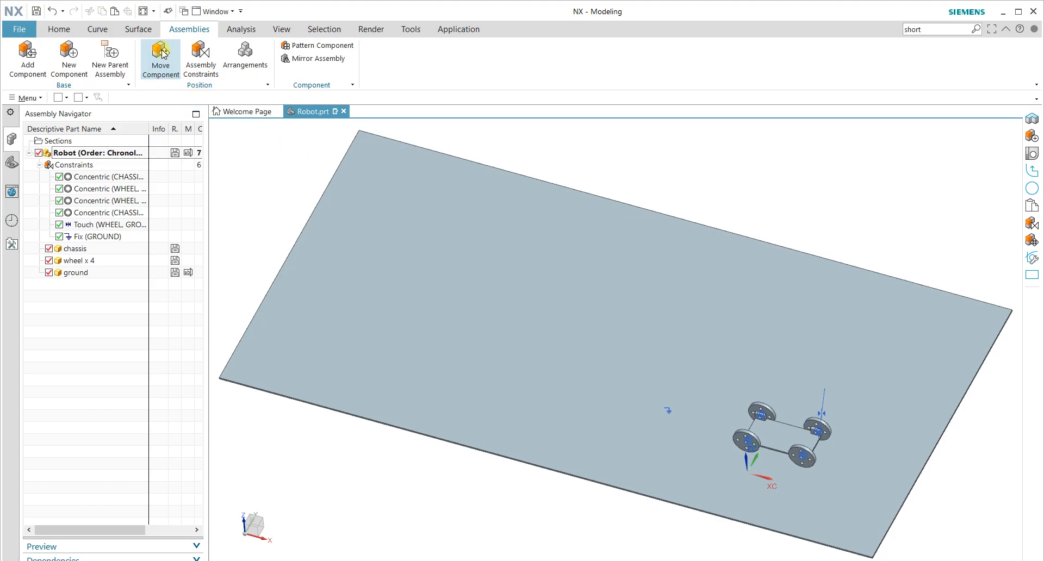
{"action": "left_click", "coordinate": [777, 429]}
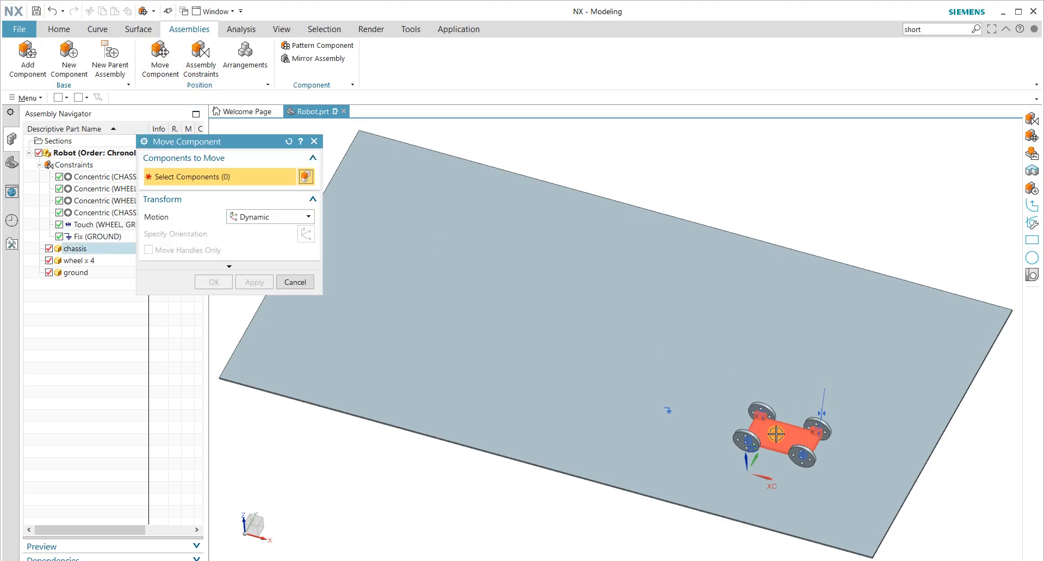
{"action": "left_click", "coordinate": [205, 235]}
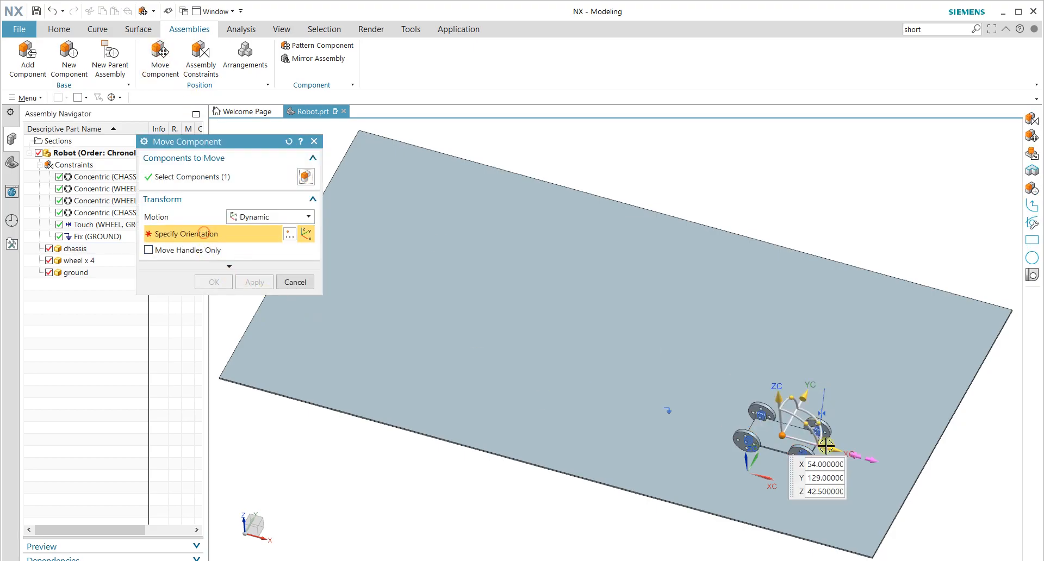
{"action": "left_click_drag", "start_coordinate": [829, 445], "coordinate": [704, 331]}
{"action": "left_click_drag", "start_coordinate": [728, 383], "coordinate": [654, 363]}
{"action": "middle_click_drag", "start_coordinate": [590, 379], "coordinate": [616, 385]}
{"action": "left_click", "coordinate": [214, 282]}
{"action": "middle_click_drag", "start_coordinate": [377, 349], "coordinate": [560, 414]}
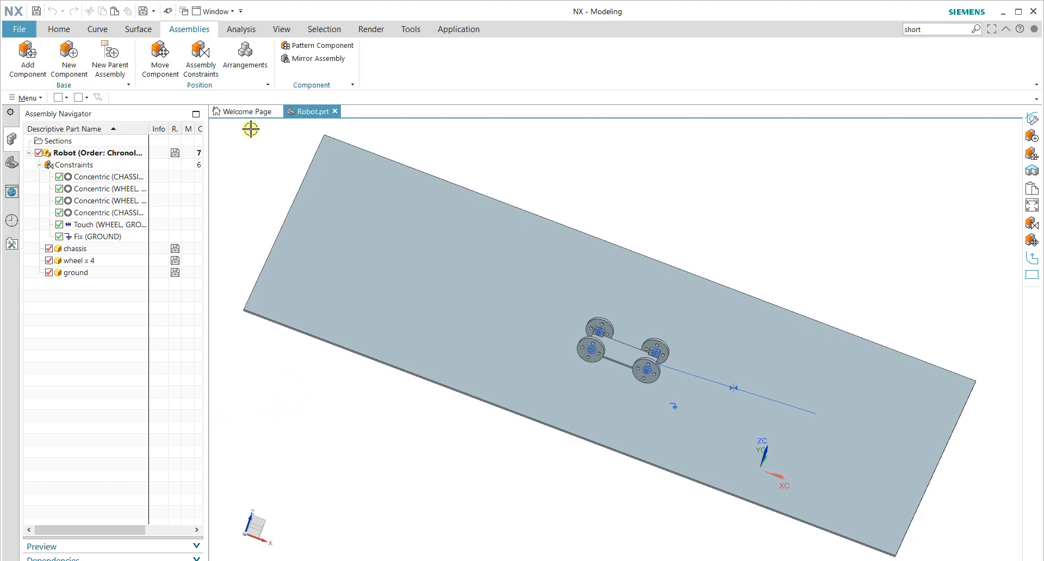
Step: Switch to the Motion application and create the Simcenter 3D Motion simulation Robot_motion2.sim with the Joint Wizard enabled and Component-based Simulation off
{"action": "left_click", "coordinate": [433, 29]}
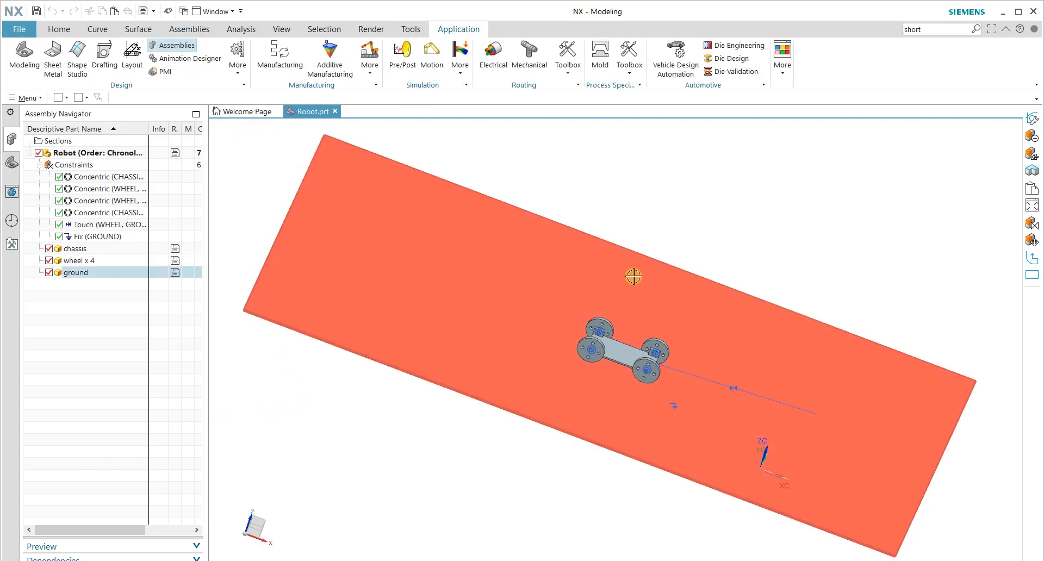
{"action": "scroll", "coordinate": [633, 279], "scroll_direction": "up", "scroll_amount": 1}
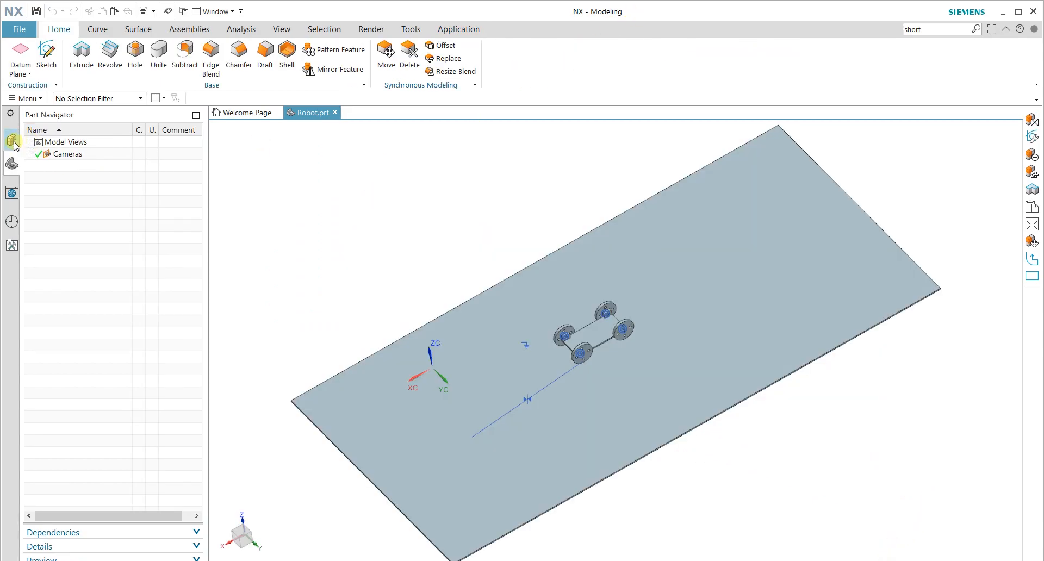
{"action": "left_click", "coordinate": [467, 30]}
{"action": "left_click", "coordinate": [433, 58]}
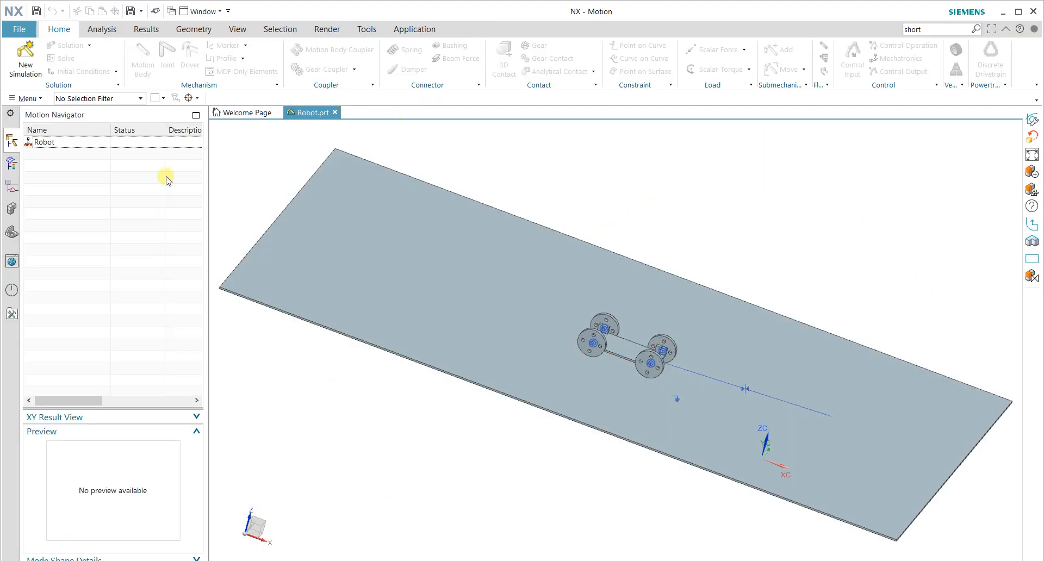
{"action": "left_click", "coordinate": [25, 57]}
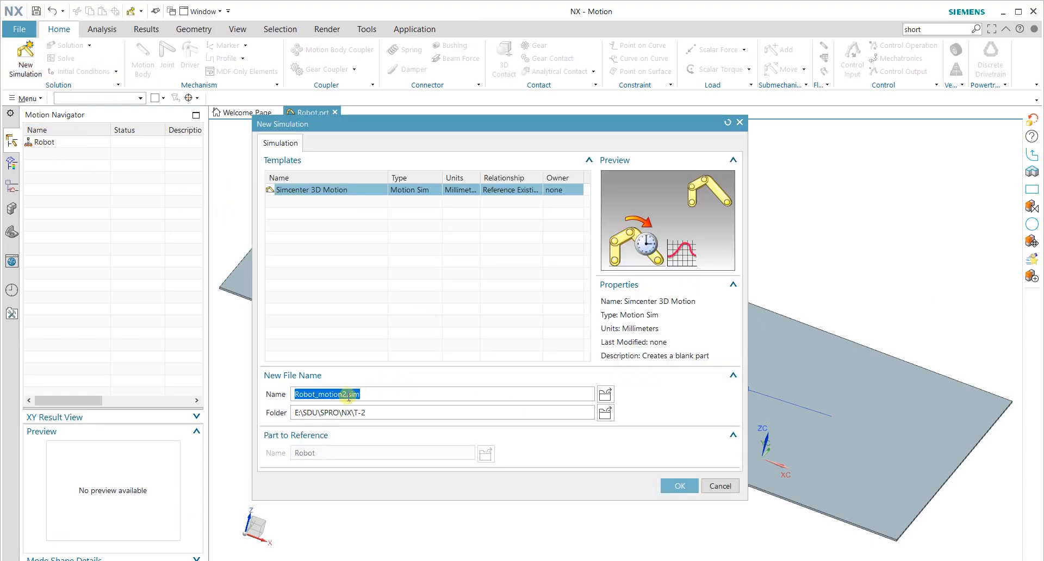
{"action": "left_click", "coordinate": [678, 484]}
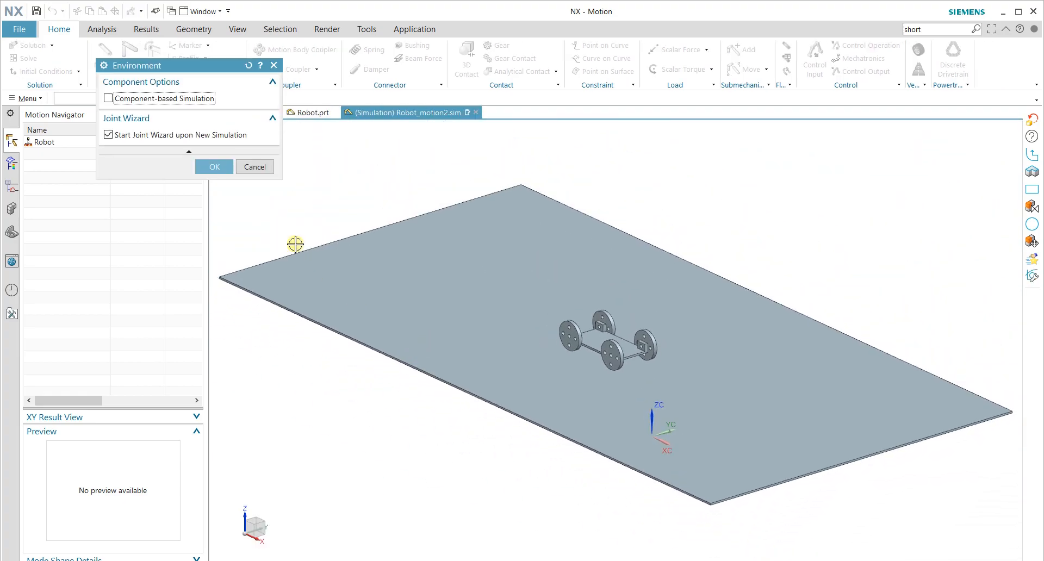
{"action": "left_click", "coordinate": [224, 167]}
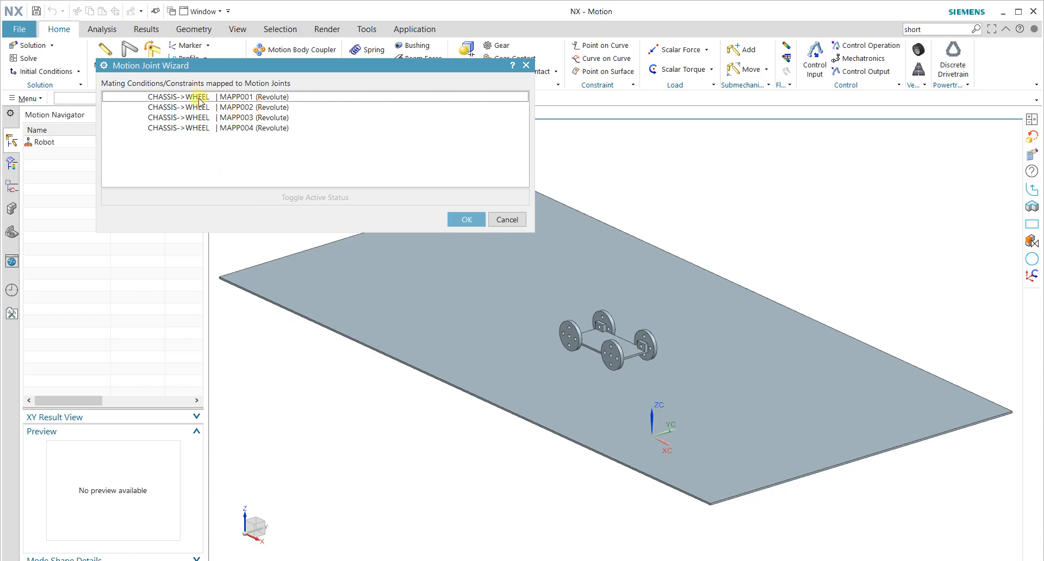
Step: Toggle the first chassis-to-wheel revolute joint mapping to inactive and back to active
{"action": "left_click", "coordinate": [198, 99]}
{"action": "left_click", "coordinate": [272, 190]}
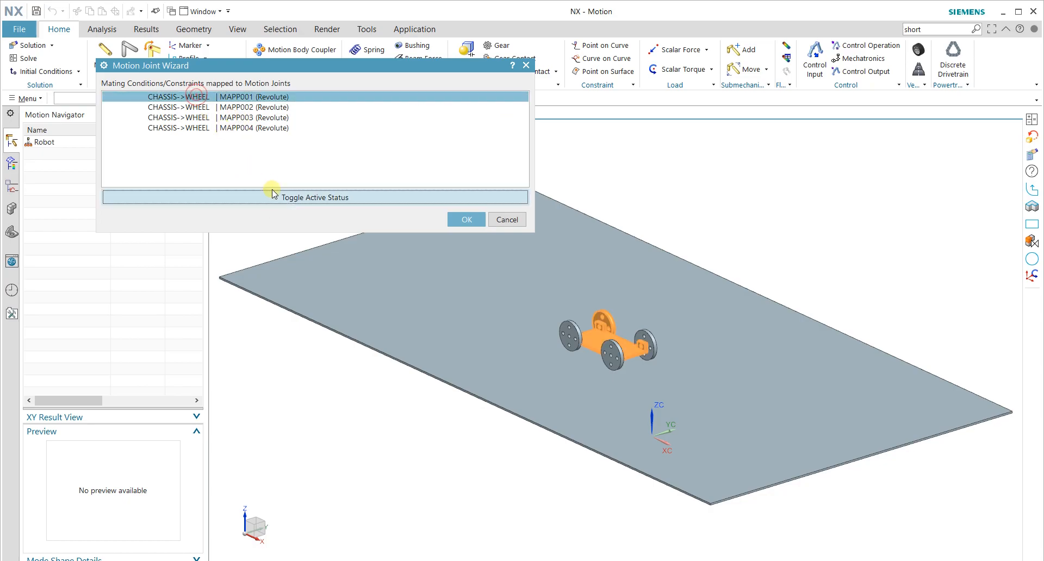
{"action": "left_click", "coordinate": [231, 98]}
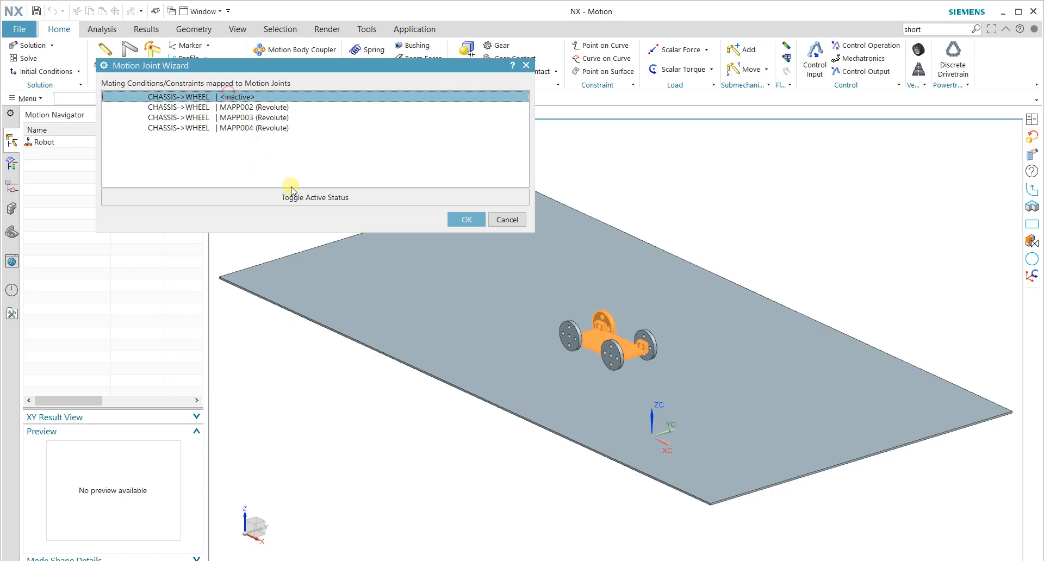
{"action": "left_click", "coordinate": [294, 194]}
Step: Check each of the four chassis-to-wheel mappings and create them as revolute motion joints
{"action": "left_click", "coordinate": [198, 97]}
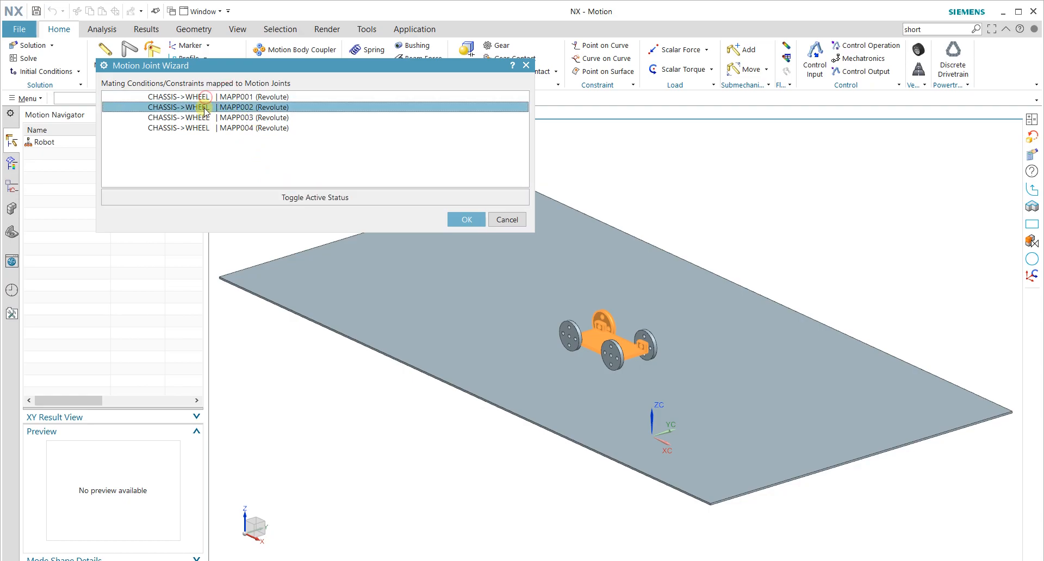
{"action": "left_click", "coordinate": [204, 108]}
{"action": "left_click", "coordinate": [204, 118]}
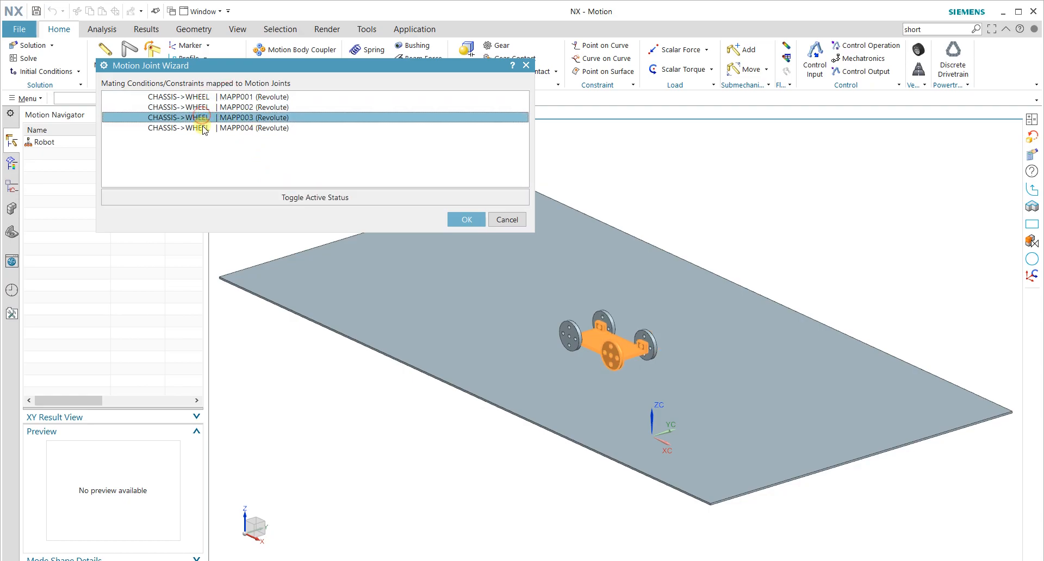
{"action": "left_click", "coordinate": [203, 129]}
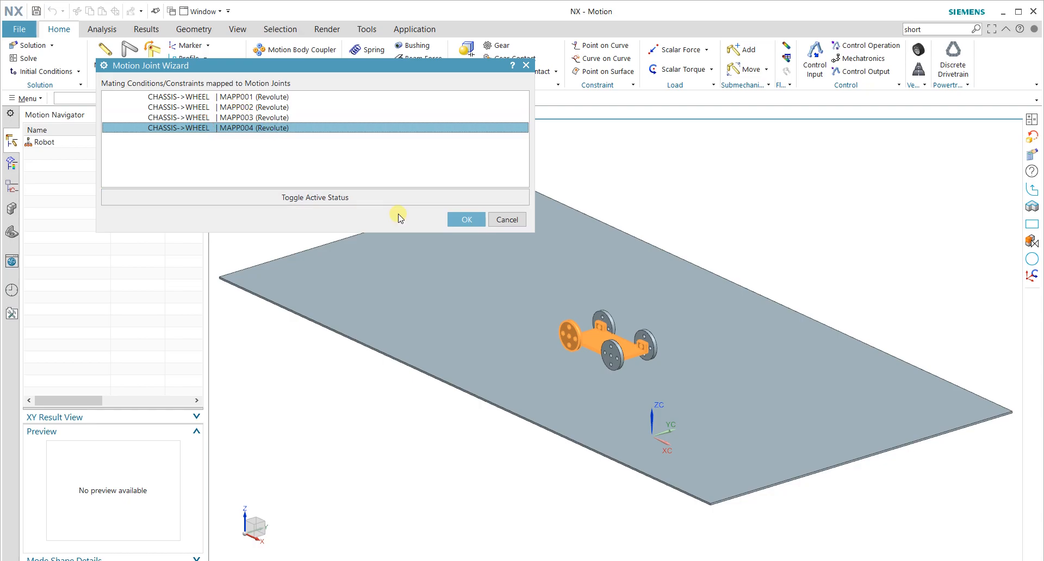
{"action": "left_click", "coordinate": [463, 220]}
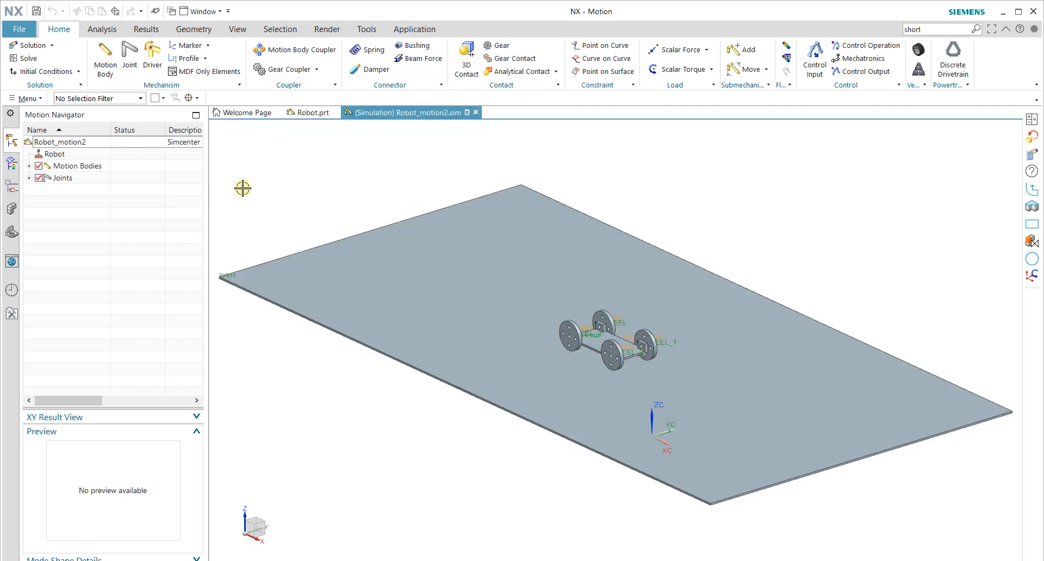
Step: Examine the simulation's lists of motion bodies and joints, highlighting the body WHEEL_3 in the model
{"action": "left_click", "coordinate": [30, 165]}
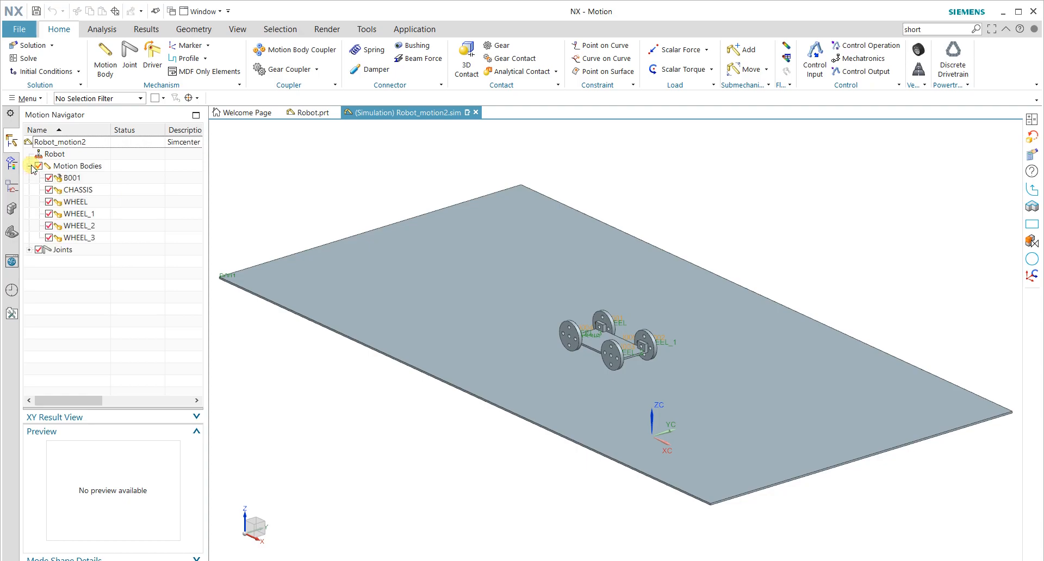
{"action": "left_click", "coordinate": [29, 250]}
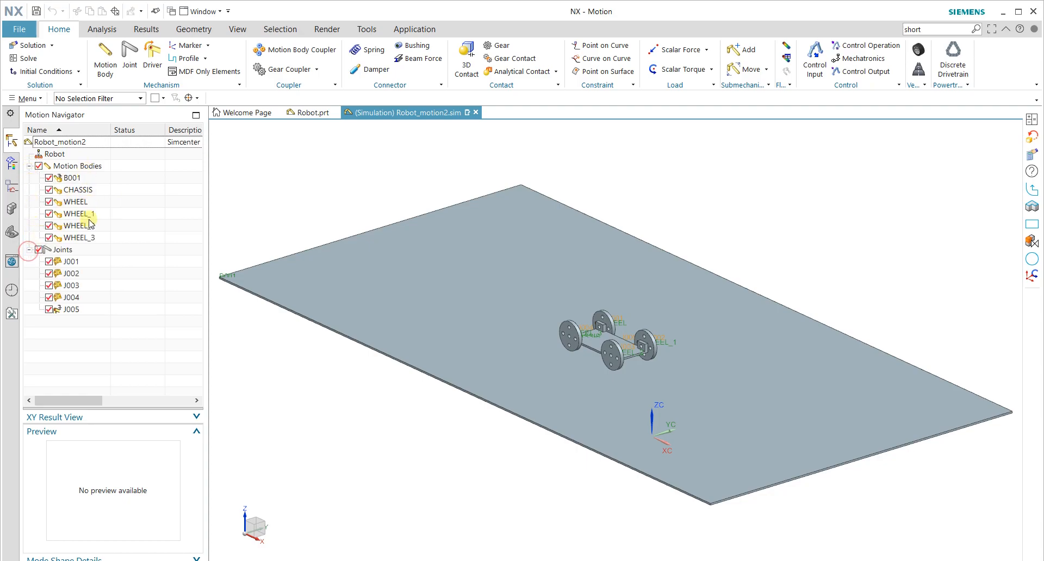
{"action": "left_click", "coordinate": [81, 236]}
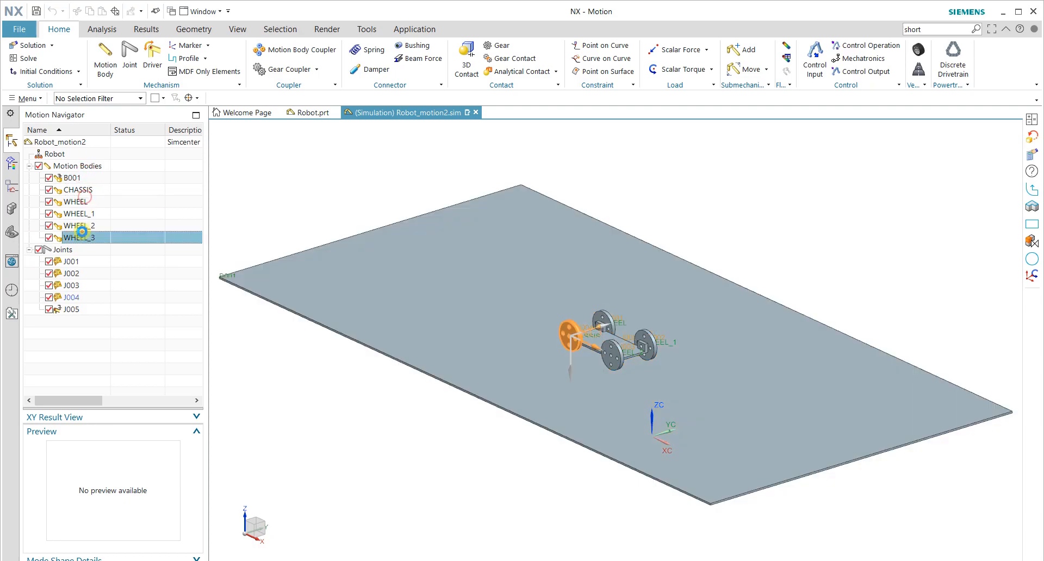
Step: Review revolute joint J001's action body, origin, vector and base body on the robot, and accept its definition
{"action": "left_click", "coordinate": [70, 261]}
{"action": "middle_click_drag", "start_coordinate": [380, 339], "coordinate": [536, 375]}
{"action": "scroll", "coordinate": [641, 306], "scroll_direction": "up", "scroll_amount": 5}
{"action": "scroll", "coordinate": [641, 306], "scroll_direction": "up", "scroll_amount": 2}
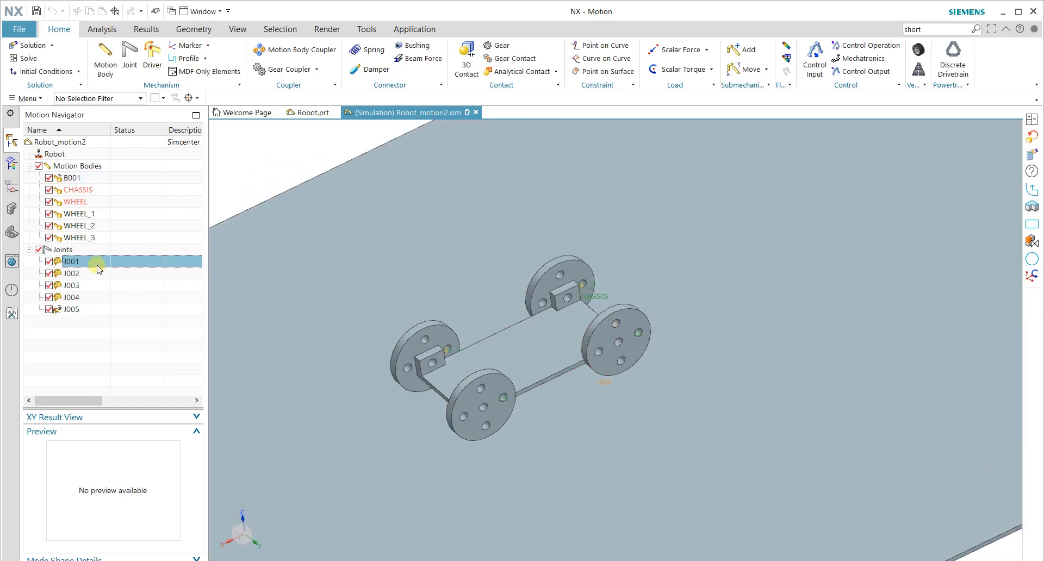
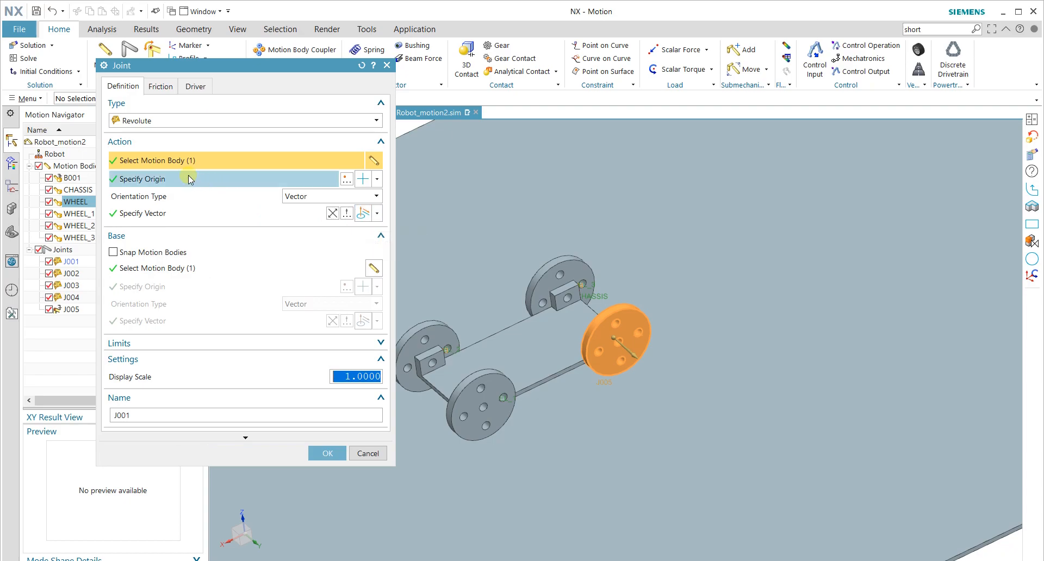
{"action": "scroll", "coordinate": [588, 318], "scroll_direction": "up", "scroll_amount": 3}
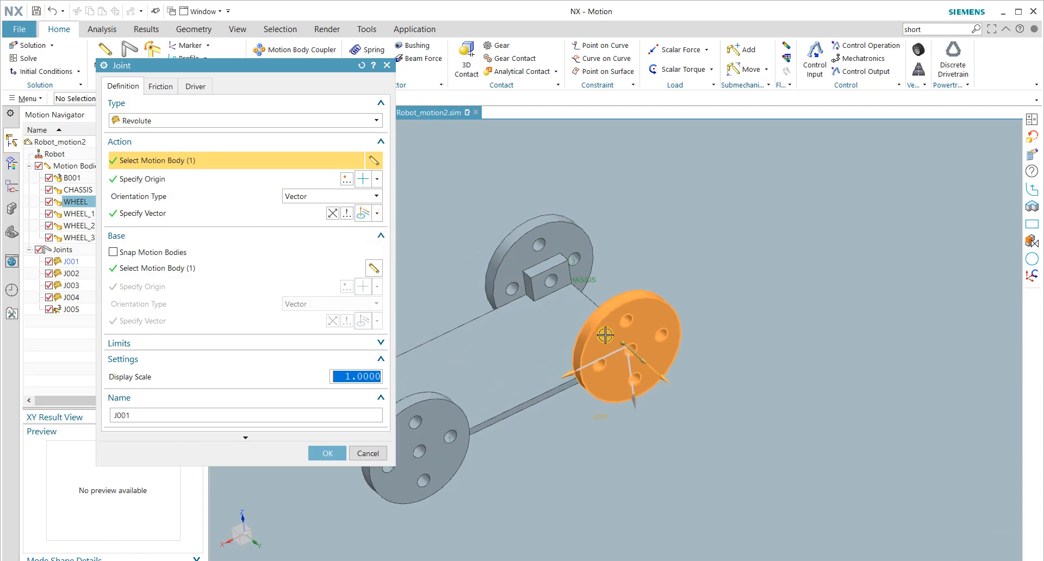
{"action": "left_click", "coordinate": [189, 185]}
{"action": "middle_click_drag", "start_coordinate": [459, 277], "coordinate": [571, 279]}
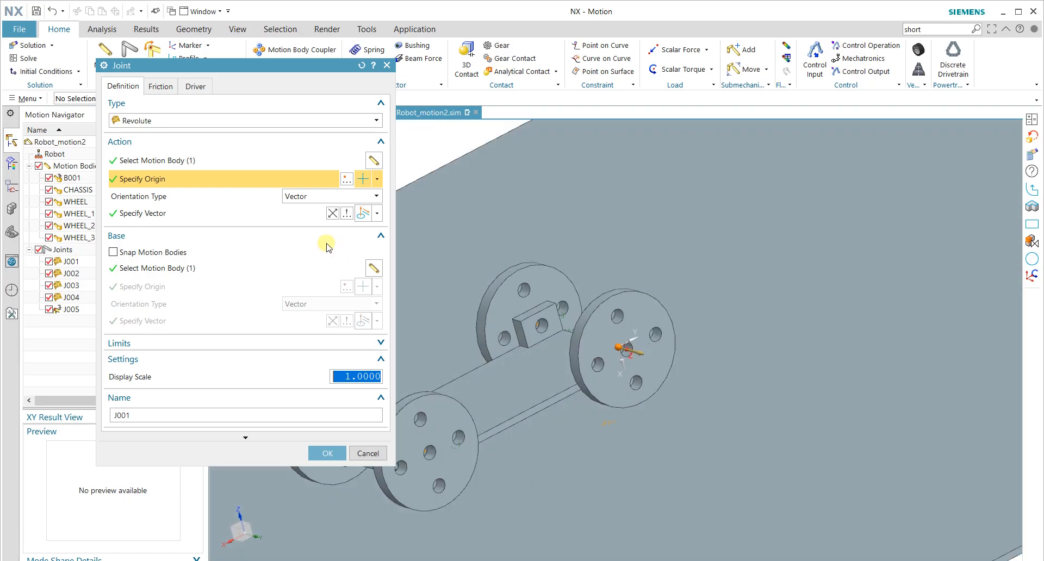
{"action": "left_click", "coordinate": [219, 219]}
{"action": "left_click", "coordinate": [196, 268]}
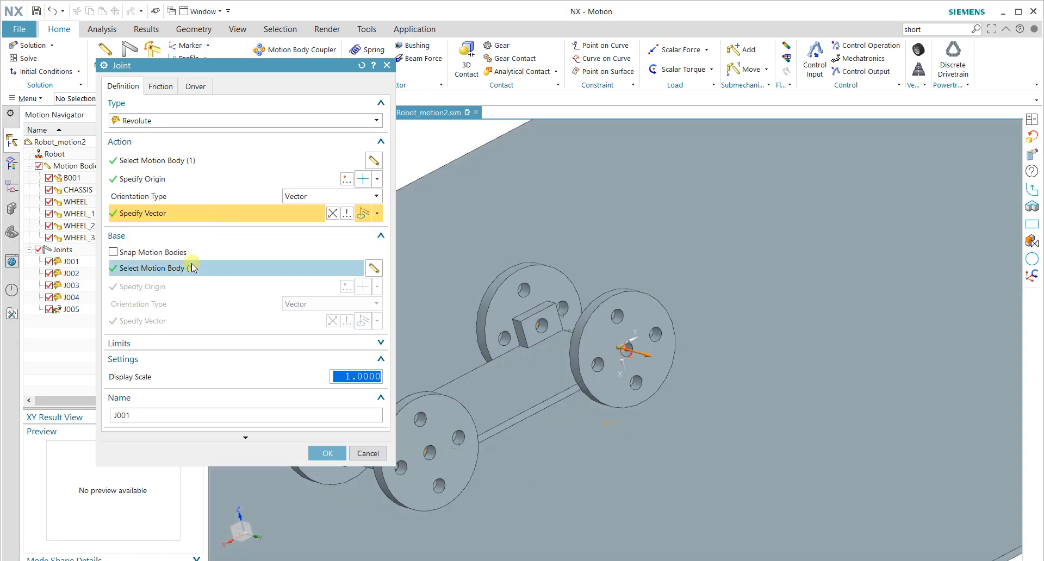
{"action": "middle_click_drag", "start_coordinate": [538, 326], "coordinate": [559, 375]}
{"action": "left_click", "coordinate": [327, 453]}
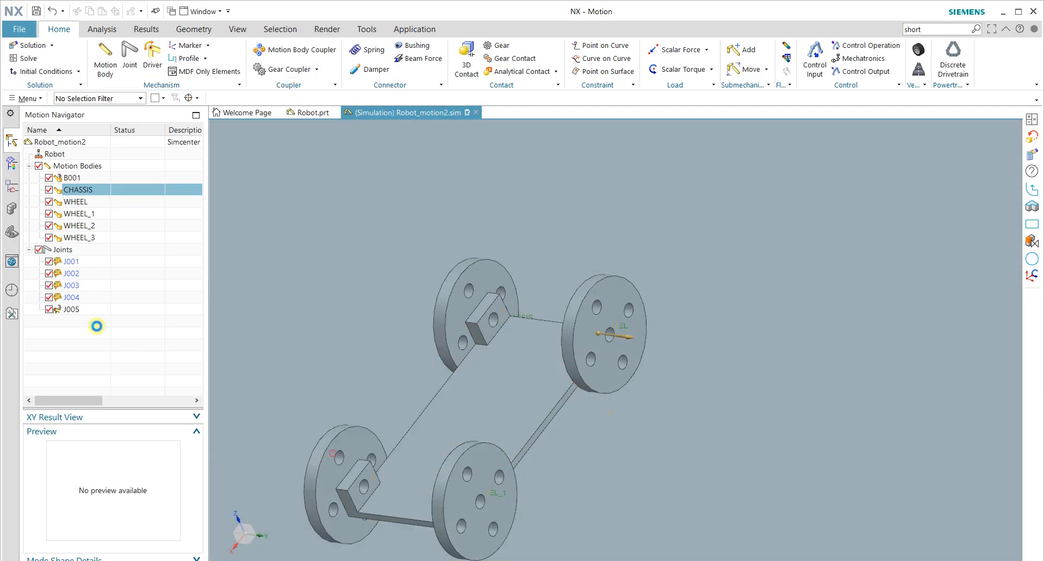
Step: Examine which motion bodies revolute joint J002 uses as its action and base
{"action": "left_click", "coordinate": [73, 273]}
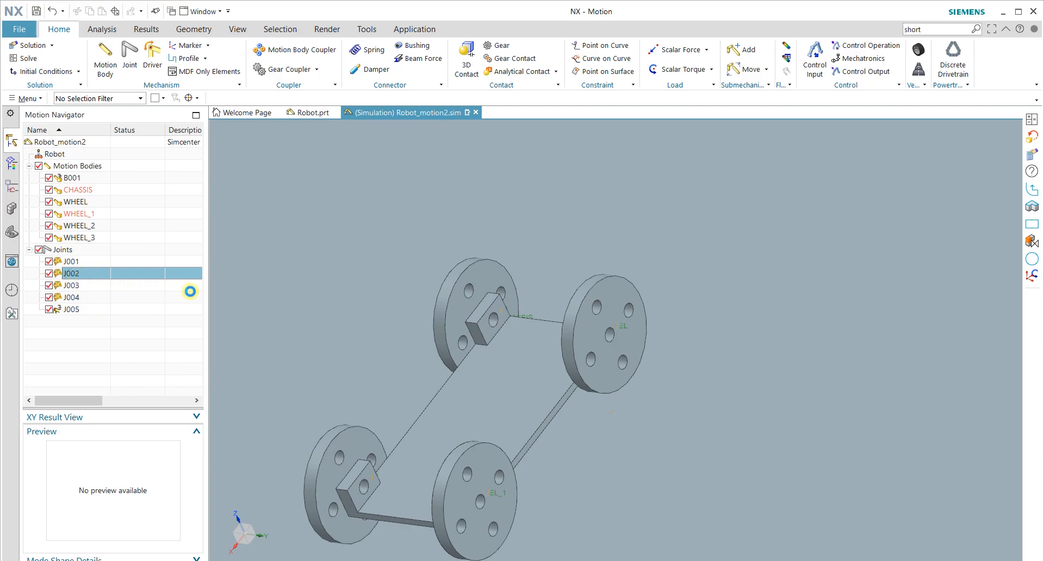
{"action": "middle_click_drag", "start_coordinate": [479, 311], "coordinate": [590, 310]}
{"action": "scroll", "coordinate": [591, 310], "scroll_direction": "up", "scroll_amount": 3}
{"action": "scroll", "coordinate": [591, 310], "scroll_direction": "down", "scroll_amount": 5}
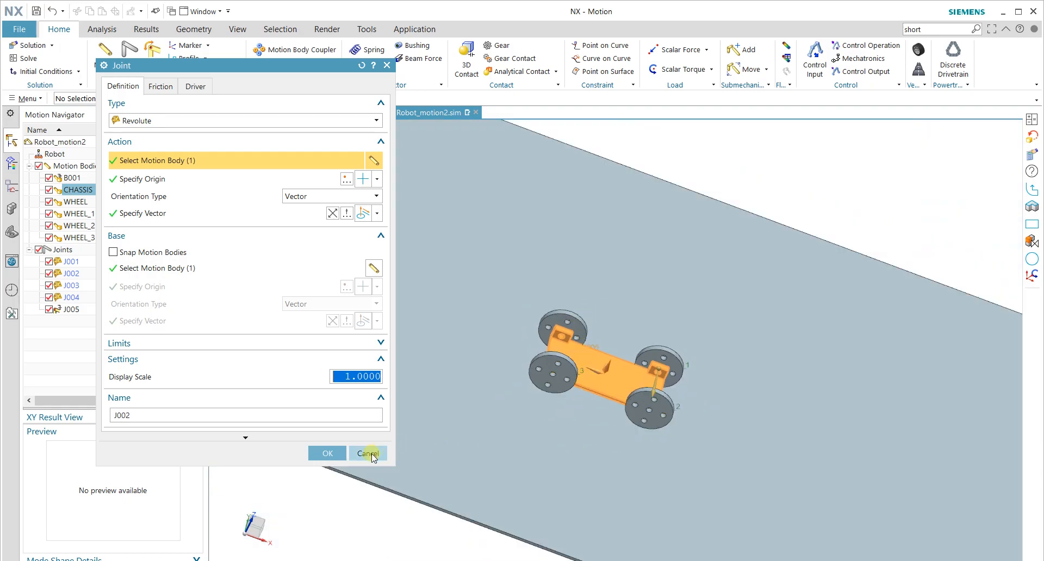
{"action": "middle_click_drag", "start_coordinate": [548, 405], "coordinate": [496, 396]}
{"action": "left_click", "coordinate": [202, 272]}
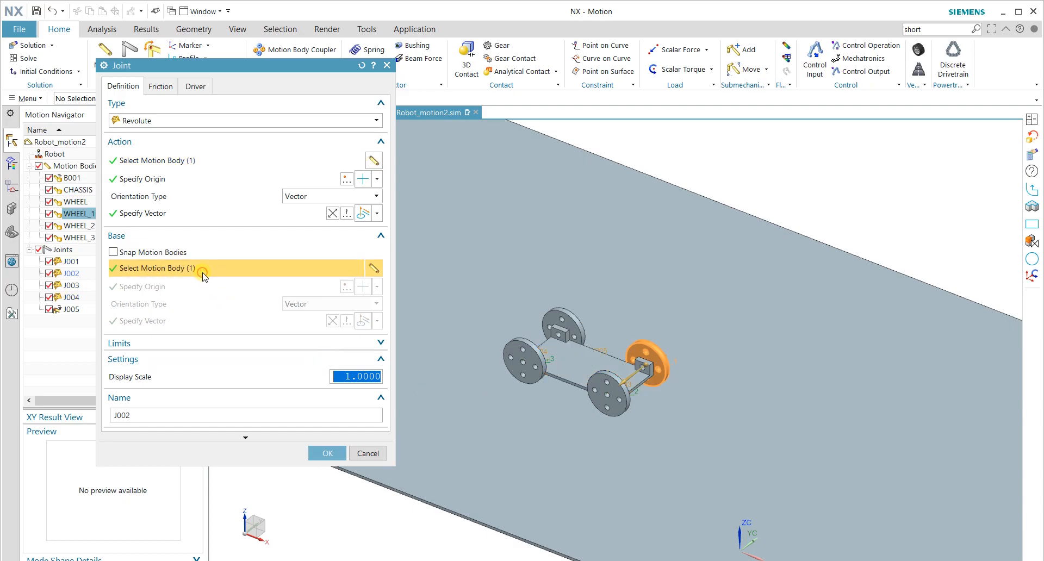
{"action": "left_click", "coordinate": [170, 160]}
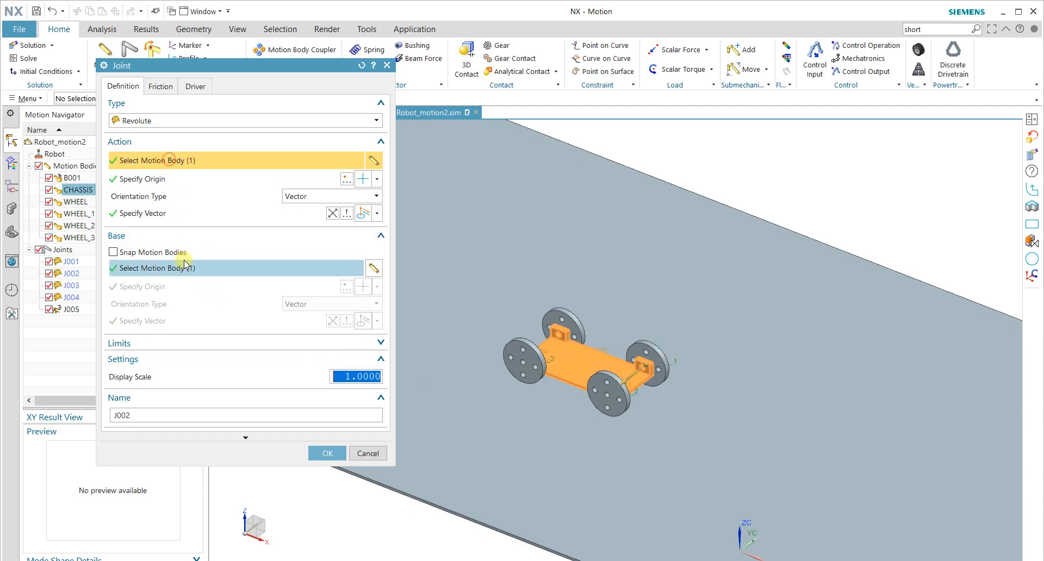
{"action": "left_click", "coordinate": [184, 268]}
{"action": "left_click", "coordinate": [190, 163]}
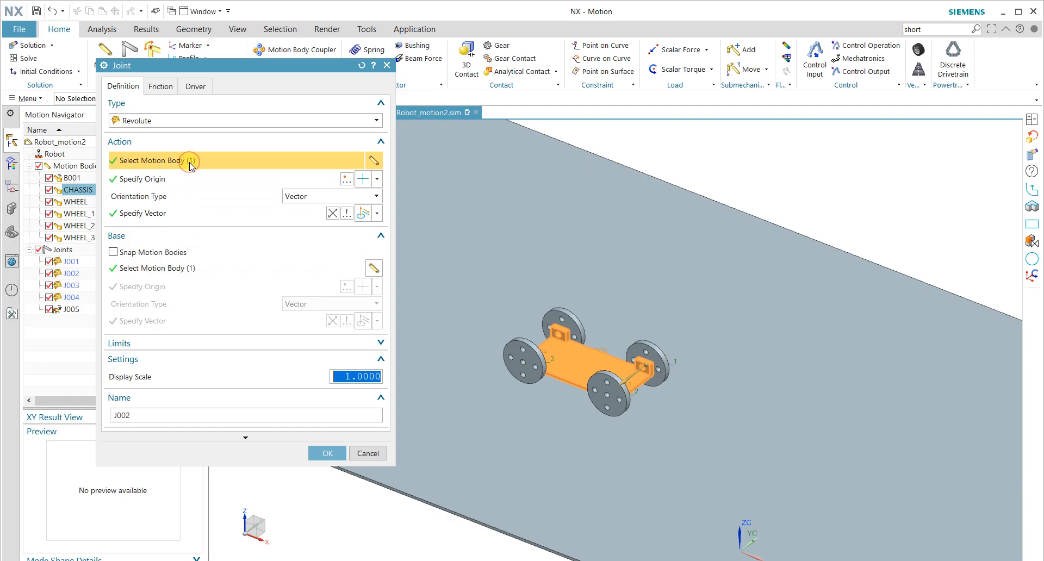
{"action": "scroll", "coordinate": [646, 424], "scroll_direction": "down", "scroll_amount": 3}
{"action": "scroll", "coordinate": [642, 368], "scroll_direction": "up", "scroll_amount": 4}
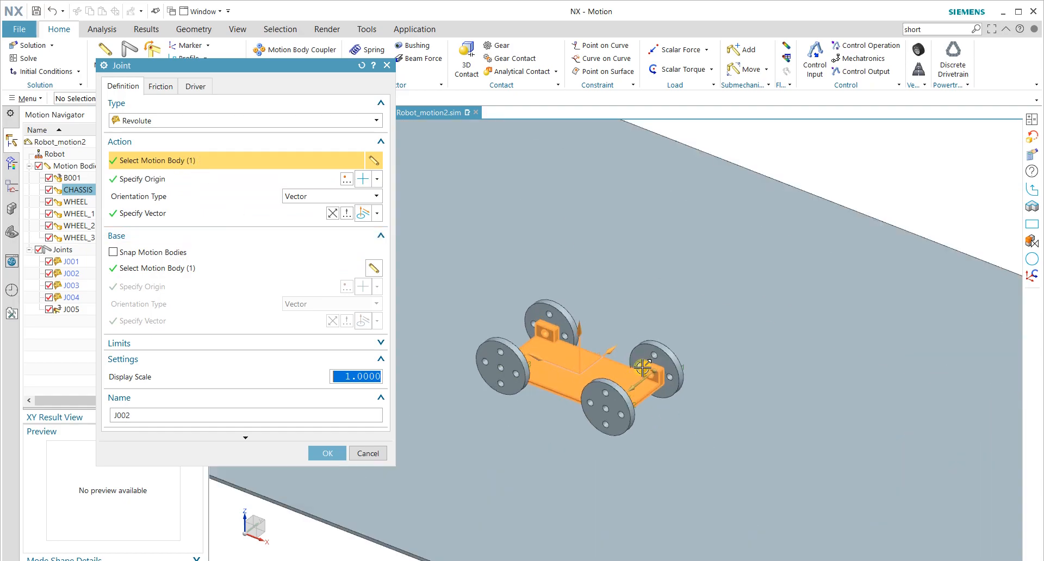
{"action": "left_click", "coordinate": [212, 267]}
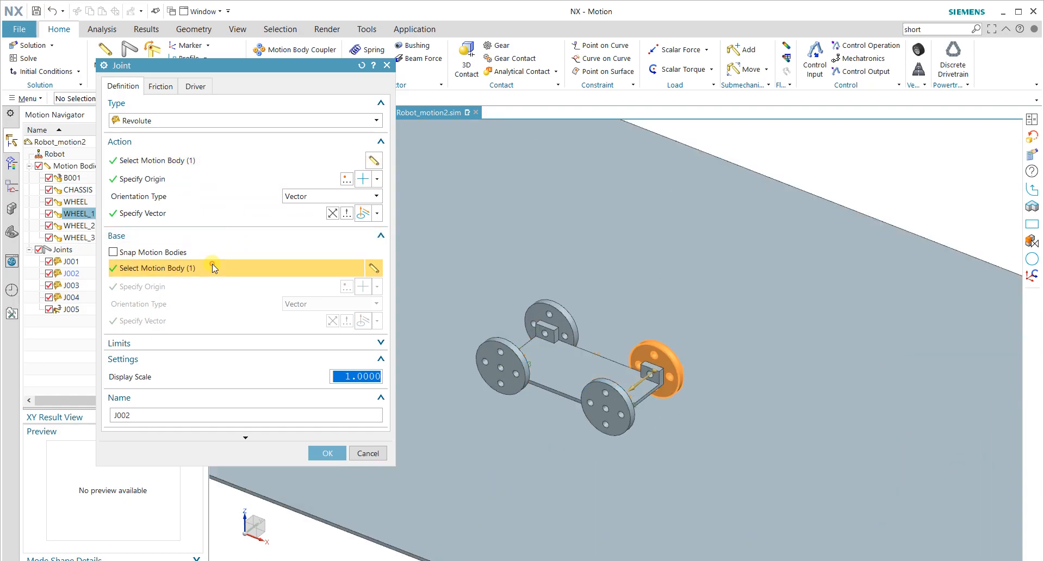
Step: Redefine joint J002 with WHEEL_1 as the action body and CHASSIS as the base body, keeping its origin and vector
{"action": "left_click", "coordinate": [164, 160]}
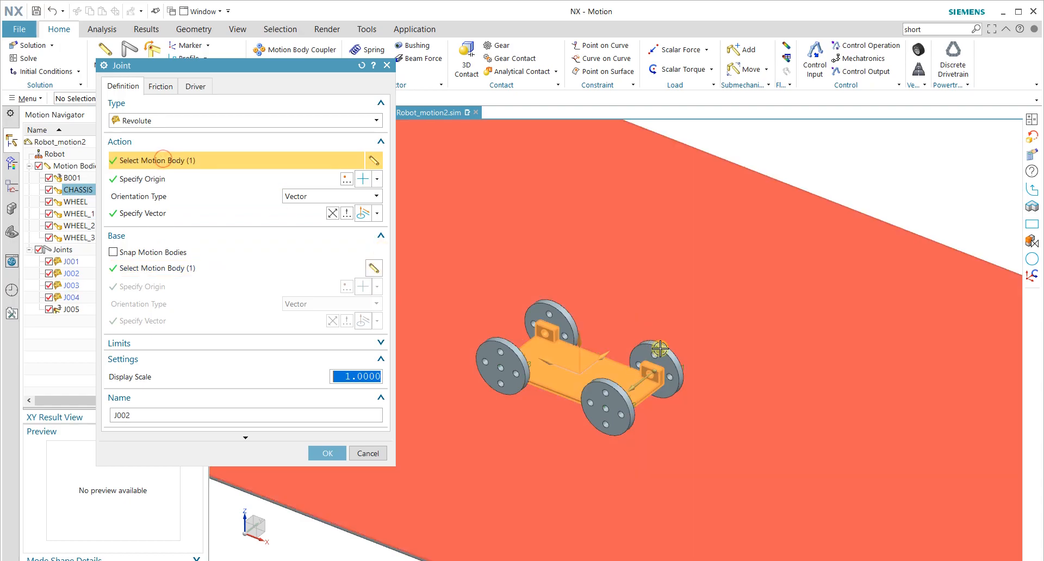
{"action": "left_click", "coordinate": [661, 358]}
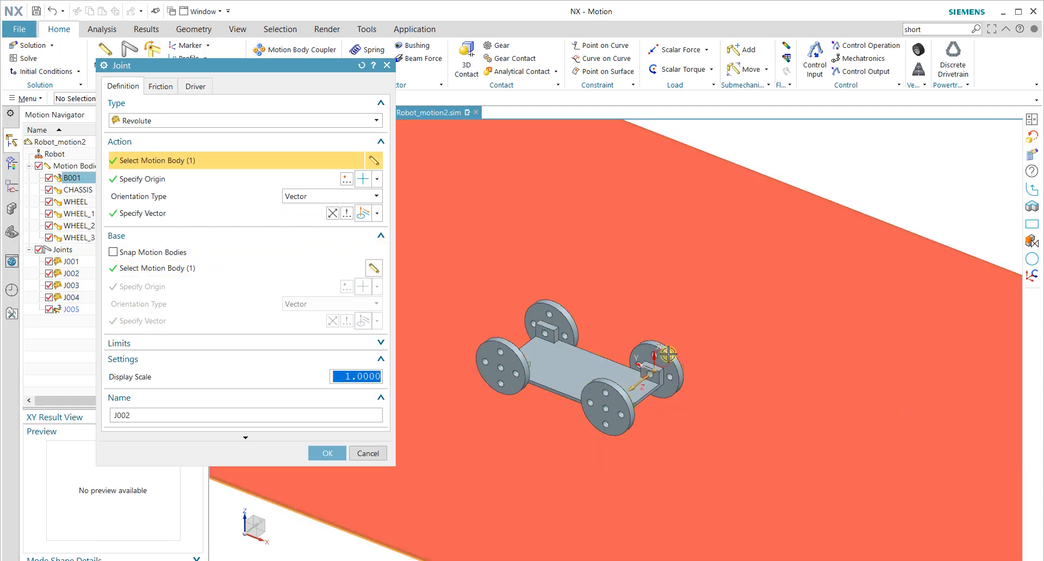
{"action": "left_click", "coordinate": [205, 268]}
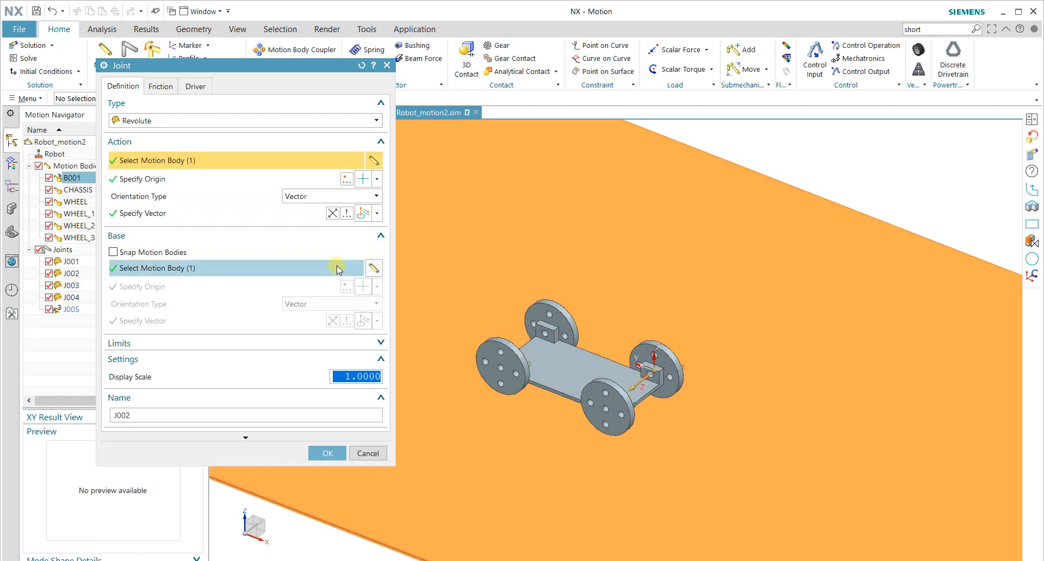
{"action": "left_click", "coordinate": [579, 368]}
{"action": "left_click", "coordinate": [185, 161]}
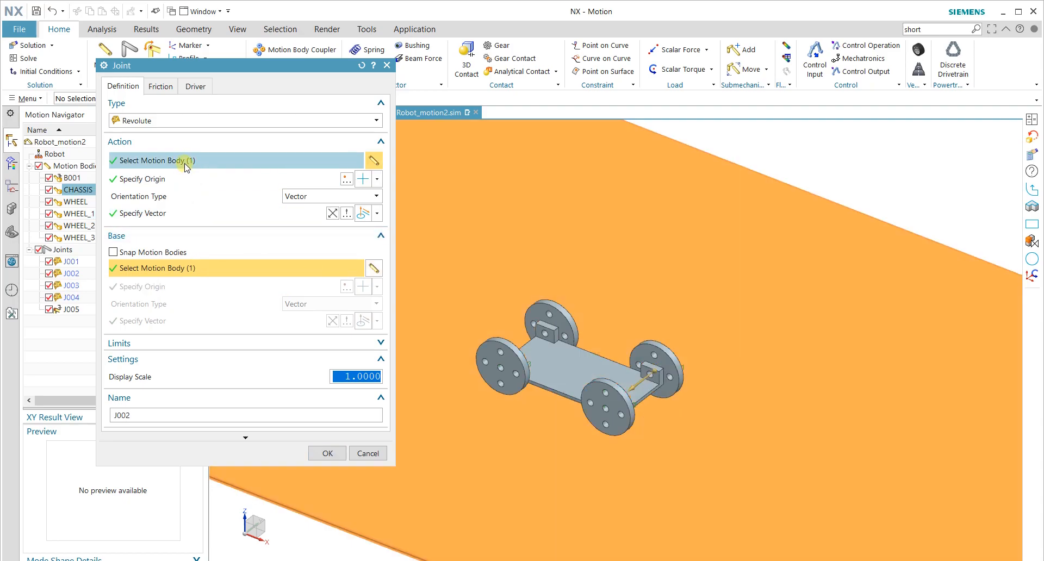
{"action": "left_click", "coordinate": [670, 358]}
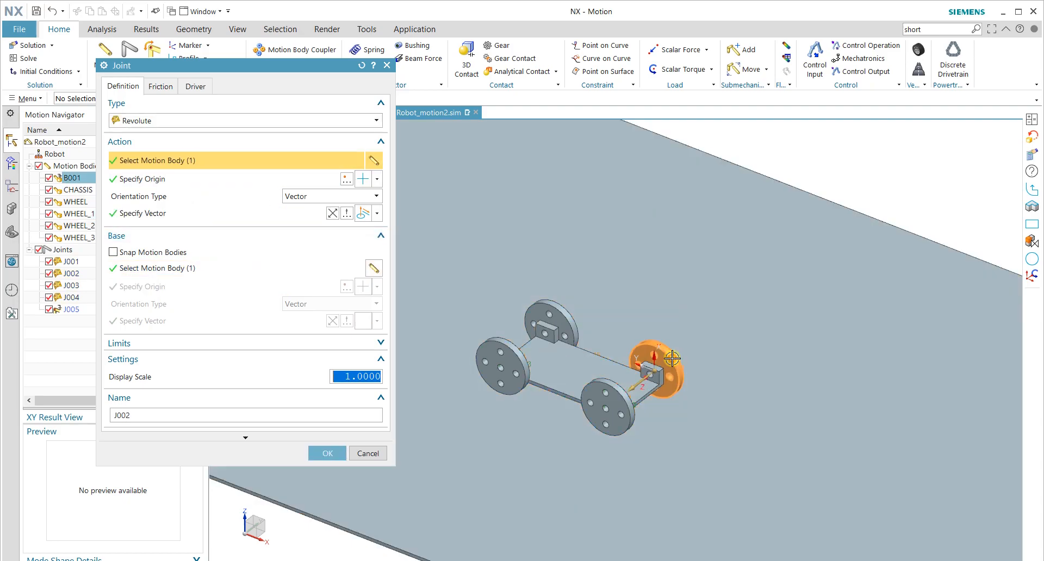
{"action": "left_click", "coordinate": [162, 179]}
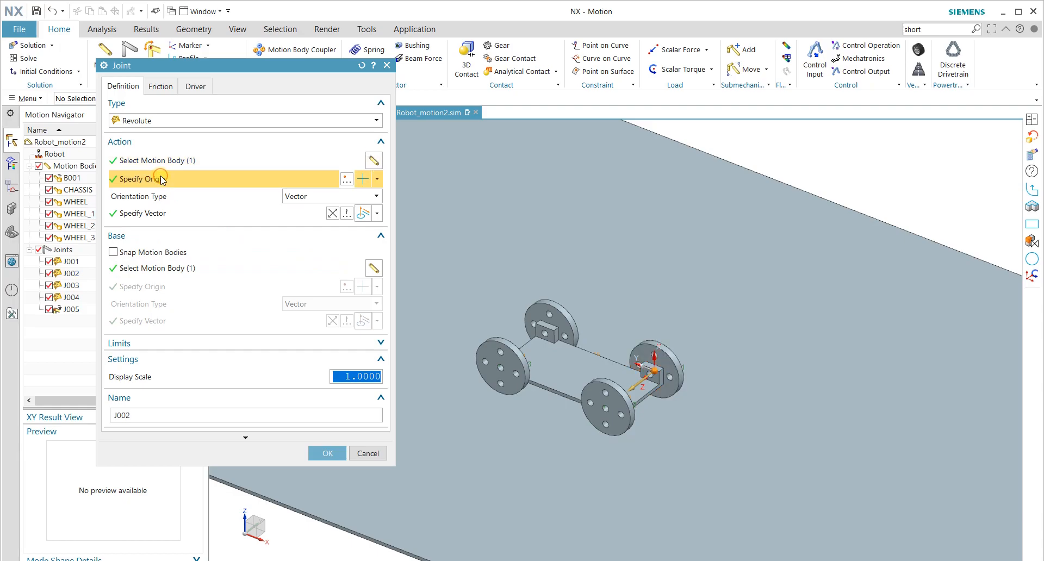
{"action": "left_click", "coordinate": [168, 215]}
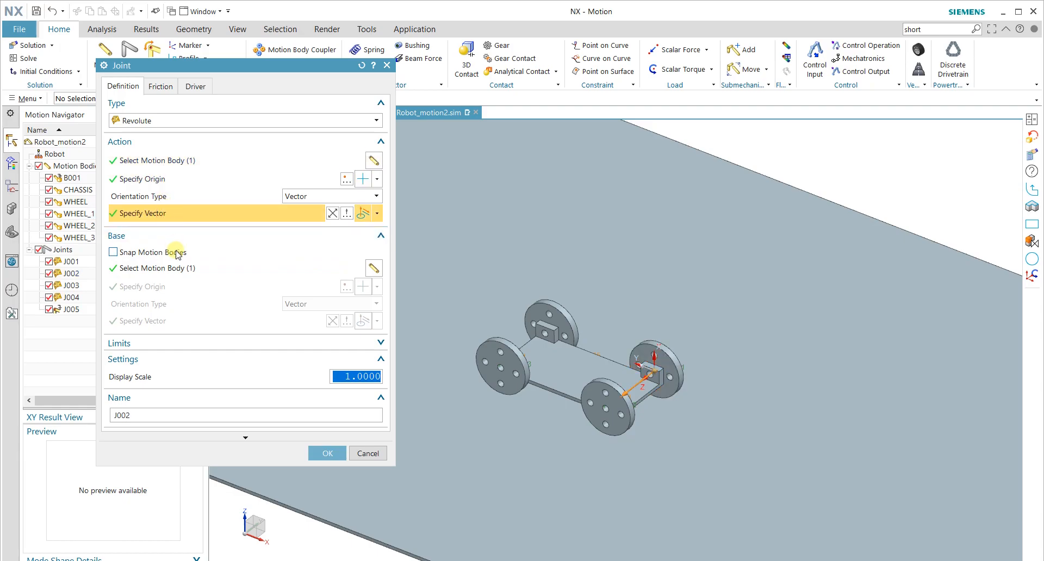
{"action": "left_click", "coordinate": [180, 268]}
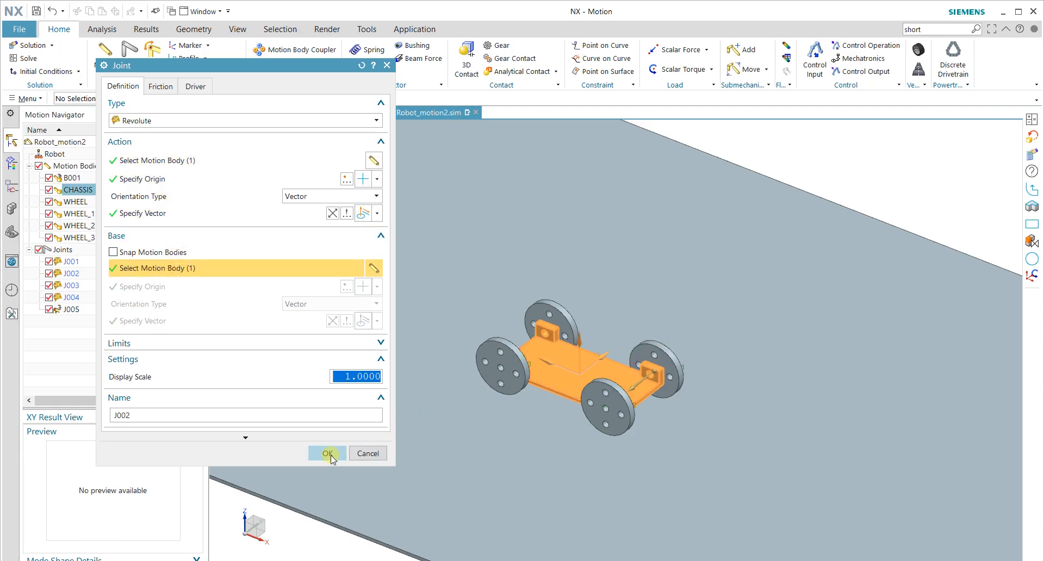
{"action": "left_click", "coordinate": [328, 454]}
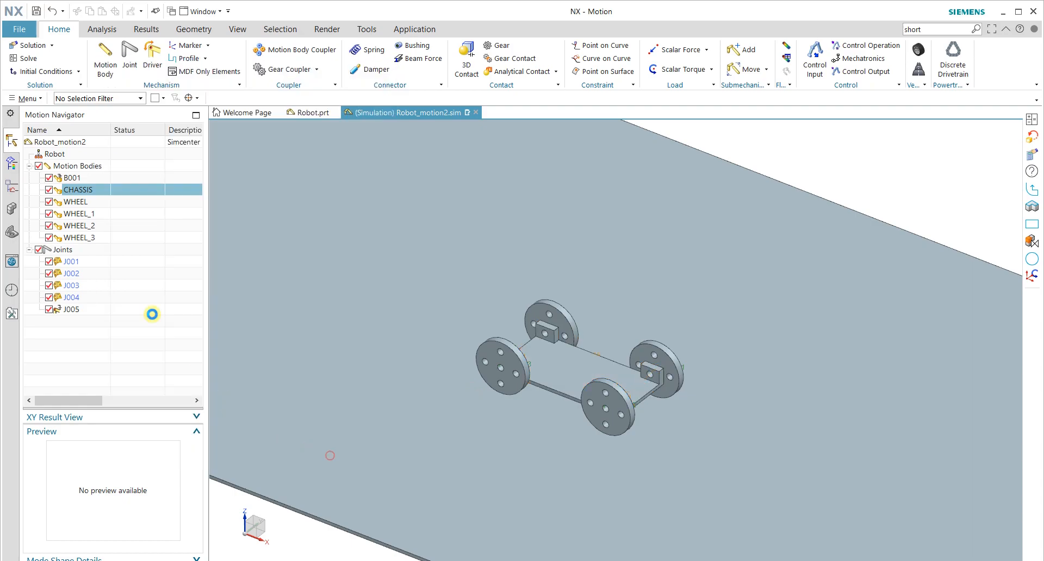
Step: Check which motion bodies joints J002 and J001 connect
{"action": "left_click", "coordinate": [99, 269]}
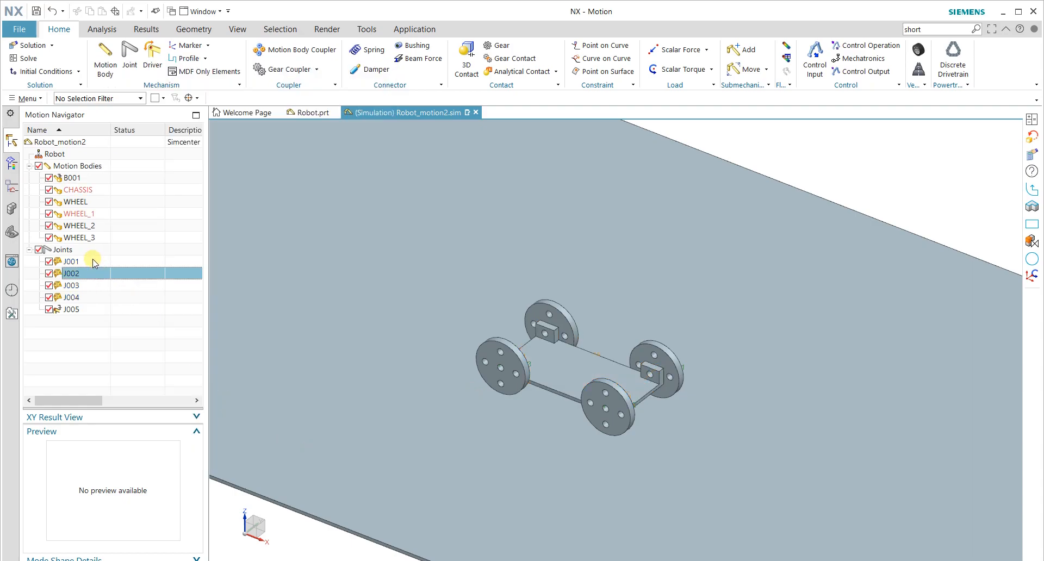
{"action": "left_click", "coordinate": [92, 261]}
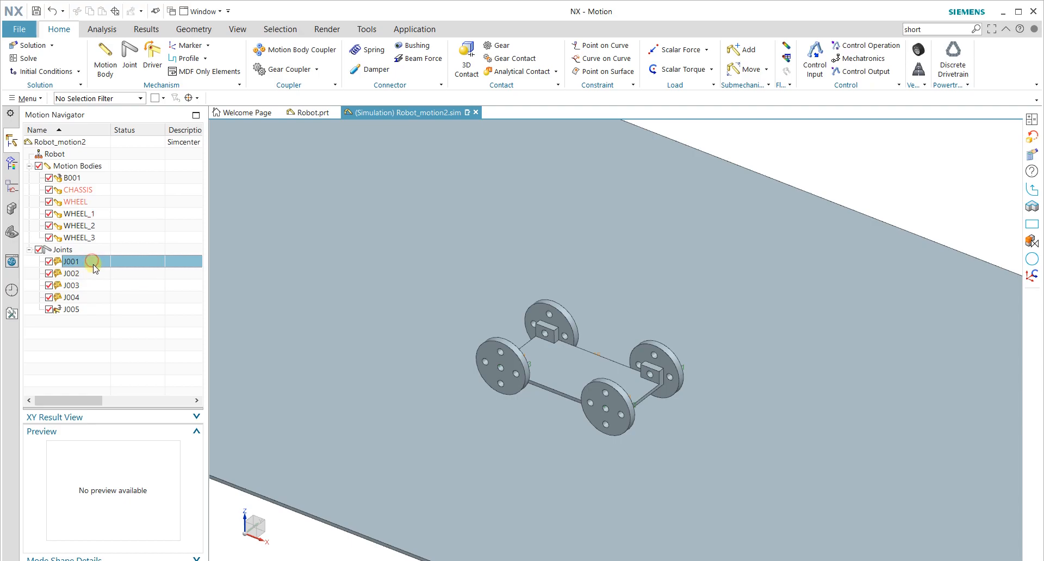
{"action": "left_click", "coordinate": [94, 272]}
Step: Redefine joint J003 with WHEEL_2 as the action body and CHASSIS as the base body
{"action": "left_click", "coordinate": [83, 286]}
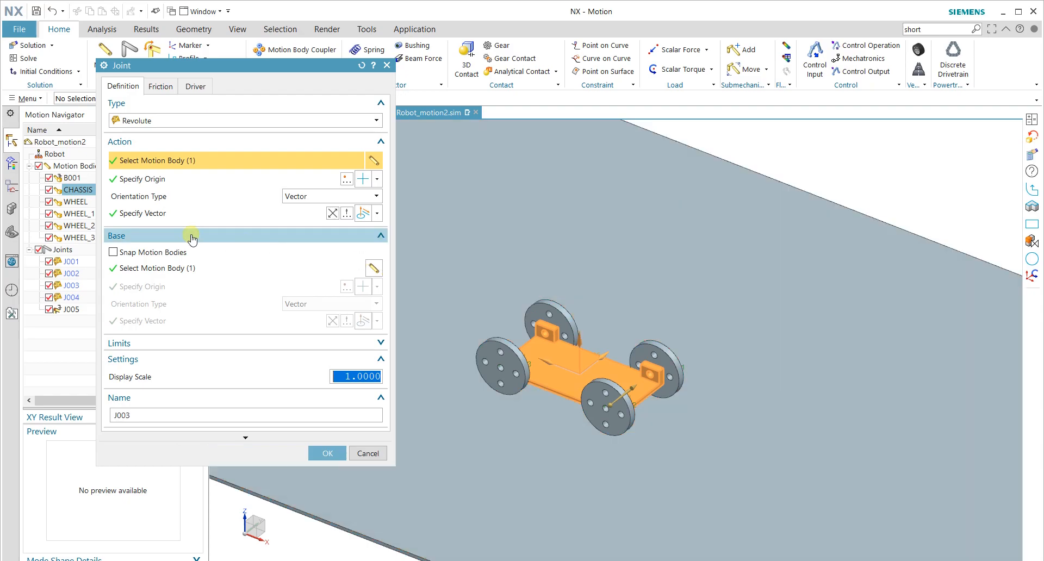
{"action": "left_click", "coordinate": [179, 270]}
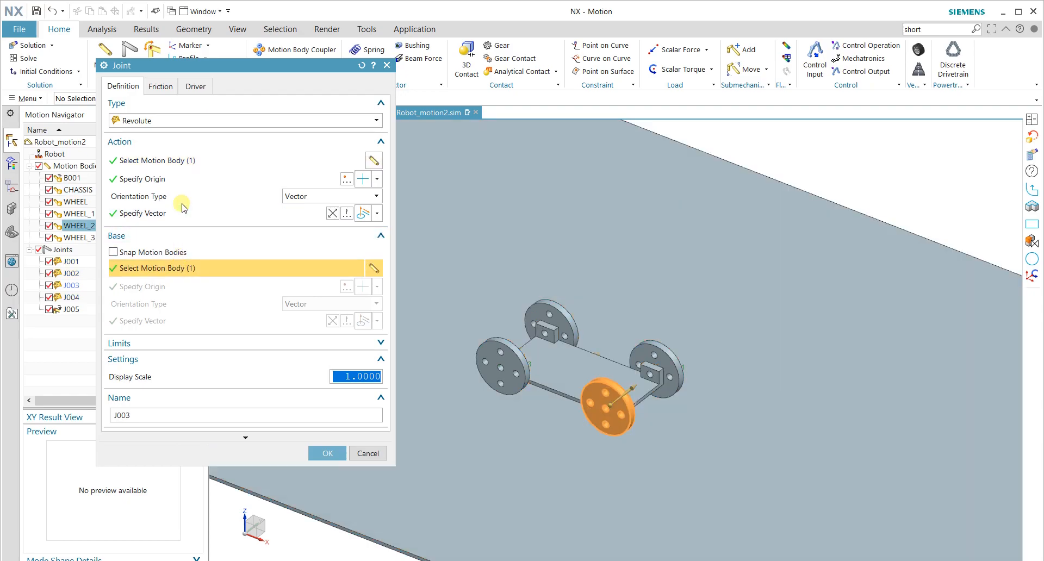
{"action": "left_click", "coordinate": [175, 161]}
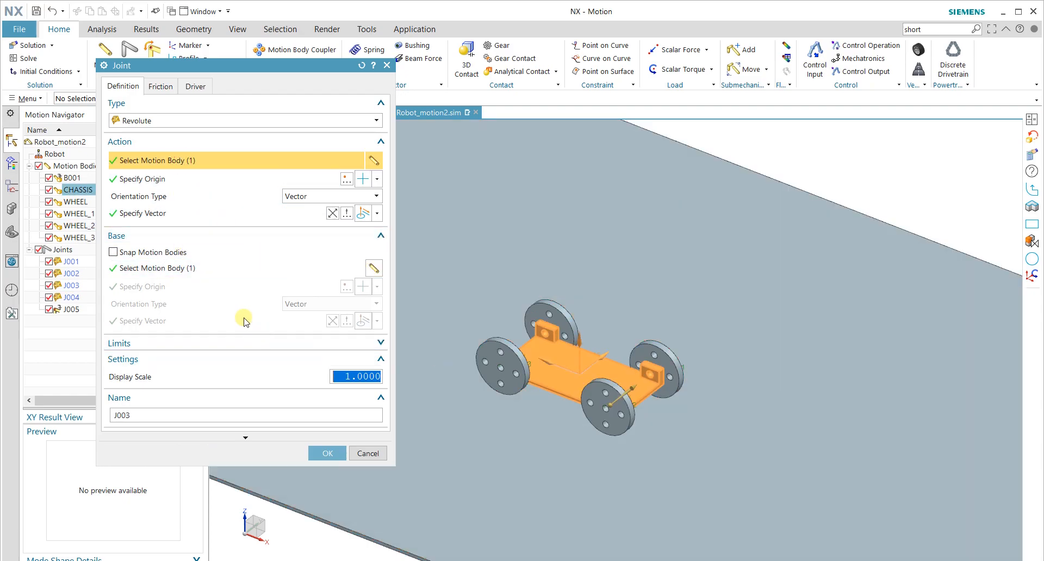
{"action": "left_click", "coordinate": [210, 270]}
{"action": "left_click", "coordinate": [190, 163]}
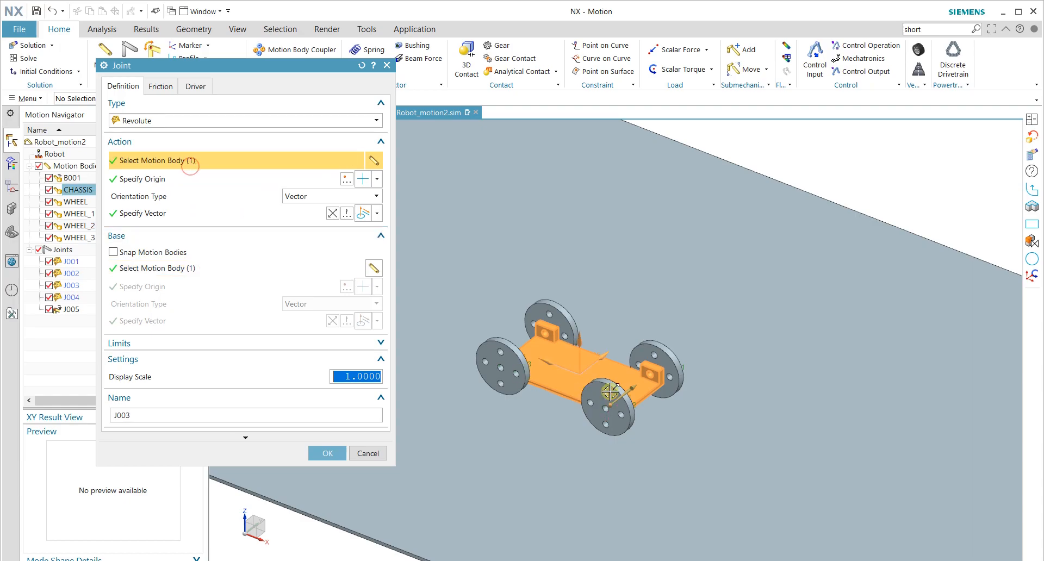
{"action": "left_click", "coordinate": [222, 268]}
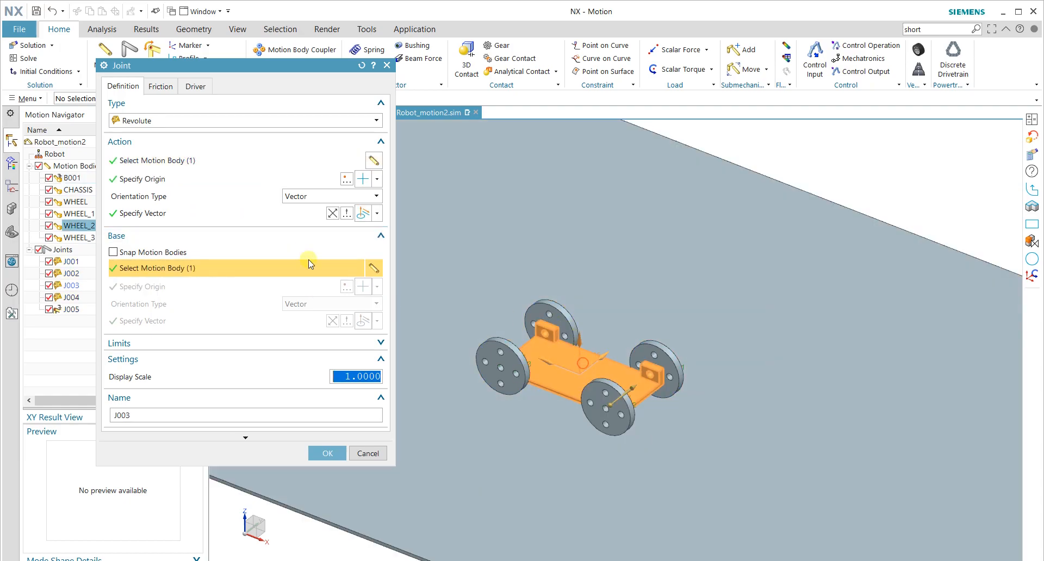
{"action": "left_click", "coordinate": [206, 159]}
{"action": "left_click", "coordinate": [614, 386]}
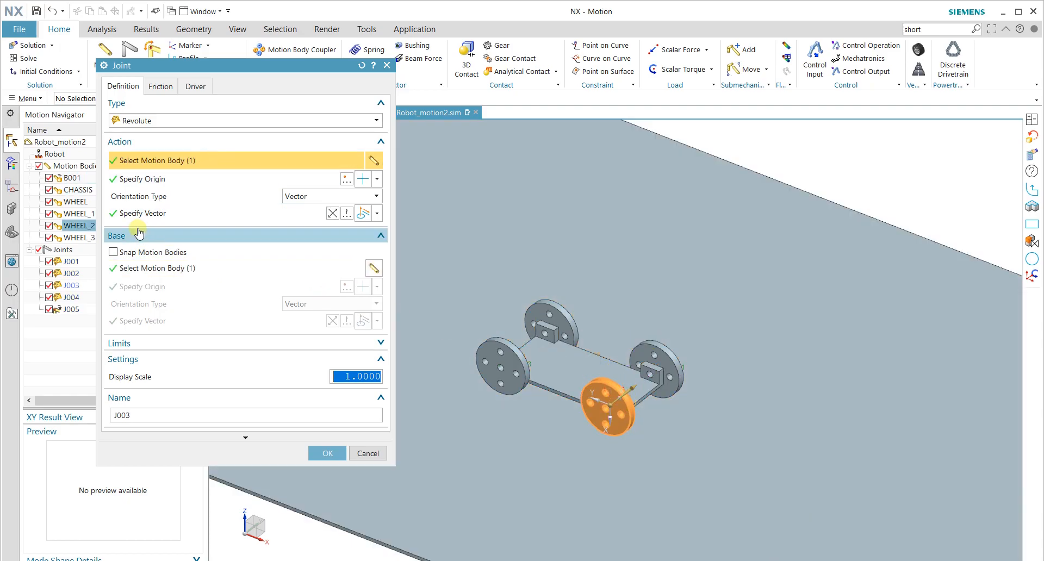
{"action": "left_click", "coordinate": [327, 453]}
Step: Review revolute joint J004's action body, base body and origin, and accept its definition
{"action": "left_click", "coordinate": [87, 298]}
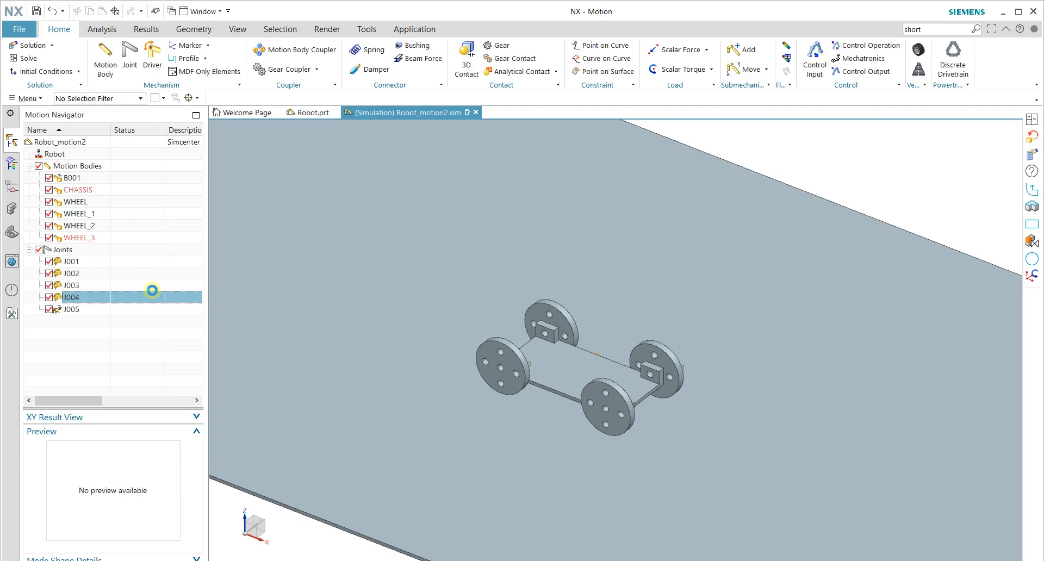
{"action": "double_click", "coordinate": [152, 293]}
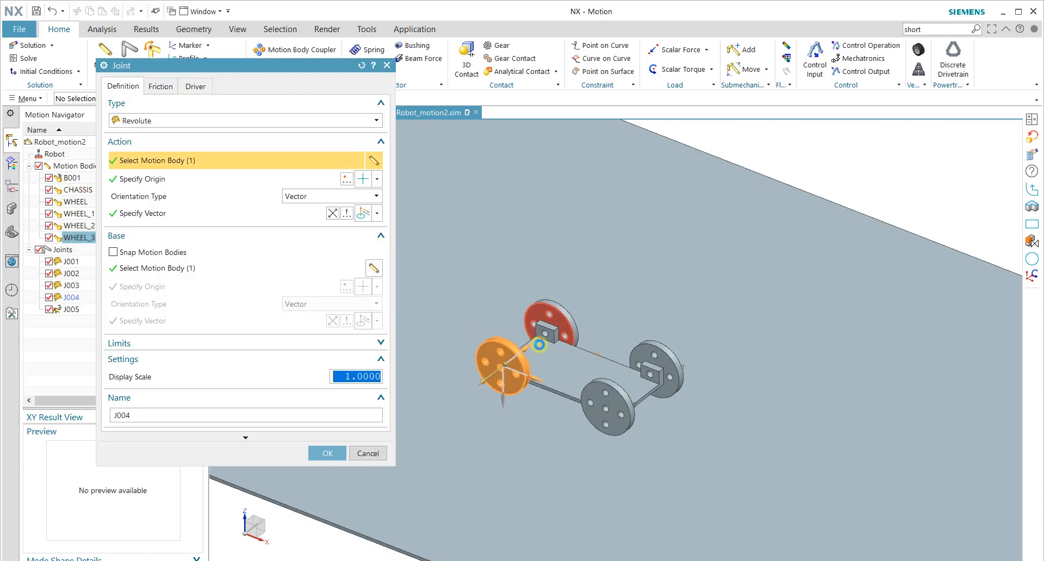
{"action": "left_click", "coordinate": [179, 267]}
{"action": "left_click", "coordinate": [176, 180]}
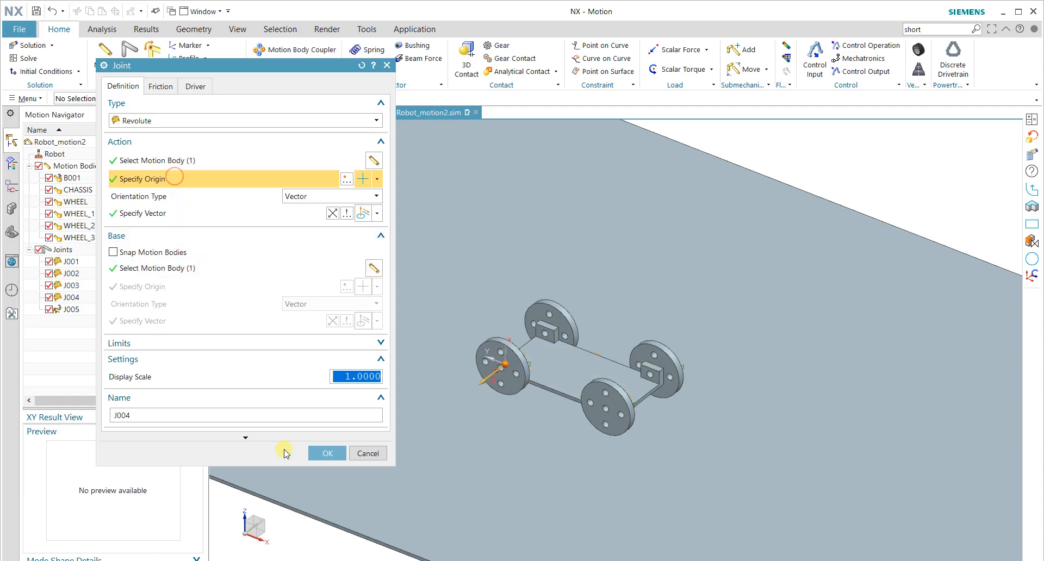
{"action": "left_click", "coordinate": [327, 453]}
Step: Review the definition of fixed joint J005 on the ground plate B001 and accept it
{"action": "left_click", "coordinate": [85, 309]}
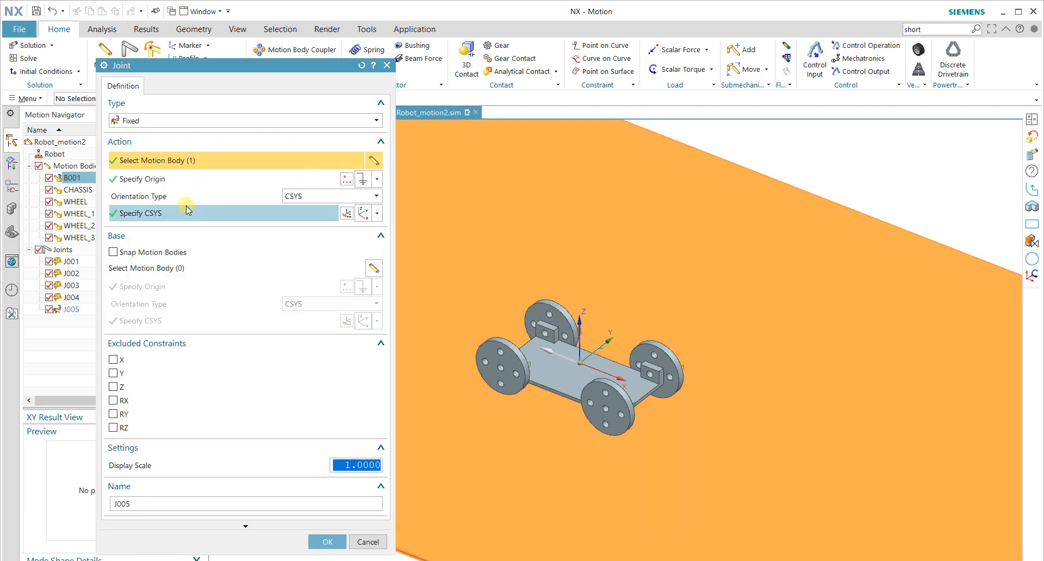
{"action": "left_click", "coordinate": [328, 541]}
{"action": "scroll", "coordinate": [489, 351], "scroll_direction": "down", "scroll_amount": 3}
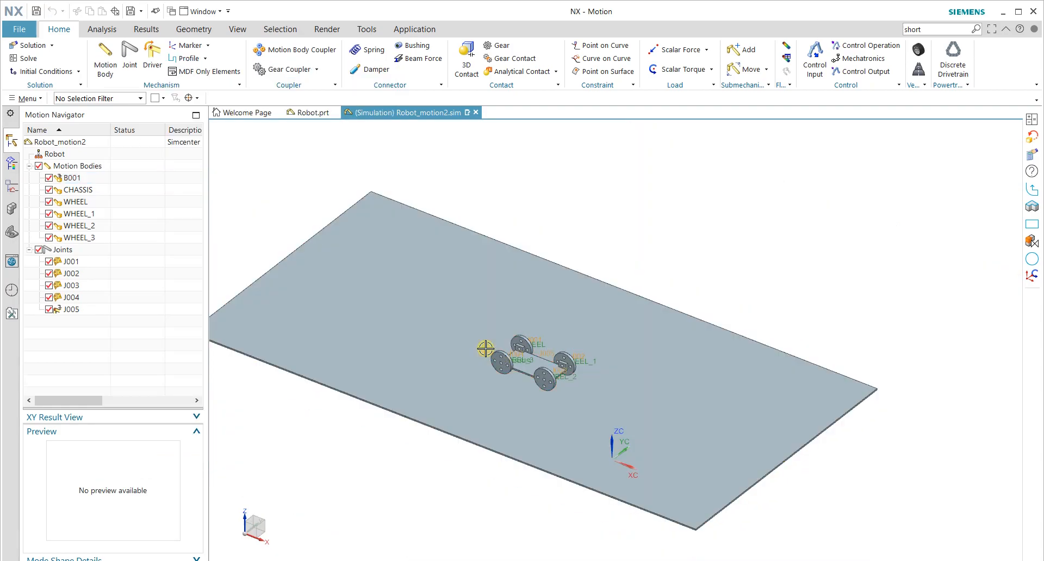
Step: Save the Robot_motion2 simulation
{"action": "key", "text": "ctrl+s"}
{"action": "left_click", "coordinate": [544, 279]}
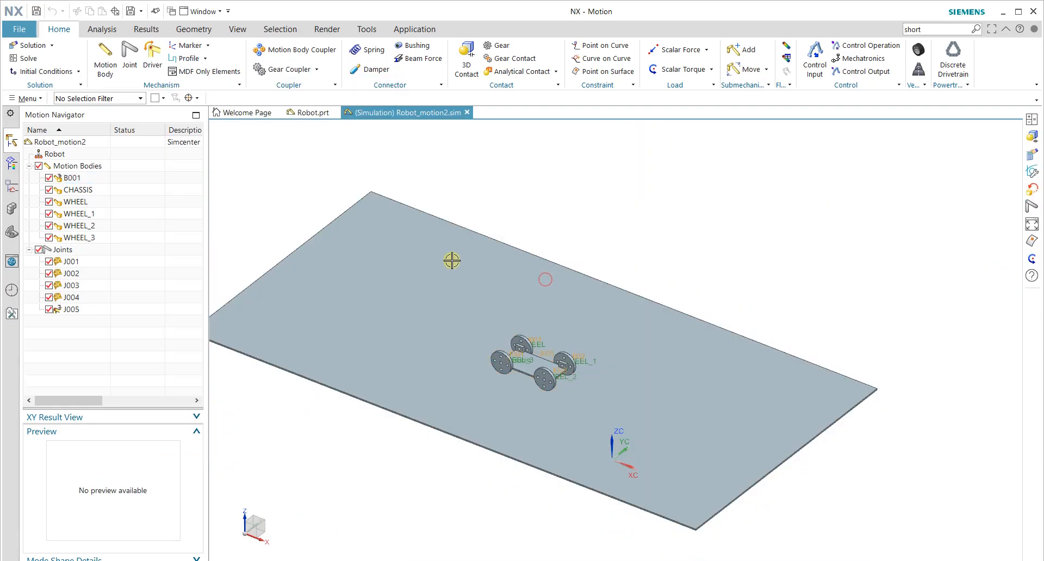
{"action": "key", "text": "ctrl+f"}
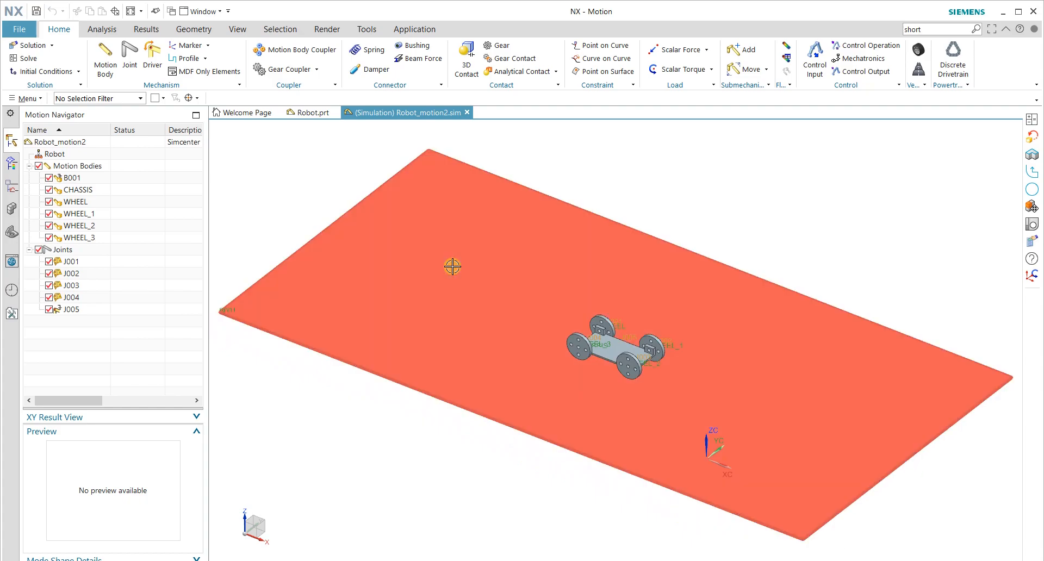
Step: Create a 3D CAD contact between the ground plate B001 and WHEEL_1 with Coulomb friction ON
{"action": "scroll", "coordinate": [637, 325], "scroll_direction": "up", "scroll_amount": 2}
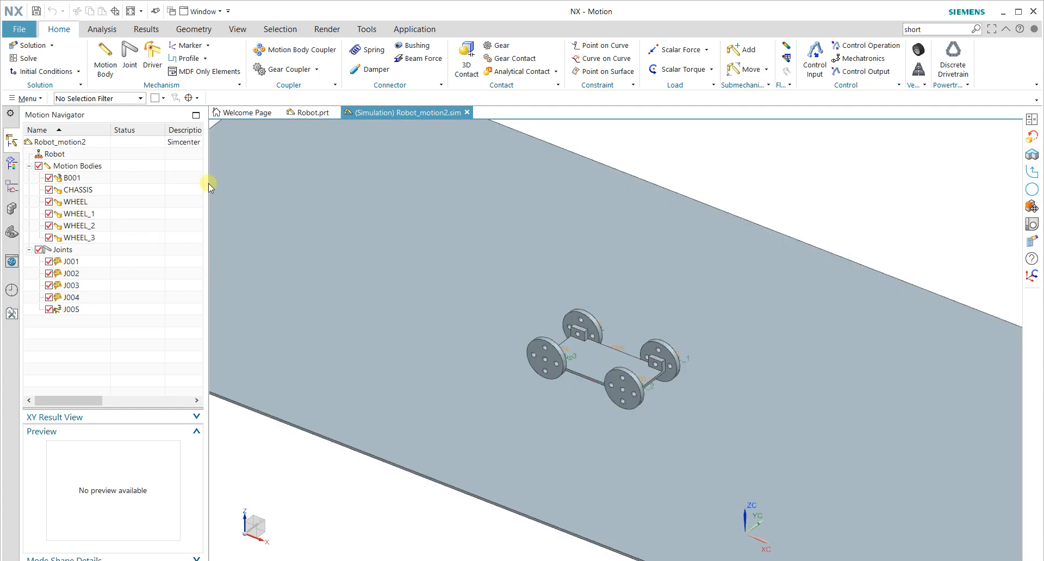
{"action": "scroll", "coordinate": [372, 214], "scroll_direction": "down", "scroll_amount": 2}
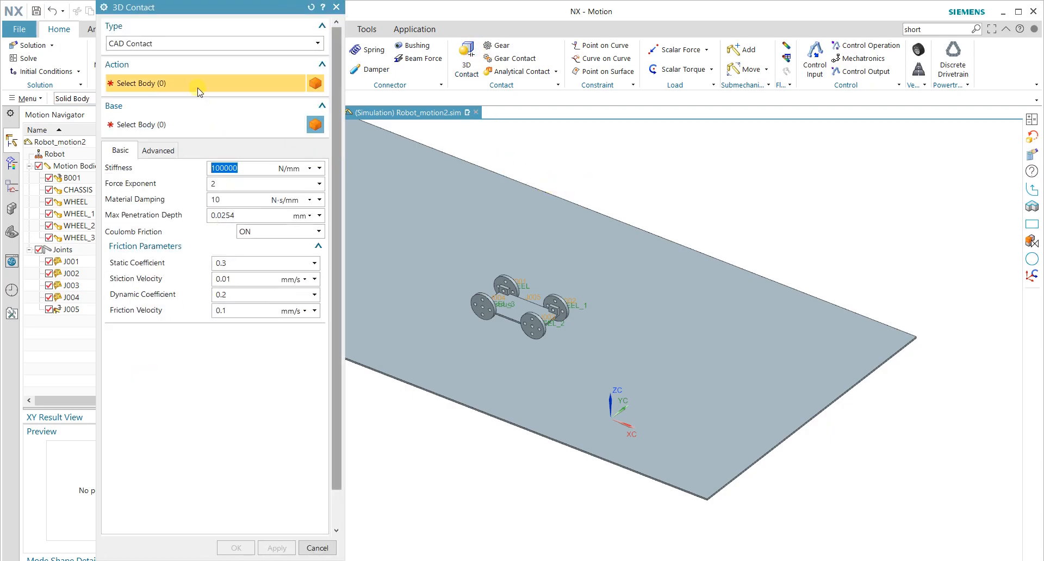
{"action": "scroll", "coordinate": [530, 272], "scroll_direction": "up", "scroll_amount": 3}
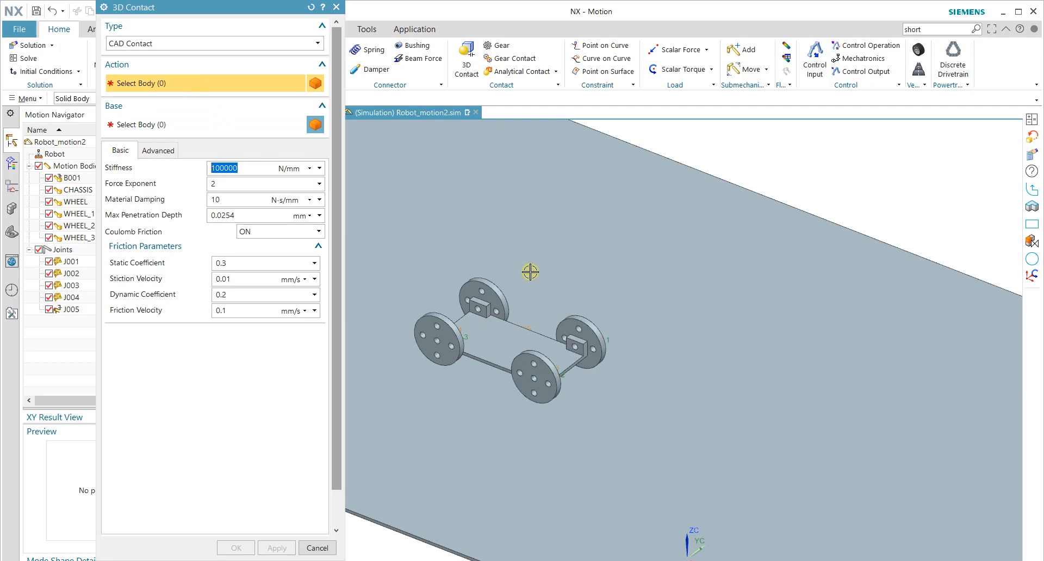
{"action": "left_click", "coordinate": [269, 231]}
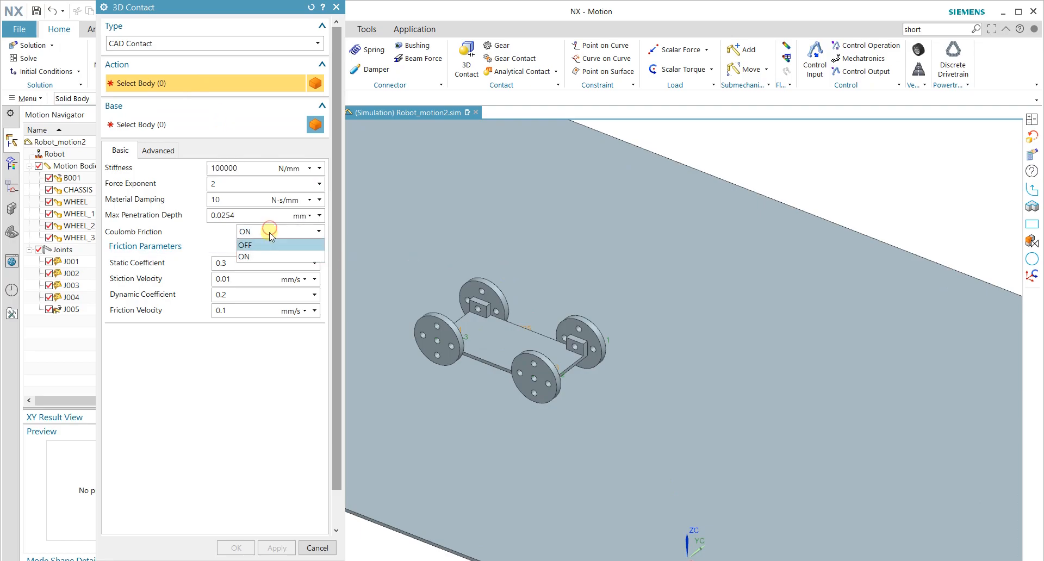
{"action": "left_click", "coordinate": [276, 244]}
{"action": "left_click", "coordinate": [262, 233]}
{"action": "left_click", "coordinate": [253, 249]}
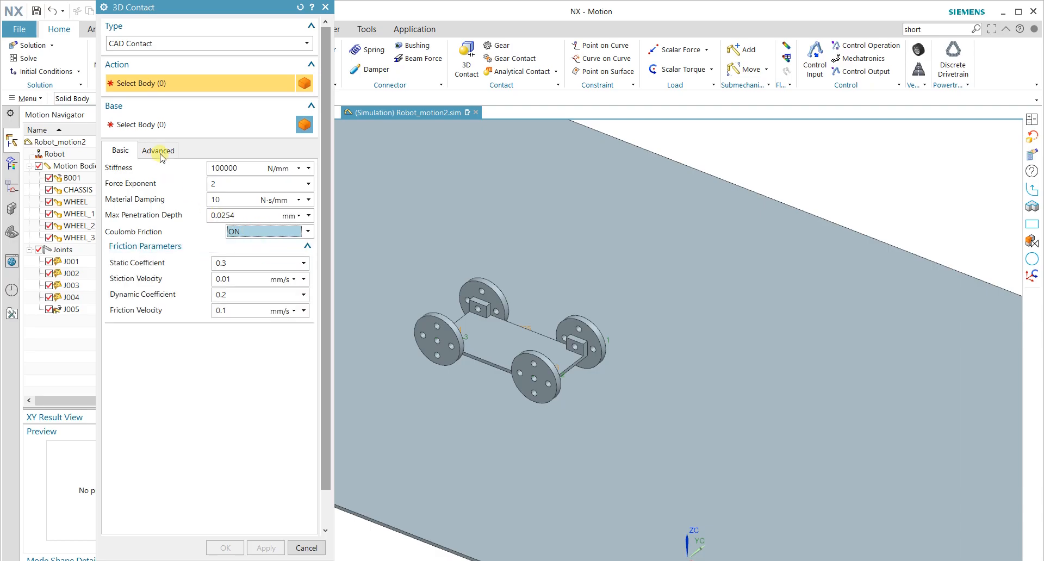
{"action": "left_click", "coordinate": [654, 289]}
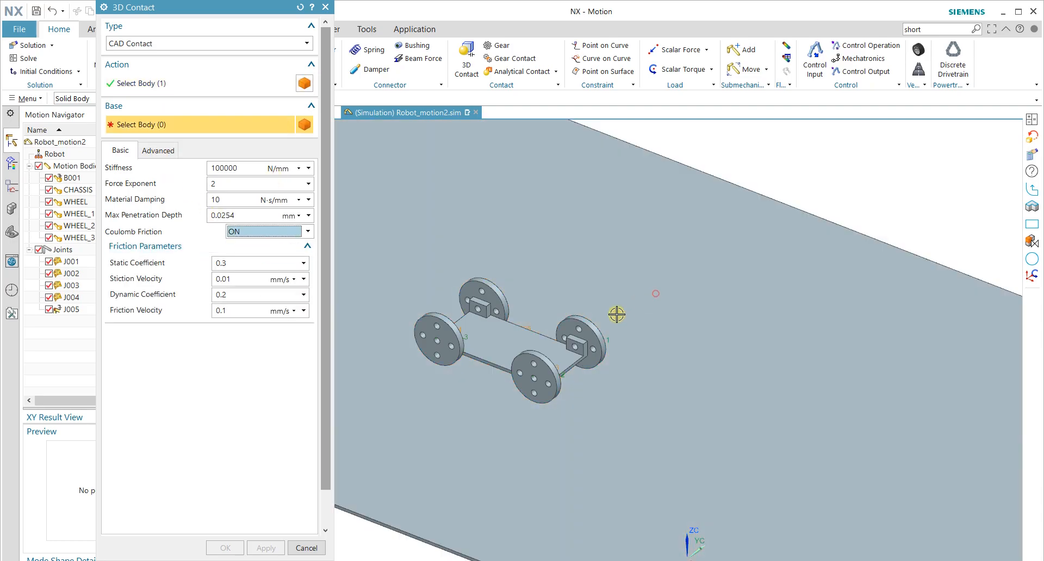
{"action": "left_click", "coordinate": [586, 324]}
{"action": "left_click", "coordinate": [266, 547]}
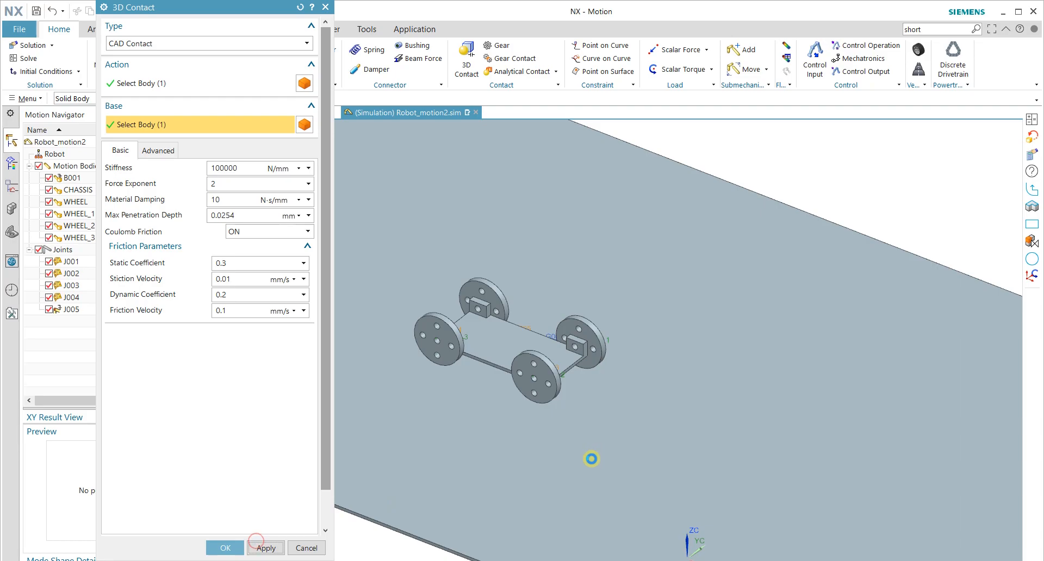
Step: Create separate CAD contacts between the ground plate B001 and each remaining wheel: WHEEL_2, WHEEL_3 and WHEEL
{"action": "left_click", "coordinate": [535, 452]}
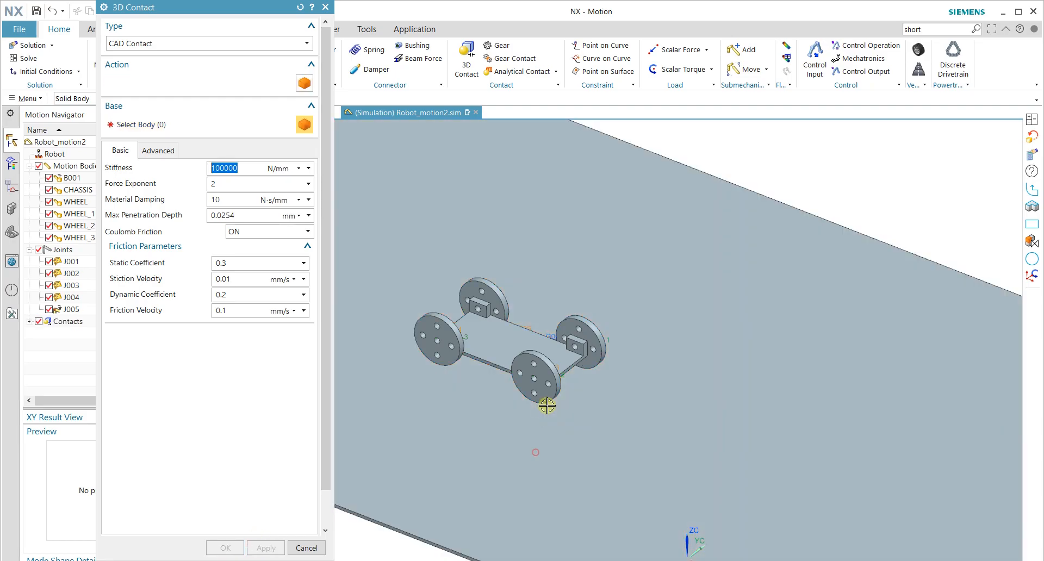
{"action": "left_click", "coordinate": [547, 366]}
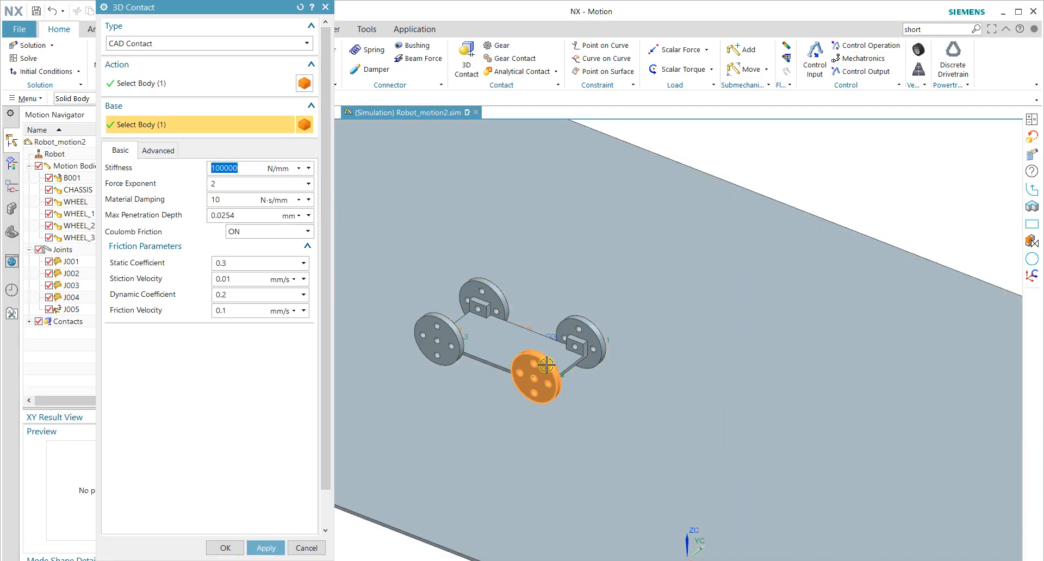
{"action": "left_click", "coordinate": [266, 548]}
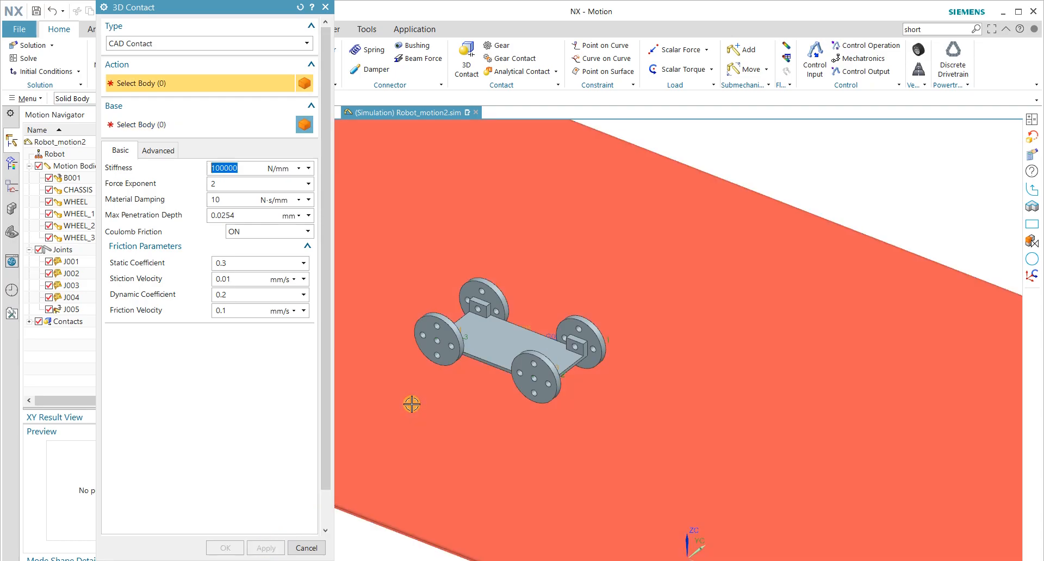
{"action": "left_click", "coordinate": [411, 404]}
{"action": "left_click", "coordinate": [451, 324]}
{"action": "left_click", "coordinate": [266, 548]}
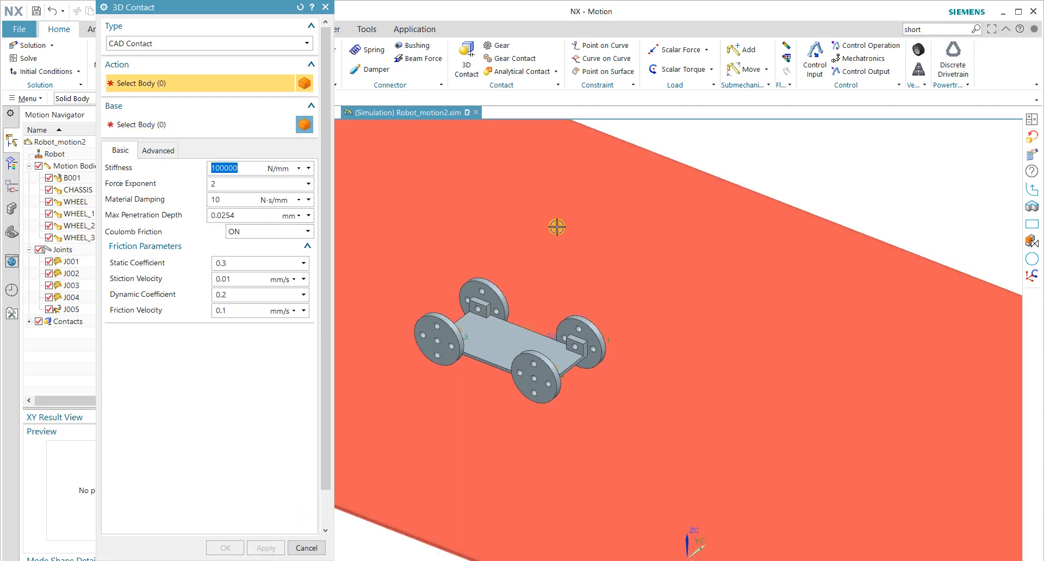
{"action": "left_click", "coordinate": [544, 233]}
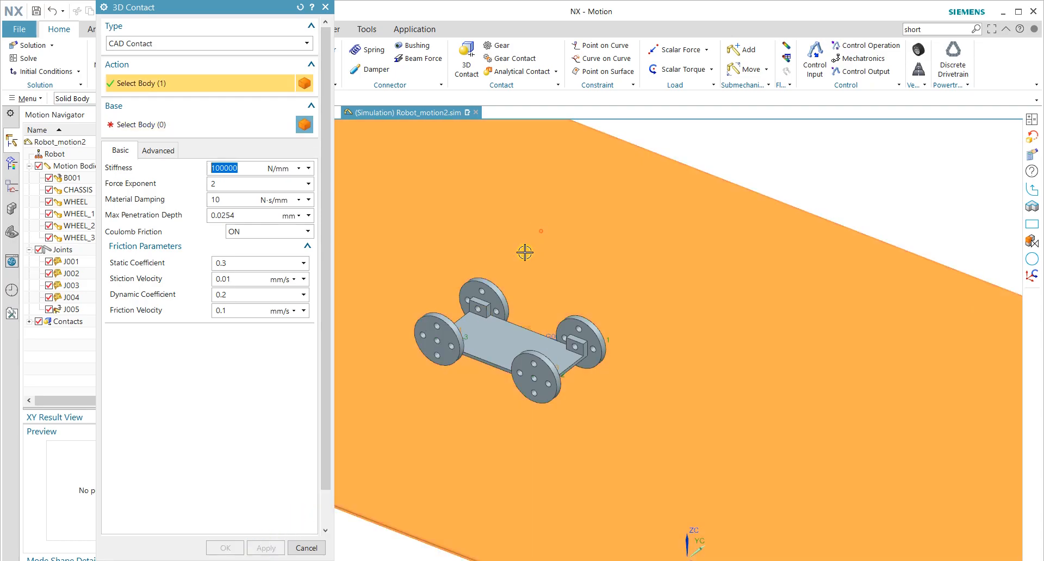
{"action": "left_click", "coordinate": [484, 296]}
{"action": "left_click", "coordinate": [225, 548]}
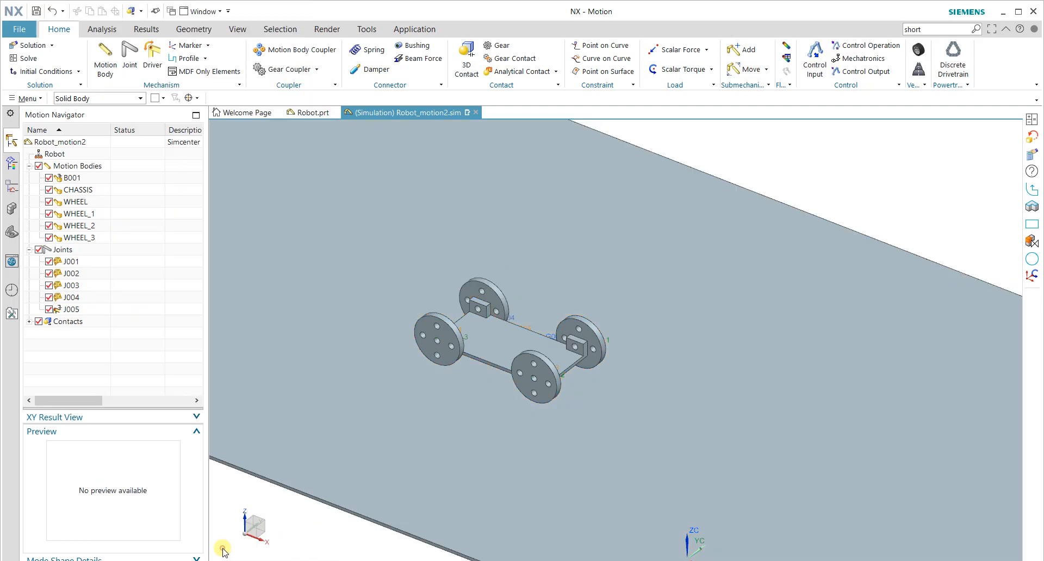
Step: Check which motion bodies each of the contacts G001 to G004 connects
{"action": "left_click", "coordinate": [30, 321]}
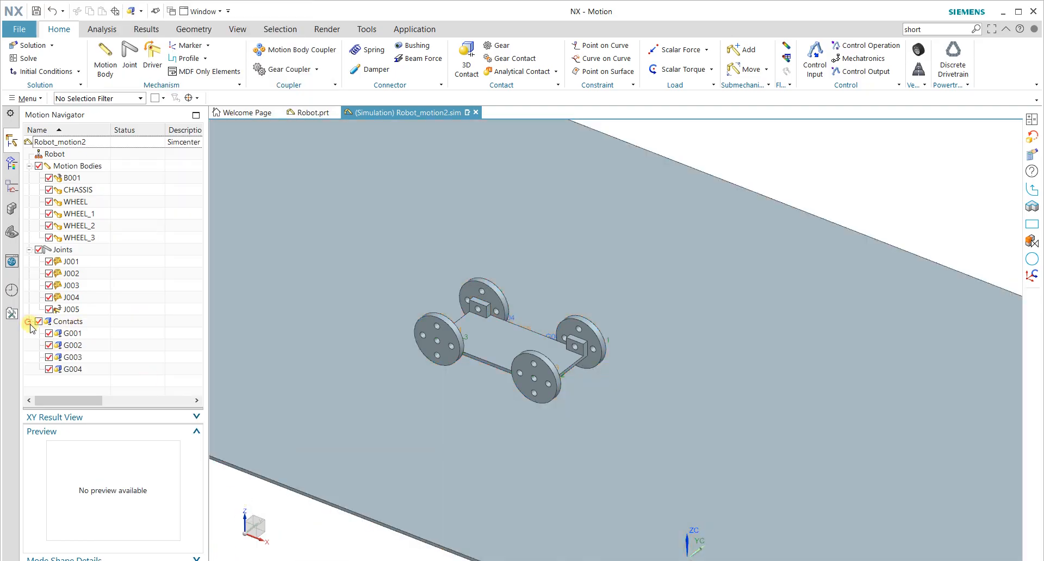
{"action": "left_click", "coordinate": [76, 336]}
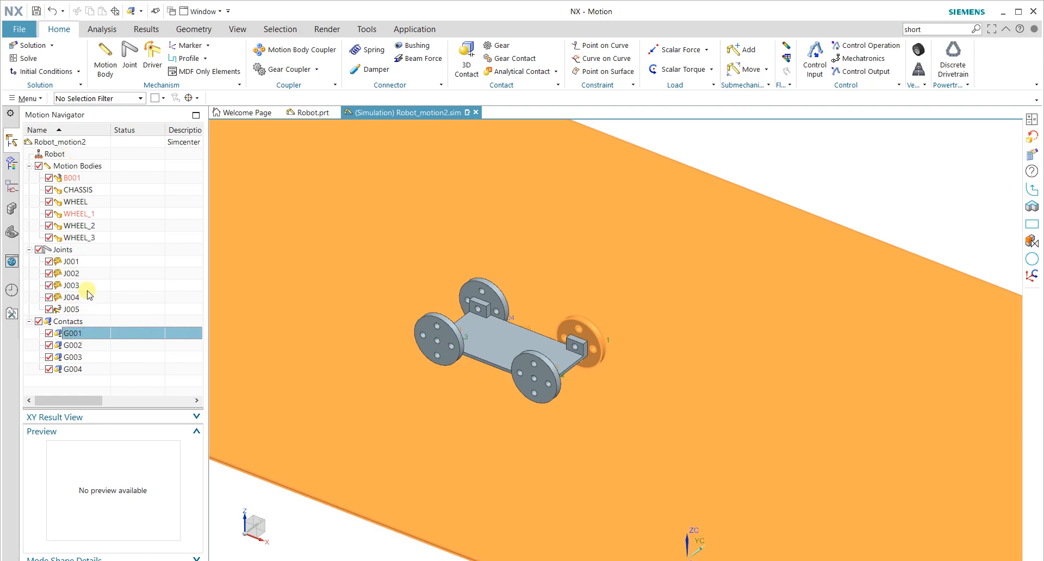
{"action": "left_click", "coordinate": [75, 345]}
{"action": "left_click", "coordinate": [76, 357]}
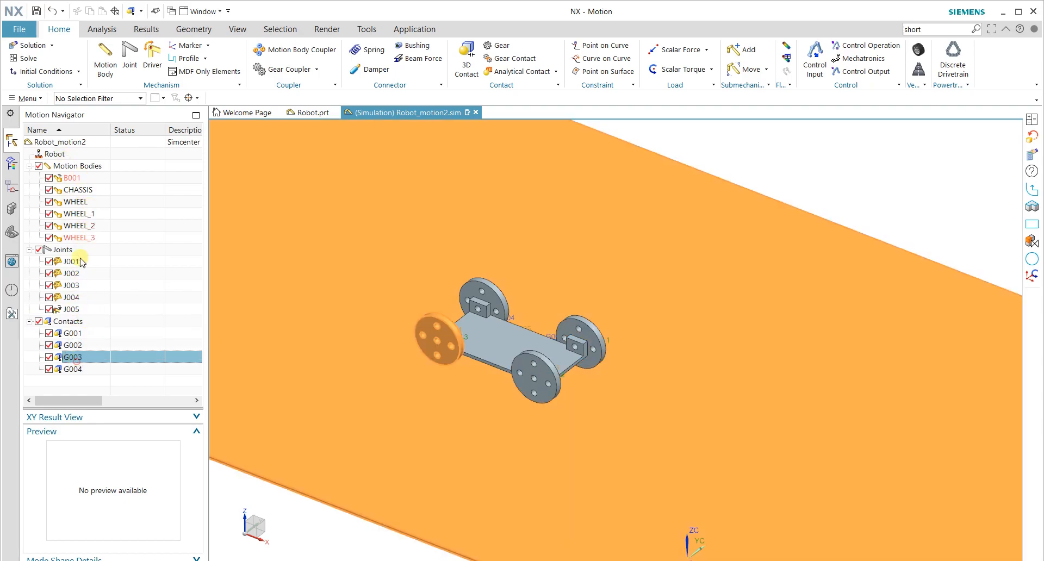
{"action": "left_click", "coordinate": [82, 368]}
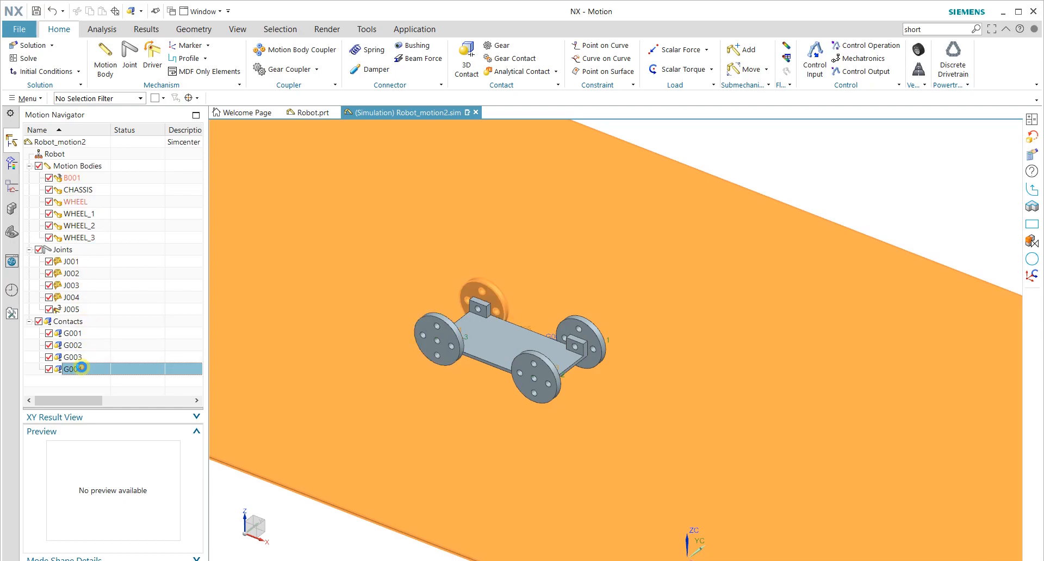
Step: Rename the motion body WHEEL as WHEEL_4
{"action": "left_click", "coordinate": [79, 202]}
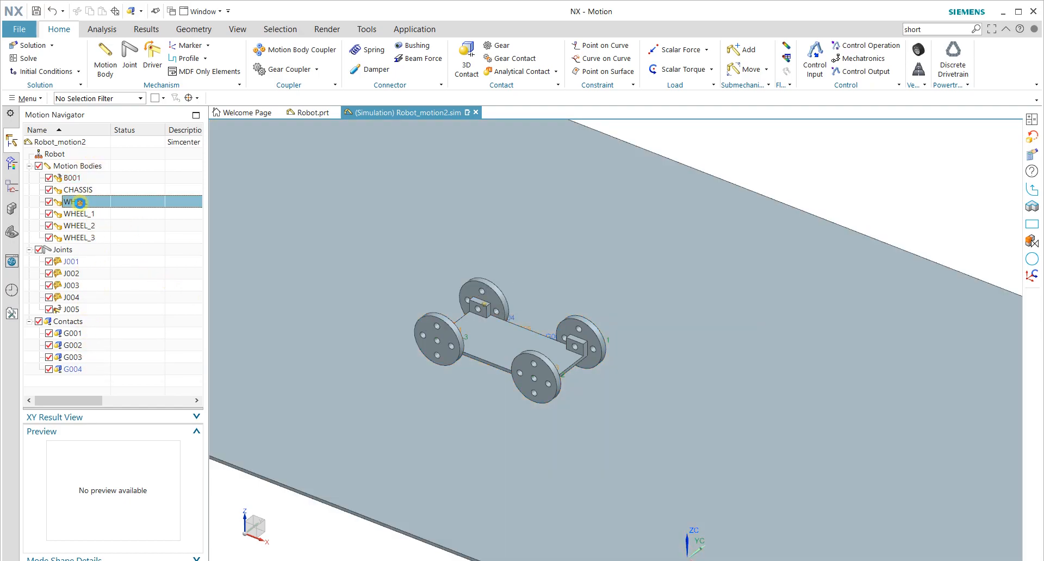
{"action": "key", "text": "Escape"}
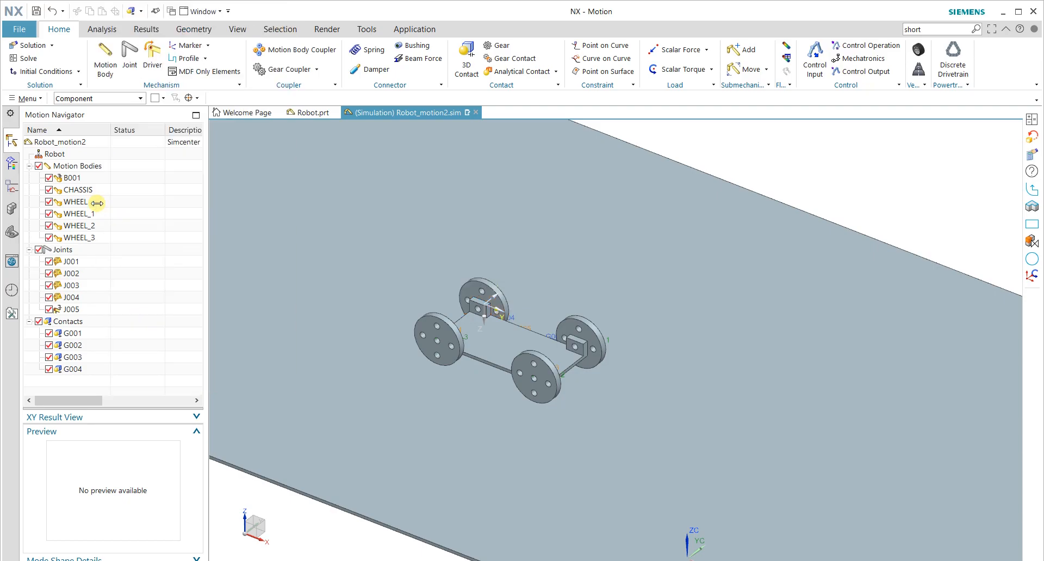
{"action": "left_click", "coordinate": [91, 201]}
{"action": "left_click", "coordinate": [96, 202]}
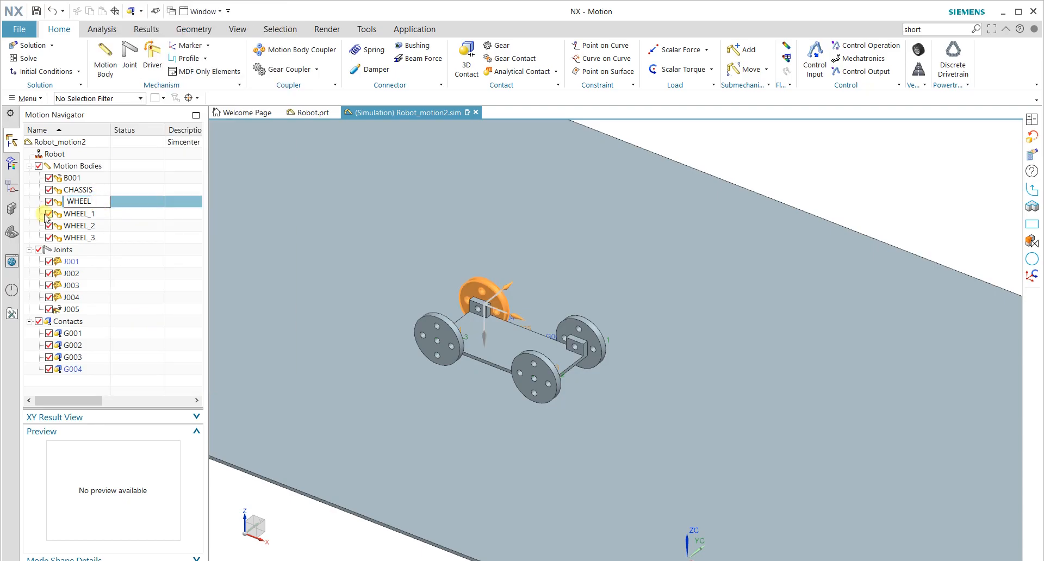
{"action": "key", "text": "Return"}
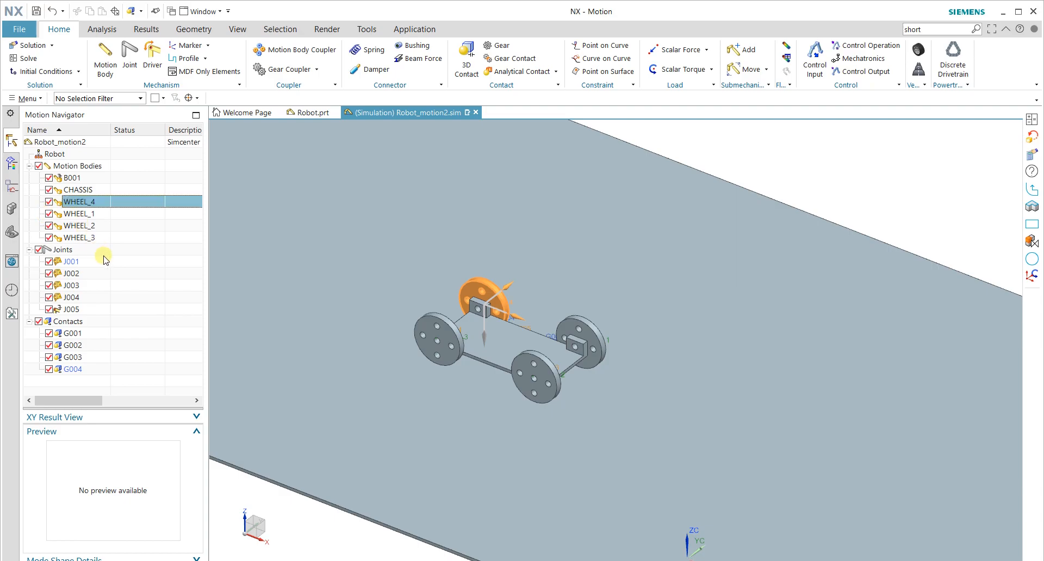
Step: Check which motion bodies joints J001 and J002 and contact G001 connect
{"action": "left_click", "coordinate": [76, 261]}
{"action": "left_click", "coordinate": [83, 274]}
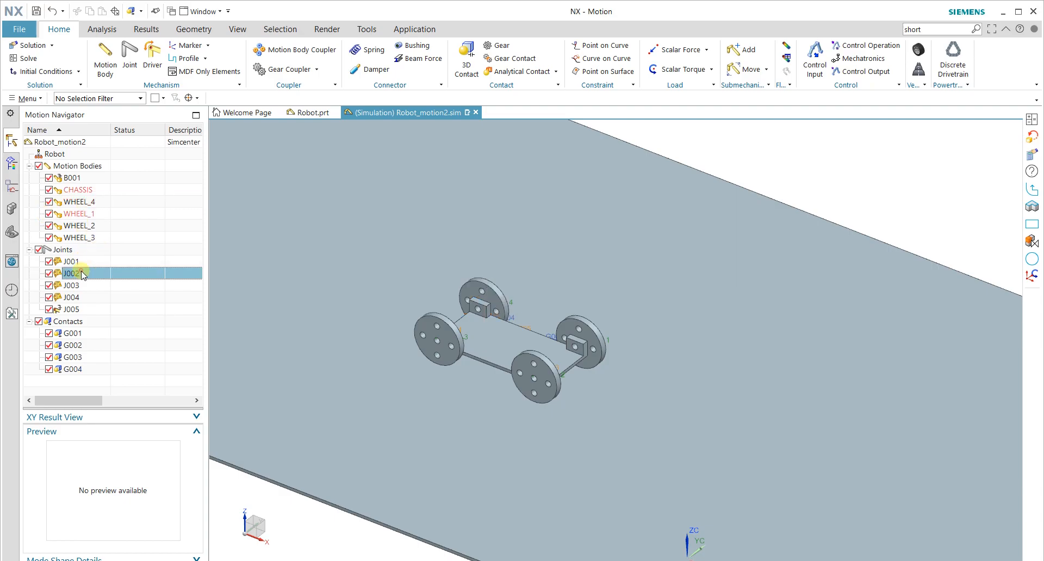
{"action": "left_click", "coordinate": [85, 264]}
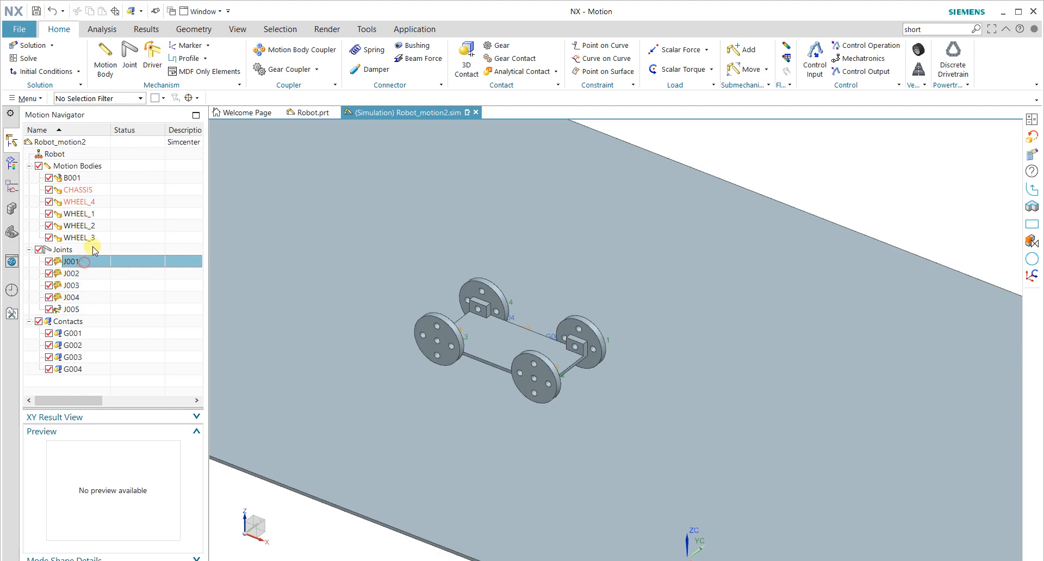
{"action": "left_click", "coordinate": [88, 328]}
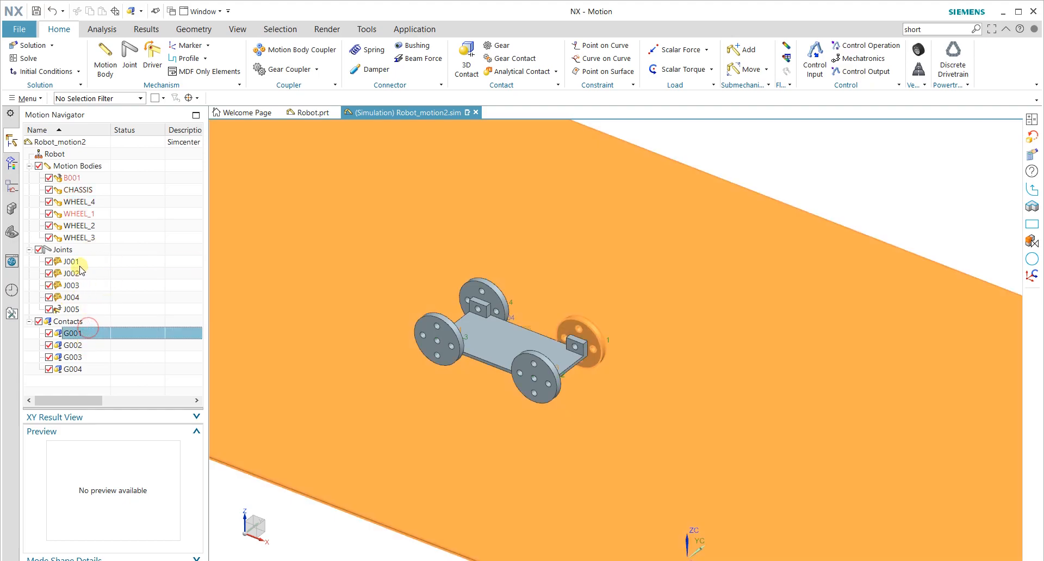
Step: Rename joint J001 as J00_4 and joint J002 as J00_1 to match their wheel numbers
{"action": "left_click", "coordinate": [82, 263]}
{"action": "left_click", "coordinate": [93, 263]}
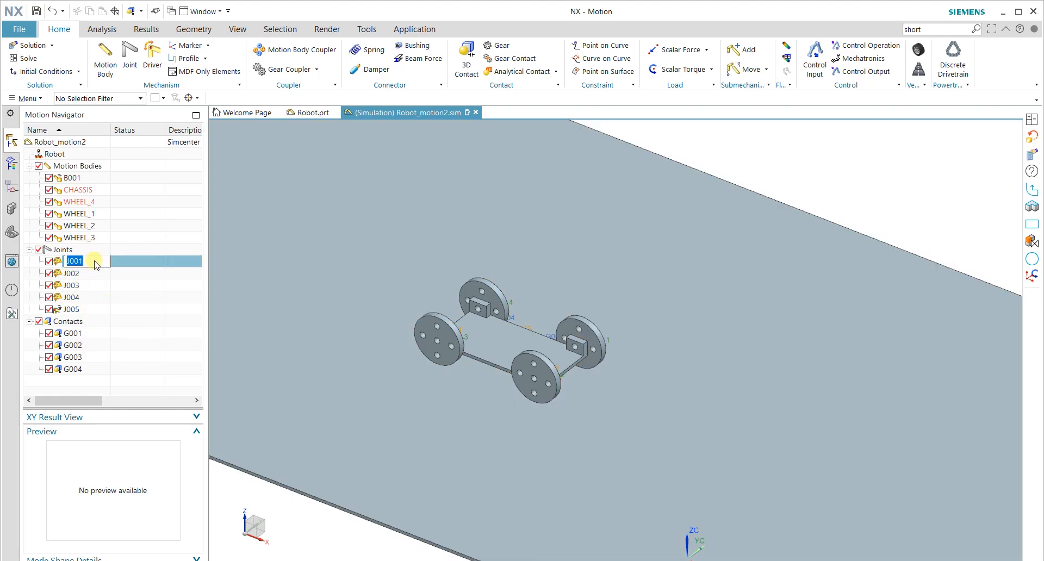
{"action": "type", "text": "J00_4"}
{"action": "key", "text": "Return"}
{"action": "left_click", "coordinate": [89, 273]}
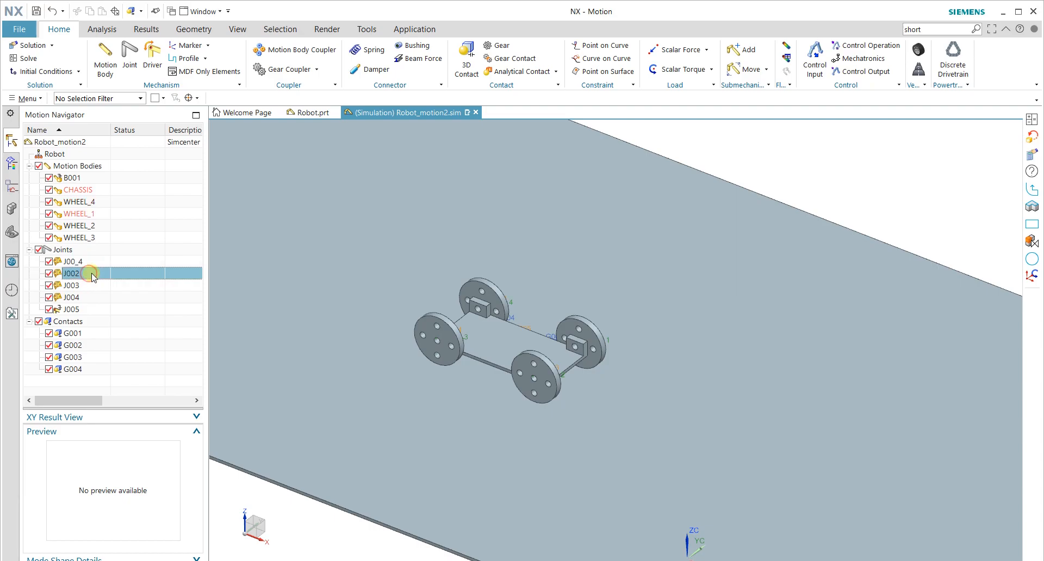
{"action": "left_click", "coordinate": [93, 274]}
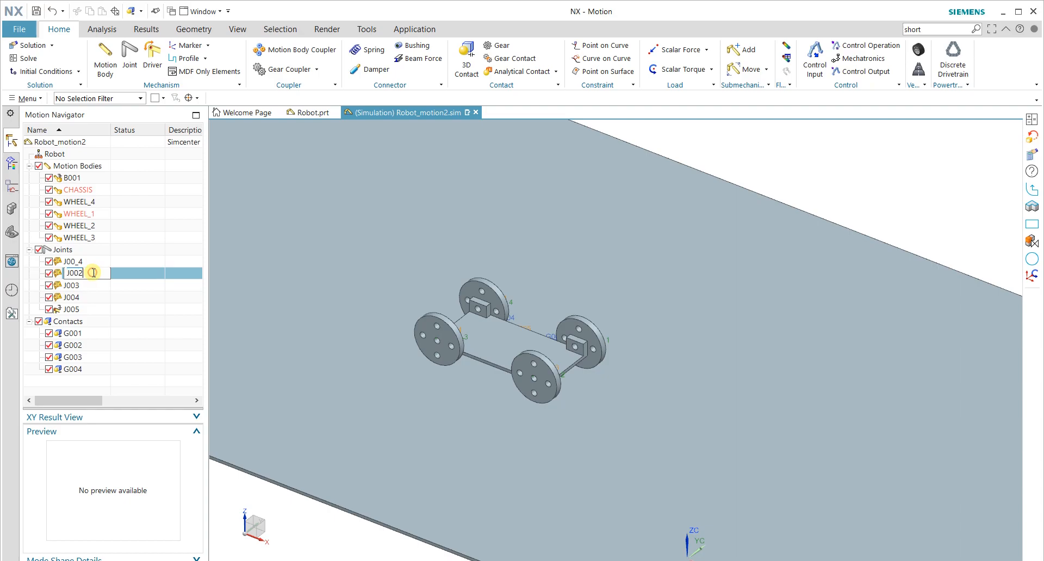
{"action": "type", "text": "J00_1"}
{"action": "key", "text": "Return"}
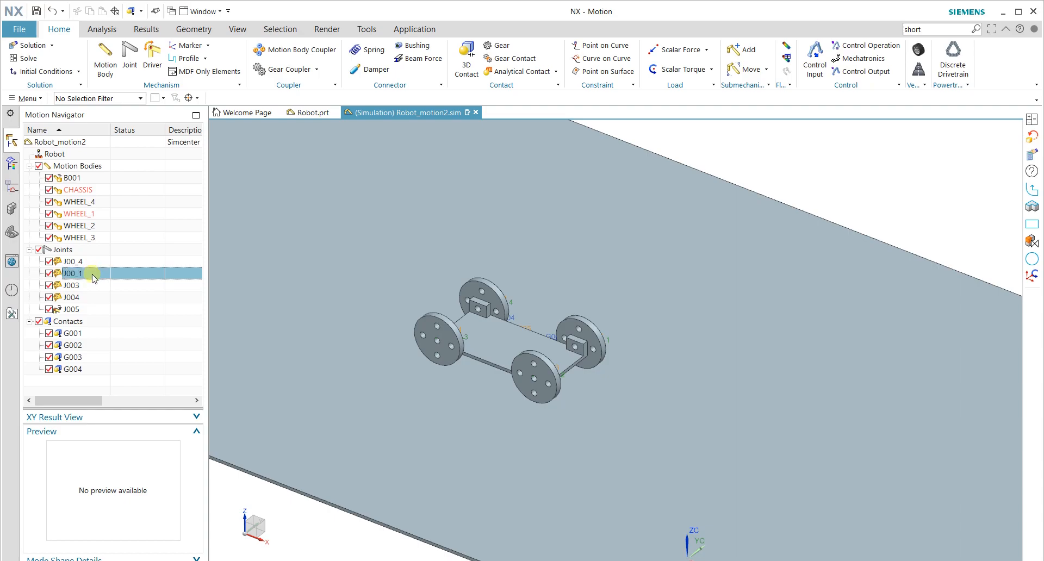
Step: Rename joint J003 as J00_2 and joint J004 as J00_3 to match their wheel numbers
{"action": "left_click", "coordinate": [93, 286]}
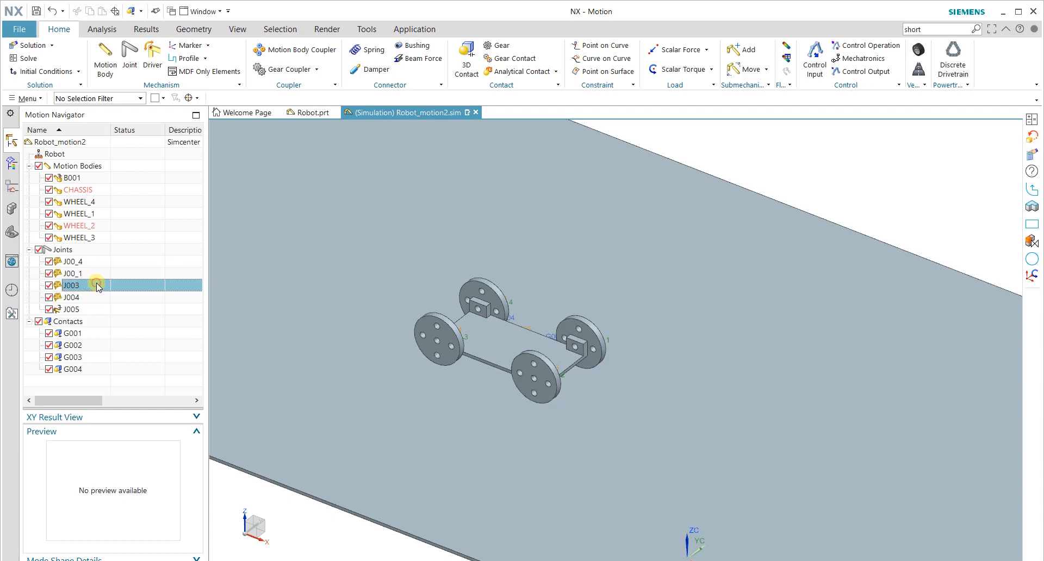
{"action": "left_click", "coordinate": [96, 285]}
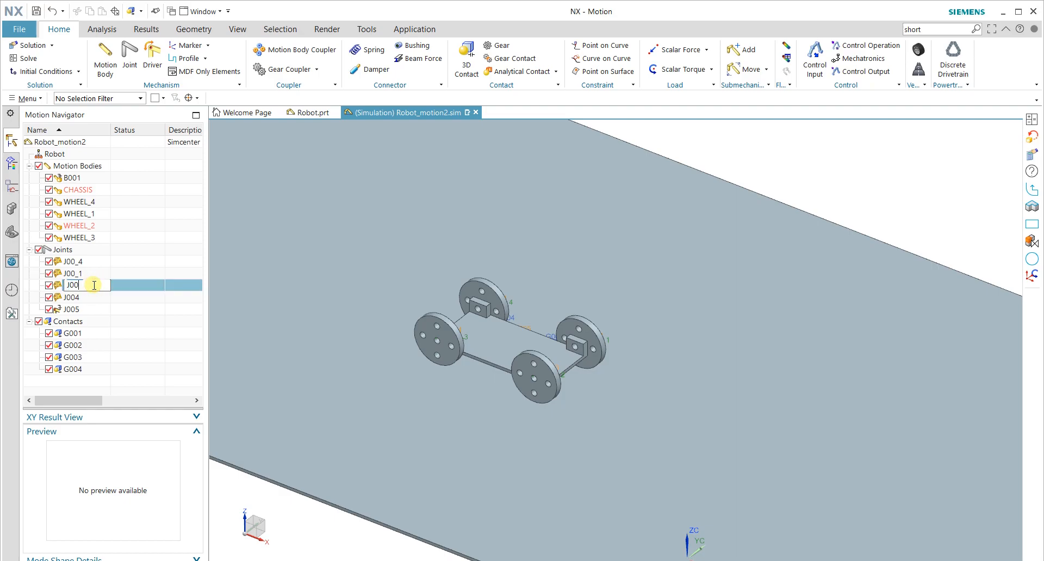
{"action": "key", "text": "Return"}
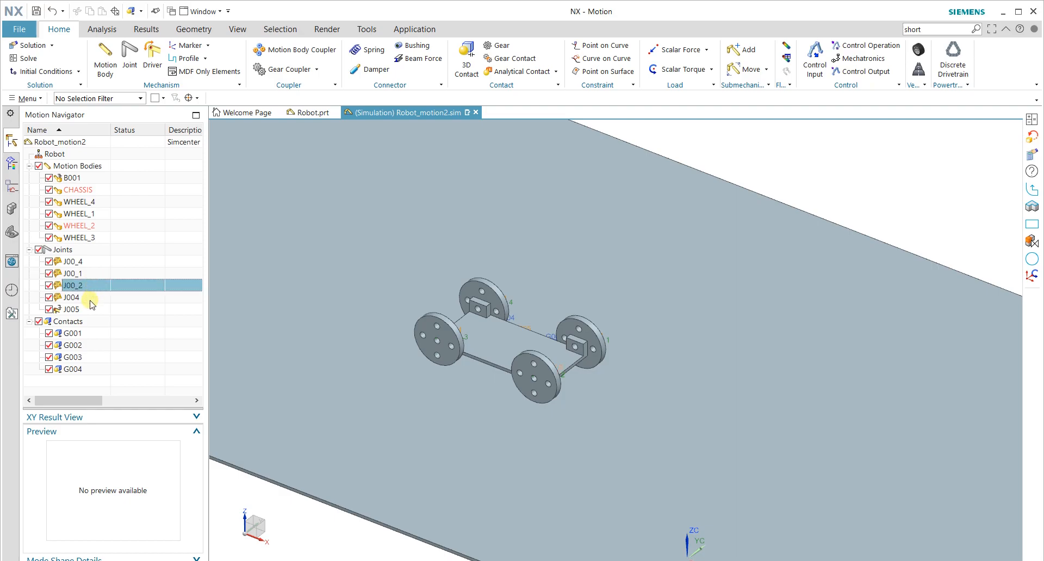
{"action": "left_click", "coordinate": [93, 298]}
{"action": "left_click", "coordinate": [93, 298]}
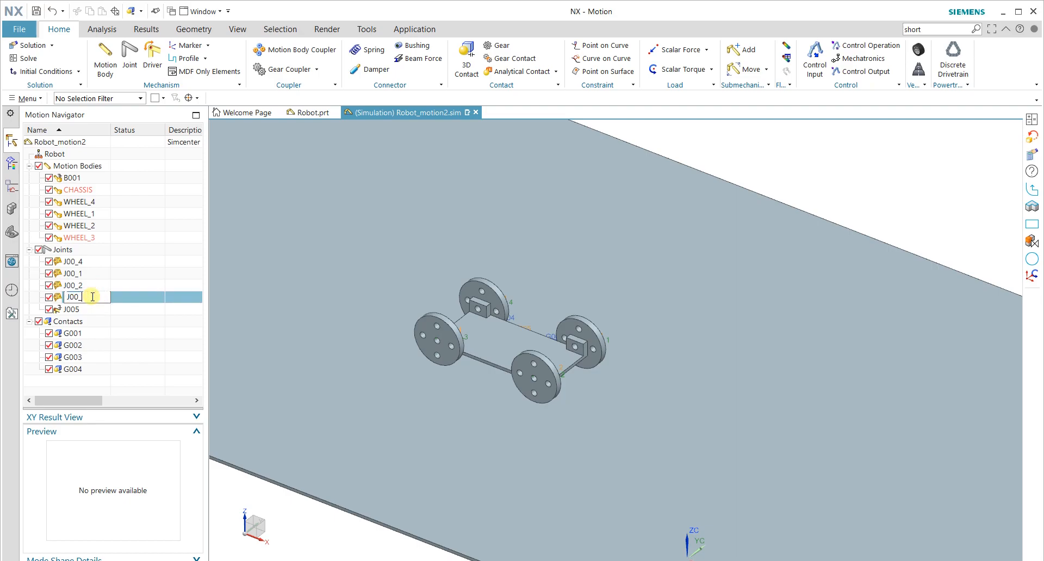
{"action": "type", "text": "J00_3"}
{"action": "key", "text": "Return"}
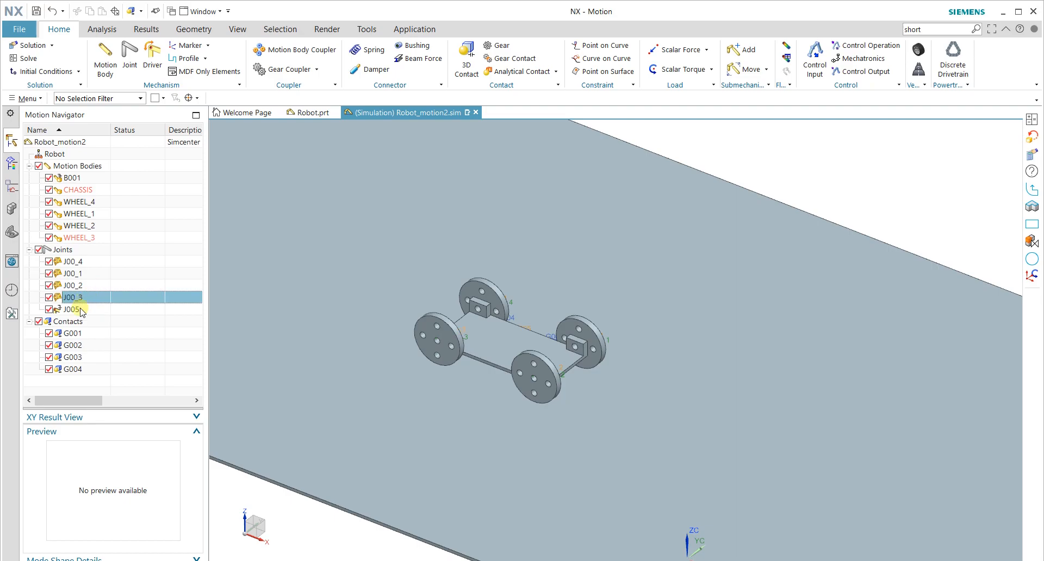
Step: Rename joint J005 as Ground_fix
{"action": "left_click", "coordinate": [82, 310]}
{"action": "left_click", "coordinate": [93, 309]}
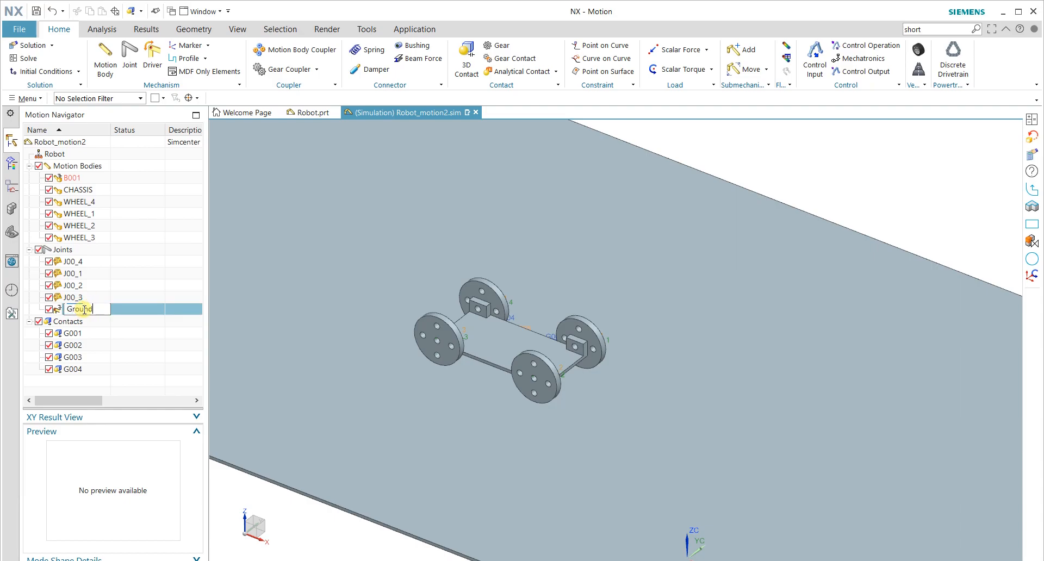
{"action": "type", "text": "Ground_fix"}
{"action": "key", "text": "Return"}
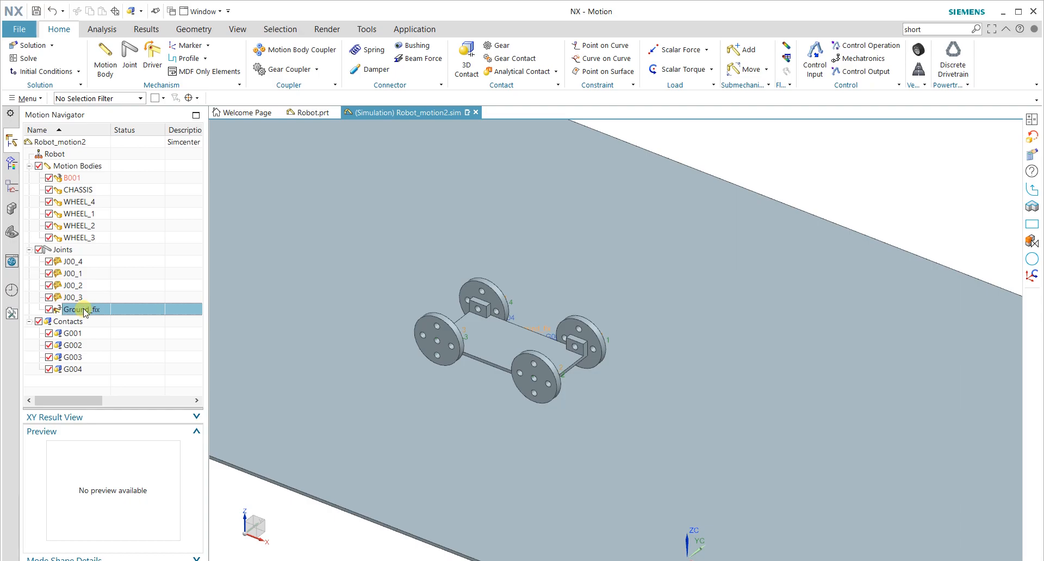
Step: Reorder the motion tree so J00_4 follows J00_3 and WHEEL_4 follows WHEEL_3
{"action": "left_click_drag", "start_coordinate": [87, 266], "coordinate": [110, 298]}
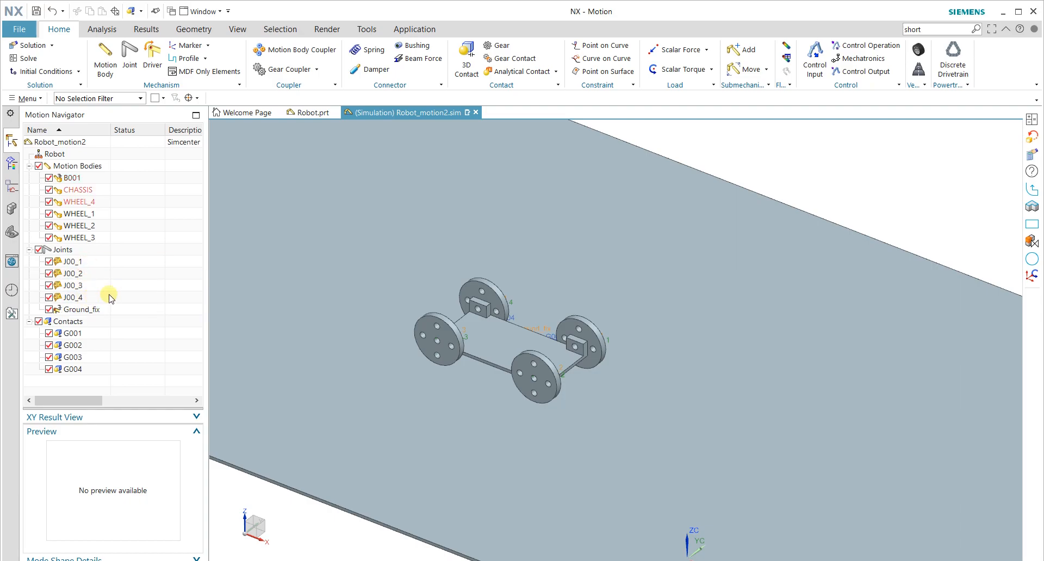
{"action": "left_click", "coordinate": [83, 262]}
{"action": "left_click_drag", "start_coordinate": [89, 202], "coordinate": [90, 239]}
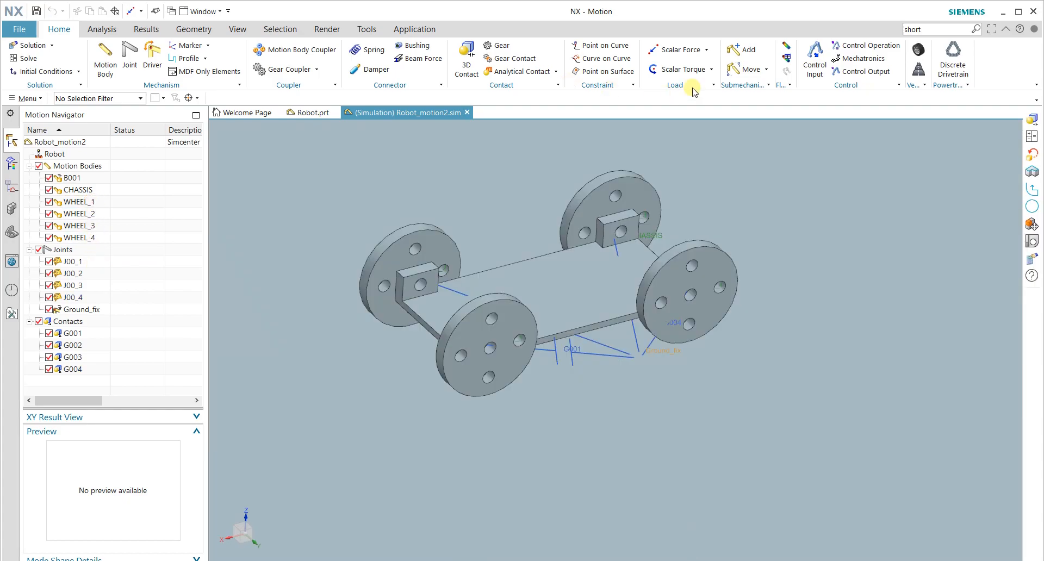
Step: Add a 10 N·mm scalar torque to revolute joint J00_1 using the Action Only application type
{"action": "left_click", "coordinate": [699, 76]}
{"action": "left_click", "coordinate": [174, 59]}
{"action": "left_click", "coordinate": [171, 70]}
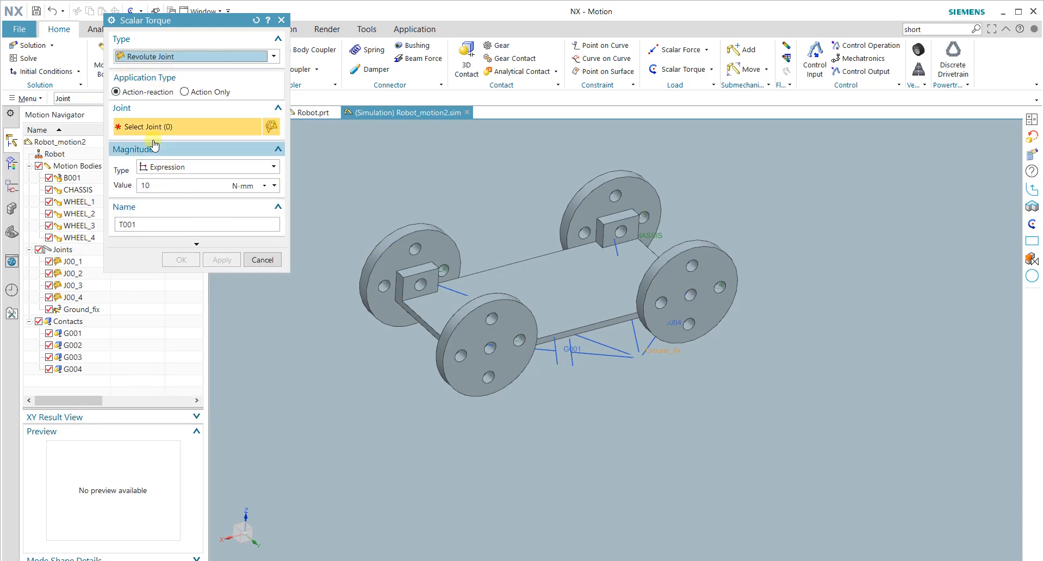
{"action": "left_click", "coordinate": [74, 262]}
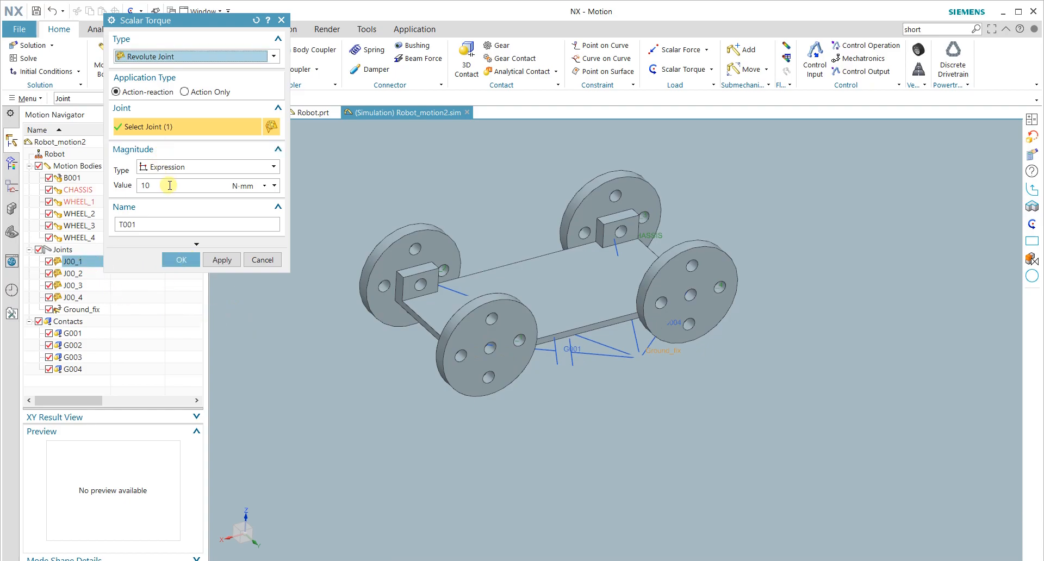
{"action": "left_click", "coordinate": [197, 94]}
{"action": "scroll", "coordinate": [458, 311], "scroll_direction": "up", "scroll_amount": 3}
{"action": "middle_click_drag", "start_coordinate": [458, 312], "coordinate": [438, 287]}
{"action": "scroll", "coordinate": [464, 331], "scroll_direction": "up", "scroll_amount": 2}
{"action": "scroll", "coordinate": [465, 333], "scroll_direction": "up", "scroll_amount": 3}
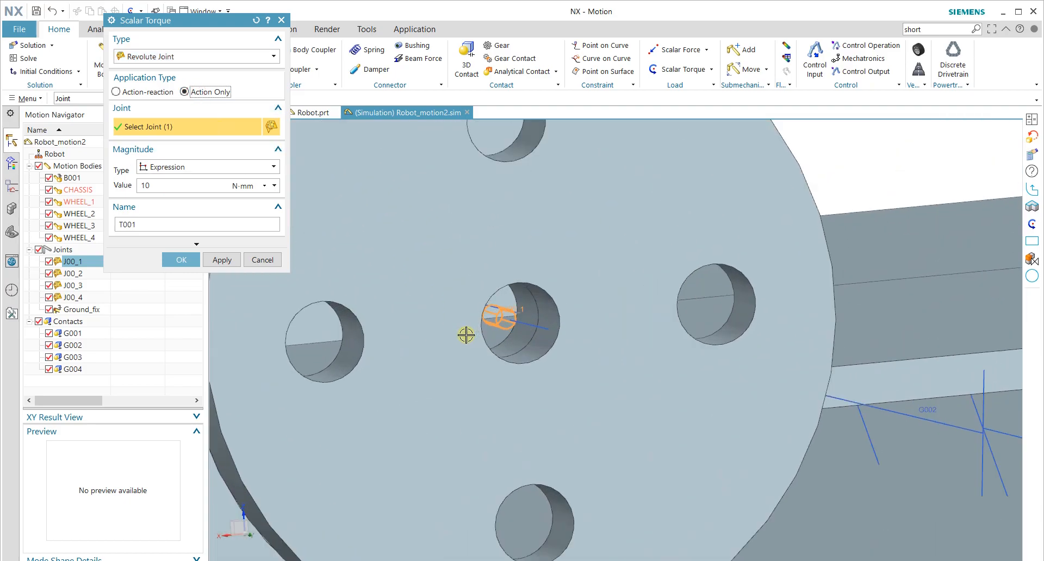
{"action": "mouse_move", "coordinate": [456, 337]}
{"action": "middle_mouse_down"}
{"action": "mouse_move", "coordinate": [441, 340]}
{"action": "mouse_move", "coordinate": [456, 336]}
{"action": "middle_mouse_up"}
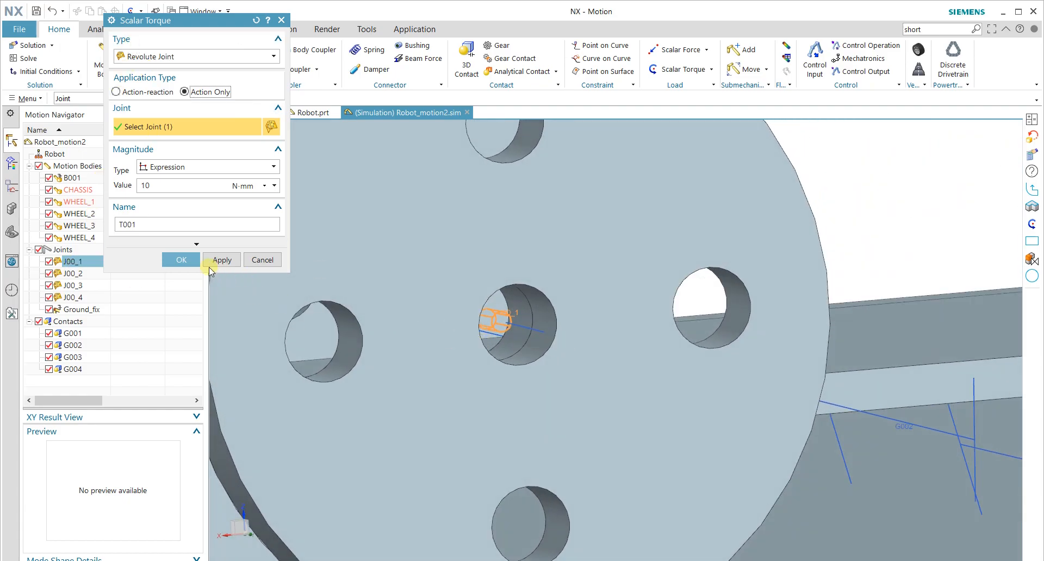
{"action": "left_click", "coordinate": [181, 259]}
Step: Try the Action-reaction application type on torque T001 and inspect its direction arrows at the wheel
{"action": "middle_click_drag", "start_coordinate": [415, 326], "coordinate": [405, 325]}
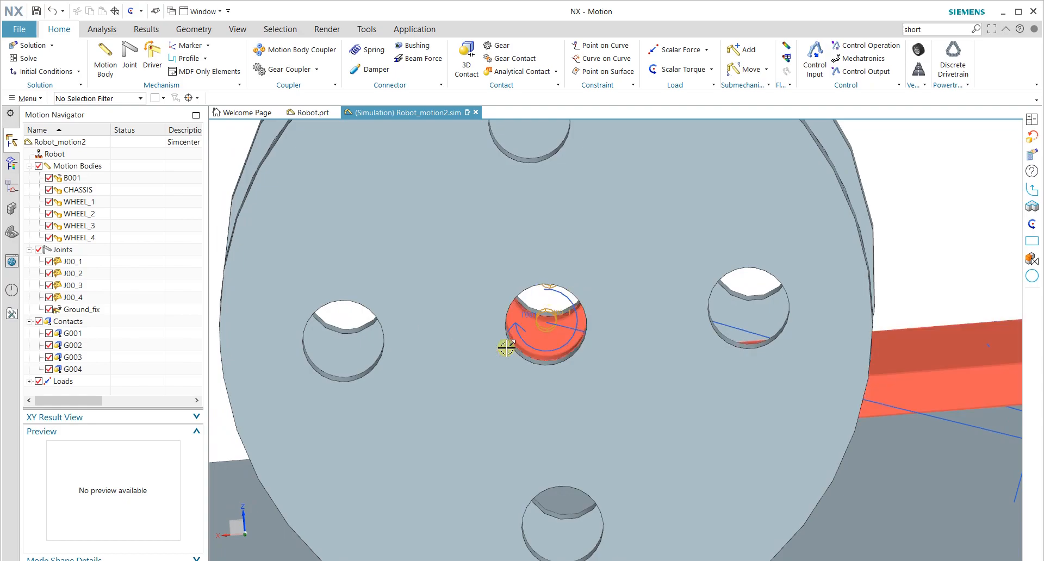
{"action": "left_click", "coordinate": [29, 381]}
{"action": "double_click", "coordinate": [65, 380]}
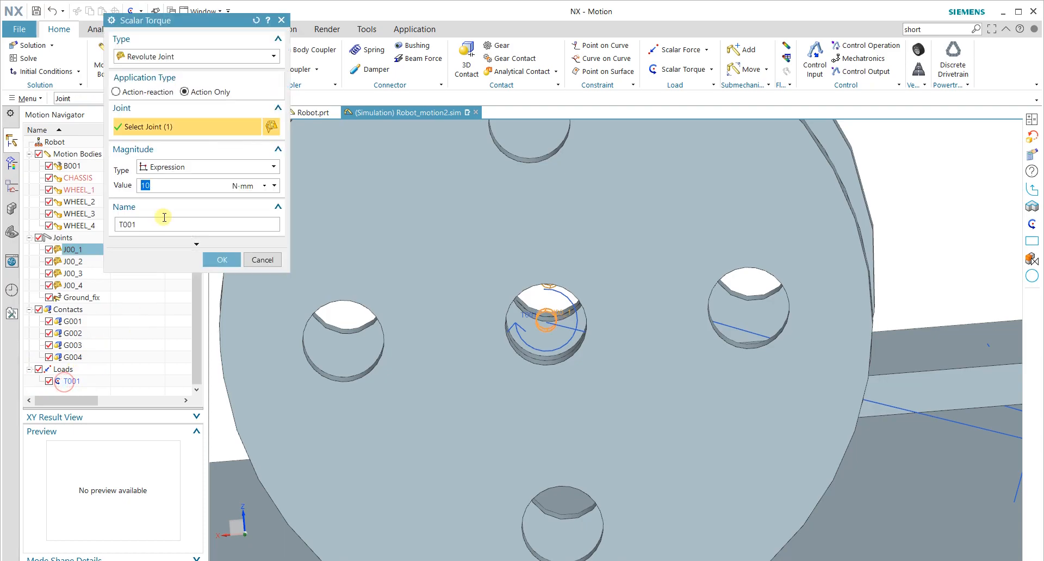
{"action": "left_click", "coordinate": [222, 259]}
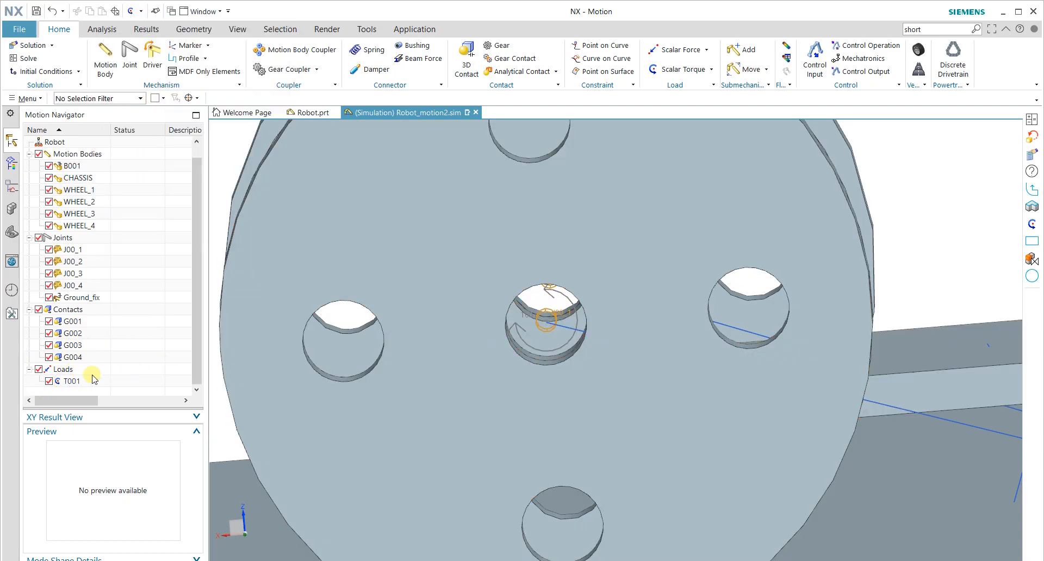
{"action": "double_click", "coordinate": [71, 381]}
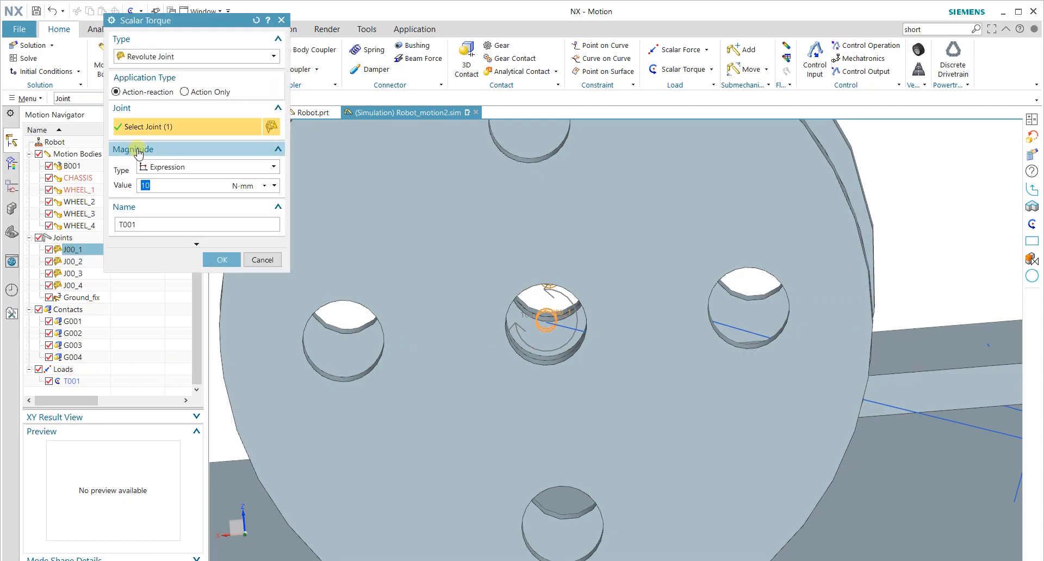
{"action": "left_click", "coordinate": [254, 260]}
Step: Create a Dynamic Analysis solution with an end time of 5 s
{"action": "scroll", "coordinate": [386, 325], "scroll_direction": "down", "scroll_amount": 10}
{"action": "middle_click_drag", "start_coordinate": [384, 322], "coordinate": [405, 336]}
{"action": "scroll", "coordinate": [405, 335], "scroll_direction": "up", "scroll_amount": 4}
{"action": "scroll", "coordinate": [405, 335], "scroll_direction": "down", "scroll_amount": 6}
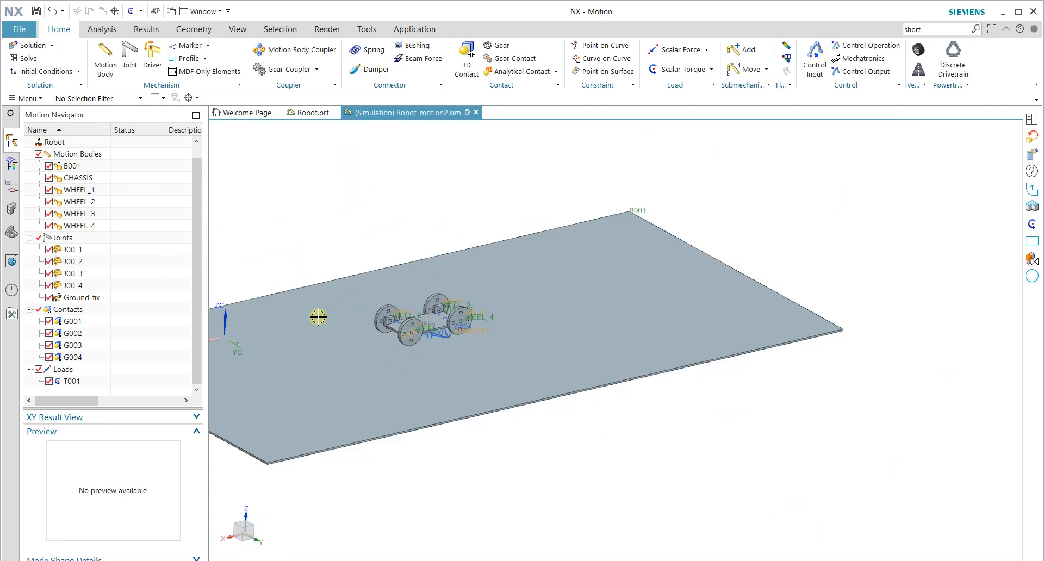
{"action": "key", "text": "ctrl+f"}
{"action": "middle_click_drag", "start_coordinate": [501, 274], "coordinate": [504, 288]}
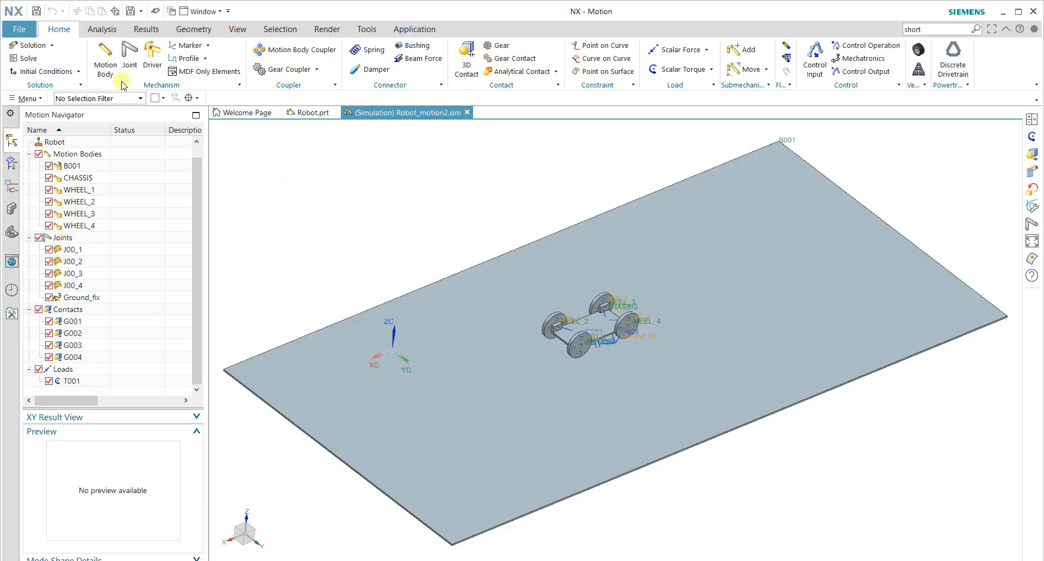
{"action": "left_click", "coordinate": [33, 44]}
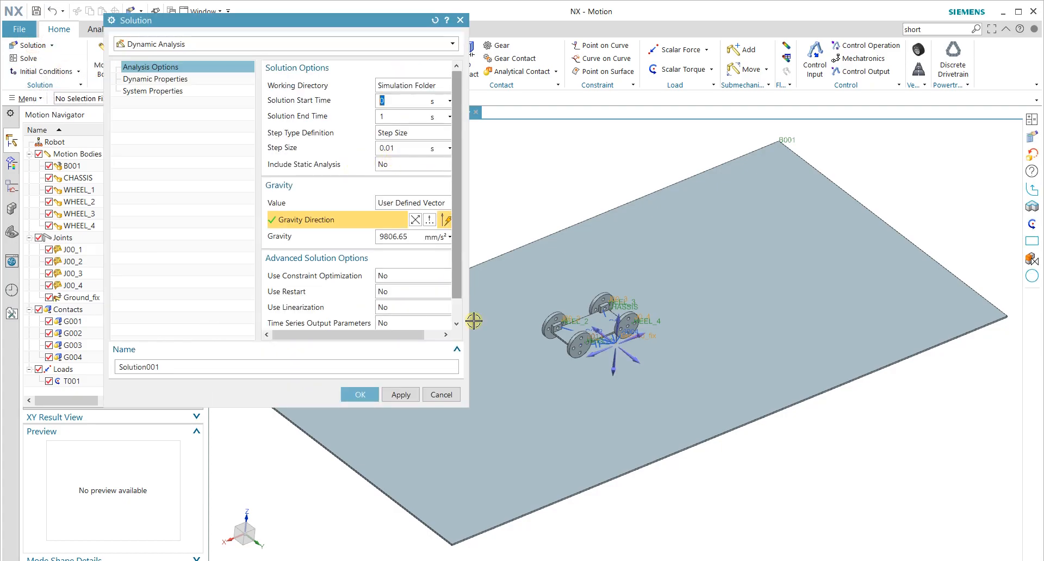
{"action": "left_click_drag", "start_coordinate": [468, 332], "coordinate": [700, 320]}
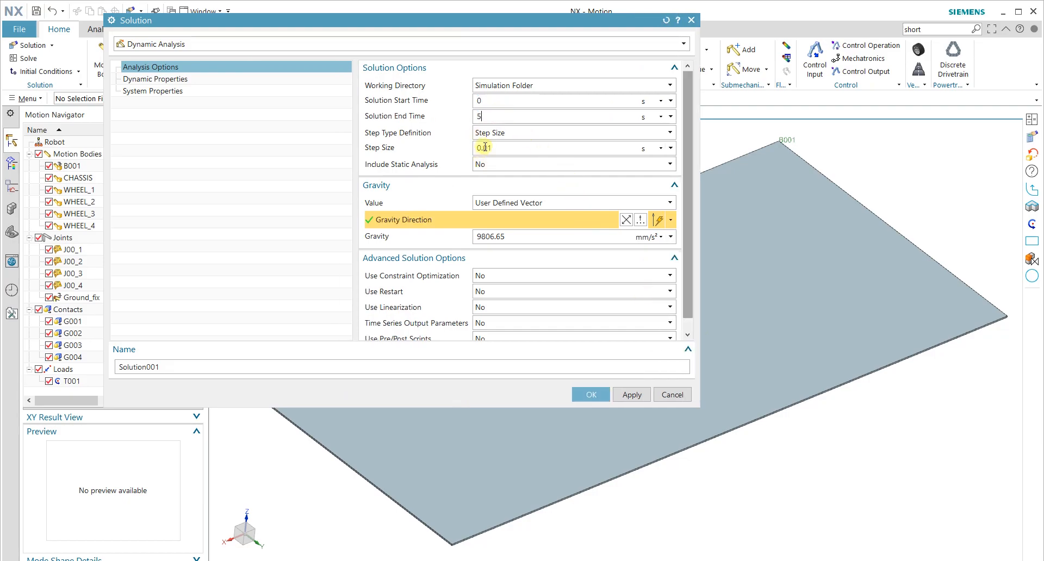
{"action": "left_click_drag", "start_coordinate": [467, 23], "coordinate": [876, 32]}
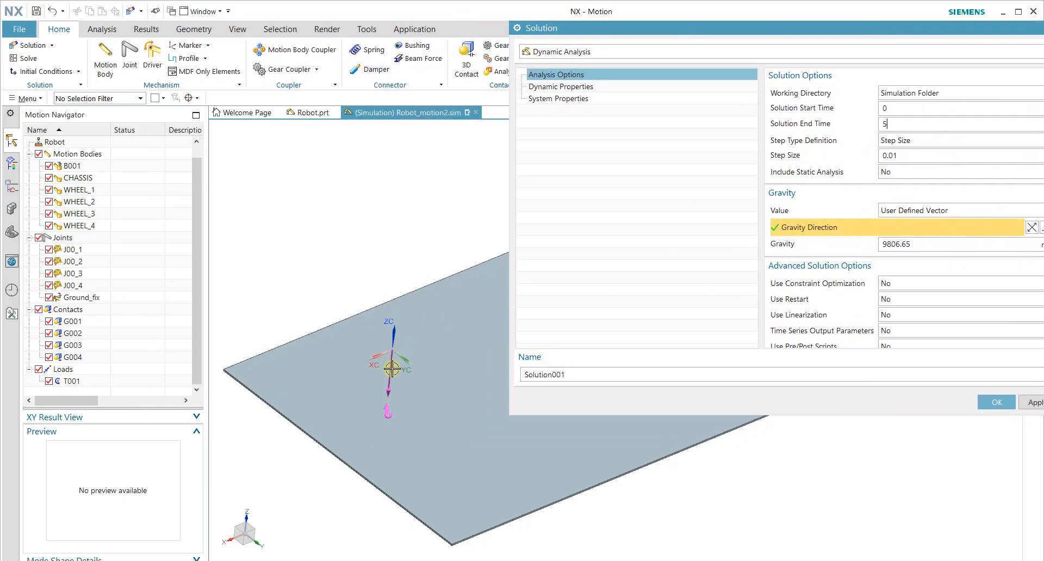
{"action": "scroll", "coordinate": [837, 288], "scroll_direction": "down", "scroll_amount": 1}
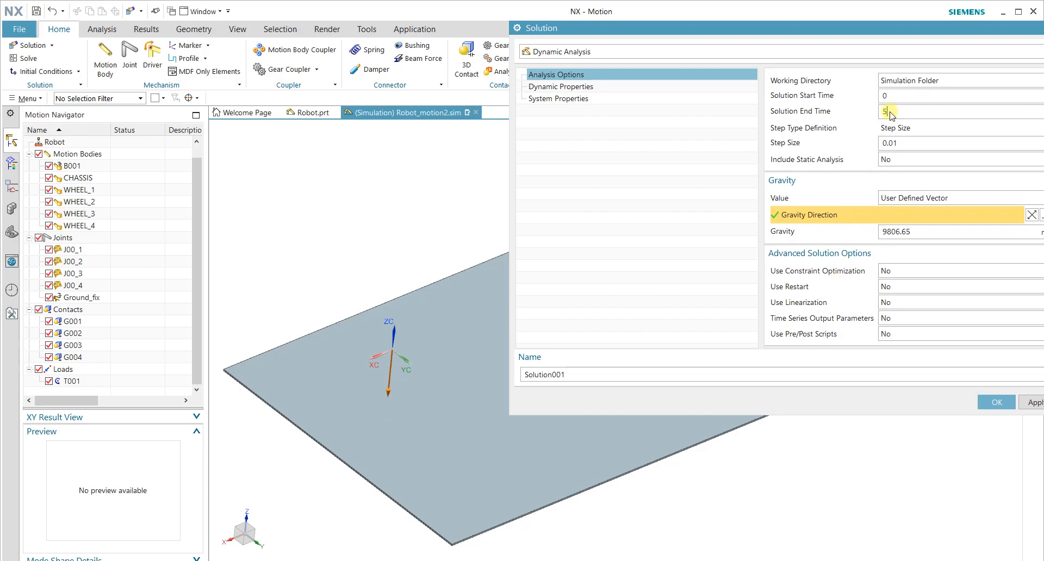
{"action": "scroll", "coordinate": [831, 154], "scroll_direction": "up", "scroll_amount": 1}
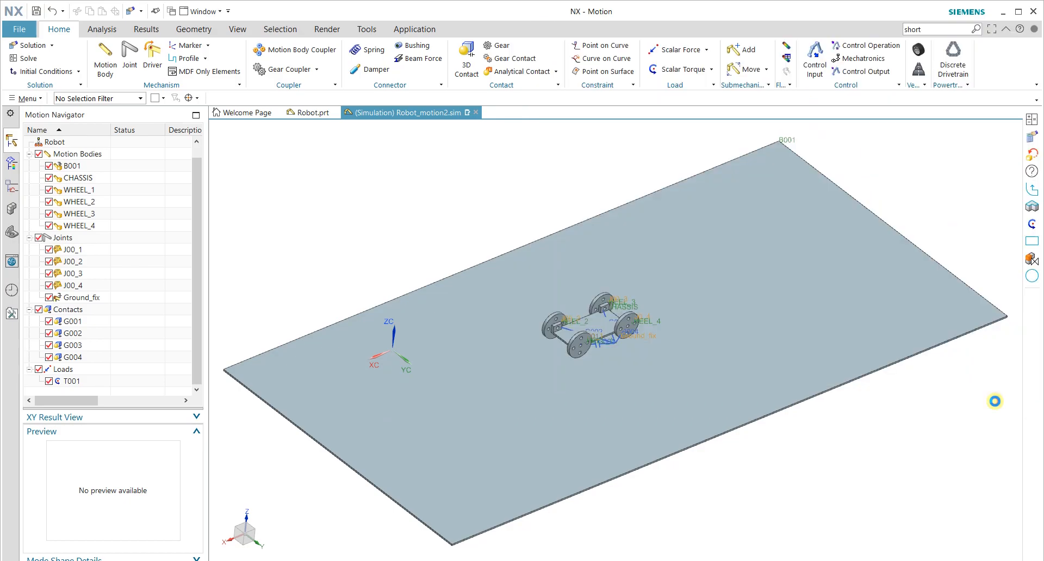
{"action": "left_click", "coordinate": [996, 402]}
Step: Solve Solution001, dismiss the solver information window, and play the resulting robot animation
{"action": "left_click", "coordinate": [66, 381]}
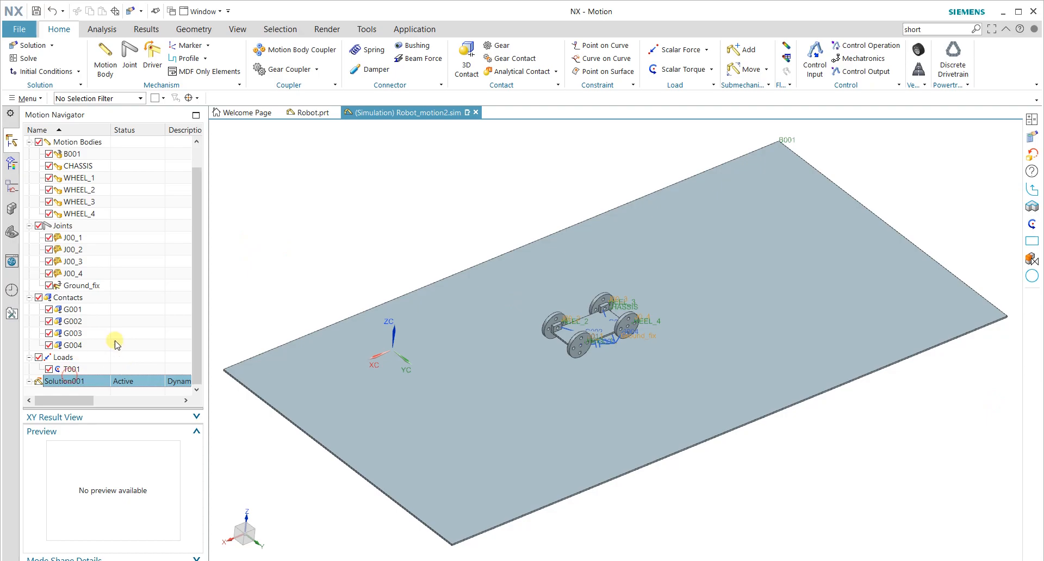
{"action": "left_click", "coordinate": [24, 59]}
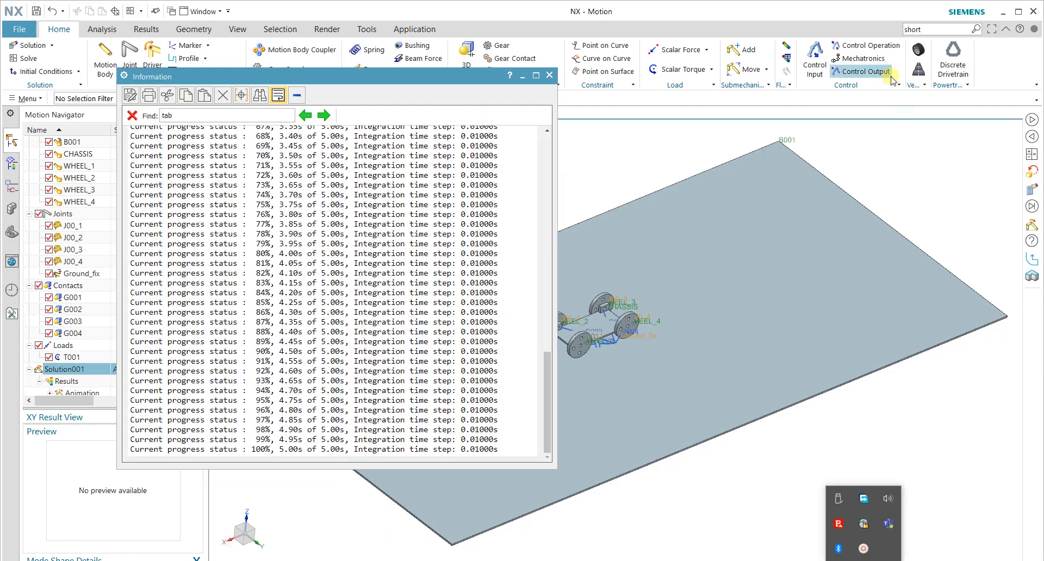
{"action": "left_click", "coordinate": [521, 75]}
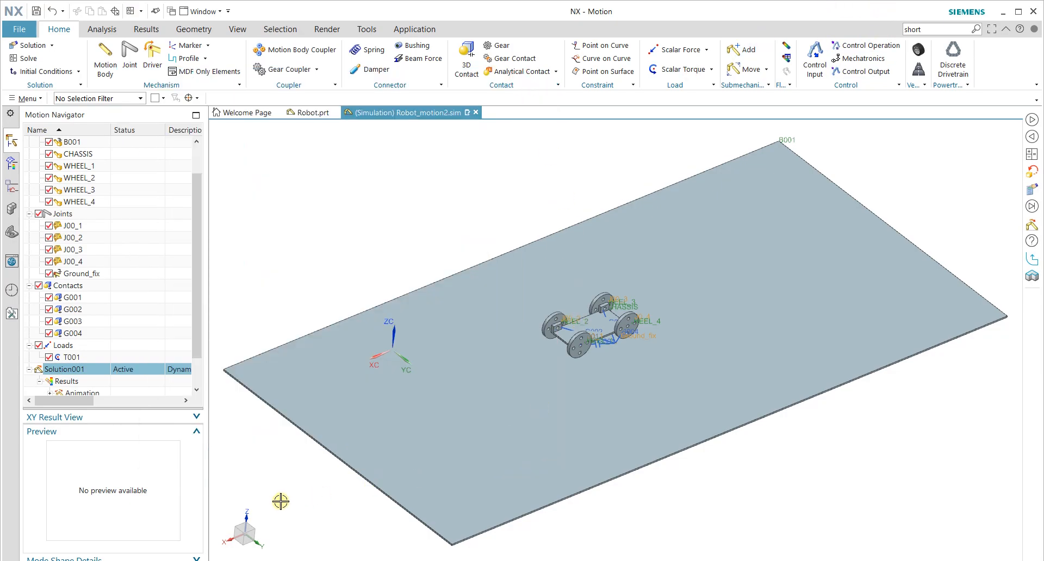
{"action": "left_click", "coordinate": [1014, 12]}
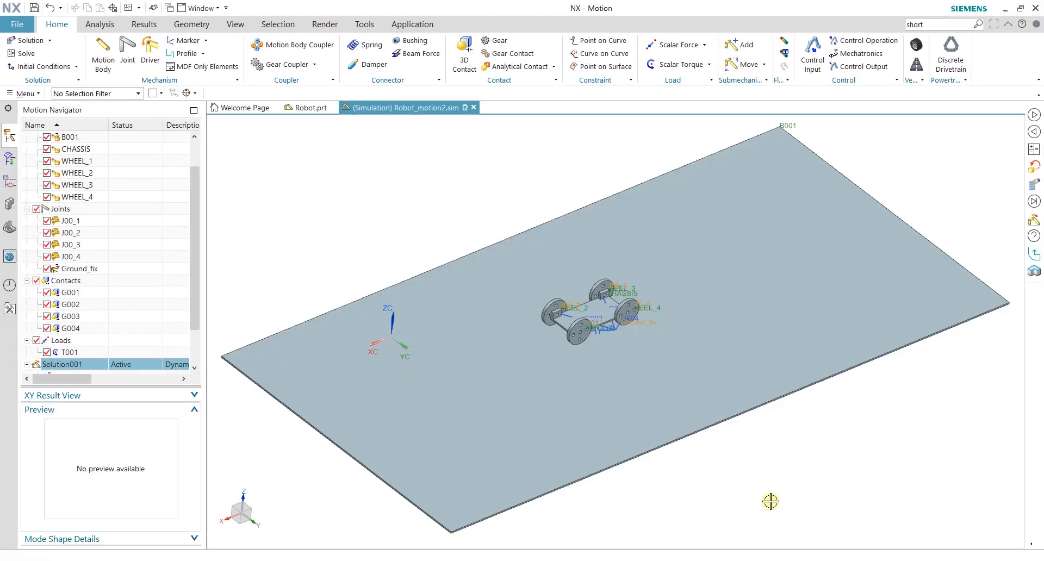
{"action": "left_click", "coordinate": [150, 25]}
{"action": "left_click", "coordinate": [162, 44]}
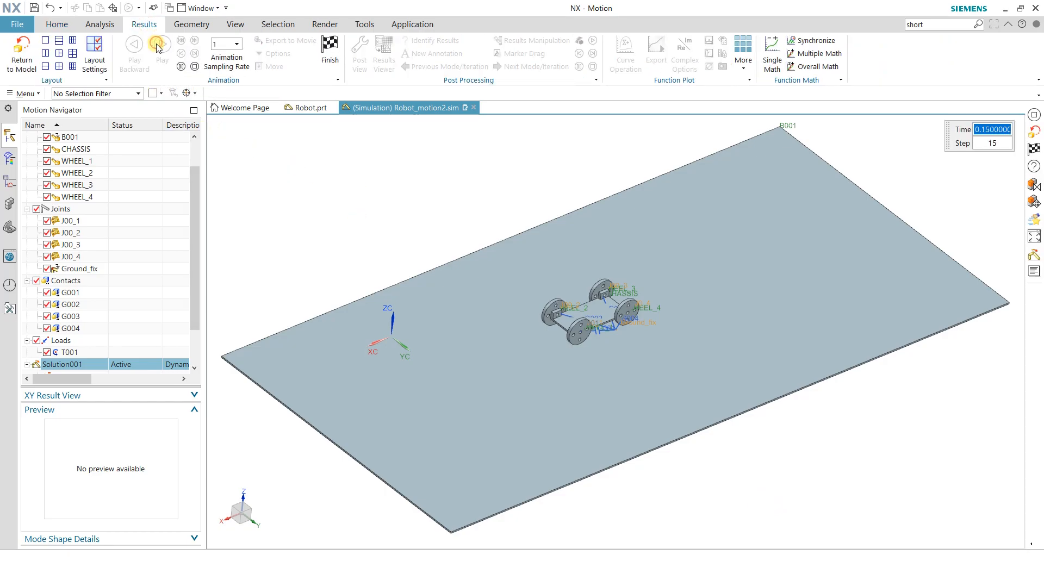
{"action": "scroll", "coordinate": [605, 318], "scroll_direction": "down", "scroll_amount": 5}
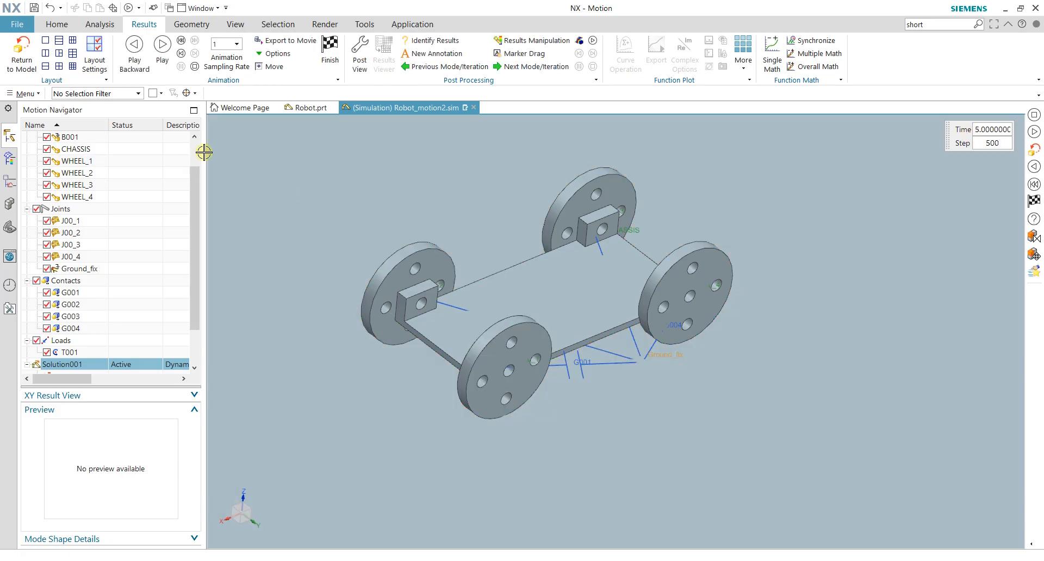
Step: Return to the model and set torque T001 to 100 N·mm with the Action Only application type
{"action": "left_click", "coordinate": [71, 354]}
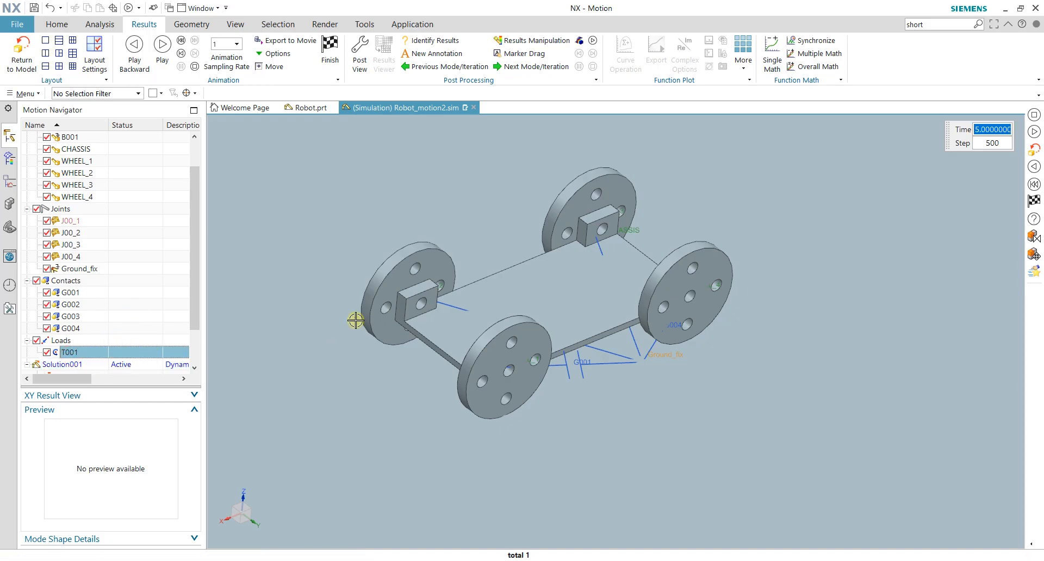
{"action": "left_click", "coordinate": [95, 354]}
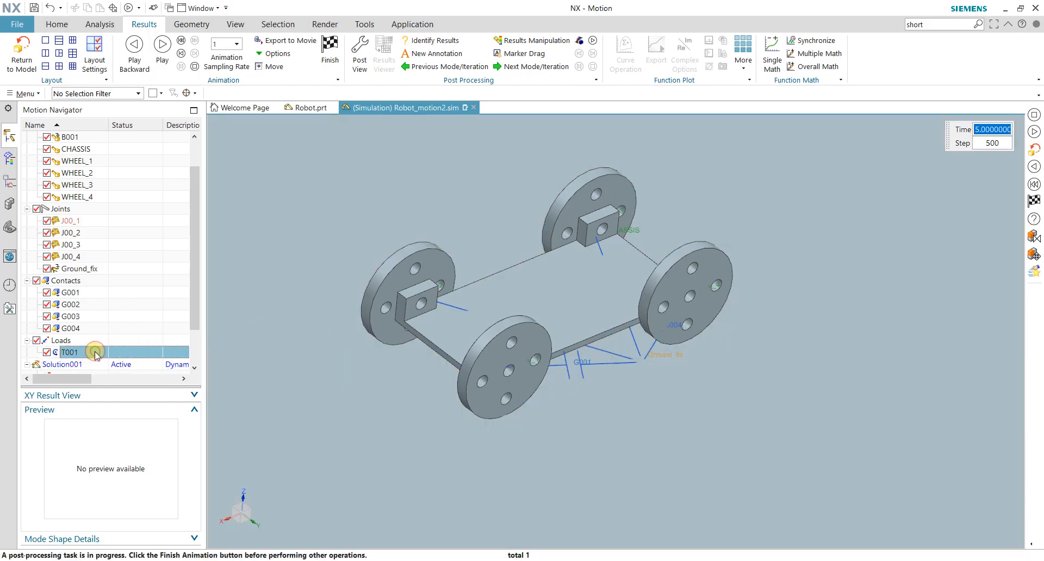
{"action": "left_click", "coordinate": [22, 55]}
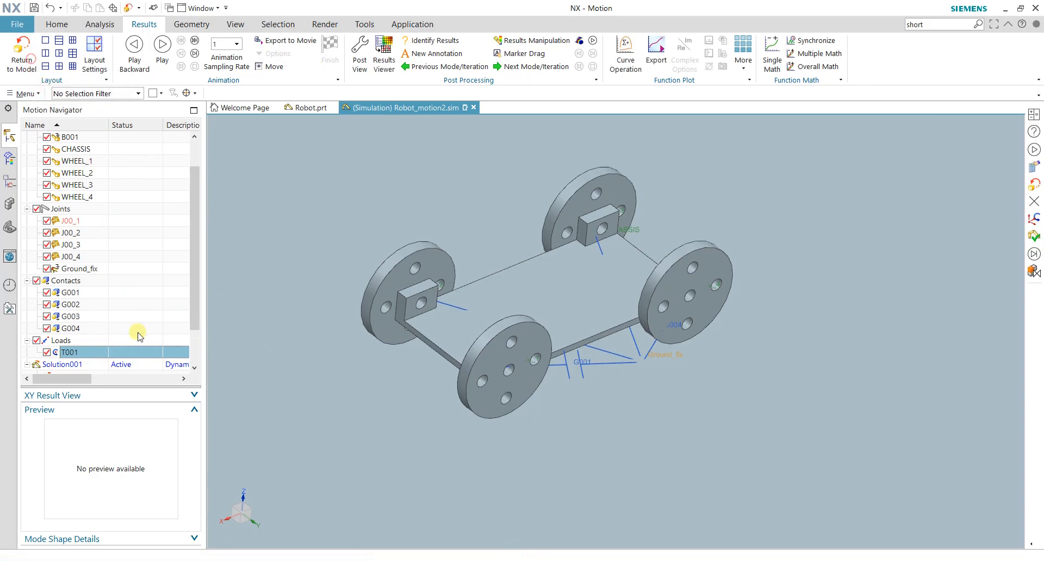
{"action": "double_click", "coordinate": [87, 355]}
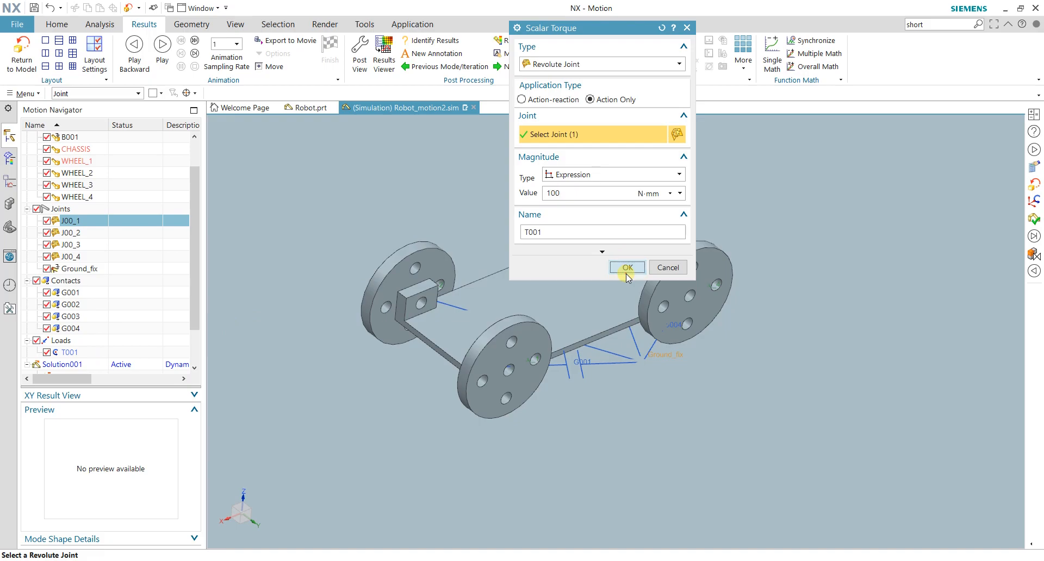
{"action": "left_click", "coordinate": [625, 268]}
Step: Solve Solution001 again with the changed torque and play the animation, following the robot's full path relative to the ground plate
{"action": "left_click", "coordinate": [56, 24]}
{"action": "left_click", "coordinate": [30, 54]}
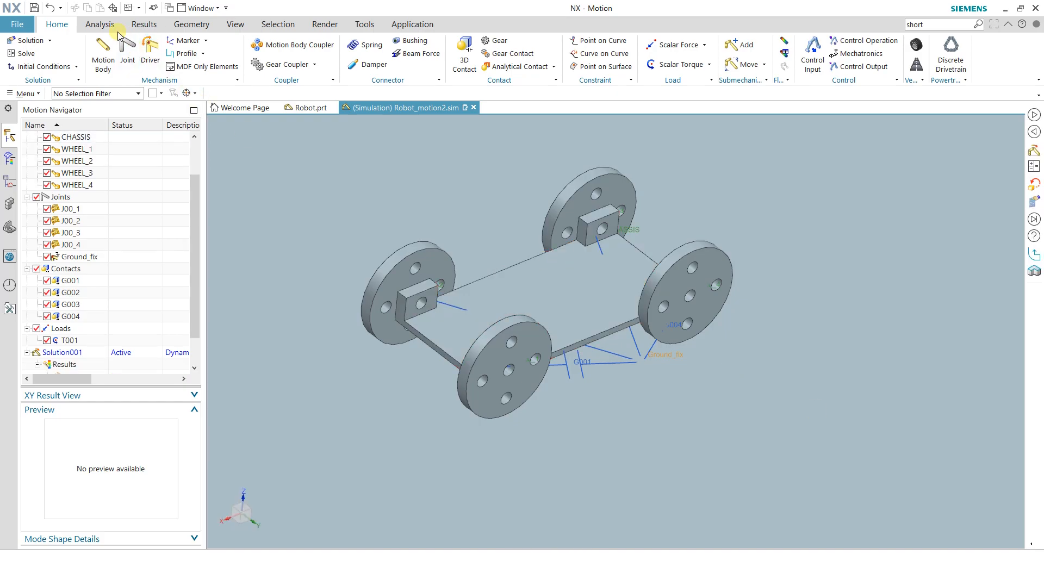
{"action": "left_click", "coordinate": [144, 24]}
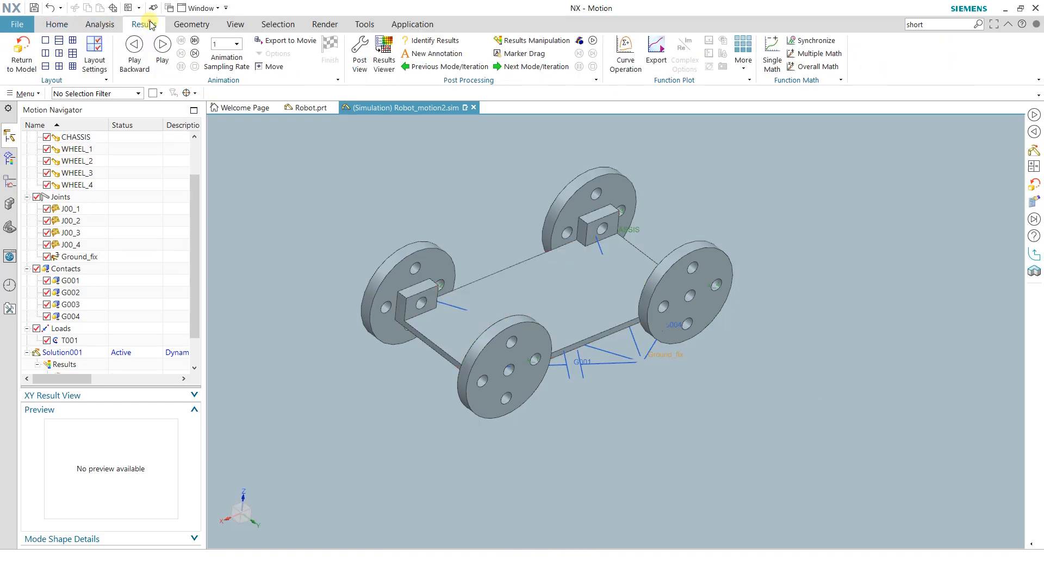
{"action": "left_click", "coordinate": [163, 52]}
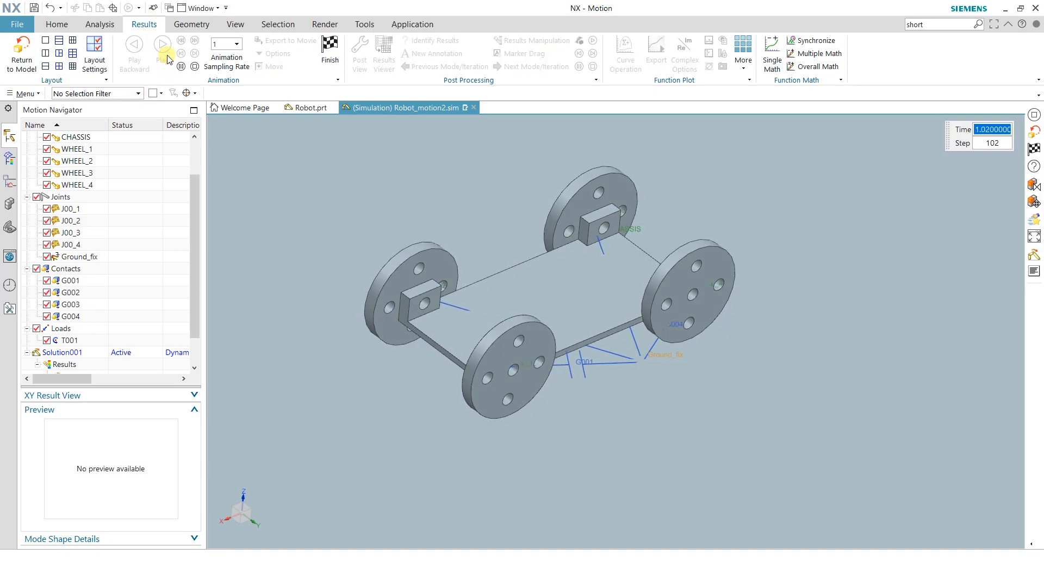
{"action": "scroll", "coordinate": [522, 292], "scroll_direction": "down", "scroll_amount": 6}
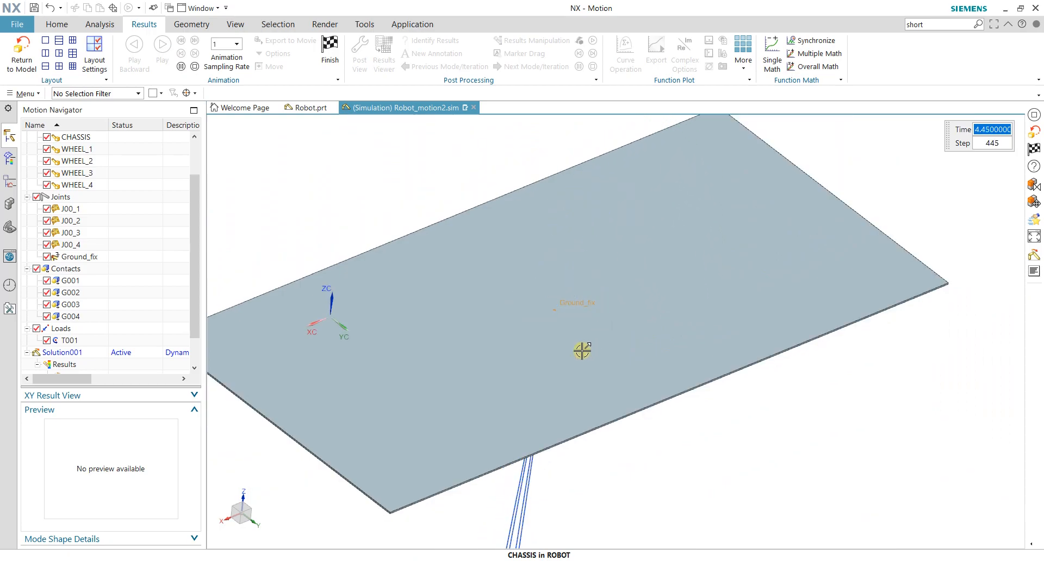
{"action": "scroll", "coordinate": [565, 342], "scroll_direction": "down", "scroll_amount": 6}
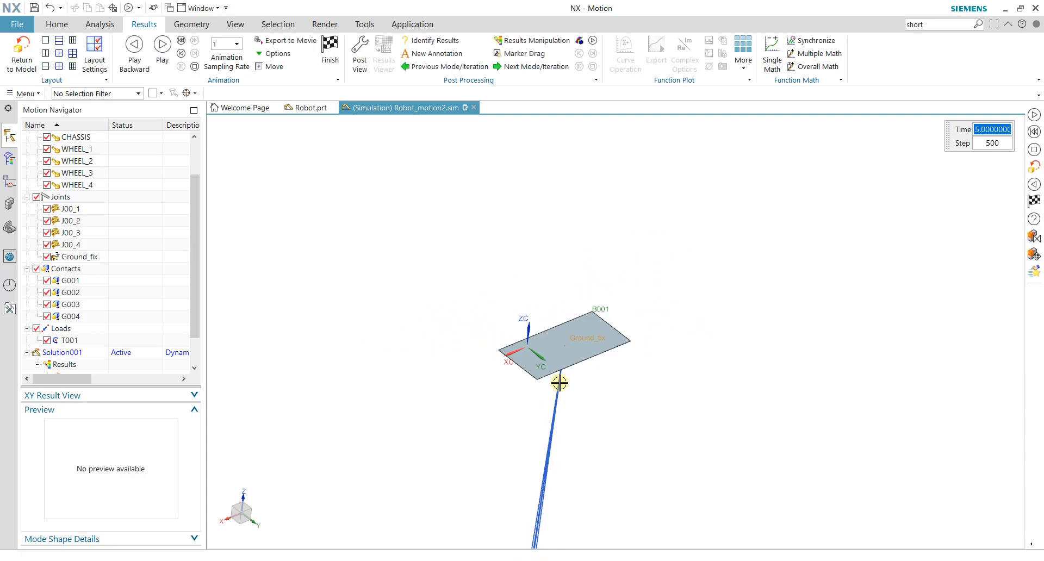
{"action": "key", "text": "ctrl+f"}
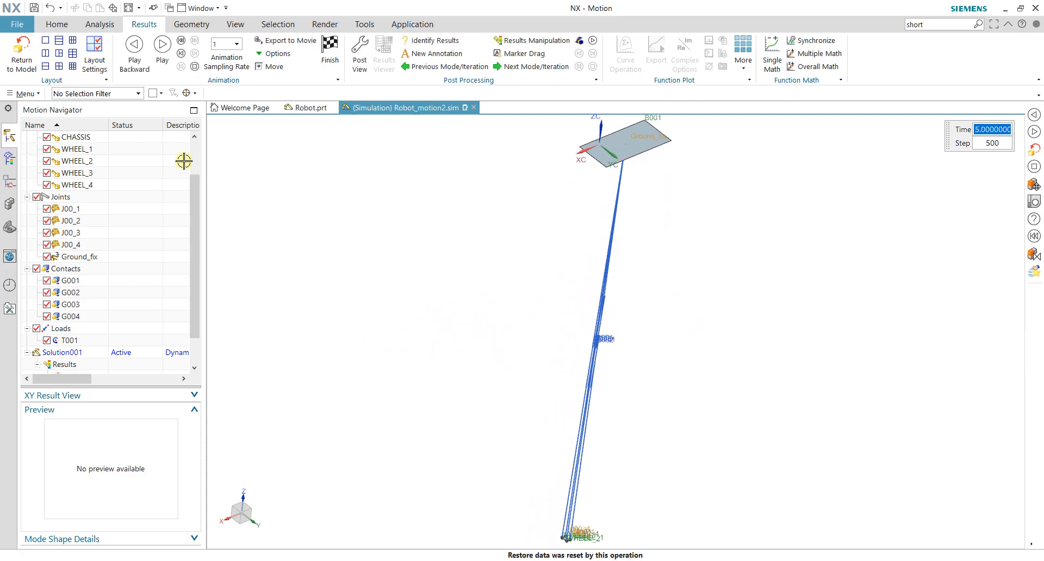
Step: Replay the torque-driven animation from the start and examine the robot's motion on the ground plate up close
{"action": "left_click", "coordinate": [163, 64]}
{"action": "scroll", "coordinate": [632, 126], "scroll_direction": "up", "scroll_amount": 5}
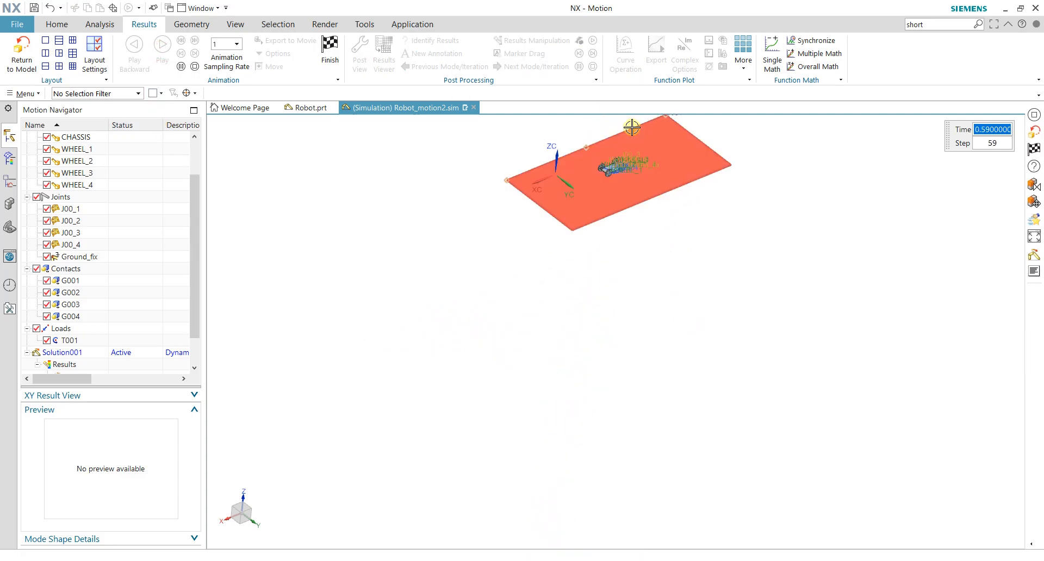
{"action": "scroll", "coordinate": [632, 127], "scroll_direction": "up", "scroll_amount": 3}
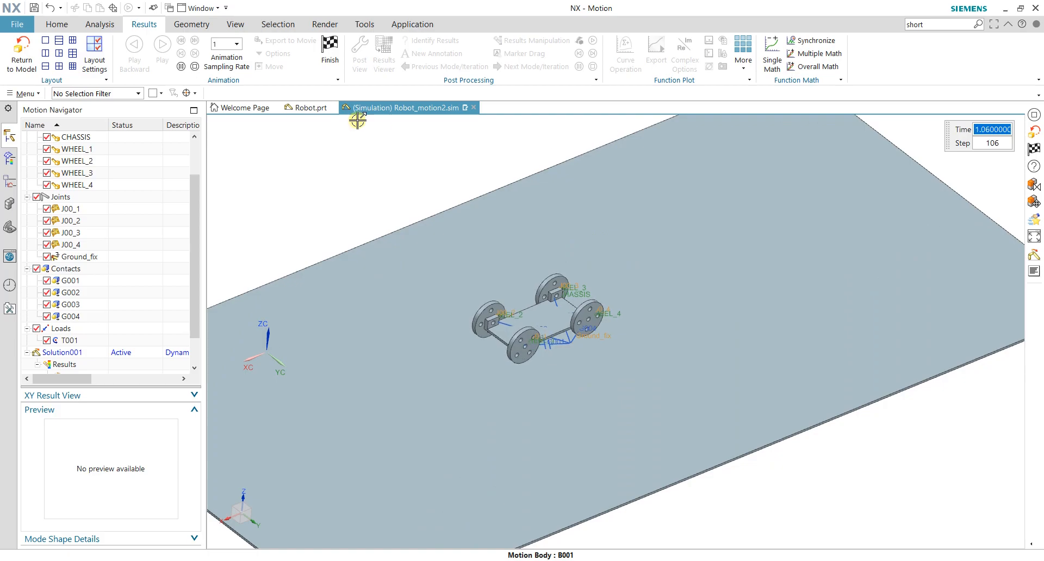
{"action": "left_click", "coordinate": [181, 66]}
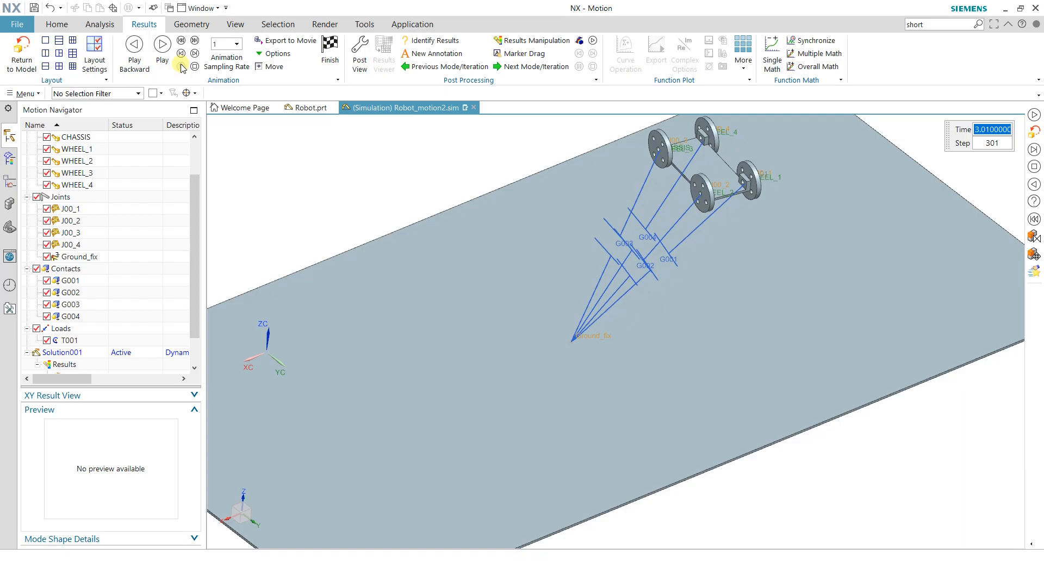
{"action": "left_click", "coordinate": [139, 53]}
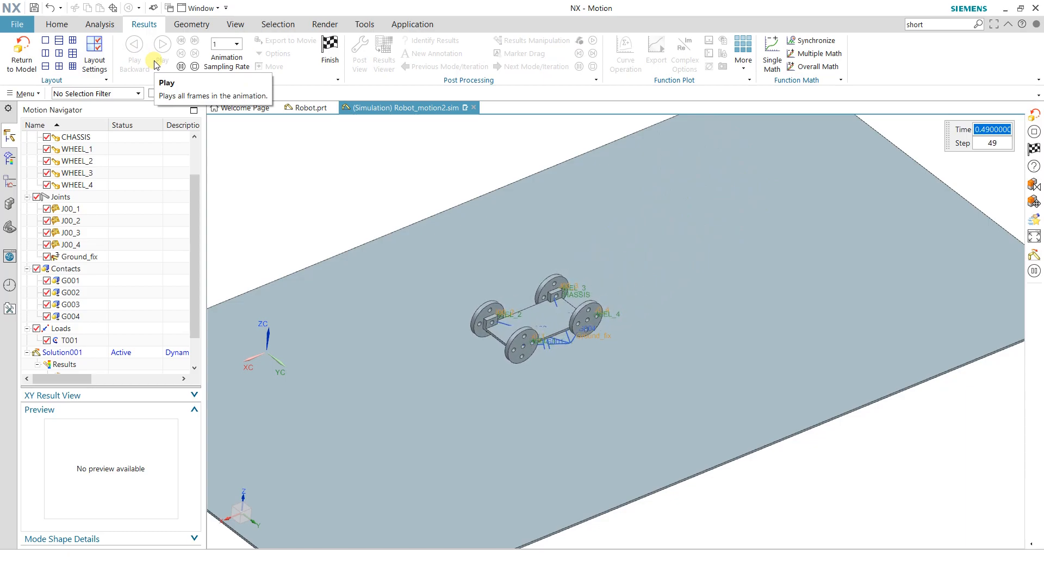
Step: Return to the model and deactivate torque T001
{"action": "left_click", "coordinate": [32, 64]}
{"action": "right_click", "coordinate": [85, 345]}
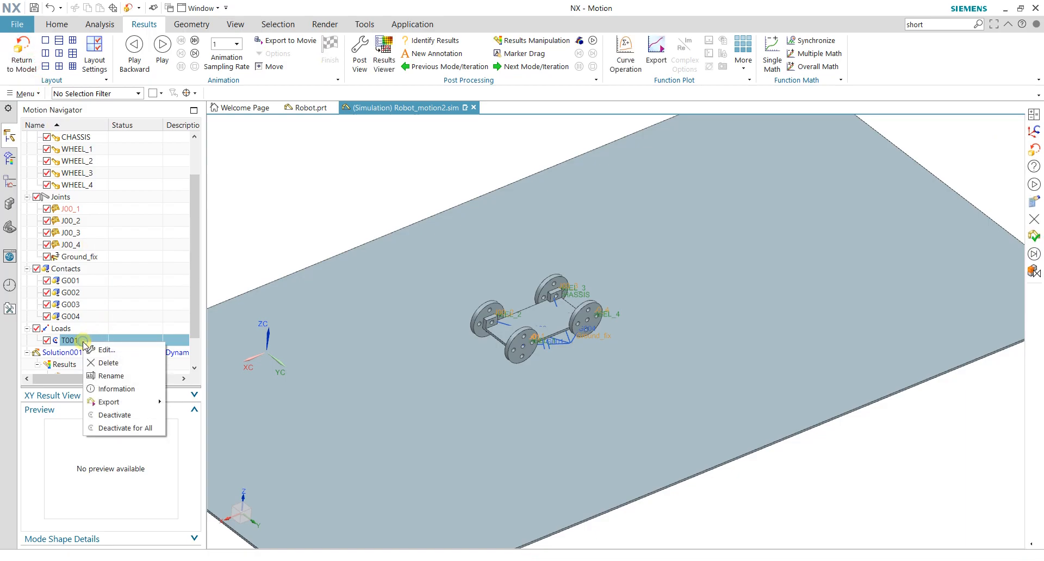
{"action": "left_click", "coordinate": [124, 414]}
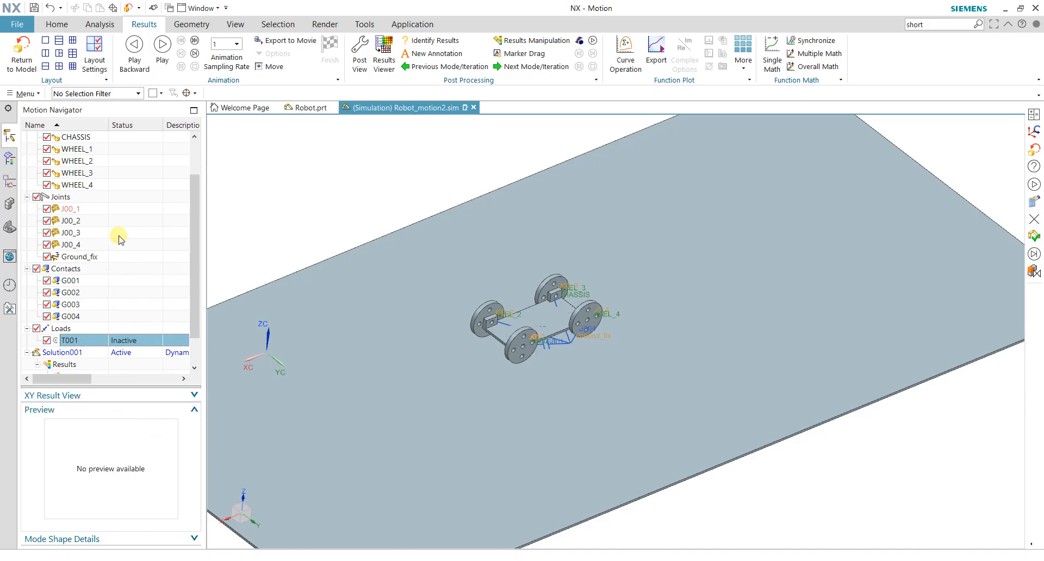
Step: Give joint J00_1 a Polynomial rotation driver with a velocity of 3 rev/min
{"action": "left_click", "coordinate": [76, 210]}
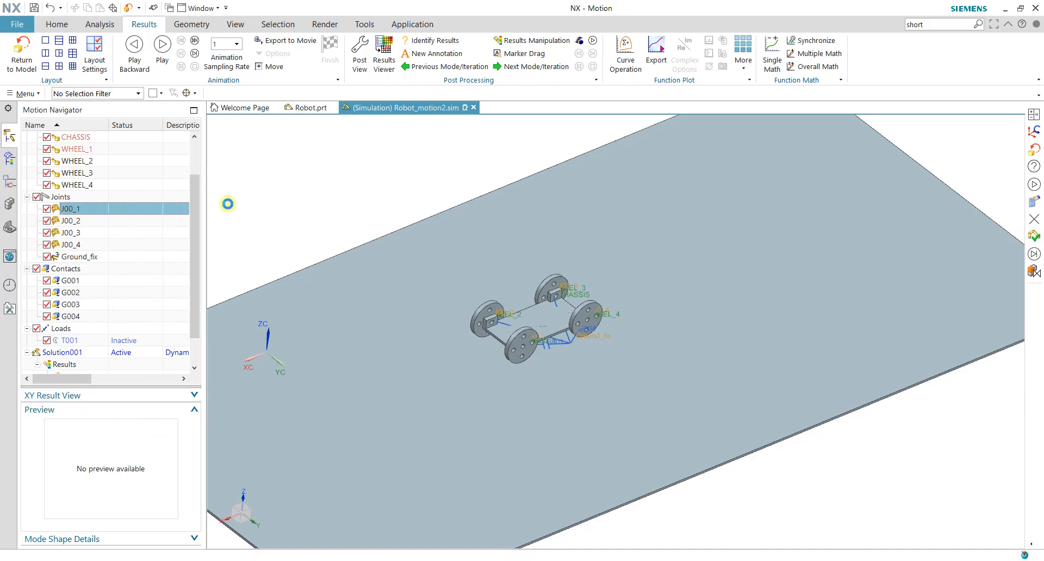
{"action": "left_click_drag", "start_coordinate": [626, 25], "coordinate": [240, 82]}
{"action": "left_click", "coordinate": [224, 106]}
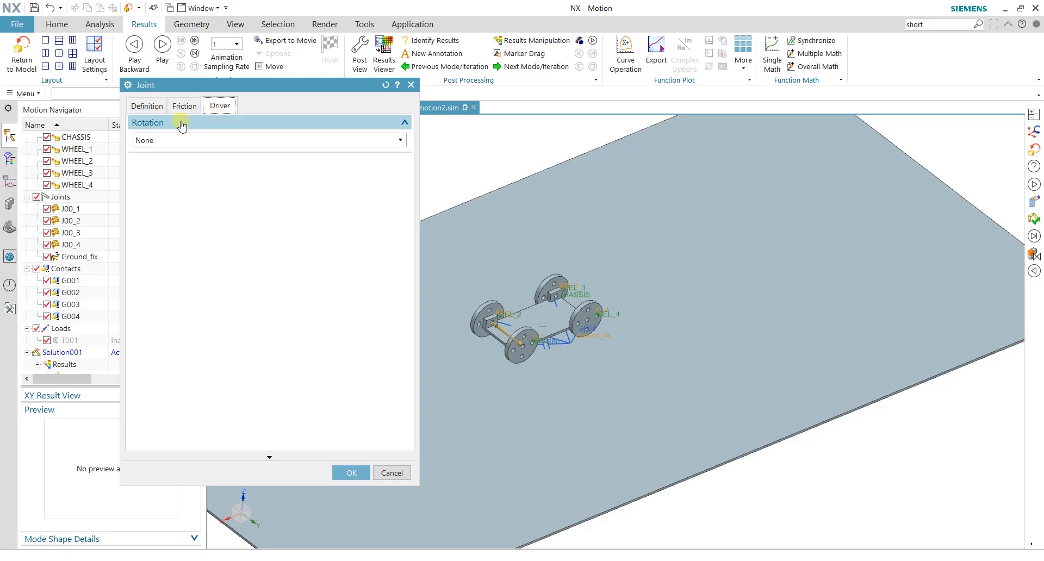
{"action": "left_click", "coordinate": [325, 140]}
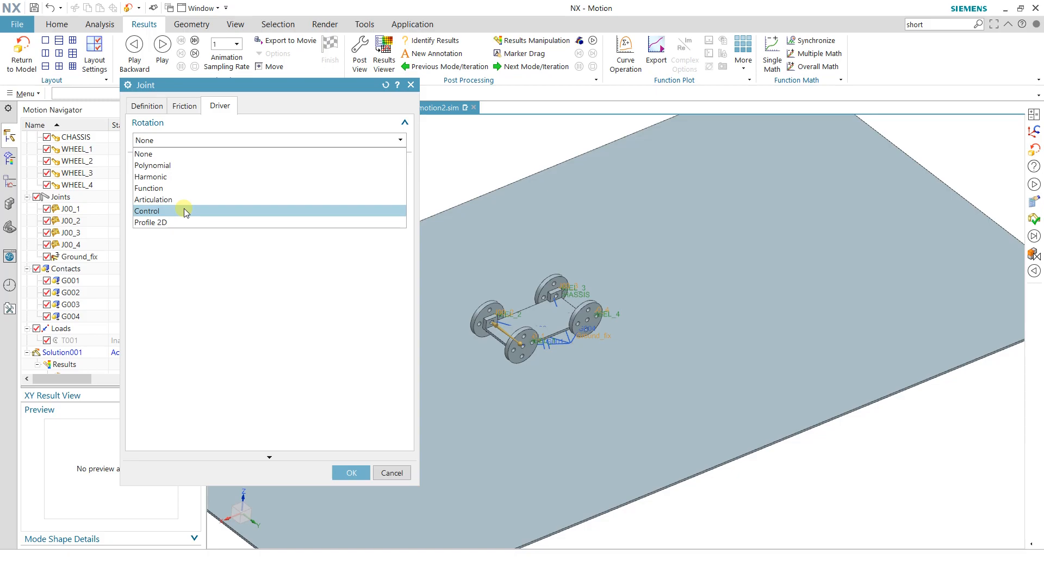
{"action": "left_click", "coordinate": [150, 224]}
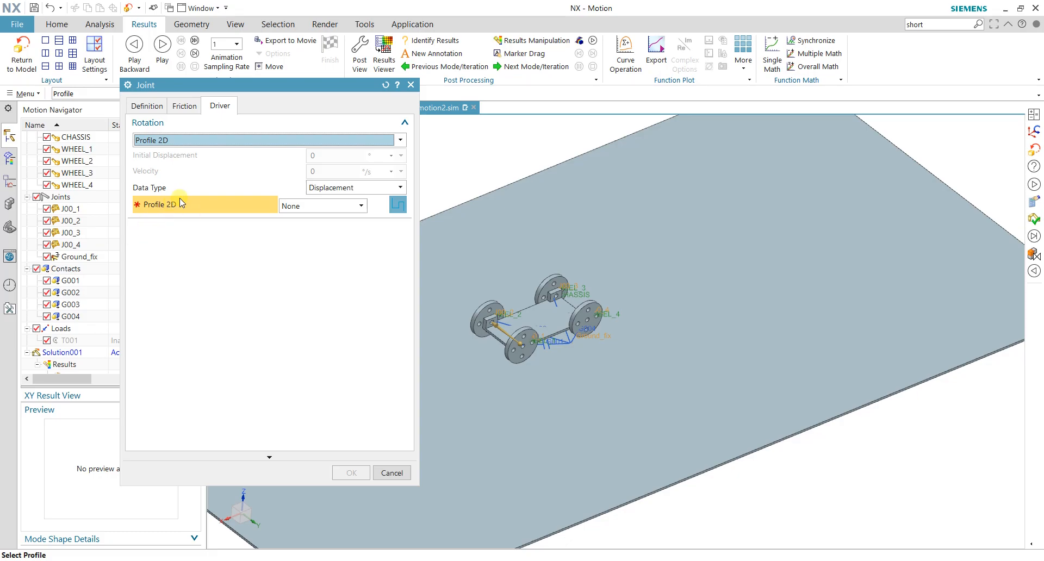
{"action": "left_click", "coordinate": [215, 137]}
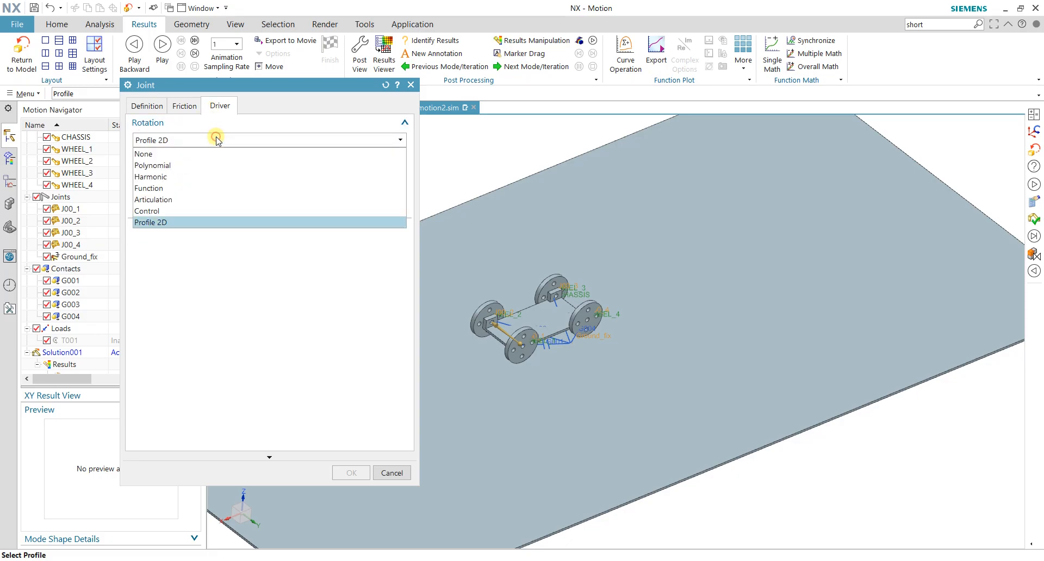
{"action": "left_click", "coordinate": [182, 166]}
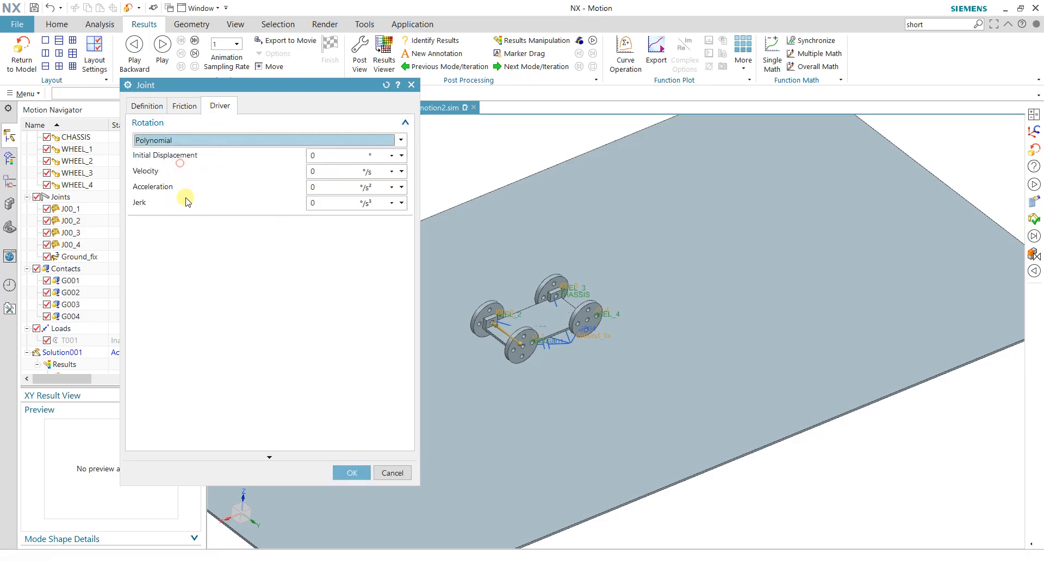
{"action": "left_click", "coordinate": [331, 156]}
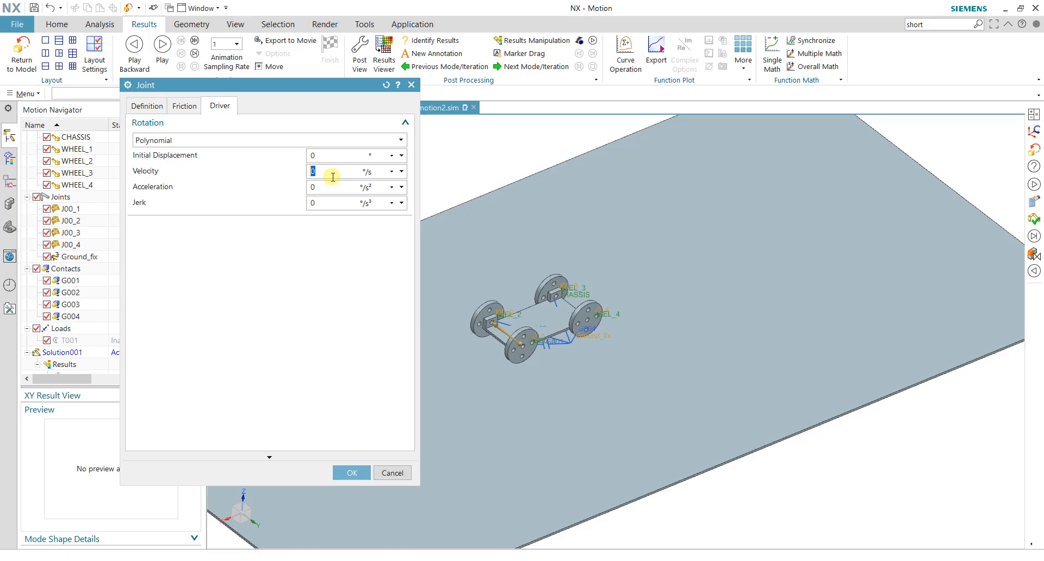
{"action": "left_click", "coordinate": [392, 173]}
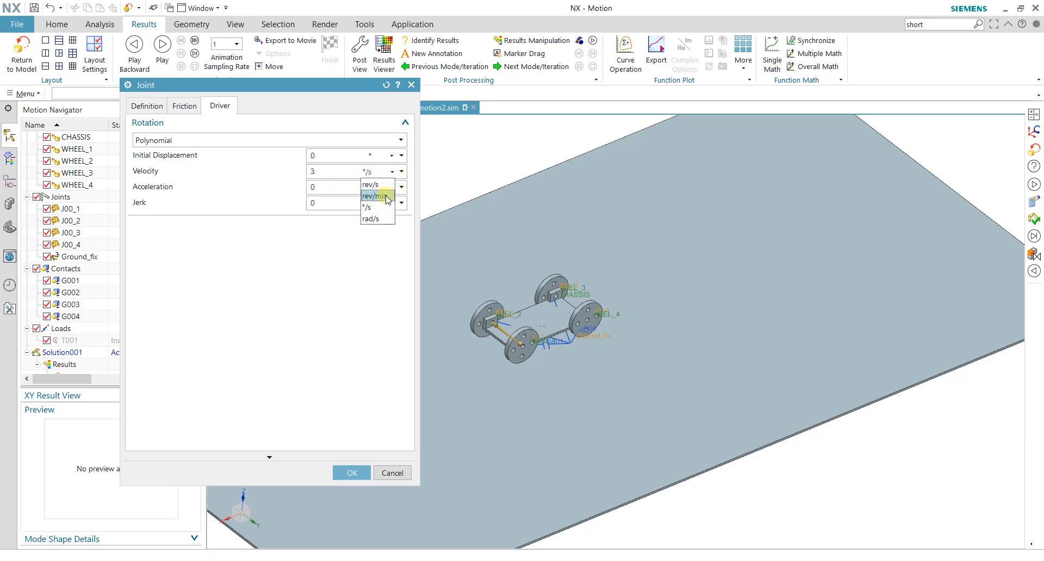
{"action": "left_click", "coordinate": [387, 197]}
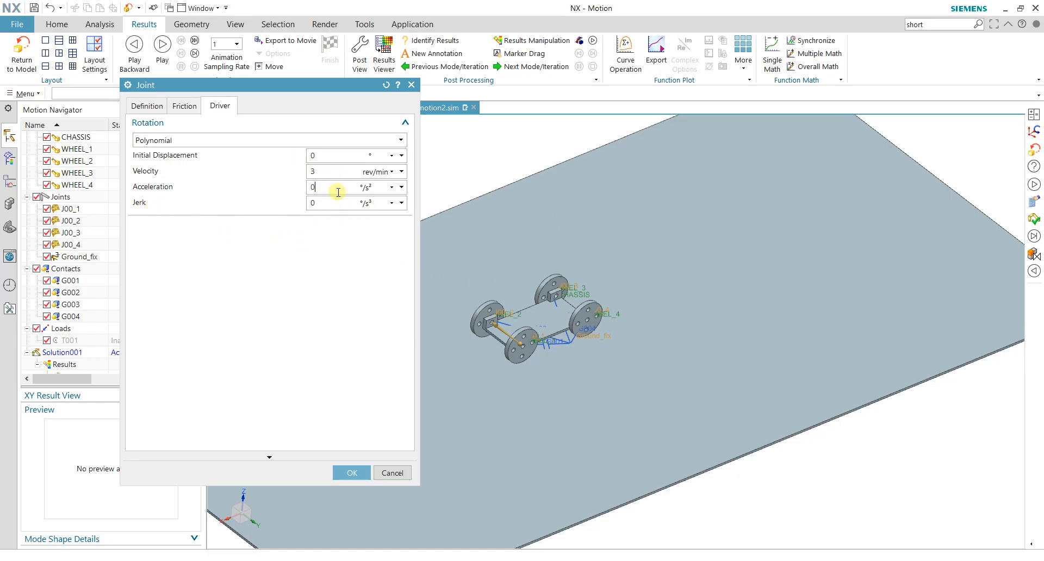
{"action": "left_click", "coordinate": [349, 476]}
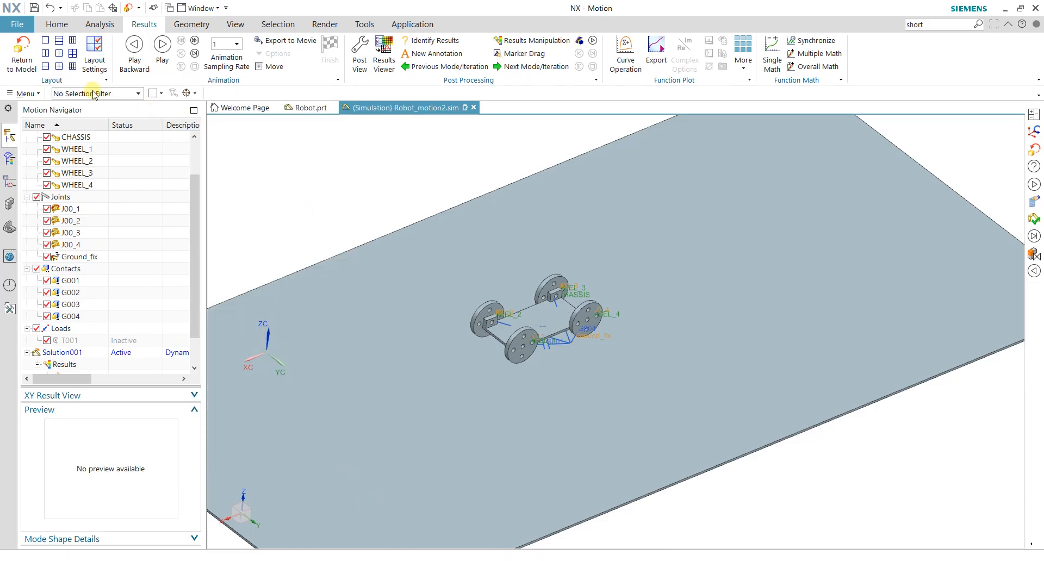
Step: Solve Solution001 with the J00_1 driver at 3 rev/min, dismiss the solver information, and play the animation to examine the wheels
{"action": "left_click", "coordinate": [57, 24]}
{"action": "left_click", "coordinate": [27, 55]}
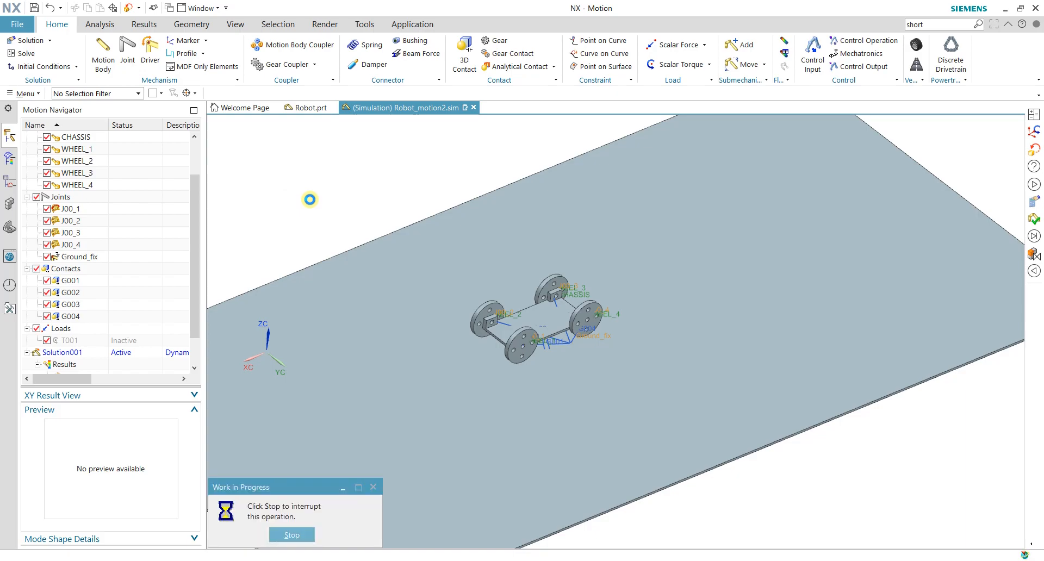
{"action": "left_click", "coordinate": [546, 76]}
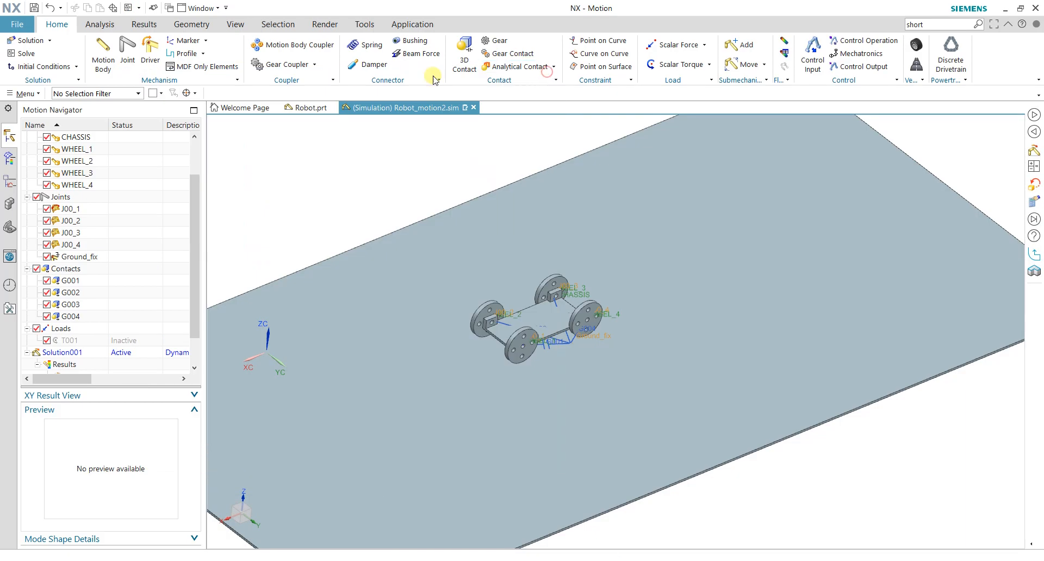
{"action": "left_click", "coordinate": [154, 26]}
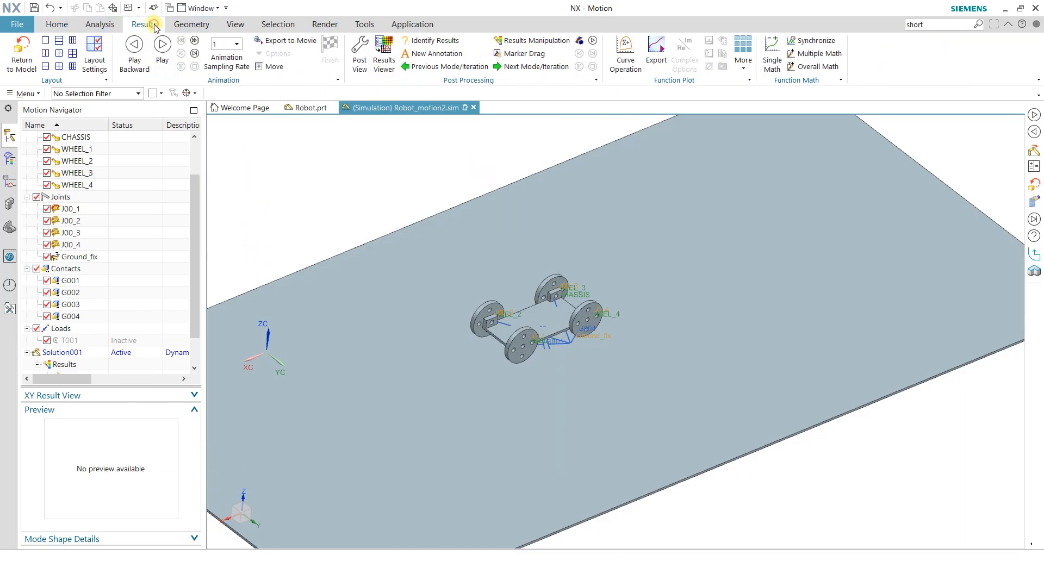
{"action": "left_click", "coordinate": [162, 44]}
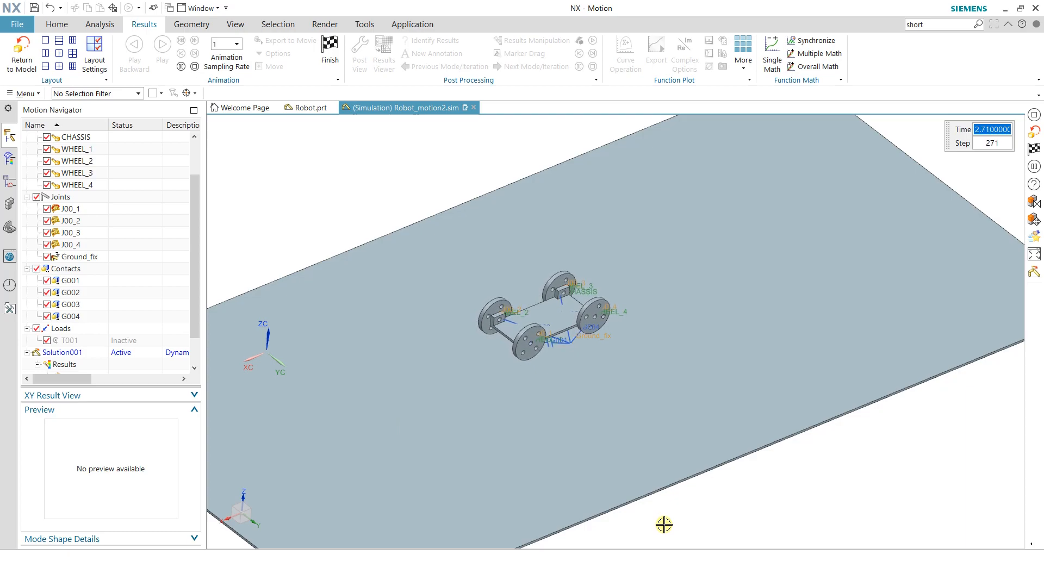
{"action": "scroll", "coordinate": [556, 361], "scroll_direction": "up", "scroll_amount": 1}
{"action": "scroll", "coordinate": [537, 338], "scroll_direction": "up", "scroll_amount": 2}
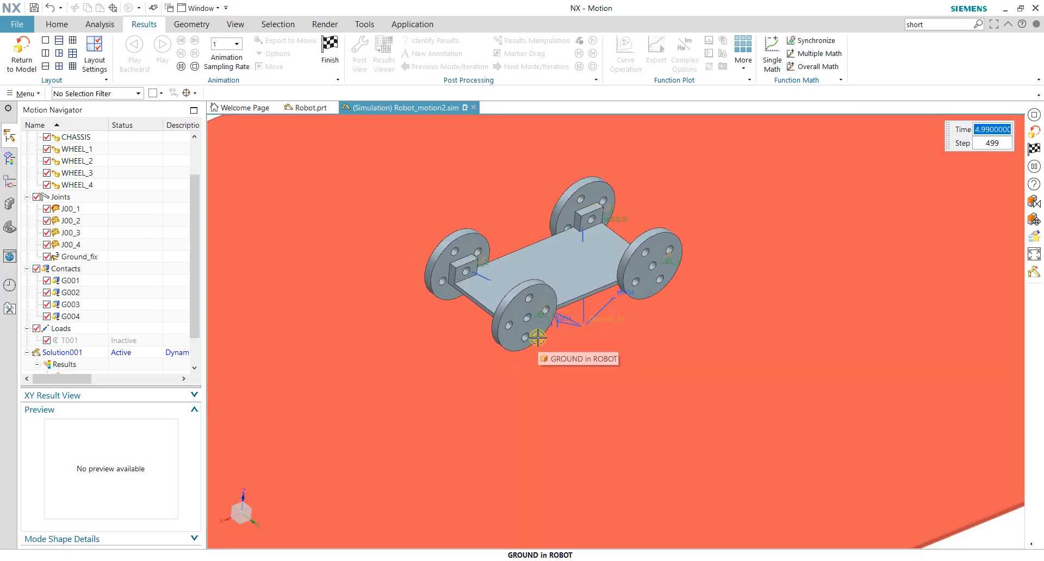
{"action": "scroll", "coordinate": [537, 337], "scroll_direction": "down", "scroll_amount": 3}
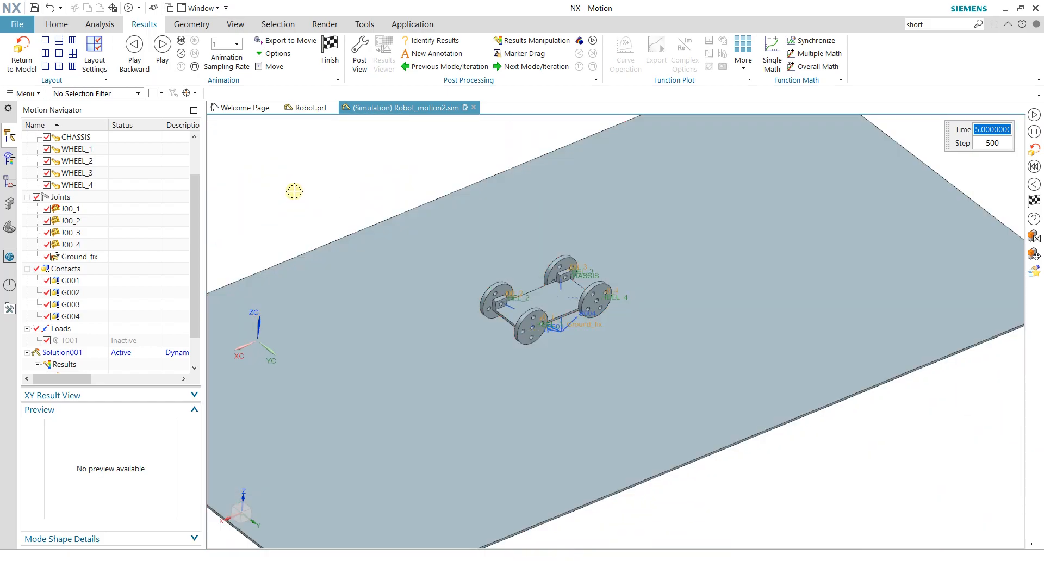
Step: Return to the model and change the rotation driver's velocity on joint J00_1
{"action": "left_click", "coordinate": [22, 54]}
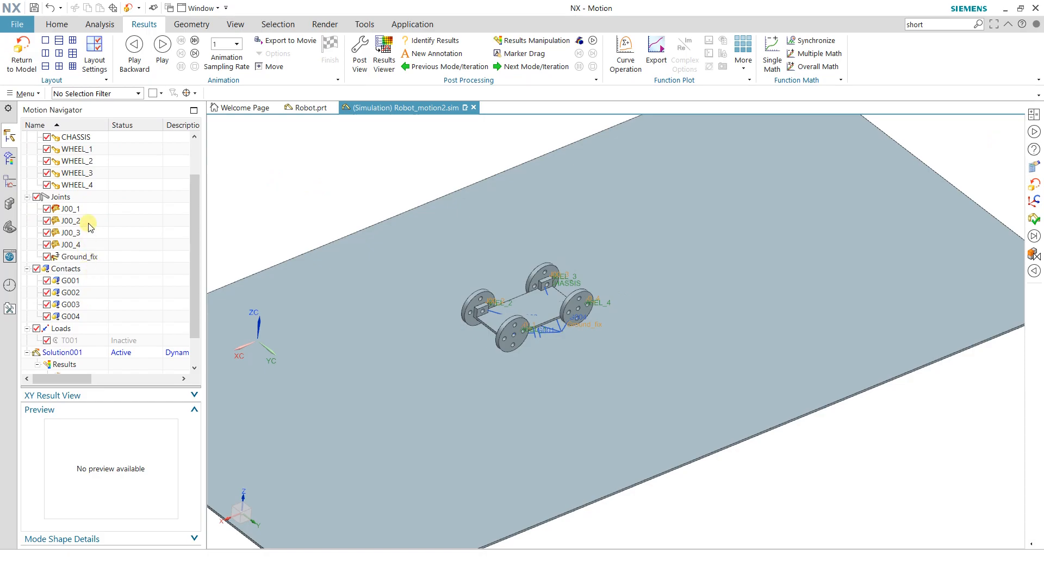
{"action": "left_click", "coordinate": [79, 210]}
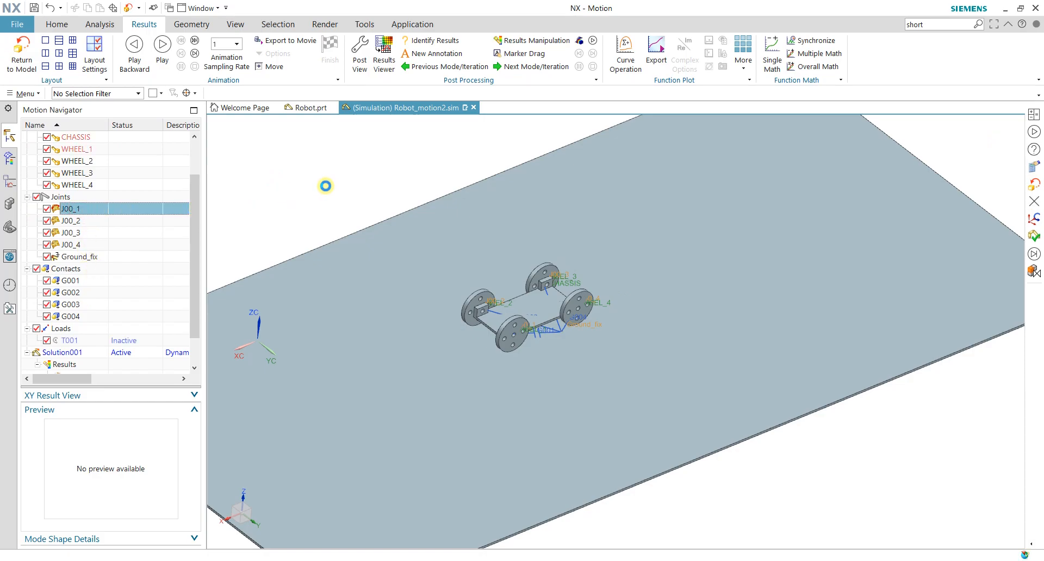
{"action": "left_click", "coordinate": [219, 105]}
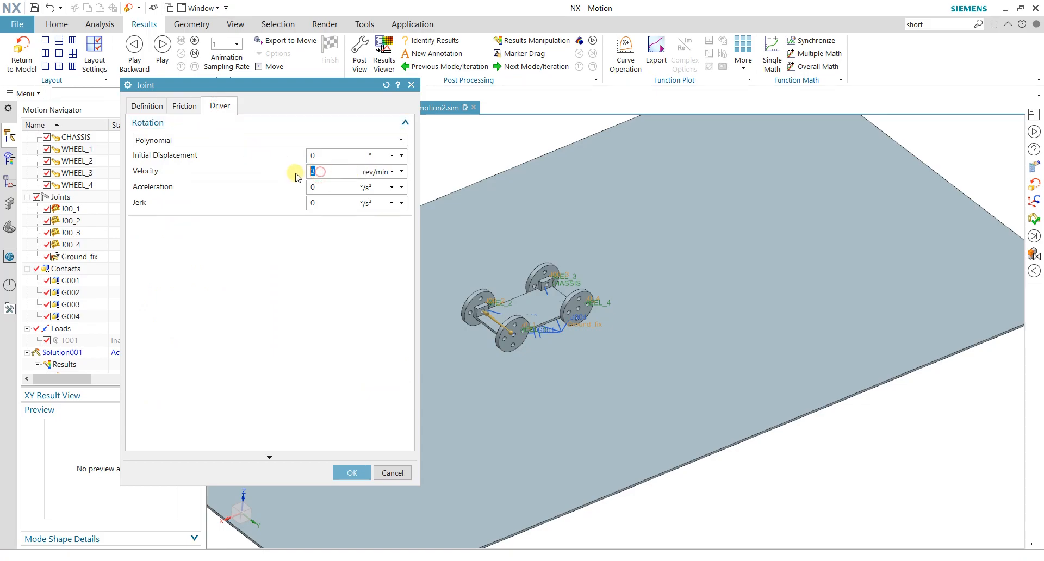
{"action": "left_click", "coordinate": [346, 471]}
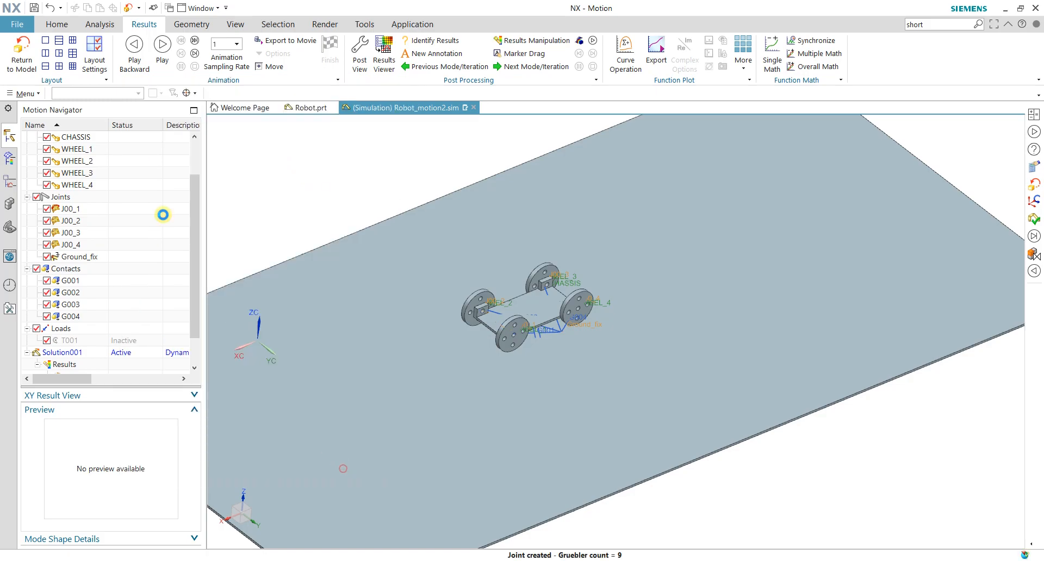
Step: Solve Solution001 with the changed driver velocity, dismiss the solver information window, and play the robot animation
{"action": "left_click", "coordinate": [68, 26]}
{"action": "left_click", "coordinate": [36, 53]}
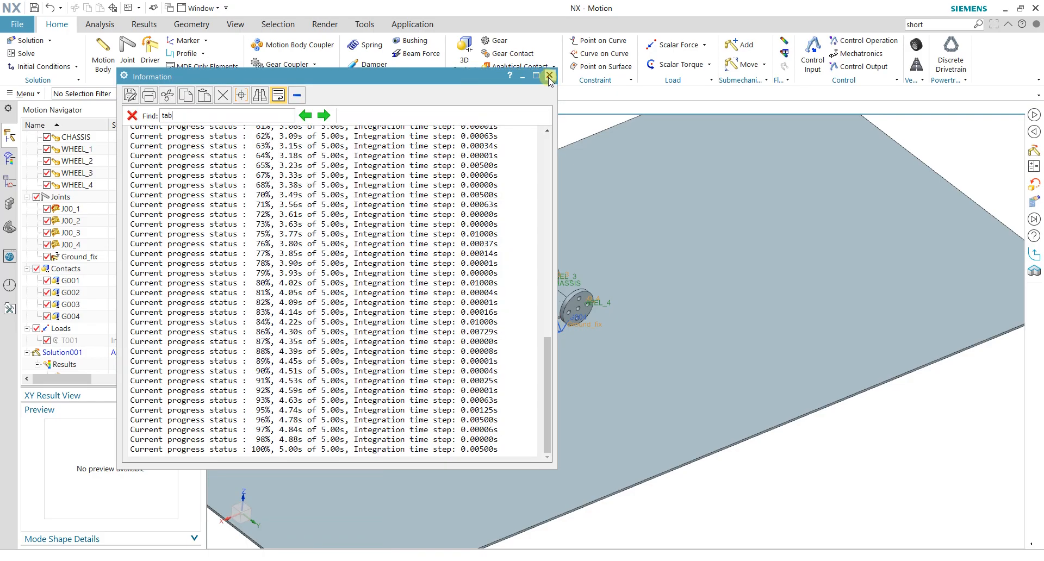
{"action": "left_click", "coordinate": [549, 75]}
{"action": "left_click", "coordinate": [157, 25]}
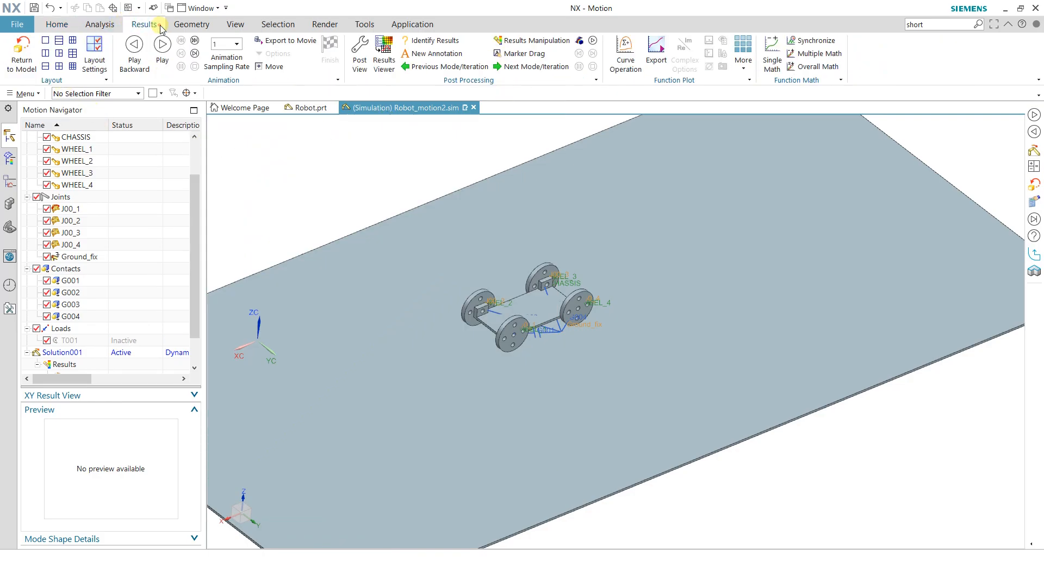
{"action": "left_click", "coordinate": [161, 43]}
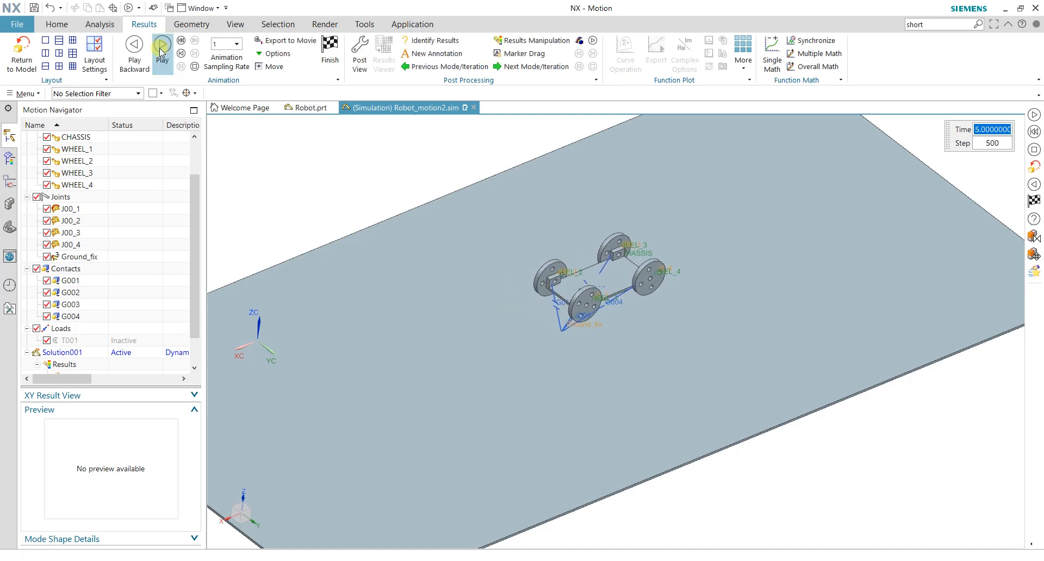
Step: Return to the model and set the Polynomial driver velocity of joint J00_1 to 100 rev/min
{"action": "left_click", "coordinate": [22, 51]}
{"action": "left_click", "coordinate": [68, 210]}
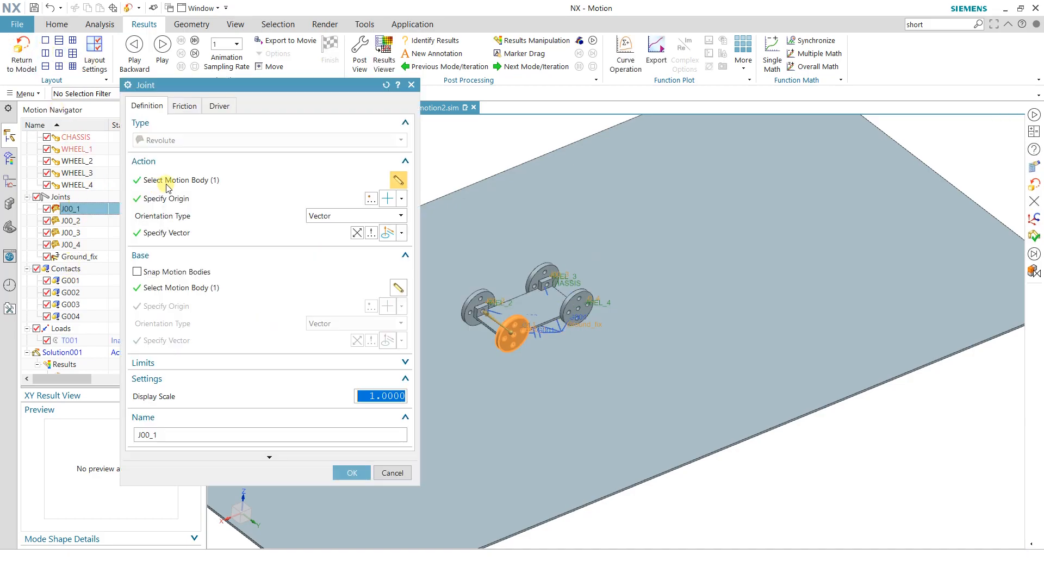
{"action": "left_click", "coordinate": [220, 106]}
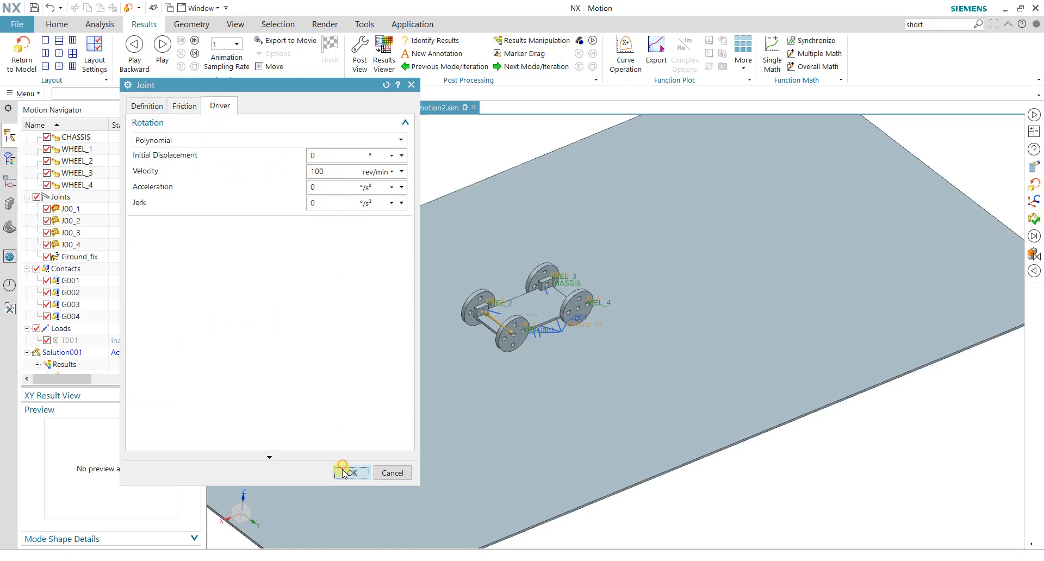
{"action": "left_click", "coordinate": [348, 473]}
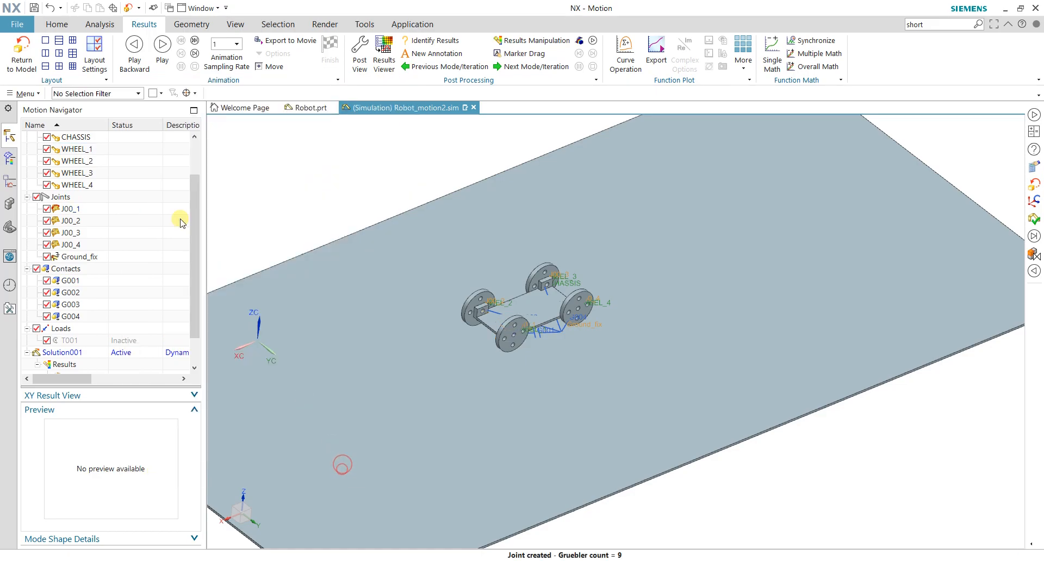
Step: Solve Solution001 with the J00_1 driver, dismiss the solver information, and play the animation of the robot on the ground plate
{"action": "left_click", "coordinate": [65, 25]}
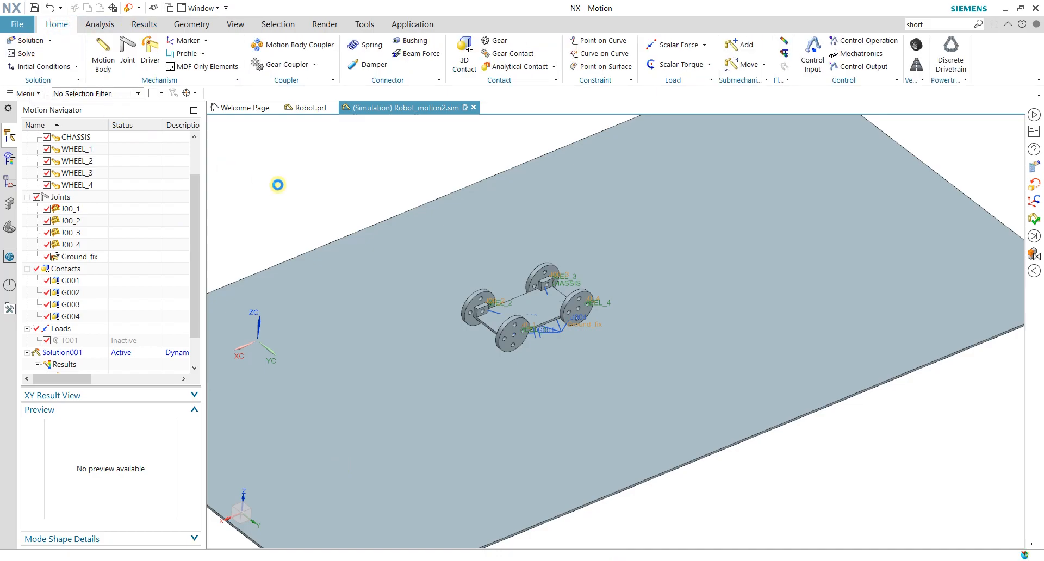
{"action": "left_click", "coordinate": [547, 78]}
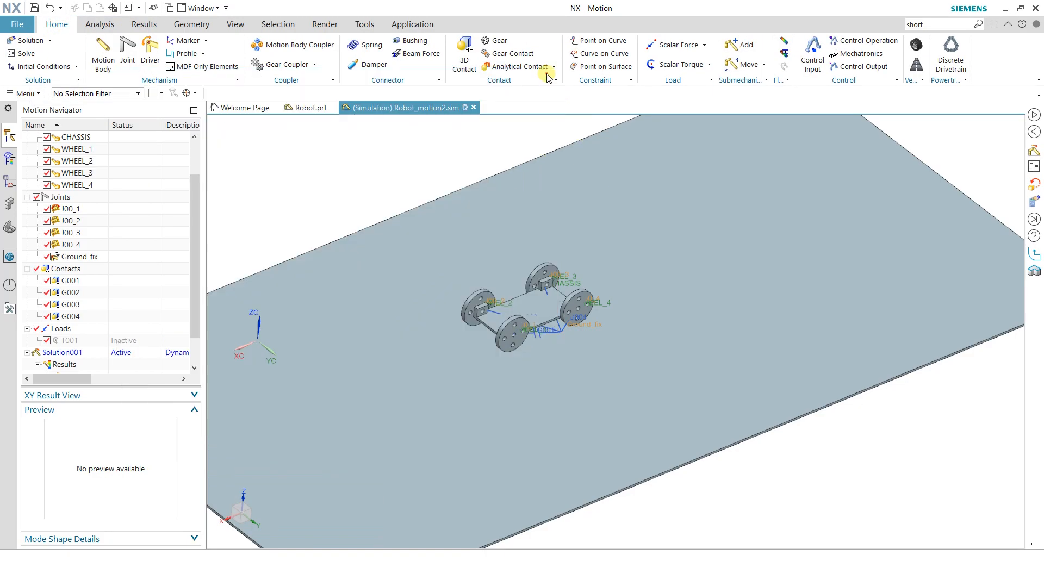
{"action": "left_click", "coordinate": [144, 24]}
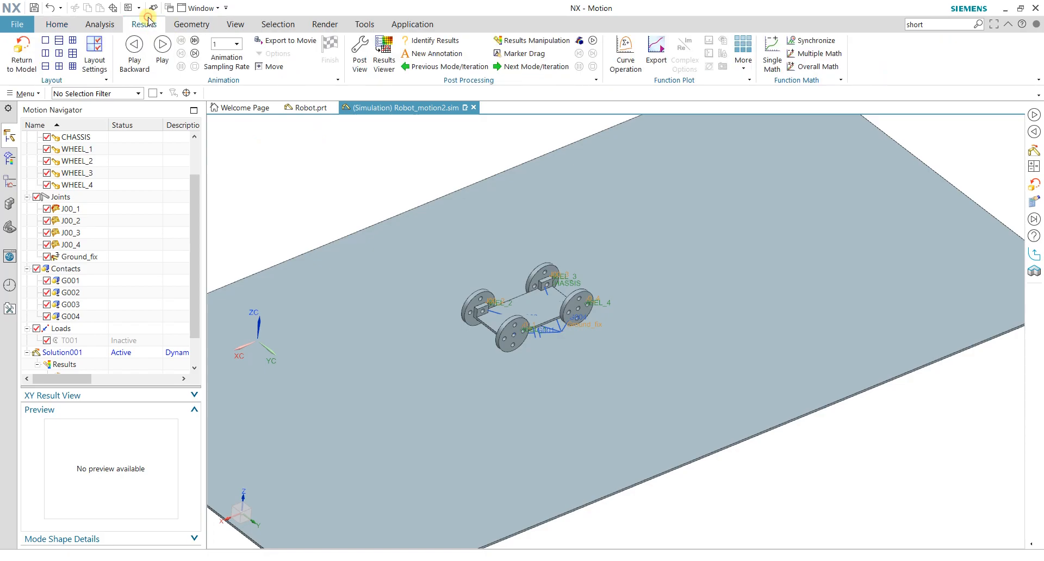
{"action": "left_click", "coordinate": [160, 45]}
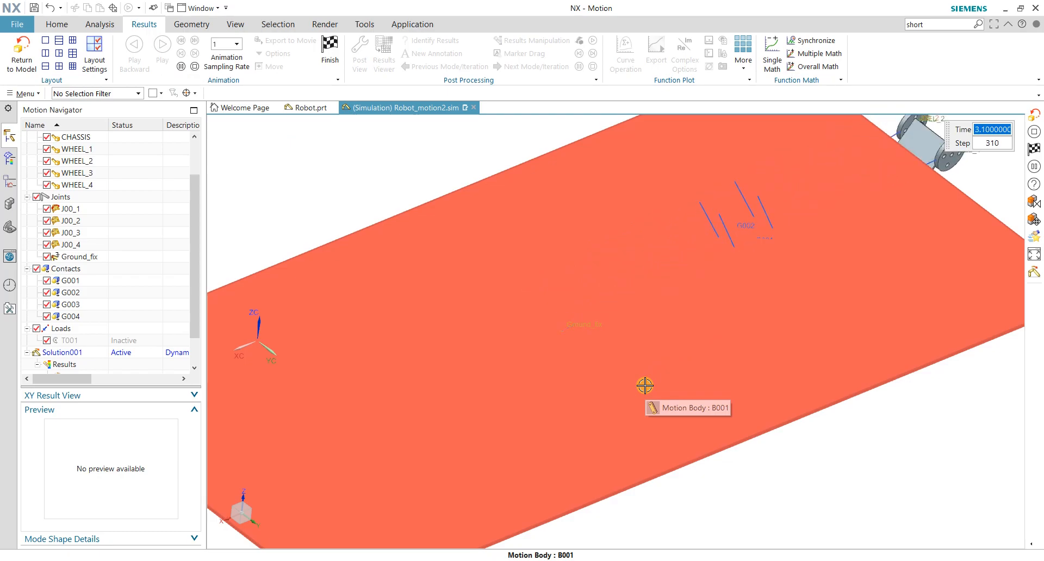
{"action": "scroll", "coordinate": [645, 385], "scroll_direction": "down", "scroll_amount": 3}
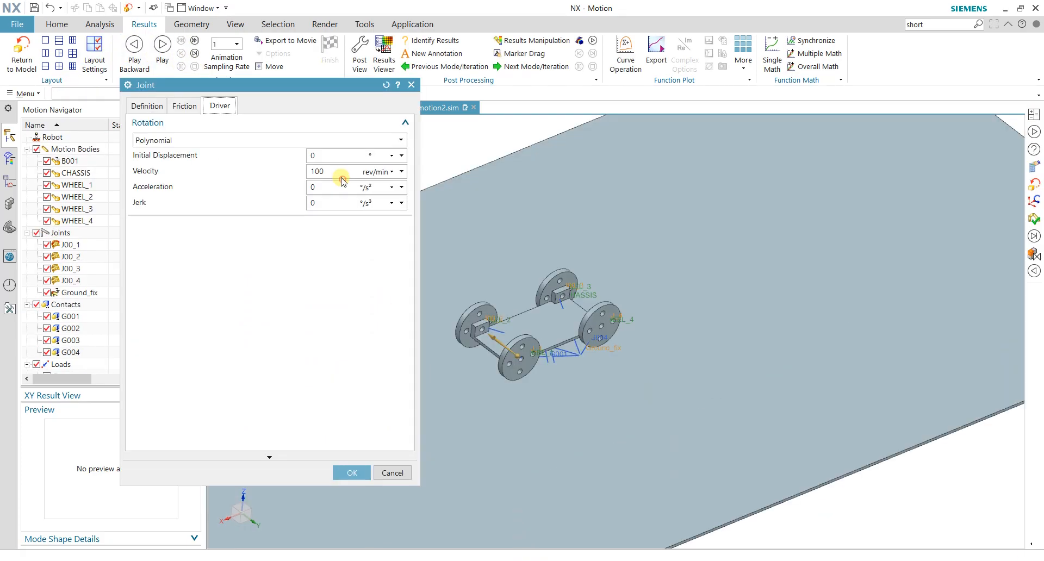
Step: Accept the J00_1 rotation driver at 100 rev/min, solve Solution001, and play the resulting robot animation
{"action": "left_click", "coordinate": [352, 472]}
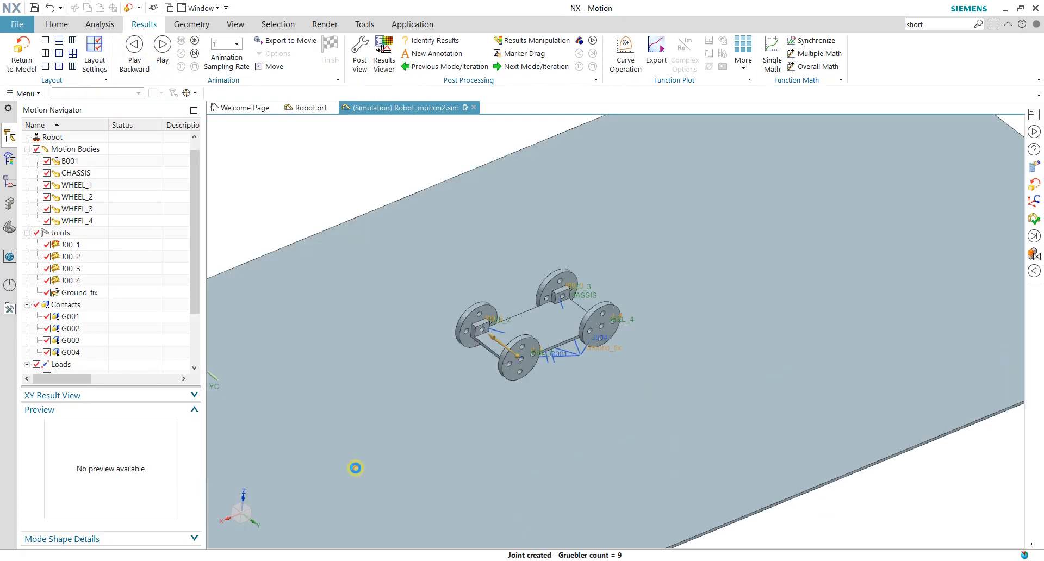
{"action": "left_click", "coordinate": [57, 25]}
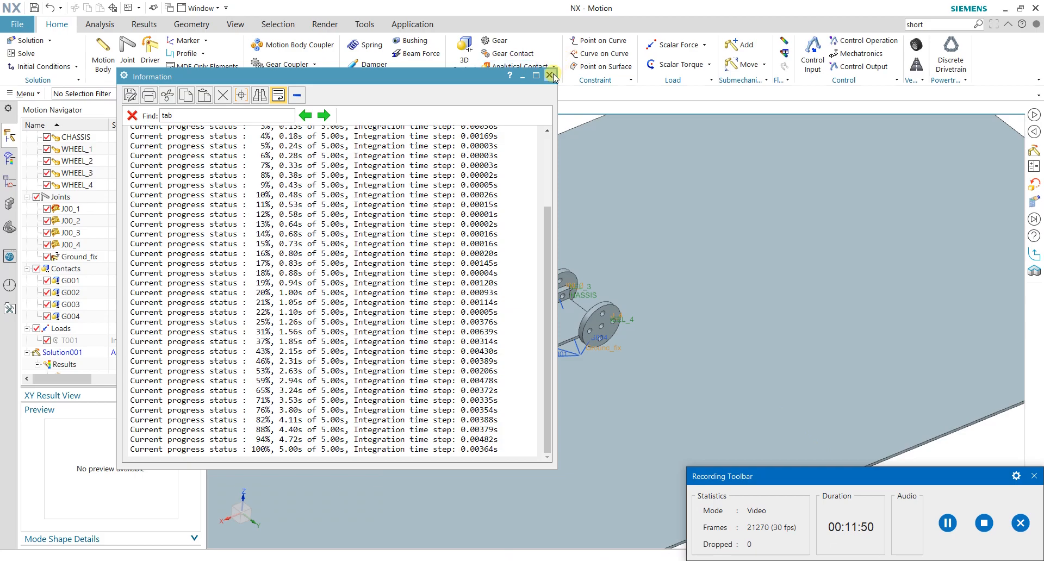
{"action": "left_click", "coordinate": [551, 75]}
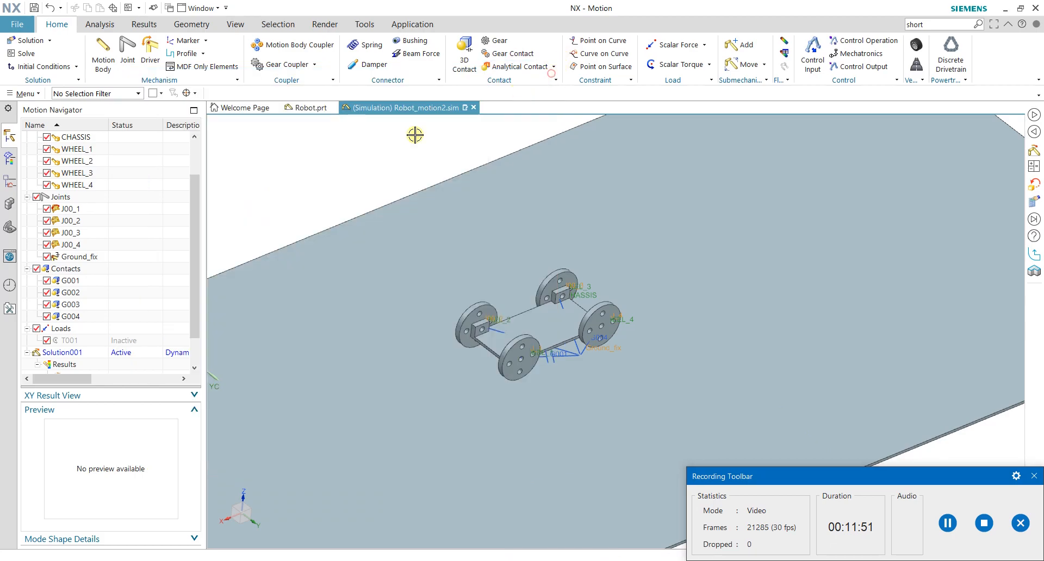
{"action": "left_click", "coordinate": [155, 24]}
{"action": "left_click", "coordinate": [161, 45]}
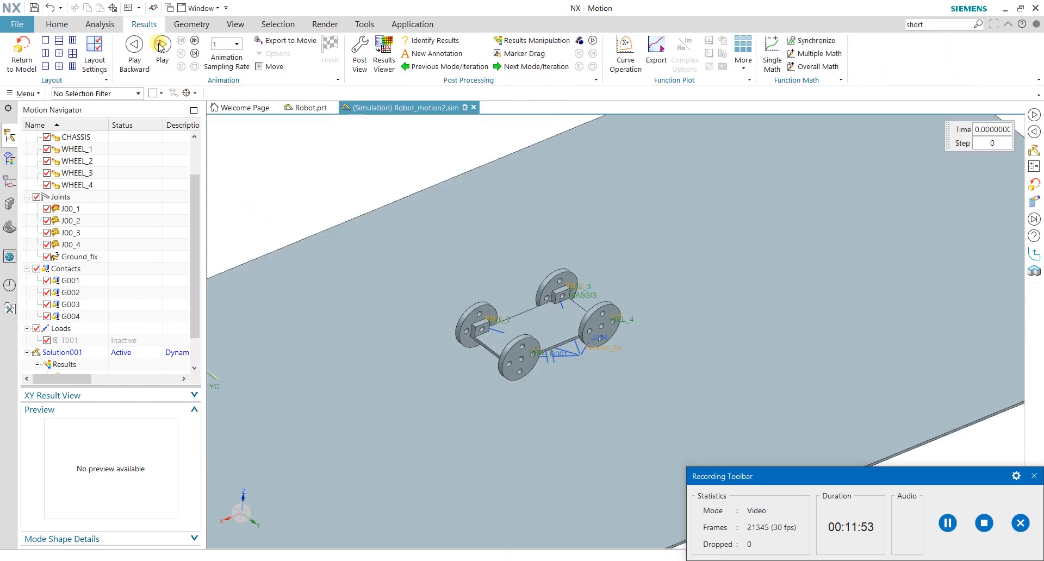
{"action": "scroll", "coordinate": [488, 235], "scroll_direction": "down", "scroll_amount": 3}
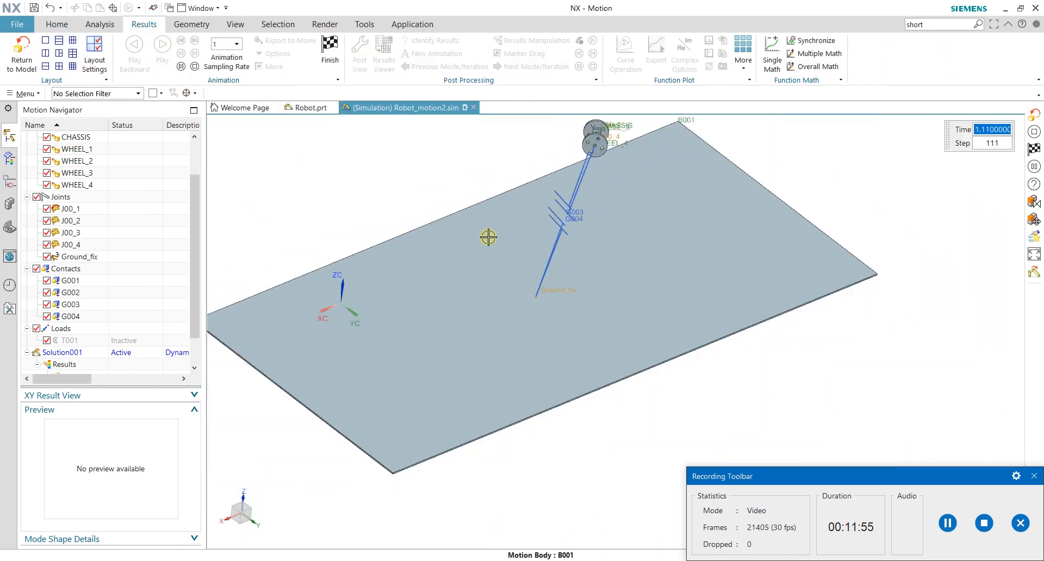
Step: Stop the animation, replay the robot's motion from the start, and stop it again
{"action": "left_click", "coordinate": [194, 65]}
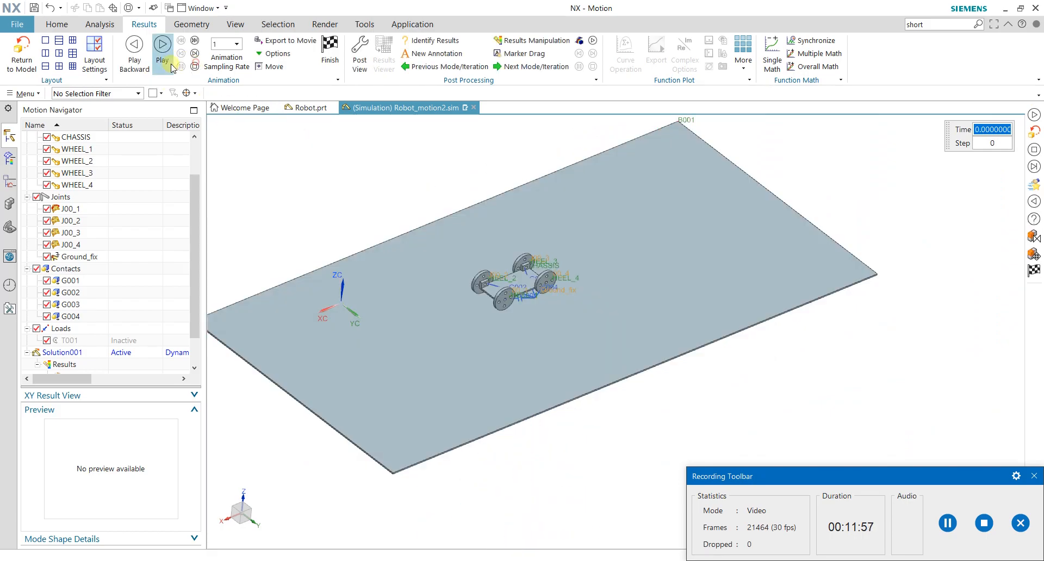
{"action": "left_click", "coordinate": [142, 50]}
{"action": "left_click", "coordinate": [194, 66]}
{"action": "left_click", "coordinate": [162, 53]}
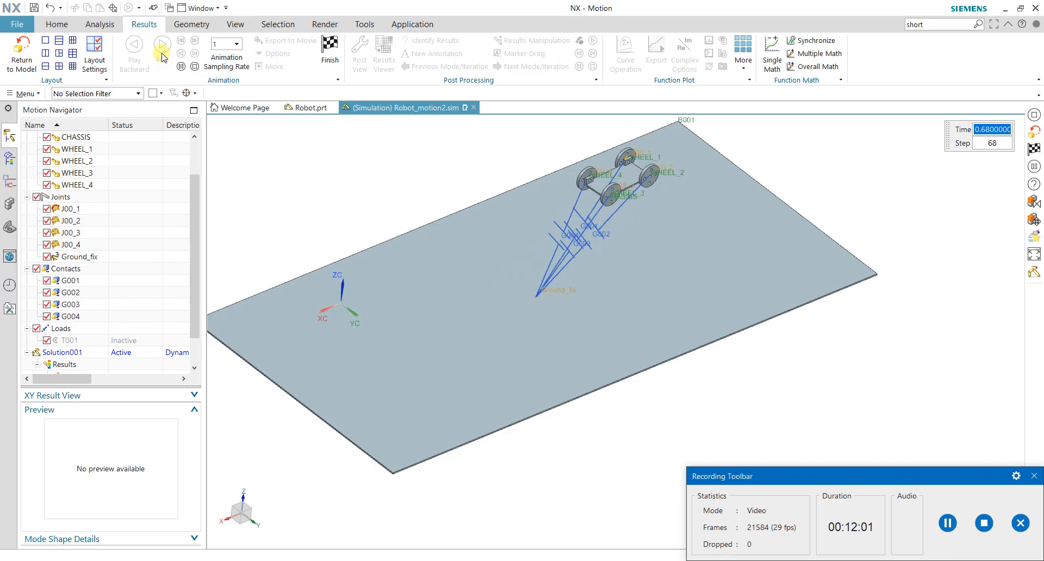
{"action": "left_click", "coordinate": [194, 66]}
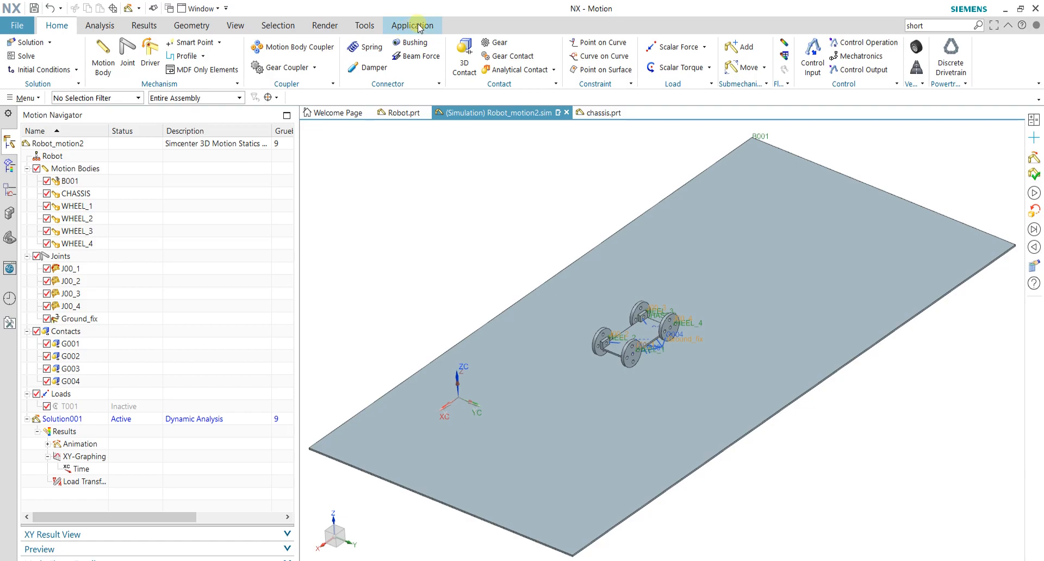
Step: Create a trace of the CHASSIS motion body on target layer 1 and select its entry under Traces
{"action": "left_click", "coordinate": [100, 26]}
{"action": "left_click", "coordinate": [94, 57]}
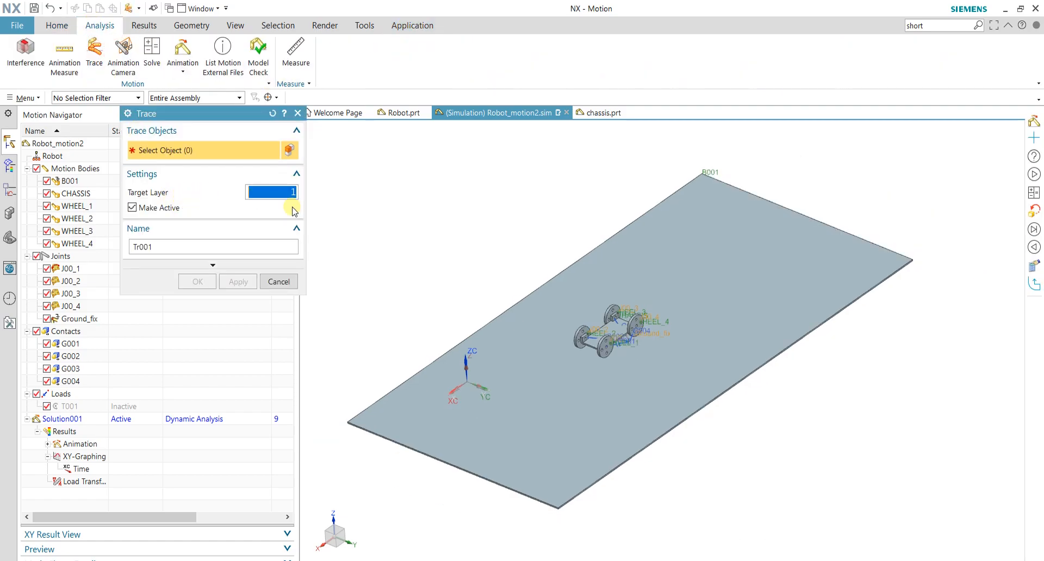
{"action": "scroll", "coordinate": [585, 336], "scroll_direction": "up", "scroll_amount": 5}
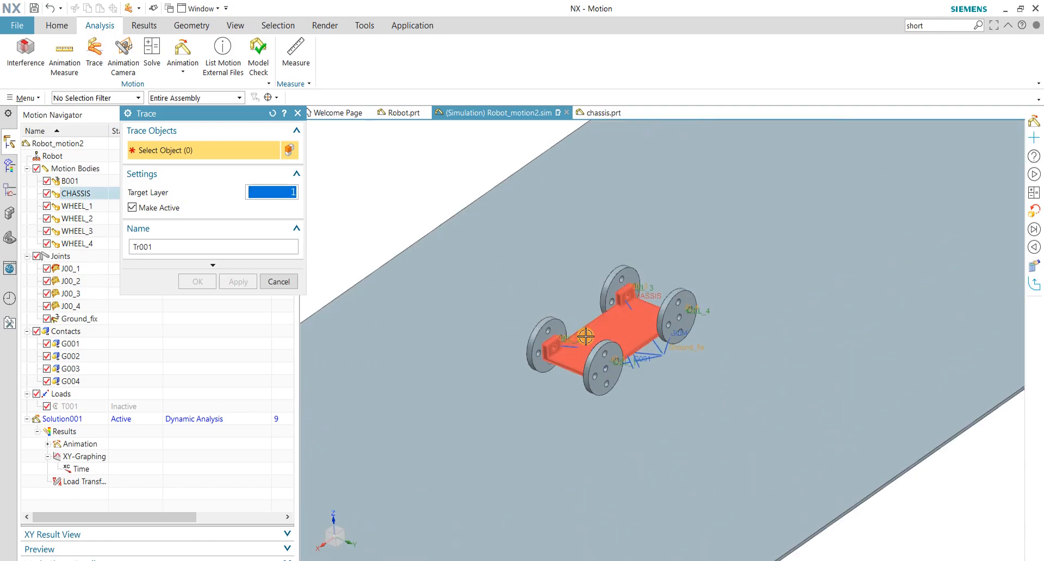
{"action": "left_click", "coordinate": [566, 314]}
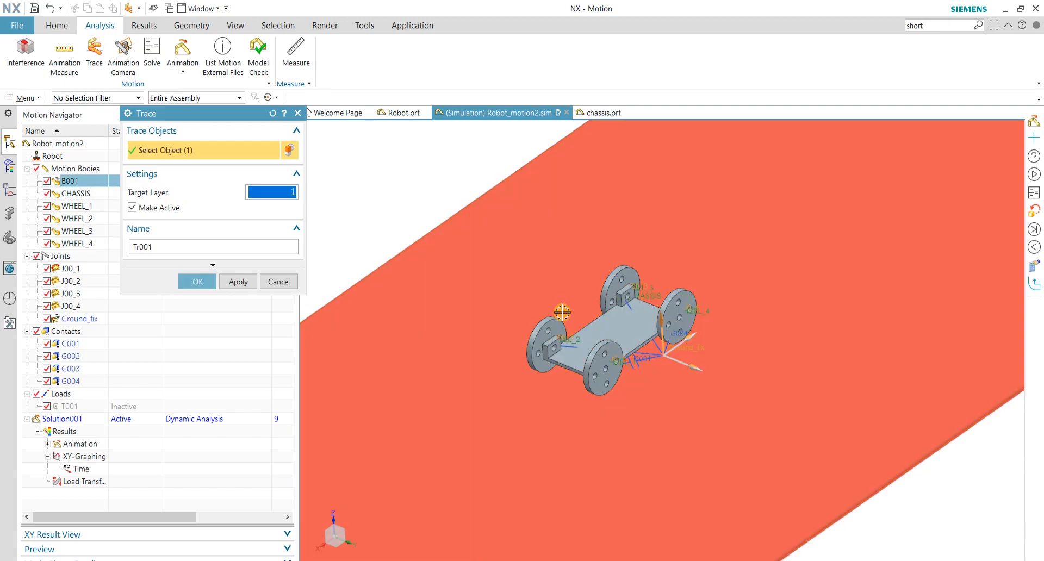
{"action": "left_click", "coordinate": [562, 310], "text": "shift"}
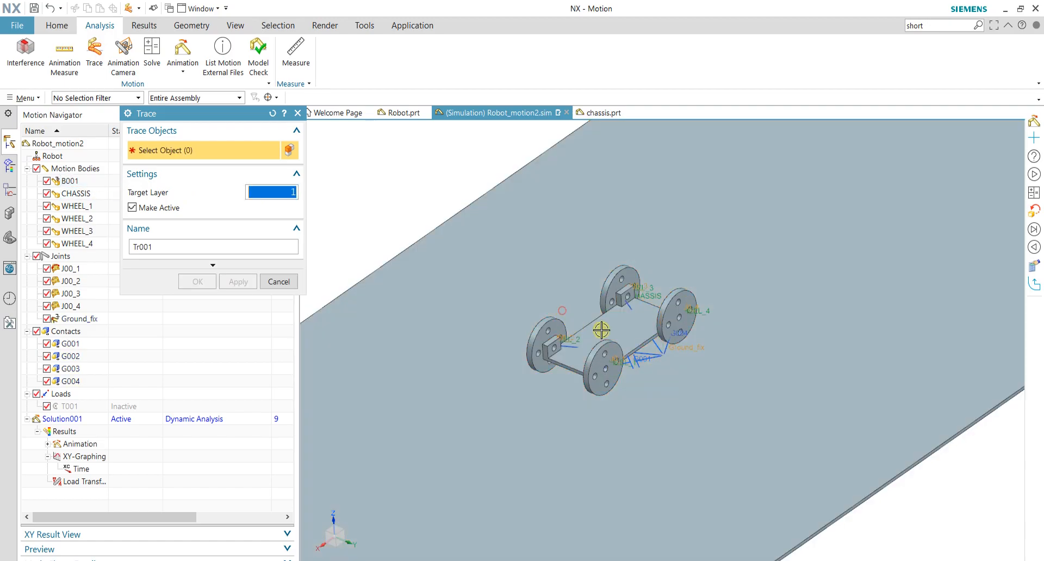
{"action": "left_click", "coordinate": [627, 322]}
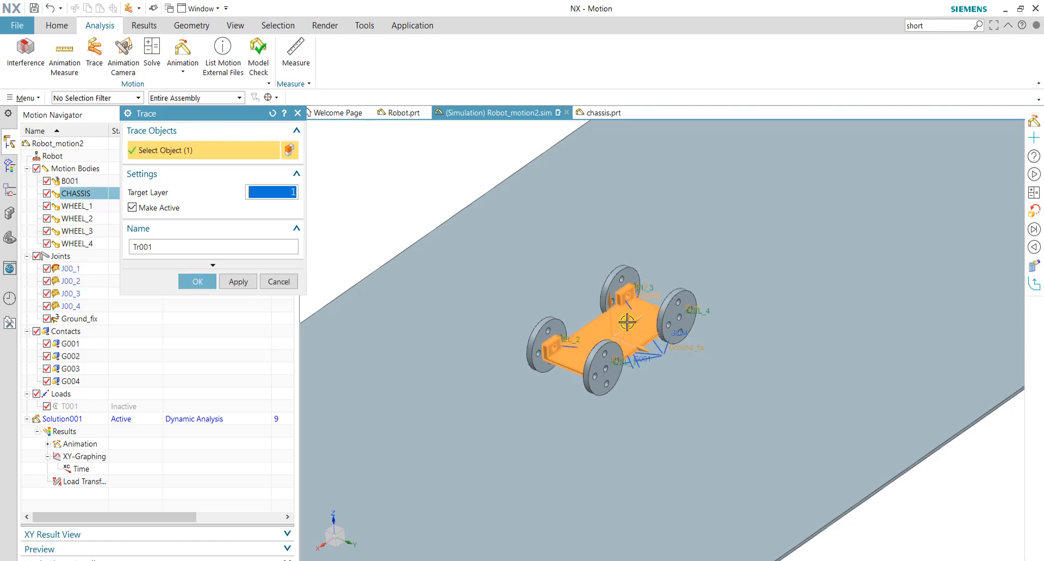
{"action": "left_click", "coordinate": [197, 282]}
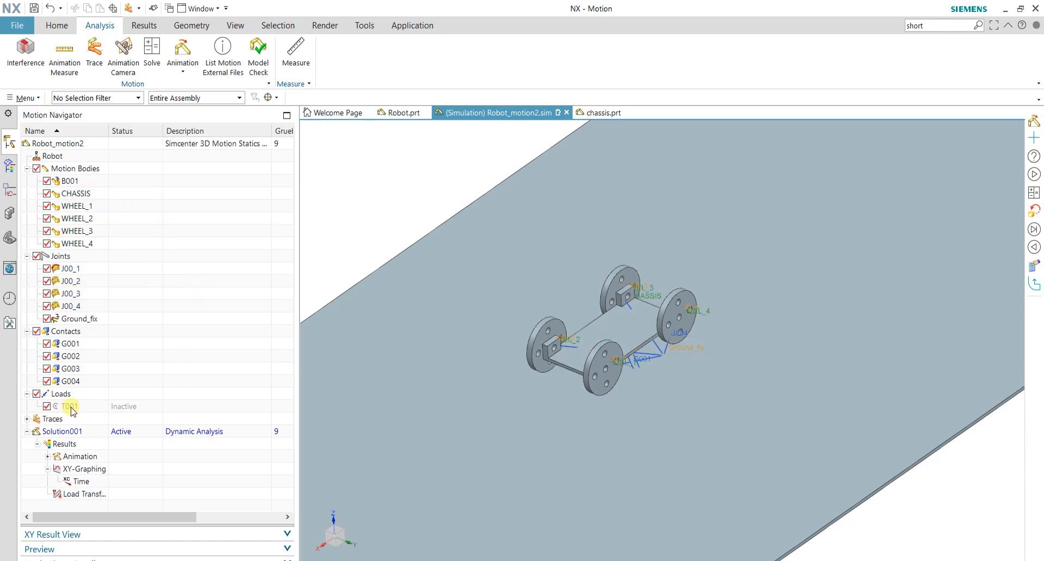
{"action": "left_click", "coordinate": [27, 418]}
{"action": "left_click", "coordinate": [92, 433]}
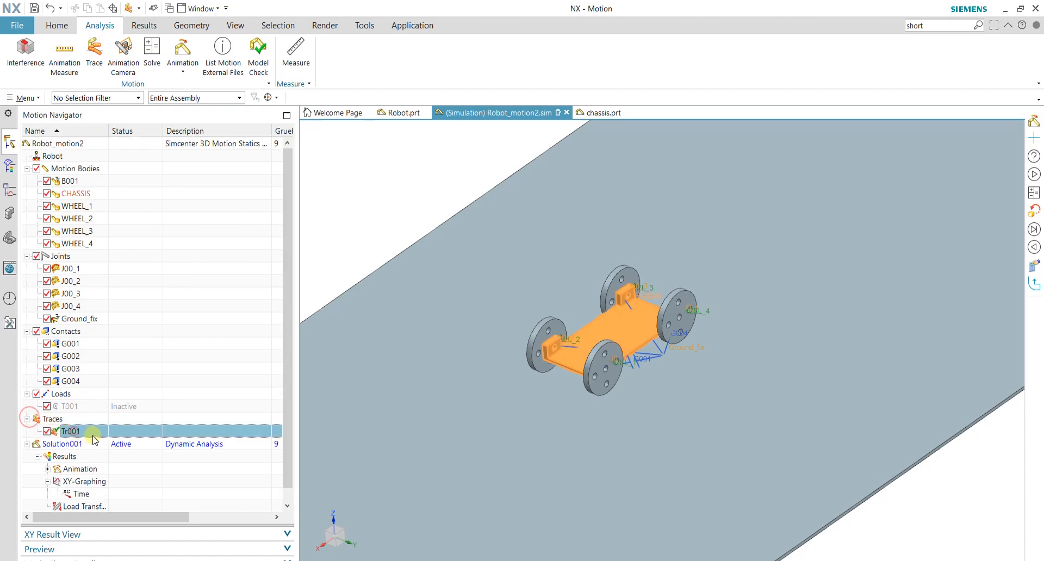
Step: Open the Animation tool, enable Trace, and play the motion to leave chassis copies along the robot's path
{"action": "left_click", "coordinate": [182, 50]}
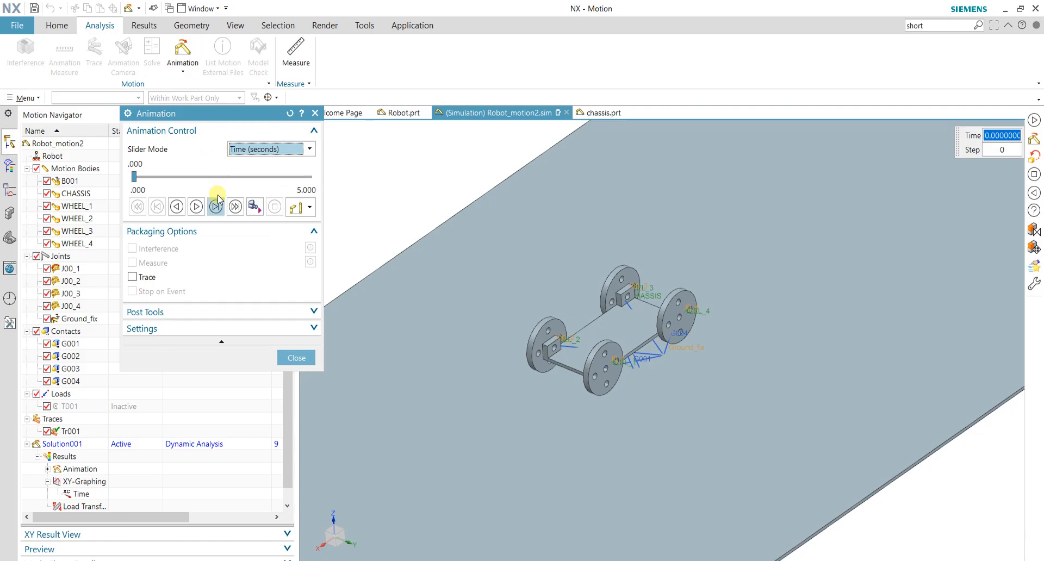
{"action": "left_click", "coordinate": [194, 229]}
{"action": "left_click", "coordinate": [180, 231]}
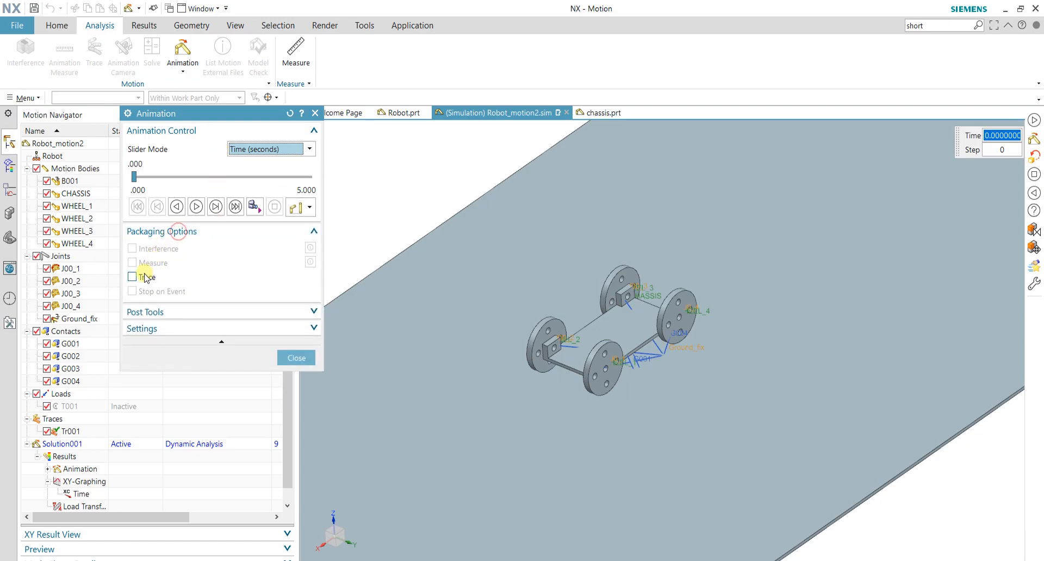
{"action": "left_click", "coordinate": [132, 277]}
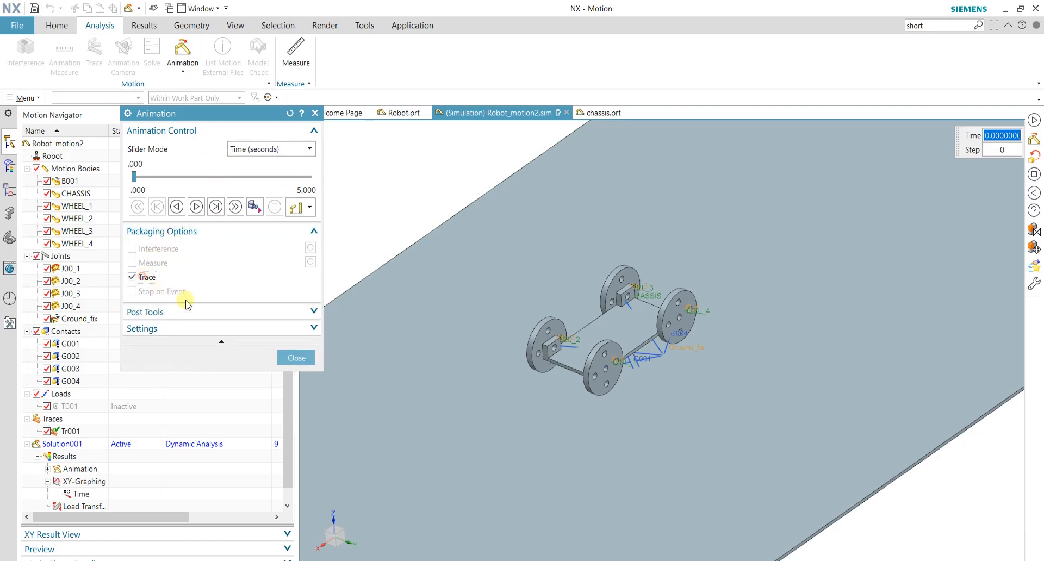
{"action": "left_click", "coordinate": [196, 206]}
{"action": "scroll", "coordinate": [570, 276], "scroll_direction": "down", "scroll_amount": 3}
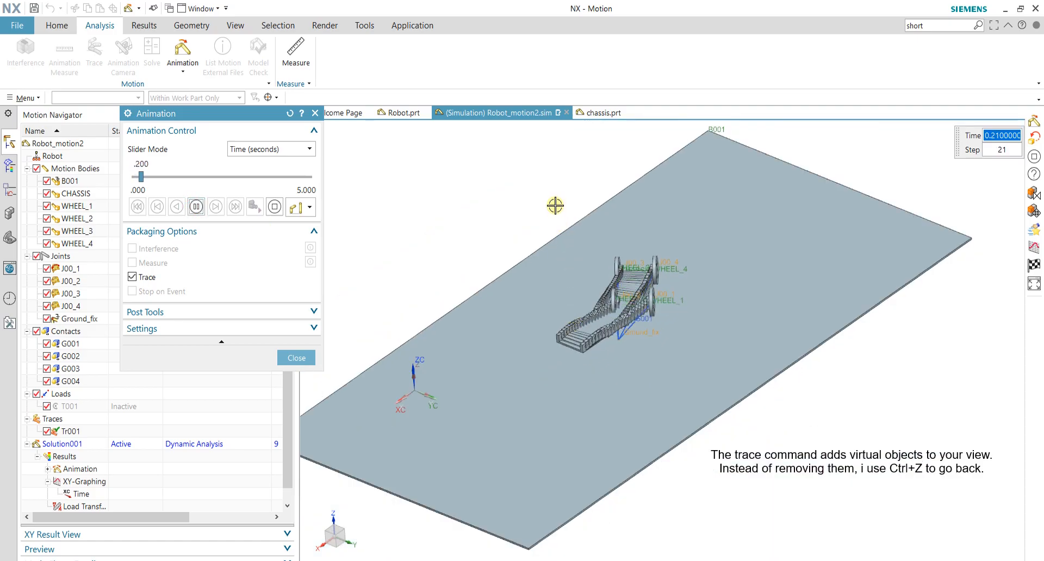
Step: Pause and close the animation, and undo the traced chassis copies
{"action": "left_click", "coordinate": [195, 206]}
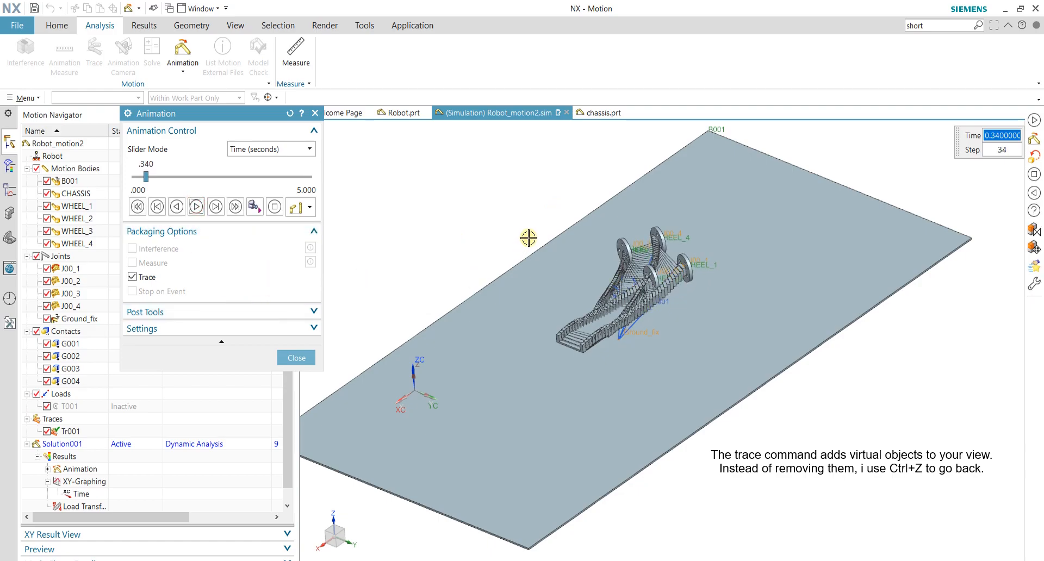
{"action": "left_click", "coordinate": [293, 358]}
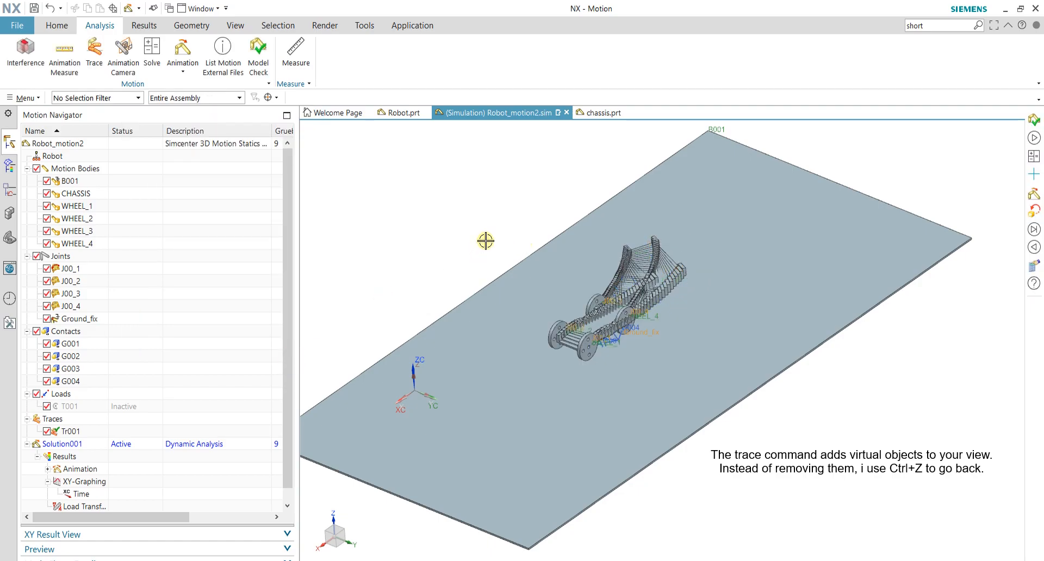
{"action": "key", "text": "ctrl+z"}
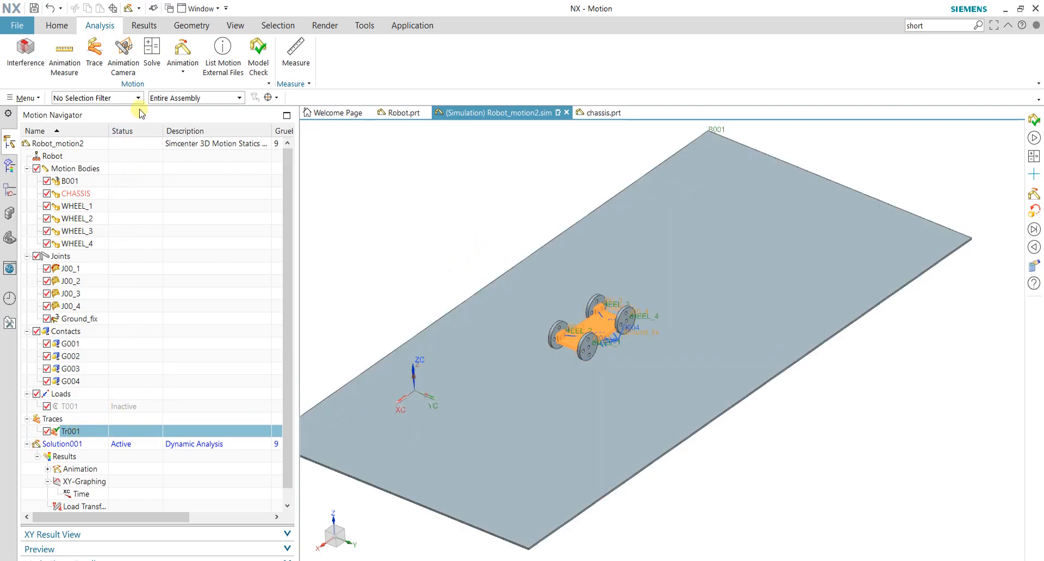
Step: Begin a motion marker associated with the CHASSIS motion body
{"action": "left_click", "coordinate": [61, 26]}
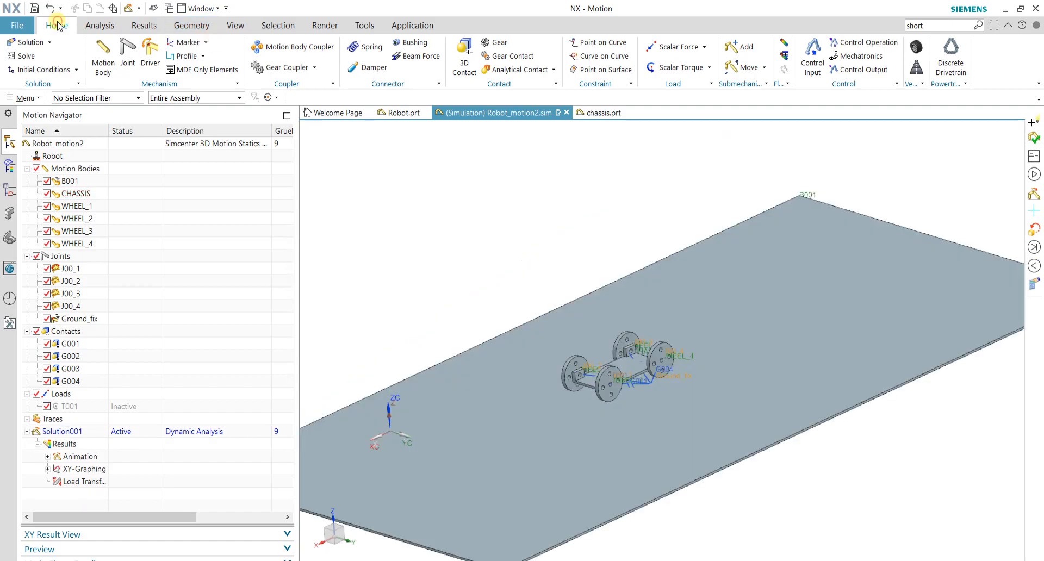
{"action": "left_click", "coordinate": [206, 43]}
{"action": "left_click", "coordinate": [190, 57]}
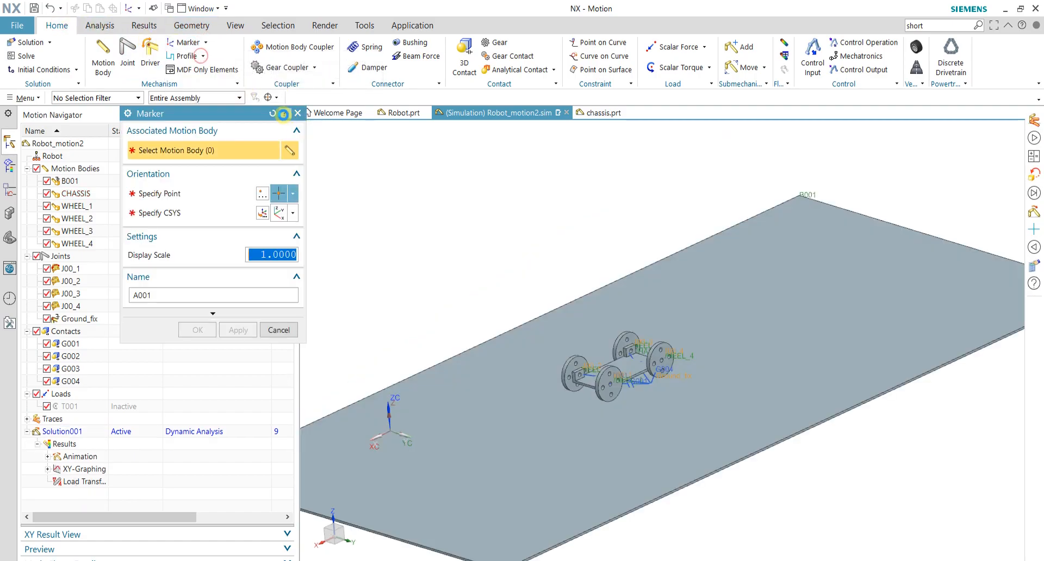
{"action": "left_click", "coordinate": [632, 366]}
{"action": "scroll", "coordinate": [625, 369], "scroll_direction": "up", "scroll_amount": 3}
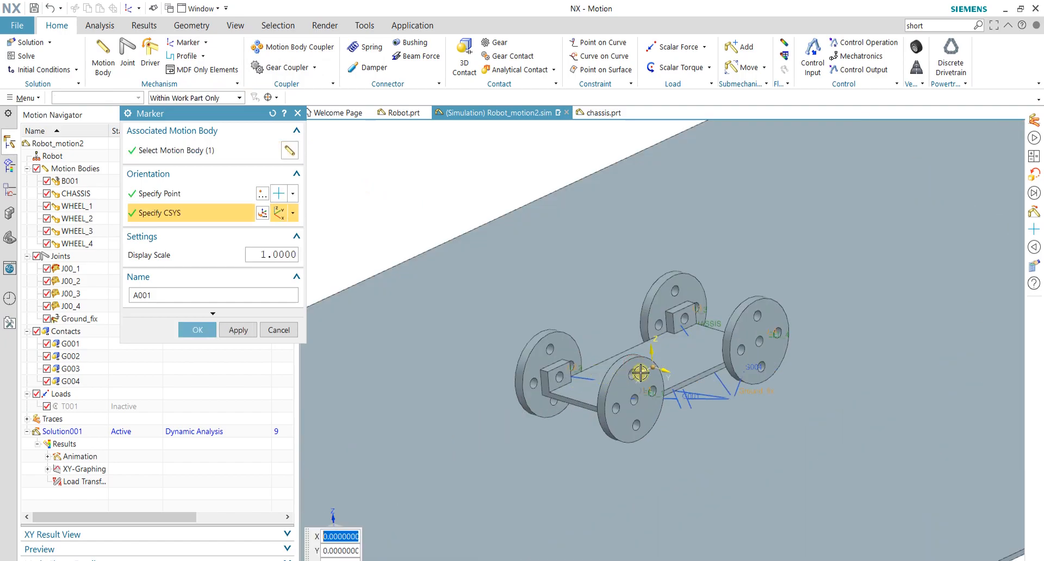
{"action": "scroll", "coordinate": [634, 375], "scroll_direction": "down", "scroll_amount": 5}
{"action": "scroll", "coordinate": [620, 380], "scroll_direction": "up", "scroll_amount": 6}
{"action": "middle_click_drag", "start_coordinate": [603, 393], "coordinate": [609, 406]}
Step: Relocate the marker's point with Inferred Point to the middle of the chassis plate's short end edge between two wheels
{"action": "left_click", "coordinate": [202, 191]}
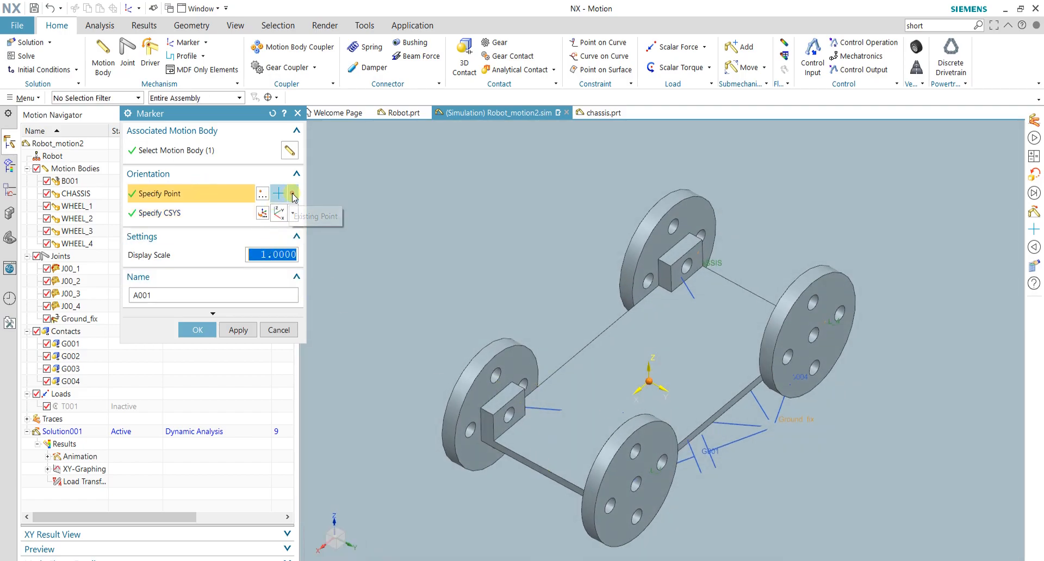
{"action": "left_click", "coordinate": [293, 194]}
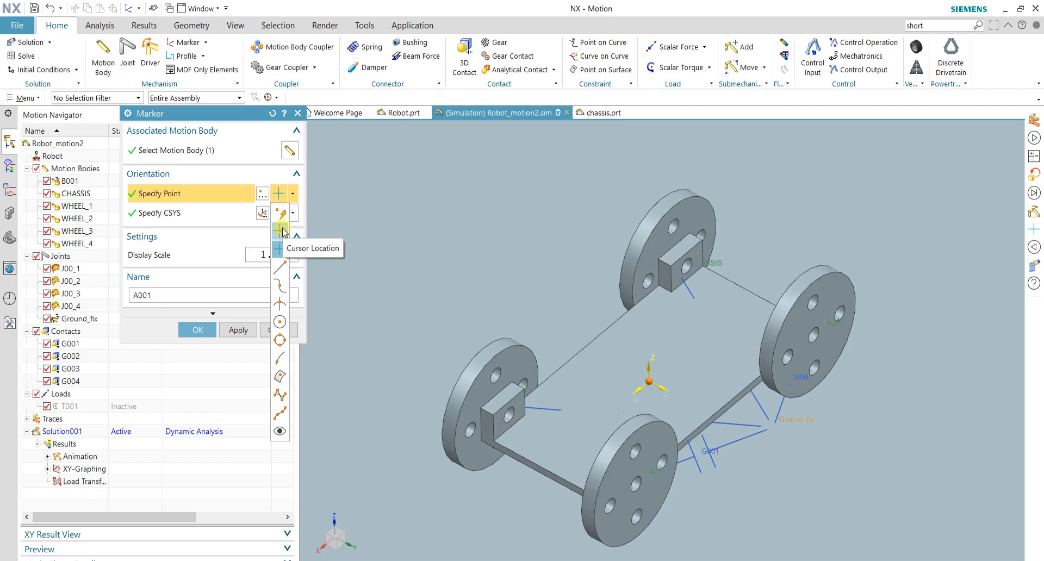
{"action": "left_click", "coordinate": [281, 215]}
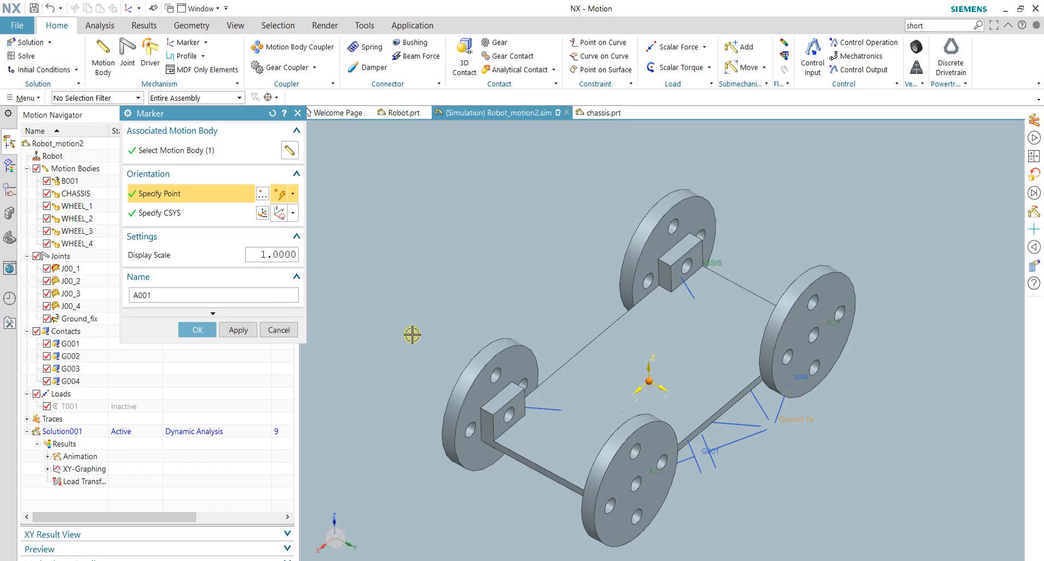
{"action": "left_click", "coordinate": [539, 460]}
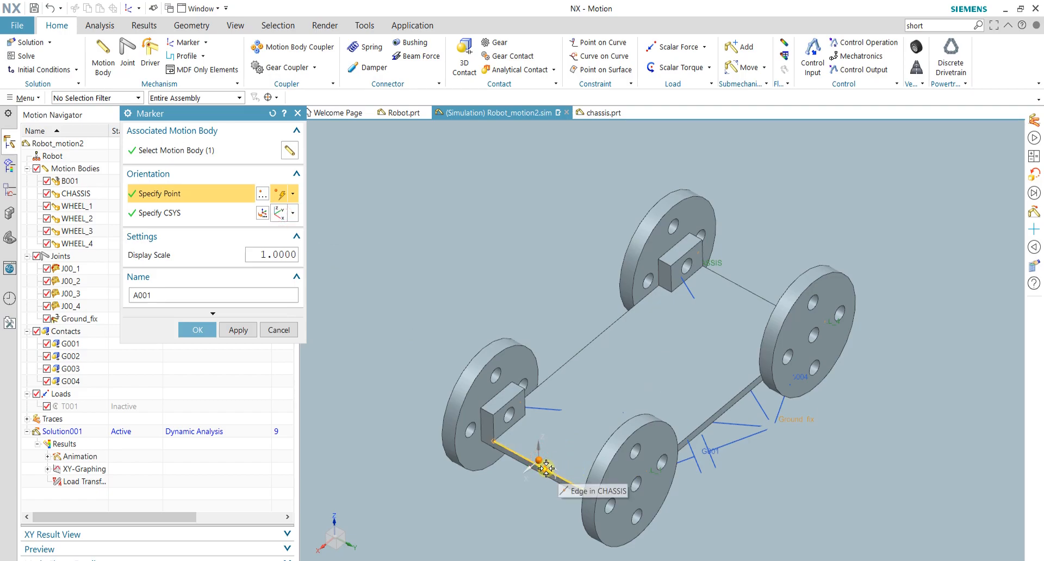
{"action": "left_click", "coordinate": [546, 467]}
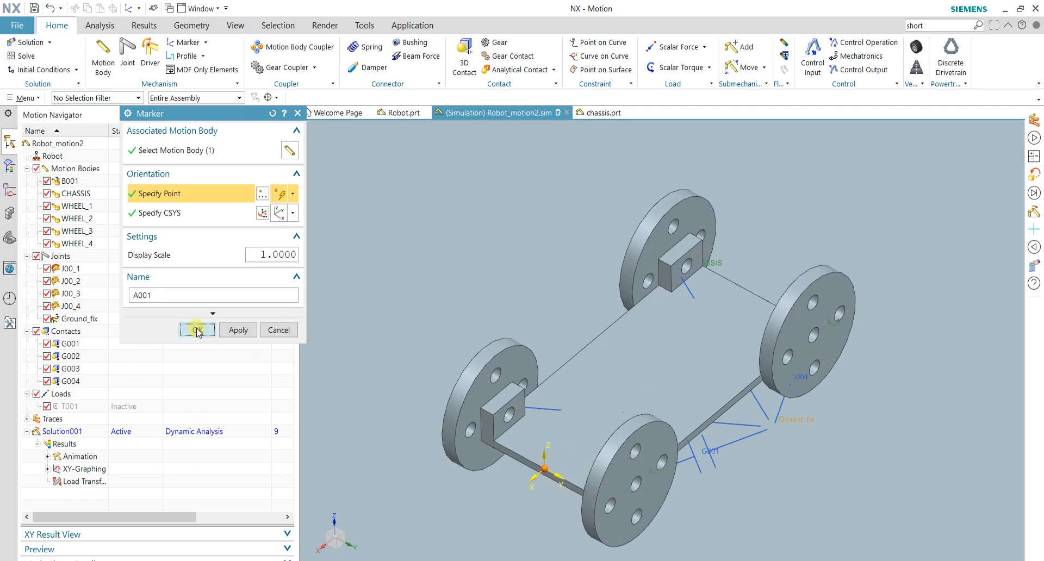
Step: Create the CHASSIS marker at the point specified on the chassis plate's short end edge
{"action": "left_click", "coordinate": [197, 330]}
{"action": "middle_click_drag", "start_coordinate": [521, 381], "coordinate": [525, 365]}
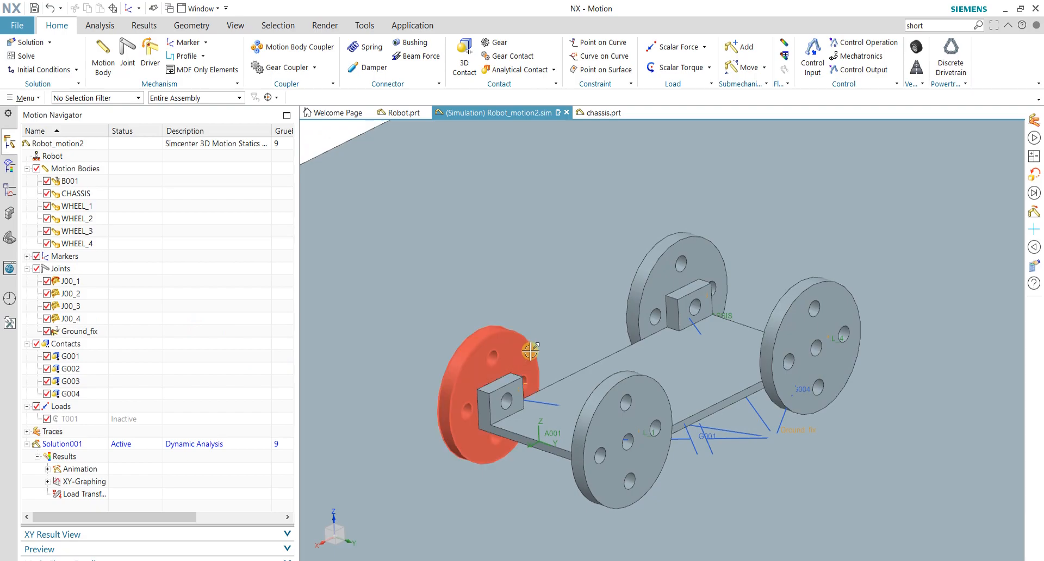
{"action": "scroll", "coordinate": [519, 346], "scroll_direction": "down", "scroll_amount": 4}
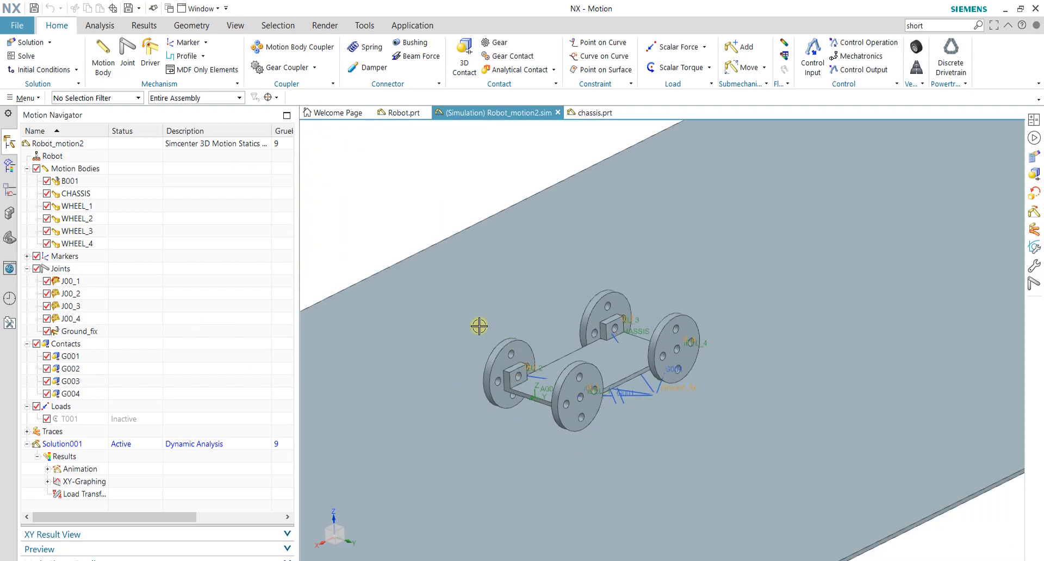
Step: Edit trace Tr001 so it follows marker A001 instead of the CHASSIS motion body
{"action": "left_click", "coordinate": [151, 27]}
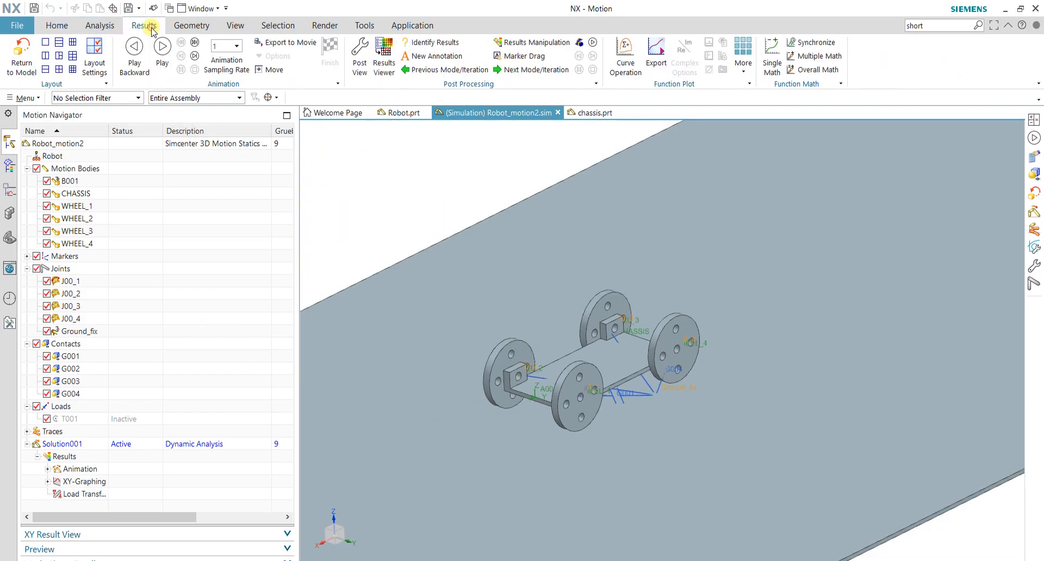
{"action": "left_click", "coordinate": [117, 27]}
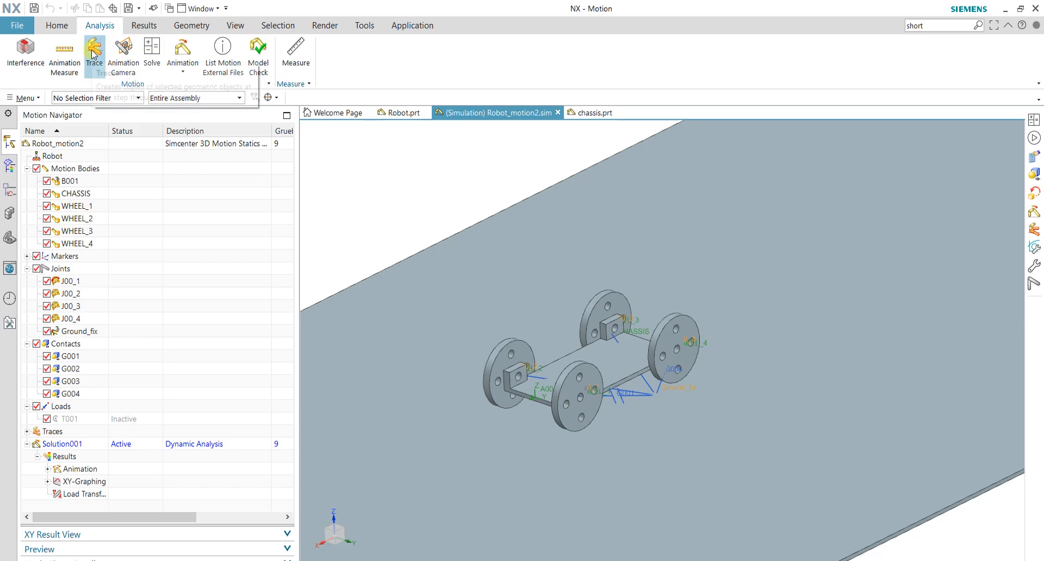
{"action": "left_click", "coordinate": [27, 431]}
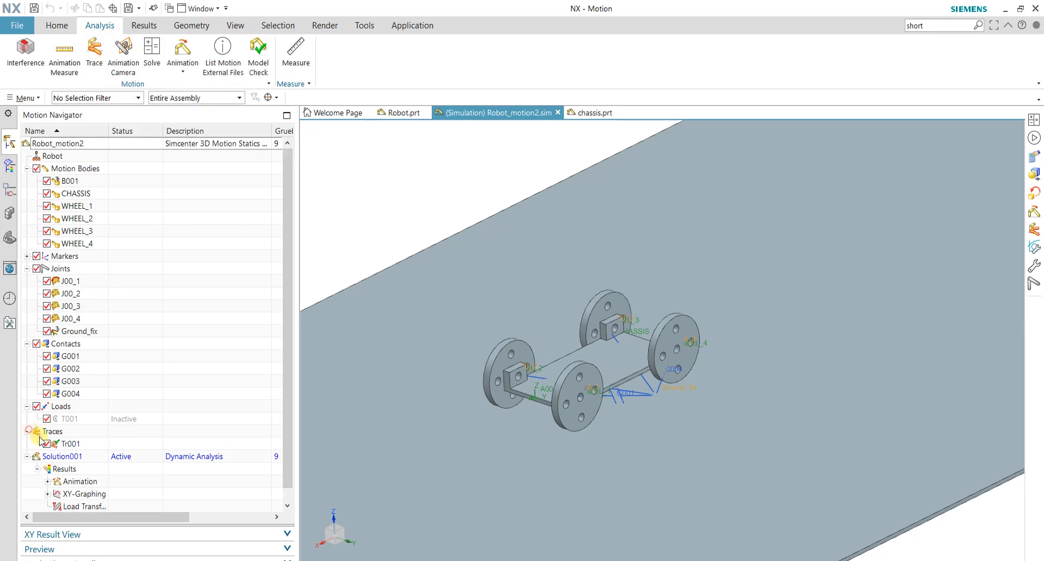
{"action": "double_click", "coordinate": [70, 443]}
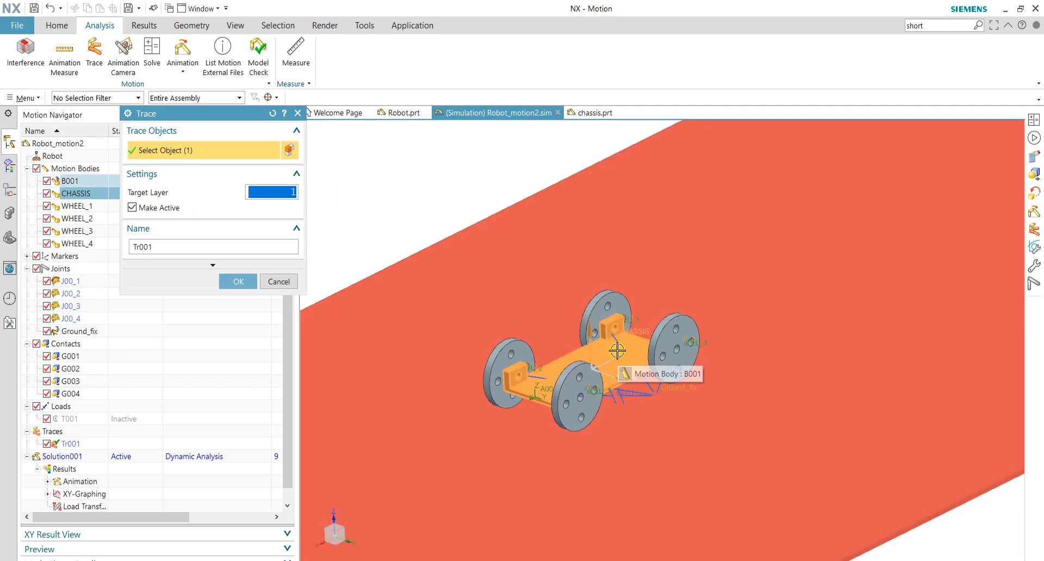
{"action": "left_click", "coordinate": [617, 350], "text": "shift"}
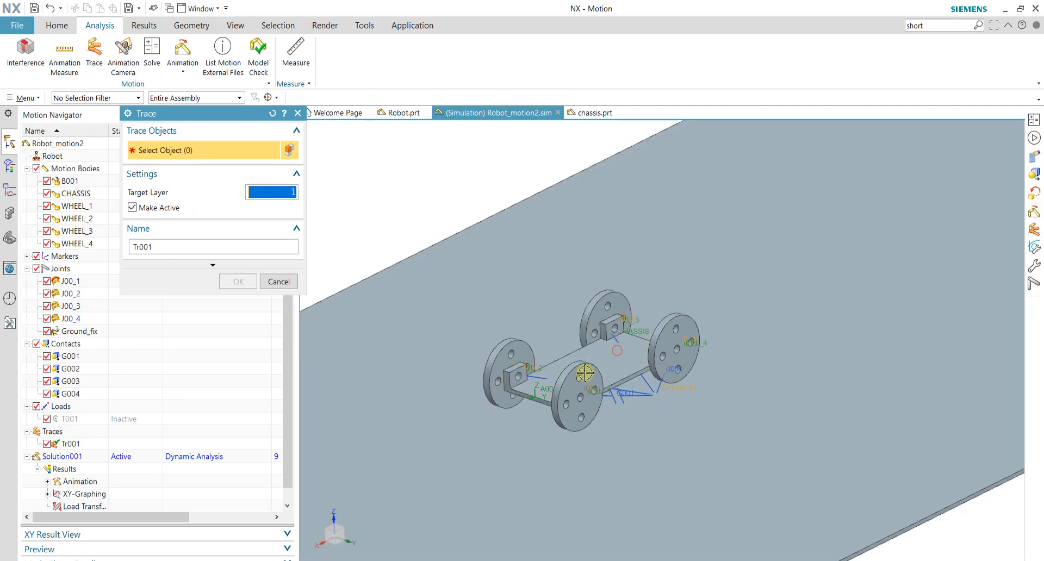
{"action": "scroll", "coordinate": [537, 400], "scroll_direction": "up", "scroll_amount": 2}
{"action": "left_click", "coordinate": [534, 395]}
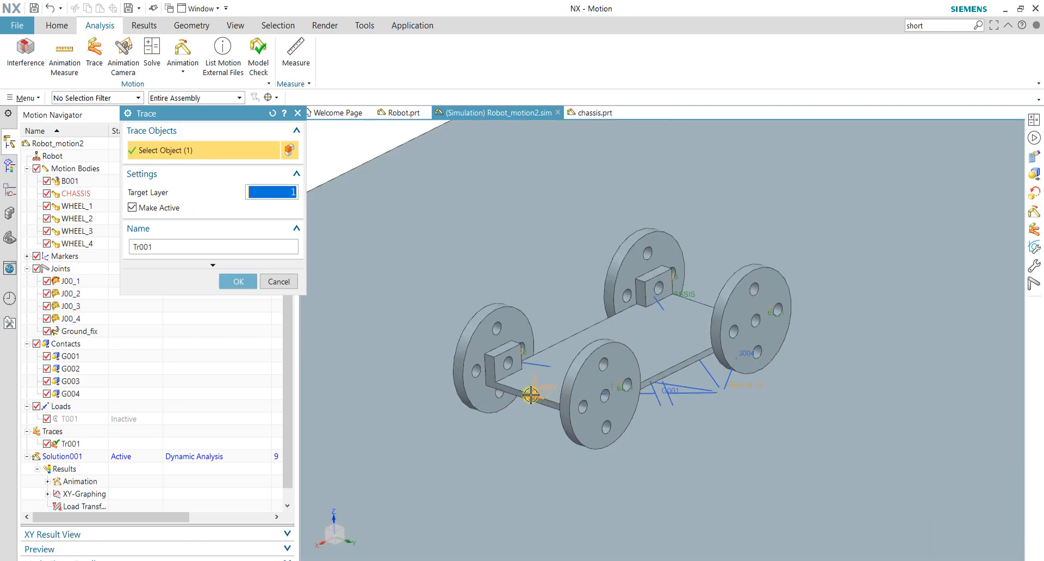
{"action": "left_click", "coordinate": [237, 281]}
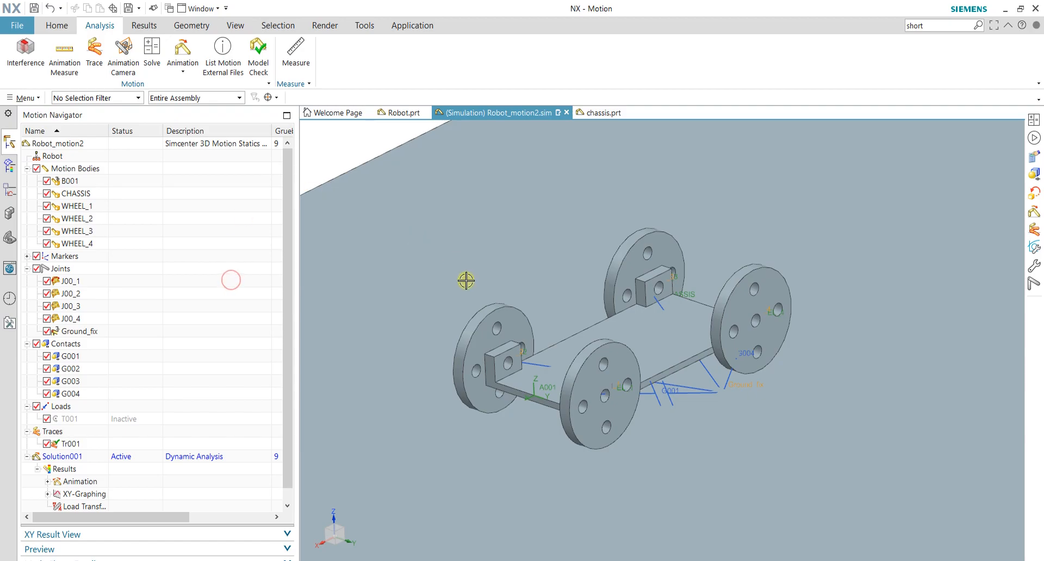
Step: Animate the motion with Trace enabled to leave marker points along the robot's path, and close the animation
{"action": "scroll", "coordinate": [485, 325], "scroll_direction": "down", "scroll_amount": 5}
{"action": "scroll", "coordinate": [486, 325], "scroll_direction": "down", "scroll_amount": 3}
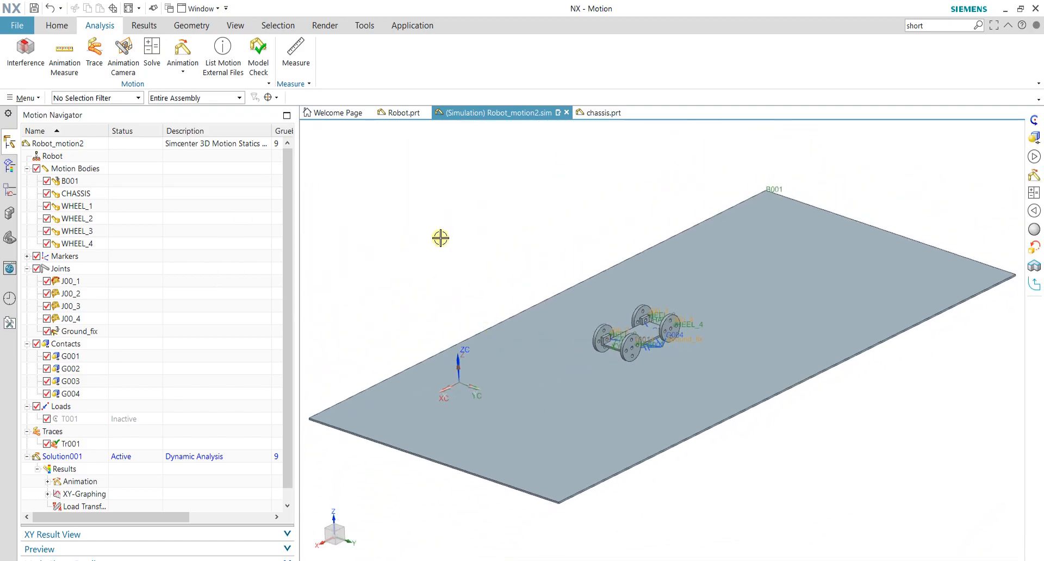
{"action": "left_click", "coordinate": [179, 48]}
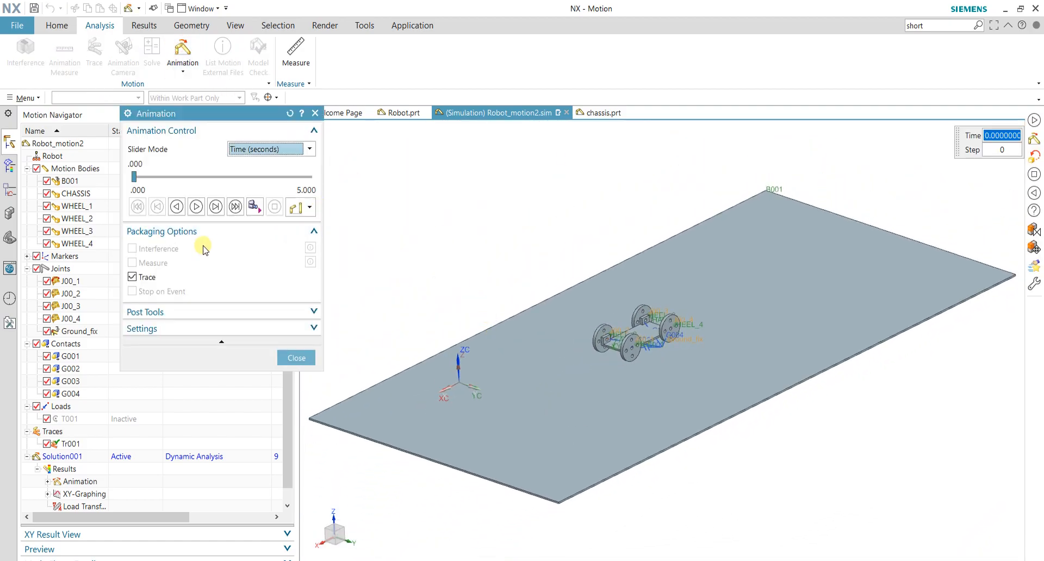
{"action": "left_click", "coordinate": [196, 206]}
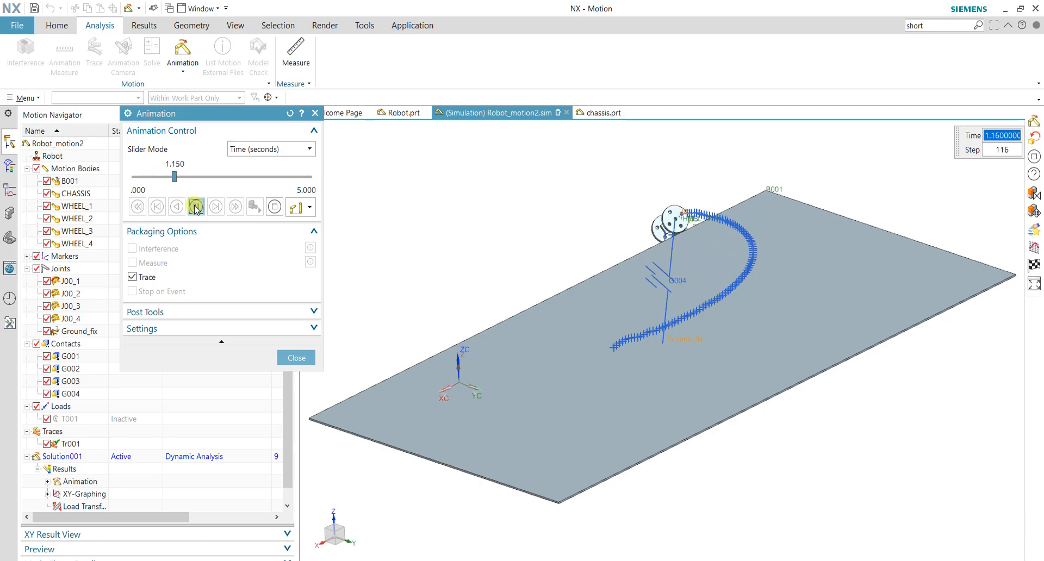
{"action": "left_click", "coordinate": [196, 207]}
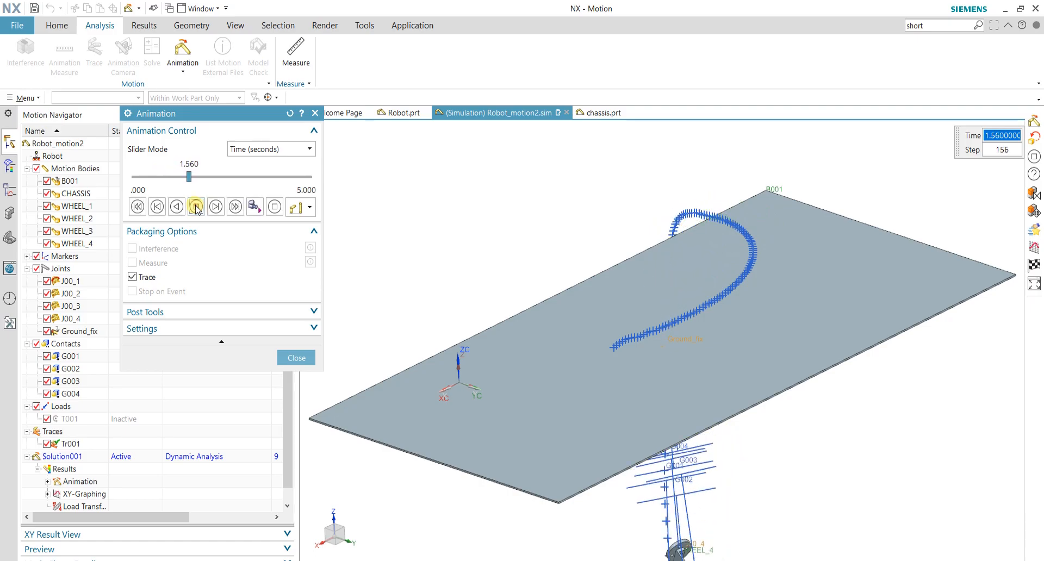
{"action": "scroll", "coordinate": [625, 359], "scroll_direction": "down", "scroll_amount": 2}
{"action": "mouse_move", "coordinate": [626, 359]}
{"action": "middle_mouse_down"}
{"action": "mouse_move", "coordinate": [605, 259]}
{"action": "mouse_move", "coordinate": [560, 343]}
{"action": "mouse_move", "coordinate": [506, 361]}
{"action": "mouse_move", "coordinate": [582, 360]}
{"action": "mouse_move", "coordinate": [657, 392]}
{"action": "mouse_move", "coordinate": [716, 462]}
{"action": "mouse_move", "coordinate": [752, 421]}
{"action": "mouse_move", "coordinate": [761, 436]}
{"action": "middle_mouse_up"}
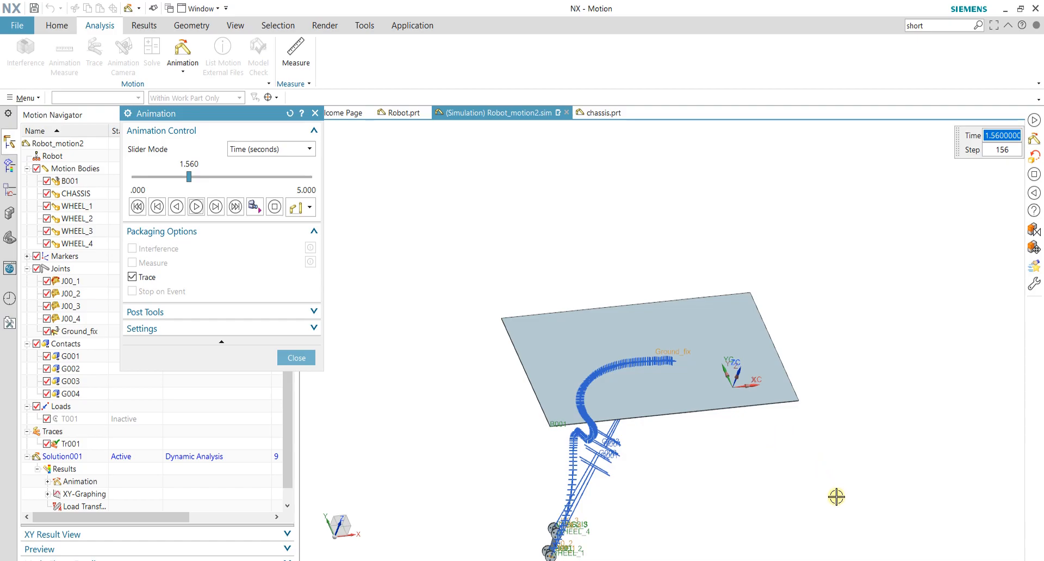
{"action": "left_click", "coordinate": [296, 358]}
{"action": "double_click", "coordinate": [70, 443]}
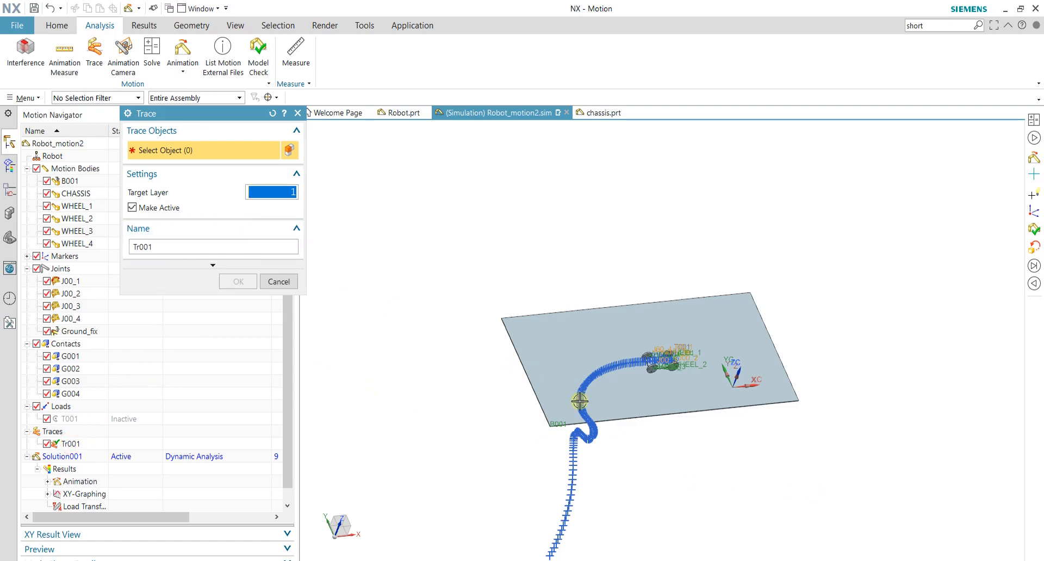
{"action": "left_click", "coordinate": [293, 286]}
{"action": "scroll", "coordinate": [540, 397], "scroll_direction": "up", "scroll_amount": 2}
{"action": "mouse_move", "coordinate": [540, 397]}
{"action": "middle_mouse_down"}
{"action": "mouse_move", "coordinate": [614, 377]}
{"action": "mouse_move", "coordinate": [766, 445]}
{"action": "mouse_move", "coordinate": [690, 510]}
{"action": "mouse_move", "coordinate": [728, 560]}
{"action": "middle_mouse_up"}
{"action": "key", "text": "ctrl+d"}
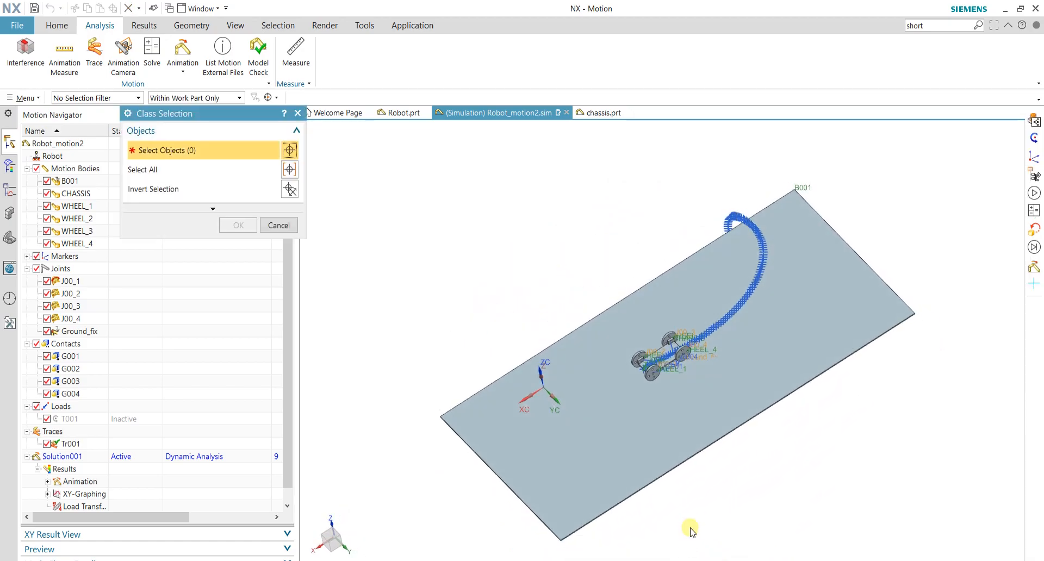
{"action": "key", "text": "Escape"}
{"action": "key", "text": "ctrl+f"}
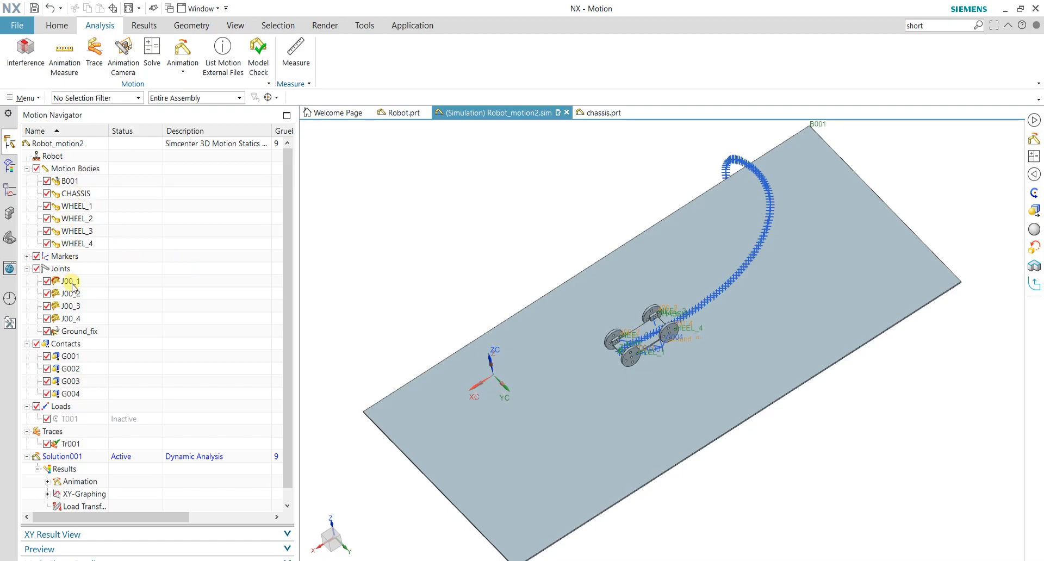
Step: Examine which bodies contact G001 and joint J00_1 connect by highlighting them and the WHEEL_1 motion body
{"action": "left_click", "coordinate": [74, 355]}
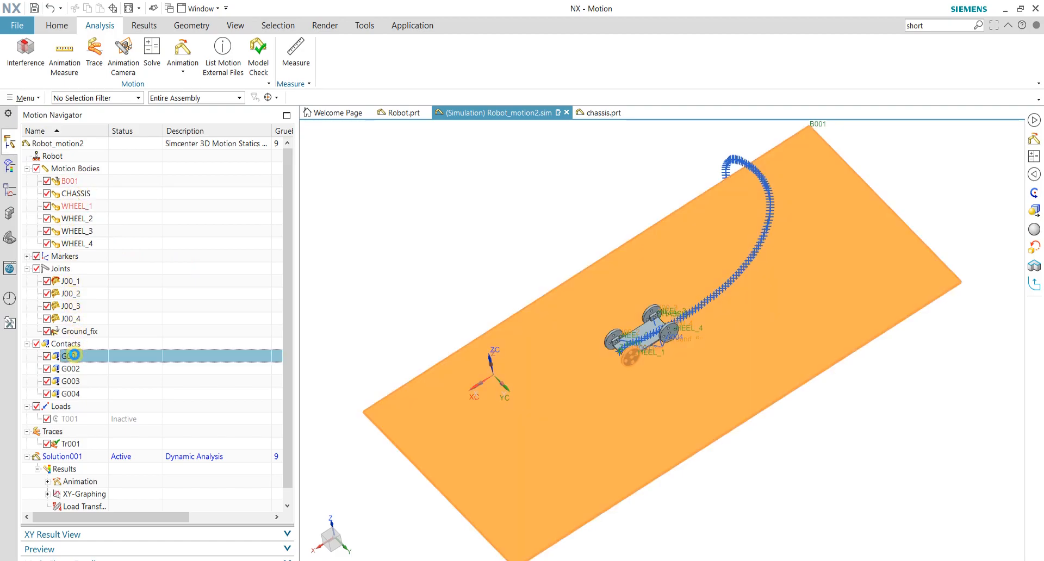
{"action": "left_click", "coordinate": [74, 280]}
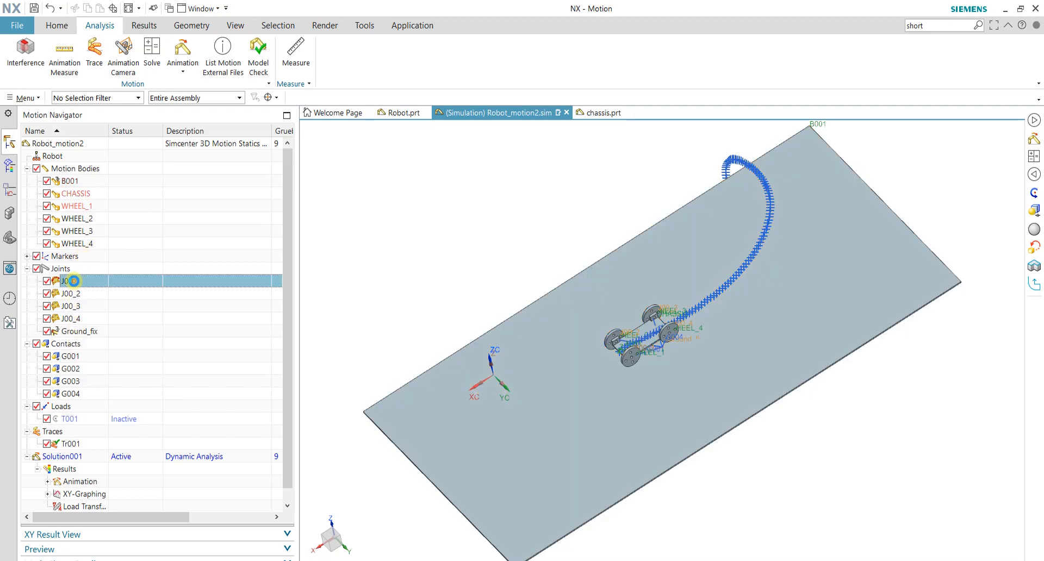
{"action": "scroll", "coordinate": [640, 326], "scroll_direction": "up", "scroll_amount": 3}
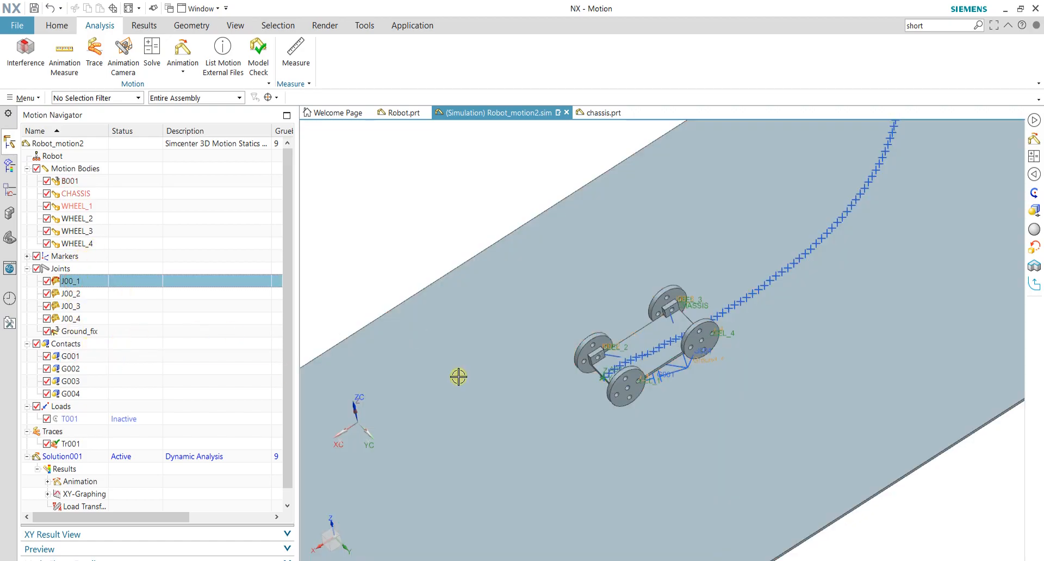
{"action": "scroll", "coordinate": [458, 377], "scroll_direction": "down", "scroll_amount": 3}
{"action": "left_click", "coordinate": [74, 355]}
{"action": "scroll", "coordinate": [577, 370], "scroll_direction": "up", "scroll_amount": 4}
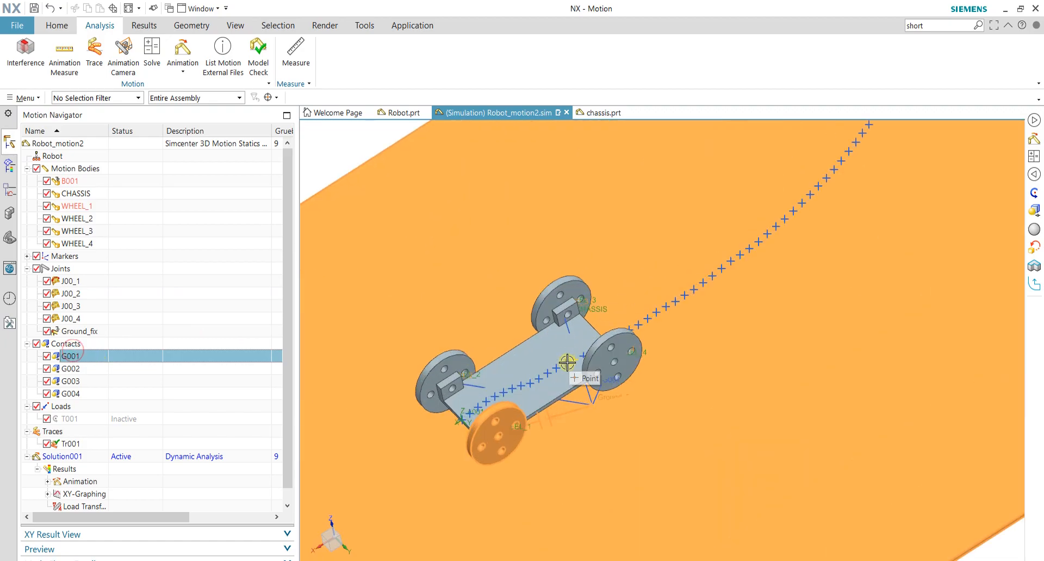
{"action": "left_click", "coordinate": [79, 206]}
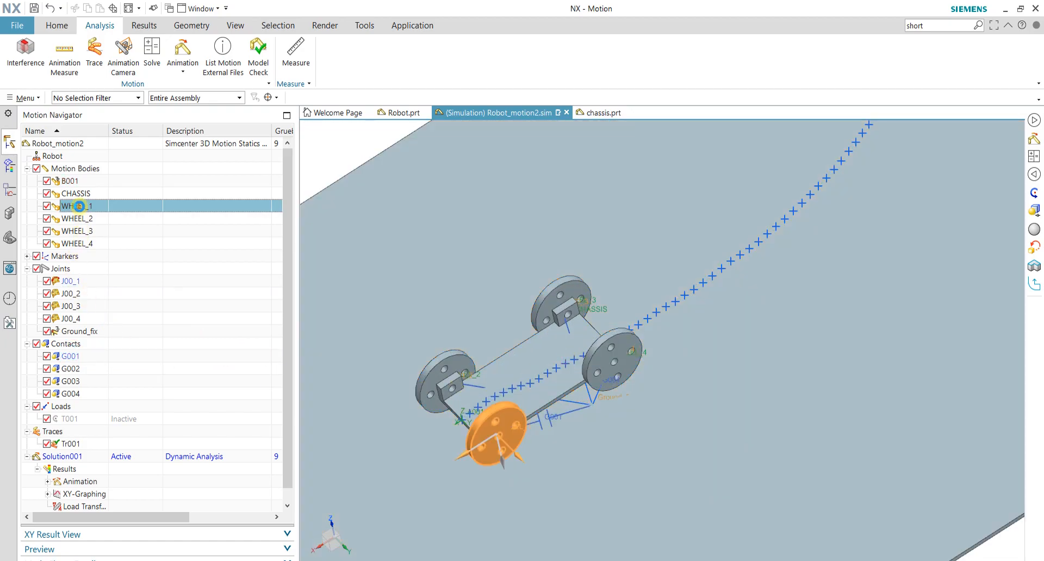
{"action": "left_click", "coordinate": [80, 282]}
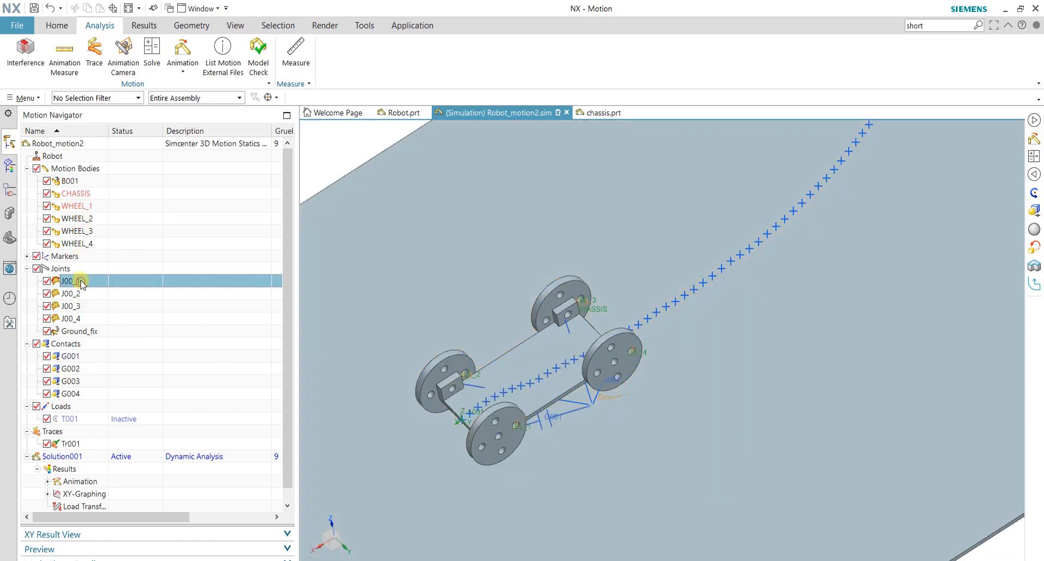
Step: Set 3D contact G001's static friction coefficient to 0.5 and its dynamic coefficient to 0.4
{"action": "left_click", "coordinate": [75, 356]}
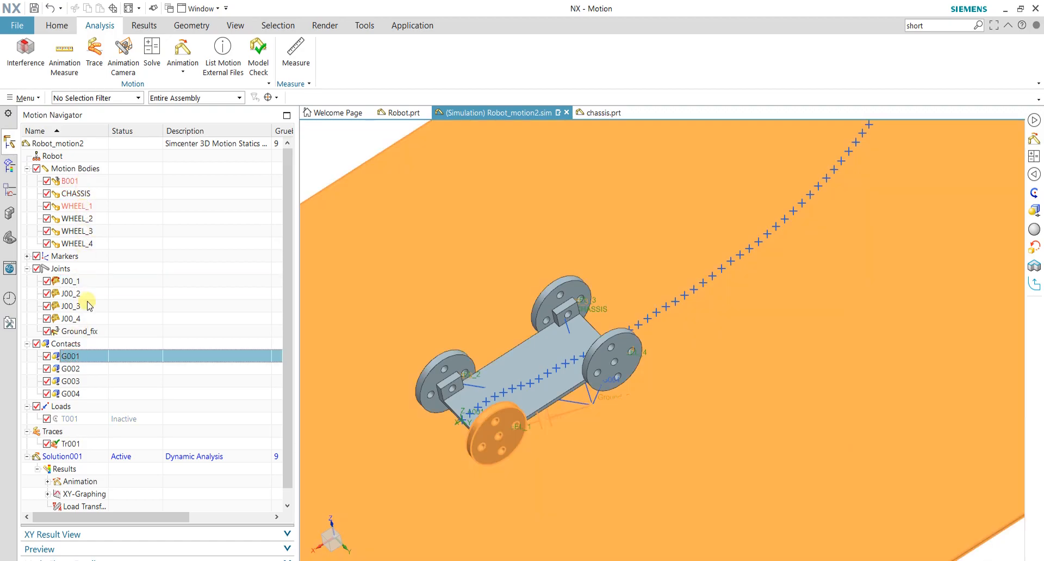
{"action": "double_click", "coordinate": [76, 357]}
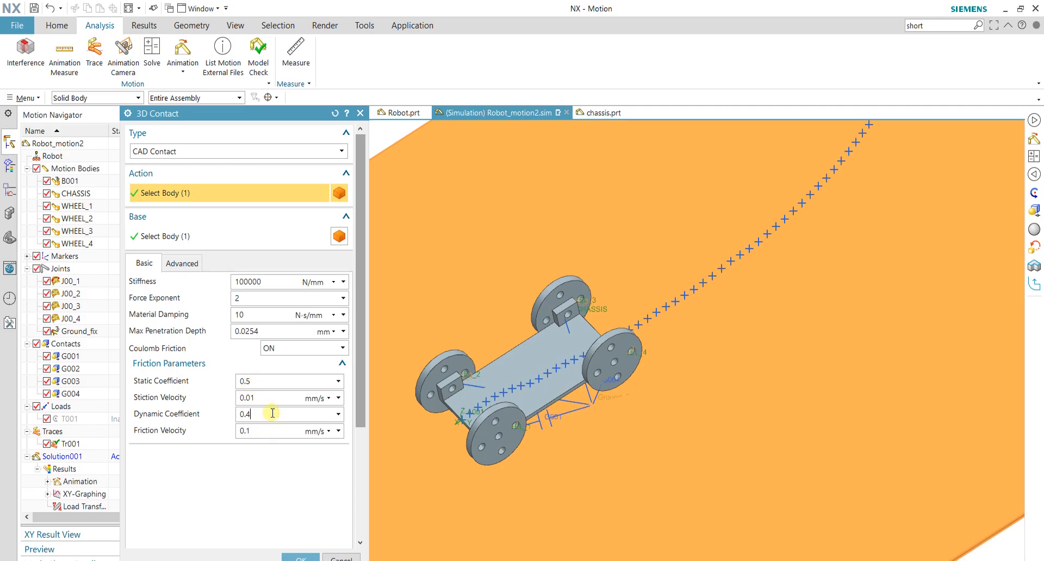
{"action": "left_click", "coordinate": [296, 552]}
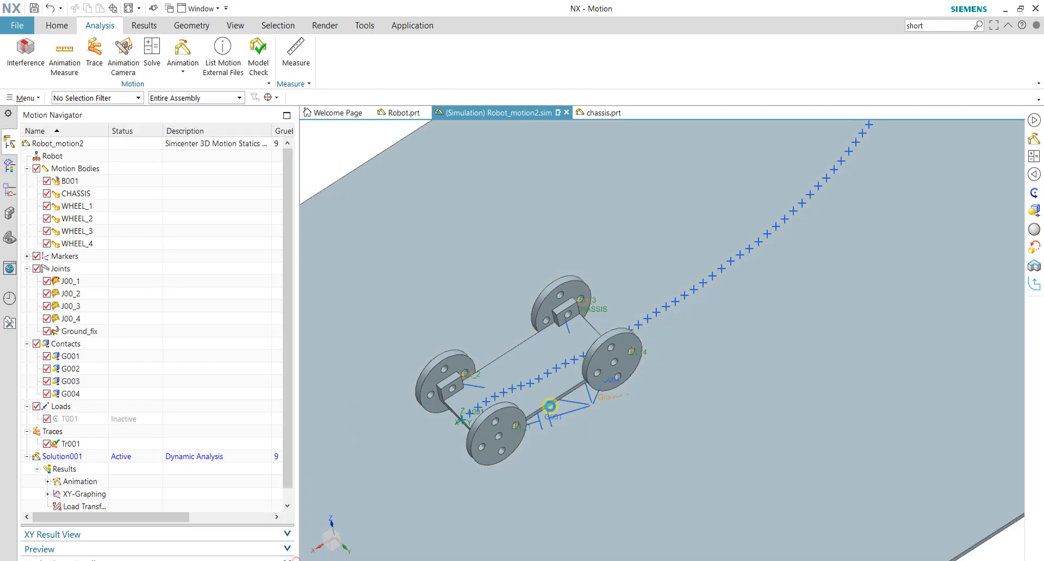
Step: Solve Solution001 again with the edited contact friction
{"action": "scroll", "coordinate": [610, 333], "scroll_direction": "down", "scroll_amount": 6}
{"action": "scroll", "coordinate": [601, 312], "scroll_direction": "up", "scroll_amount": 2}
{"action": "middle_click_drag", "start_coordinate": [611, 307], "coordinate": [634, 291]}
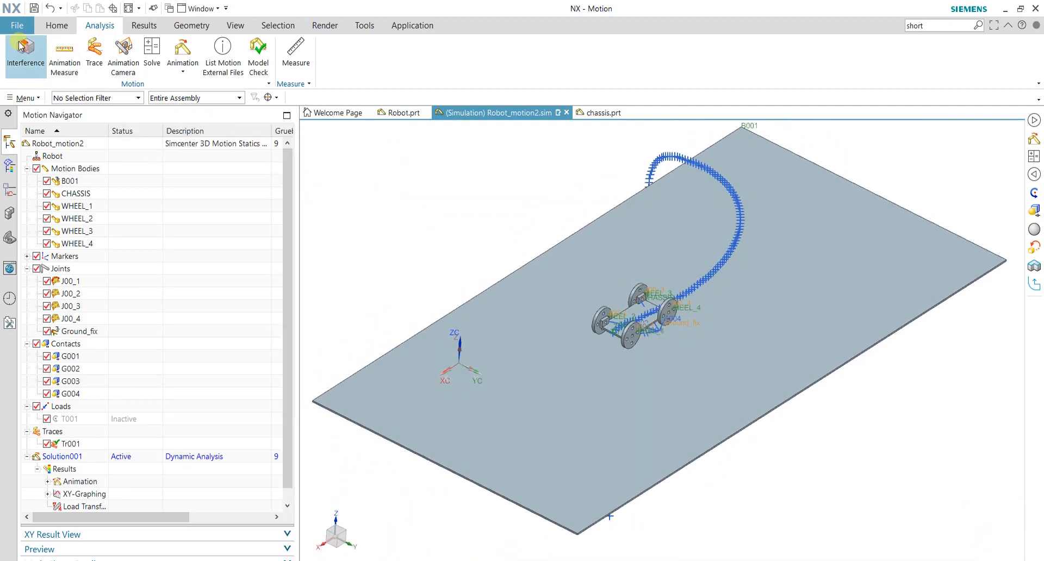
{"action": "left_click", "coordinate": [57, 25]}
{"action": "left_click", "coordinate": [32, 55]}
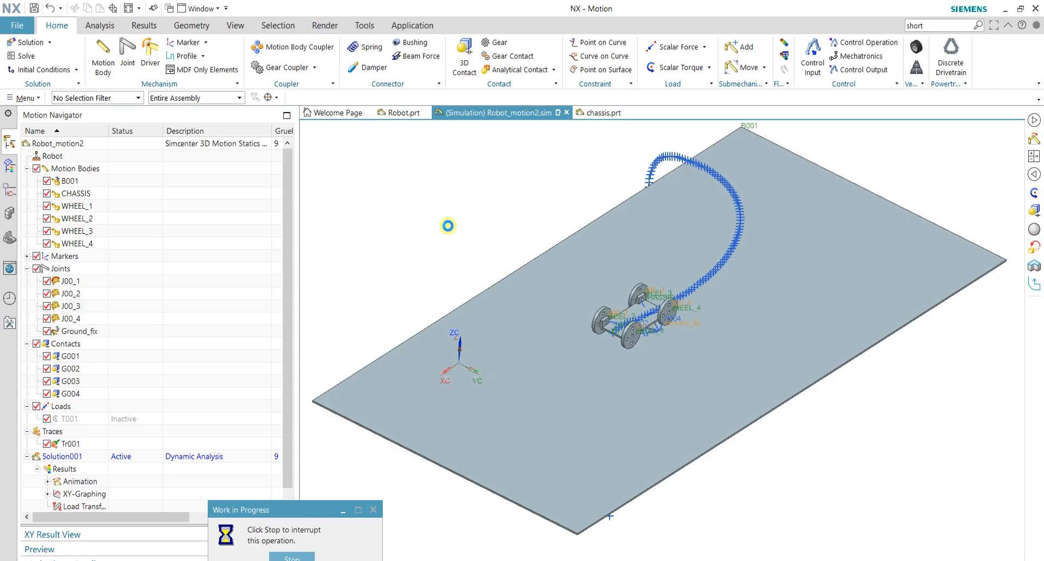
Step: Play the re-solved motion with Trace enabled to leave a second path of marker points, and close the animation
{"action": "left_click", "coordinate": [144, 26]}
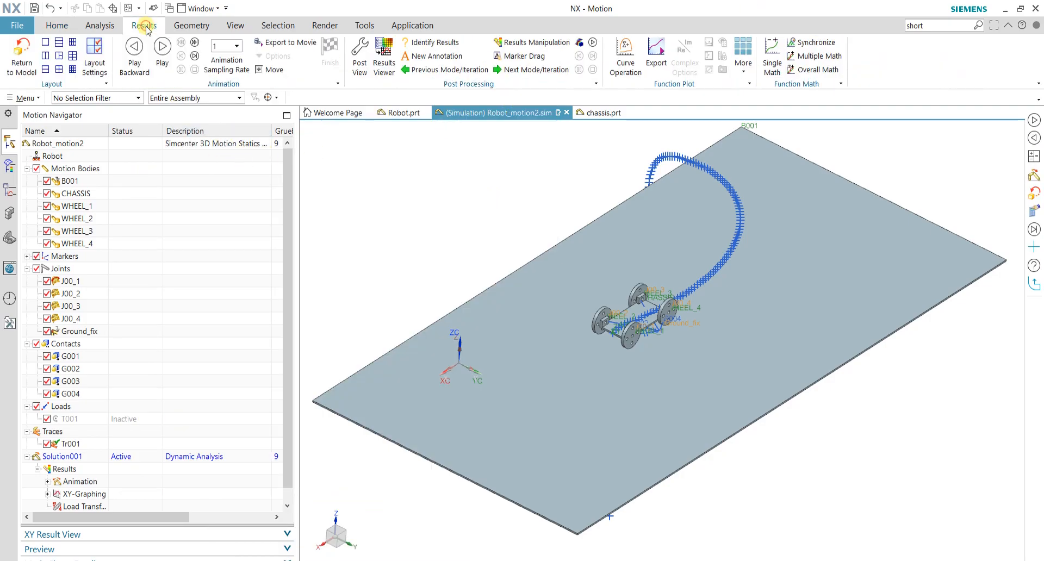
{"action": "left_click", "coordinate": [103, 27]}
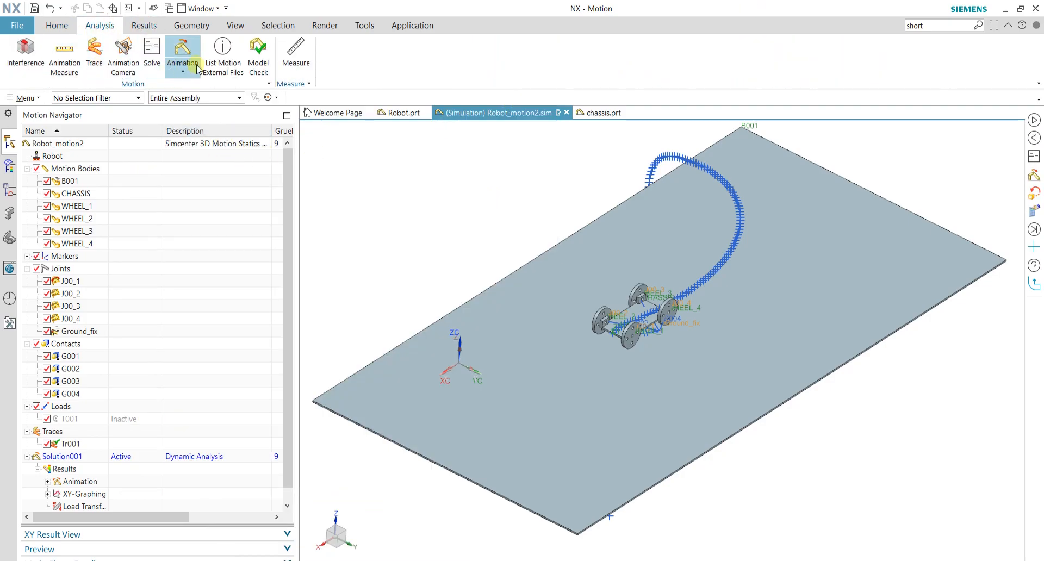
{"action": "left_click", "coordinate": [185, 50]}
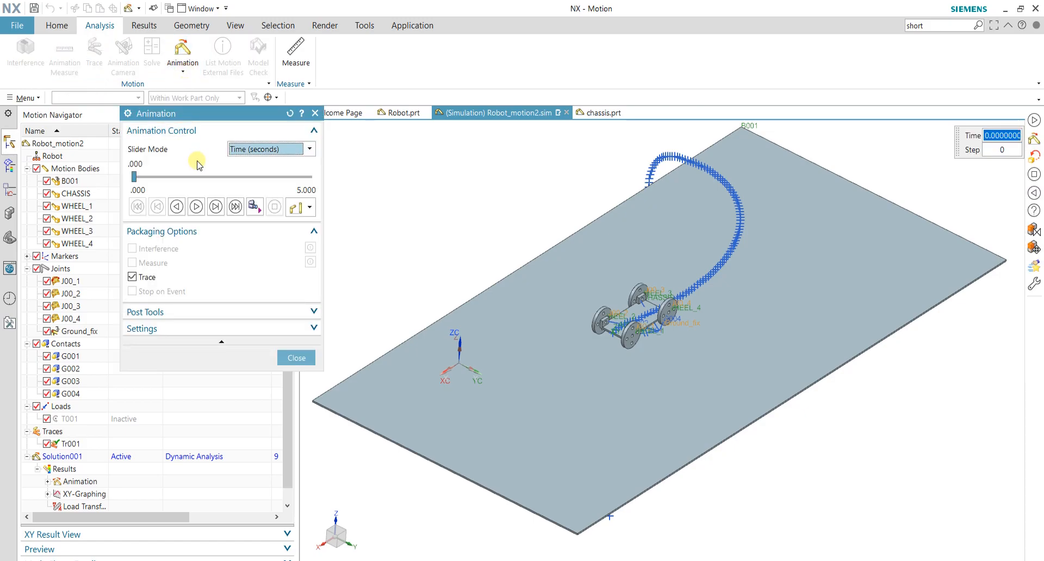
{"action": "left_click", "coordinate": [195, 205]}
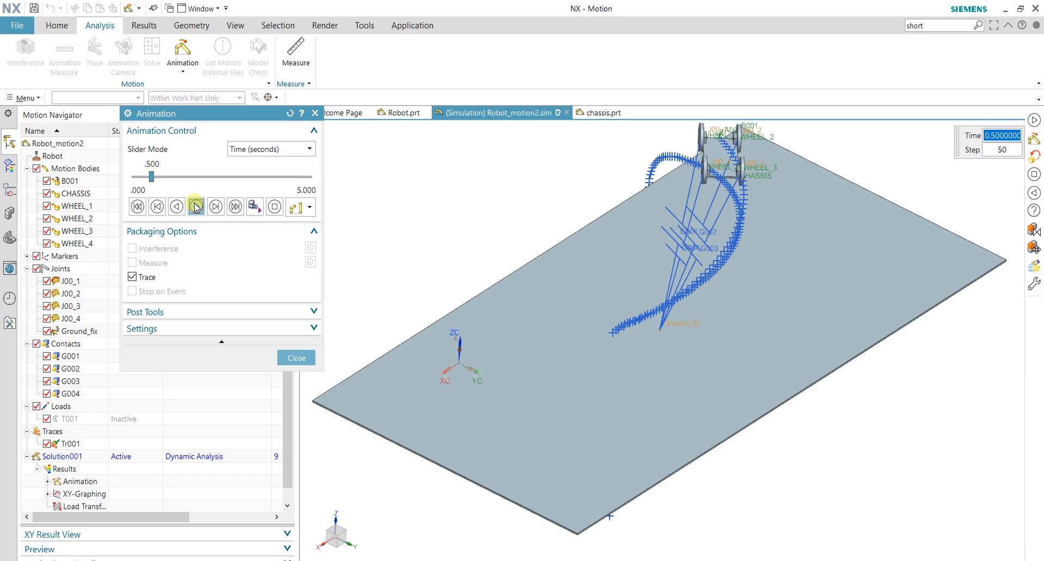
{"action": "left_click", "coordinate": [196, 206]}
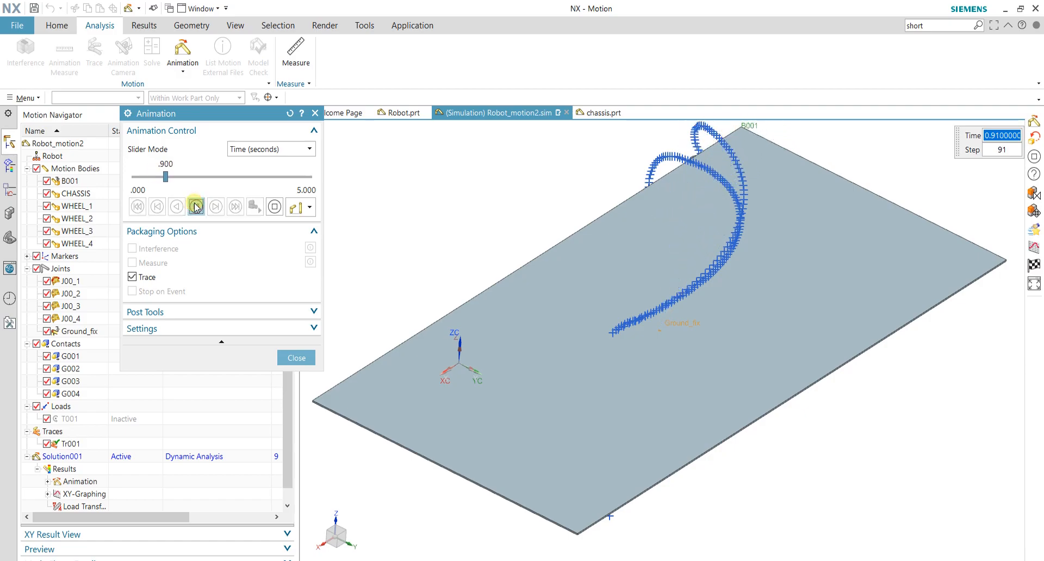
{"action": "left_click", "coordinate": [296, 358]}
Step: Highlight the WHEEL_1 motion body to identify that wheel beside the two traced paths
{"action": "mouse_move", "coordinate": [559, 468]}
{"action": "middle_mouse_down"}
{"action": "mouse_move", "coordinate": [545, 453]}
{"action": "mouse_move", "coordinate": [533, 374]}
{"action": "mouse_move", "coordinate": [654, 408]}
{"action": "mouse_move", "coordinate": [650, 447]}
{"action": "middle_mouse_up"}
{"action": "scroll", "coordinate": [570, 437], "scroll_direction": "down", "scroll_amount": 3}
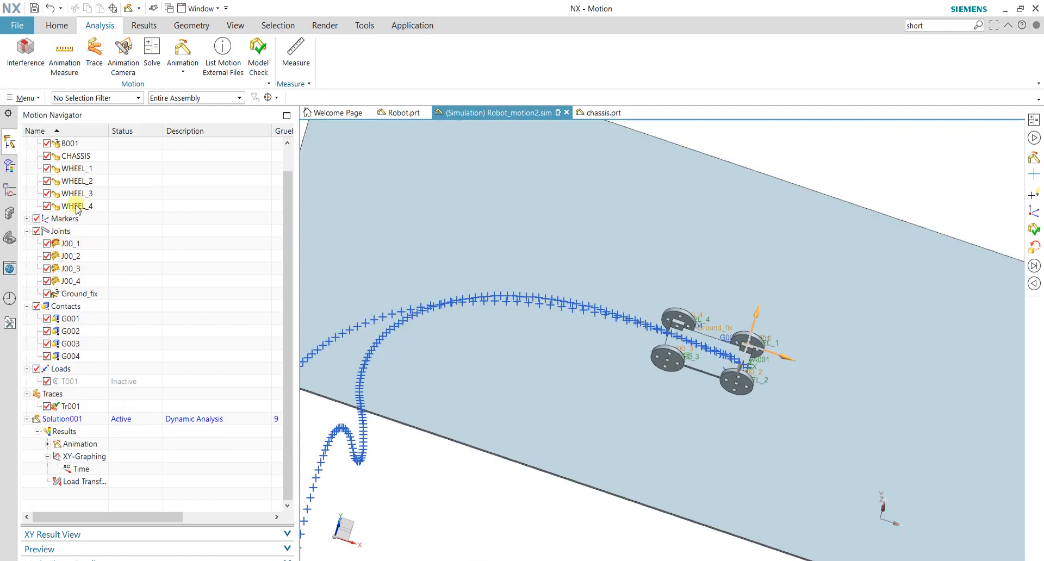
{"action": "left_click", "coordinate": [80, 167]}
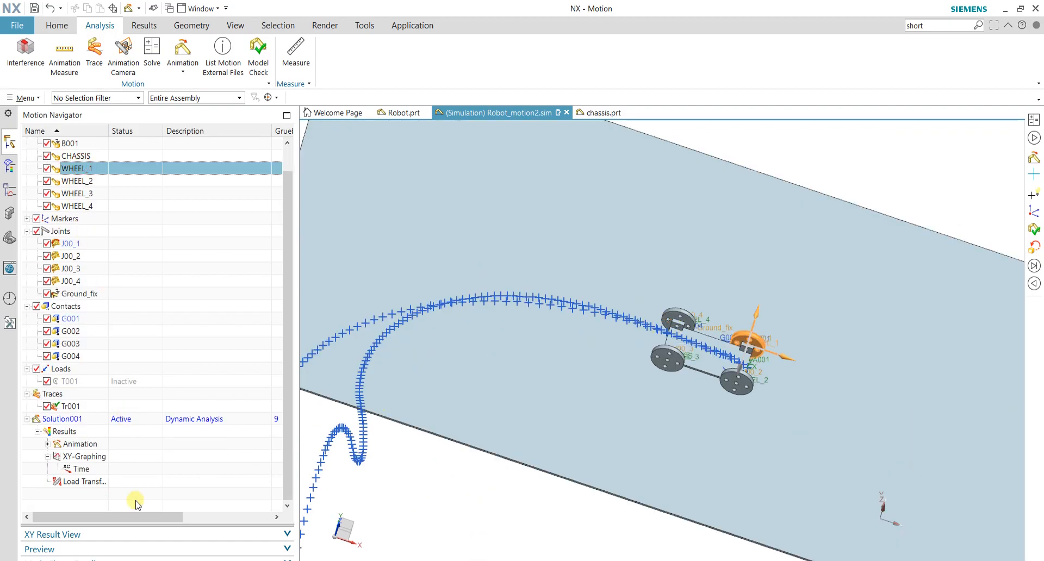
Step: Plot the absolute displacement magnitude of WHEEL_1 in a new graph window, and close the graph
{"action": "left_click", "coordinate": [73, 534]}
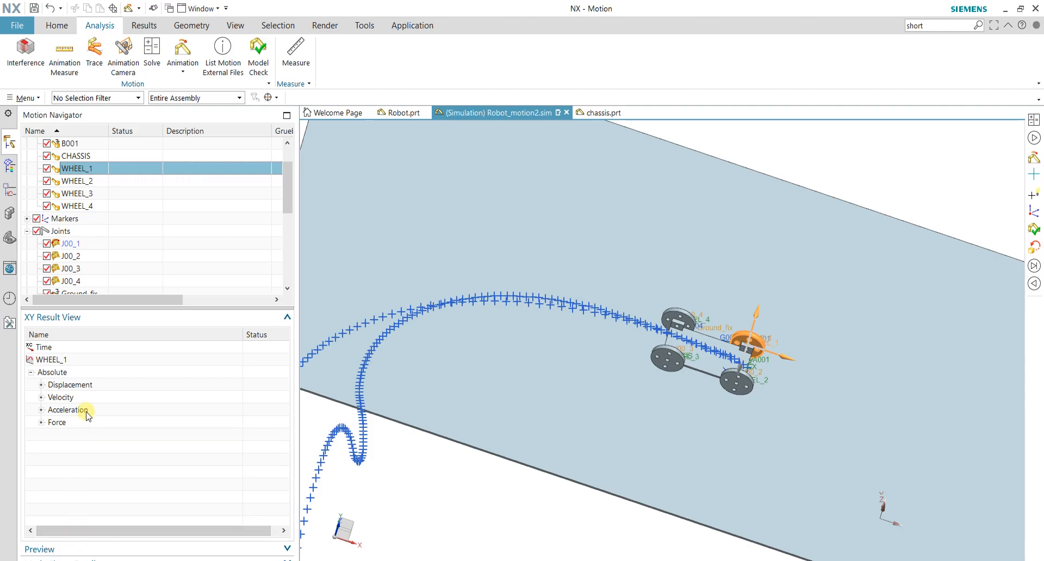
{"action": "left_click", "coordinate": [41, 385]}
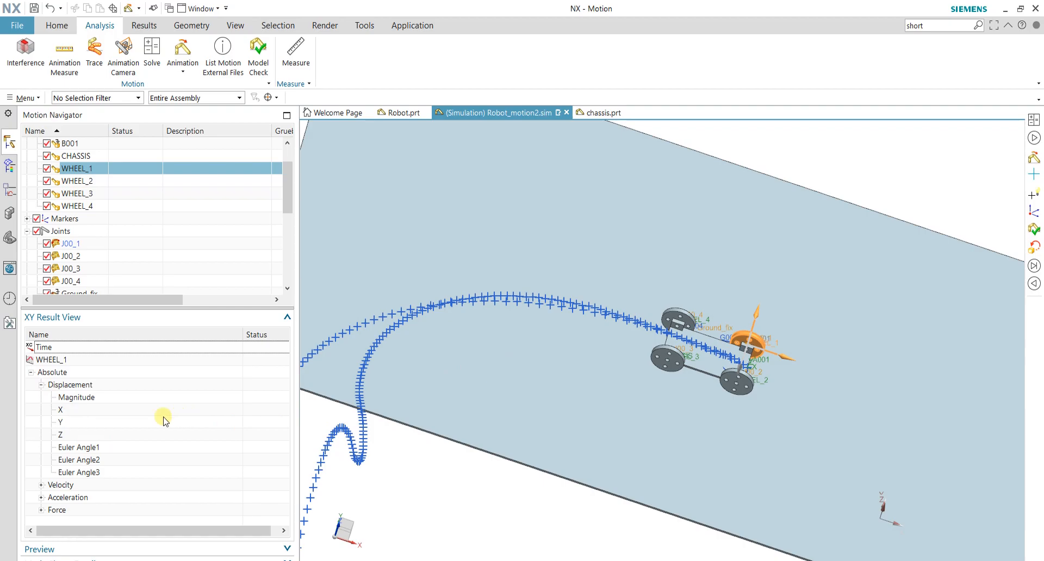
{"action": "right_click", "coordinate": [85, 397]}
{"action": "left_click", "coordinate": [102, 402]}
{"action": "left_click", "coordinate": [150, 137]}
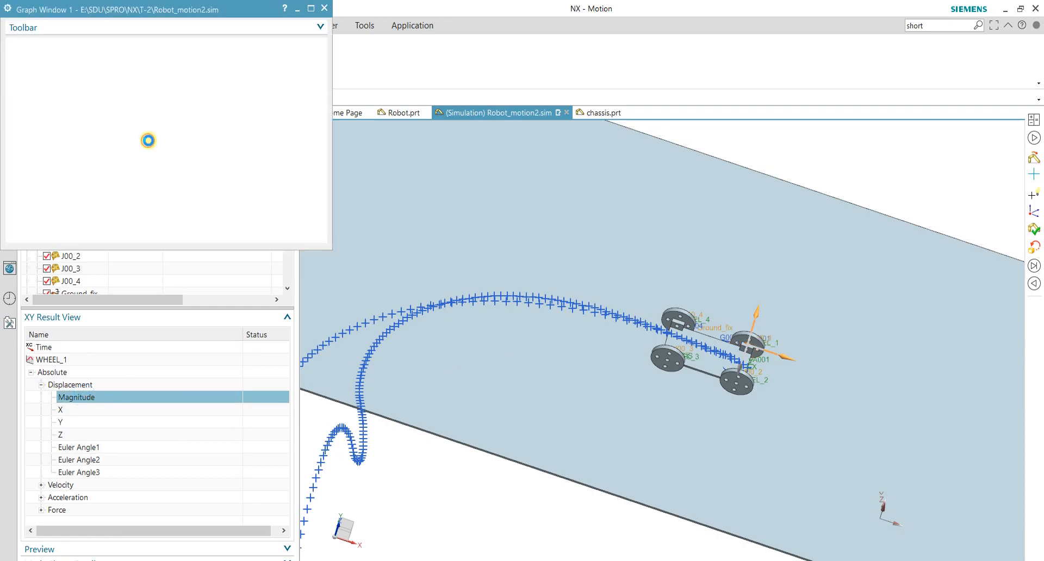
{"action": "left_click", "coordinate": [324, 8]}
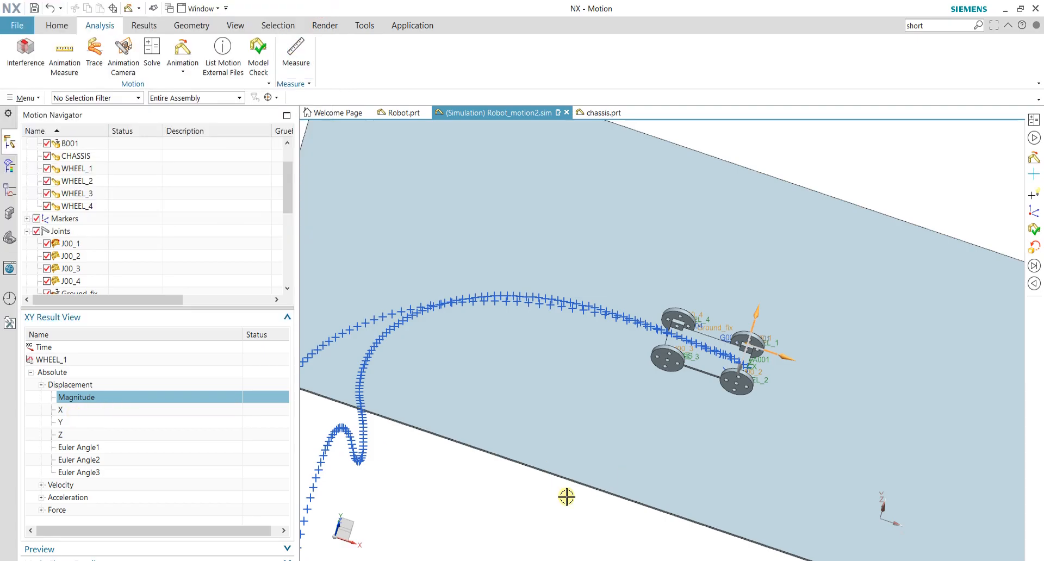
Step: Plot WHEEL_1's absolute X displacement over time in a new graph window, and close the graph
{"action": "right_click", "coordinate": [91, 410]}
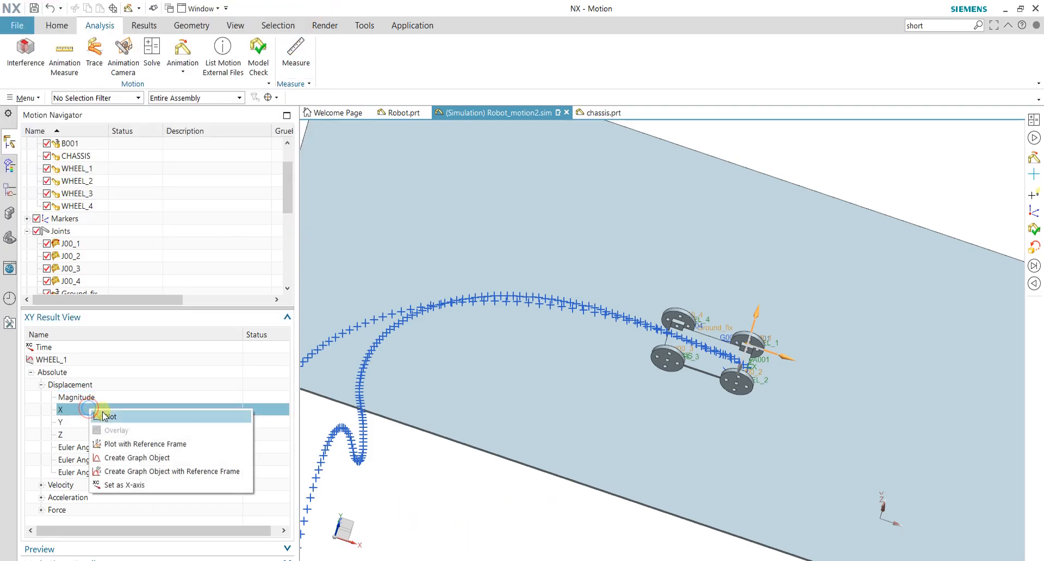
{"action": "left_click", "coordinate": [102, 413]}
{"action": "left_click", "coordinate": [150, 136]}
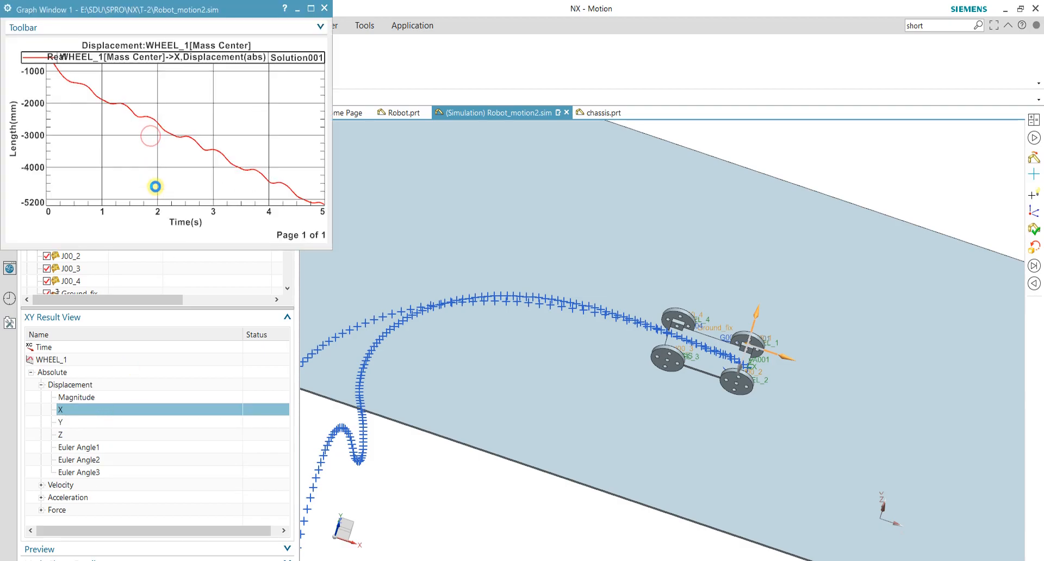
{"action": "left_click", "coordinate": [324, 8]}
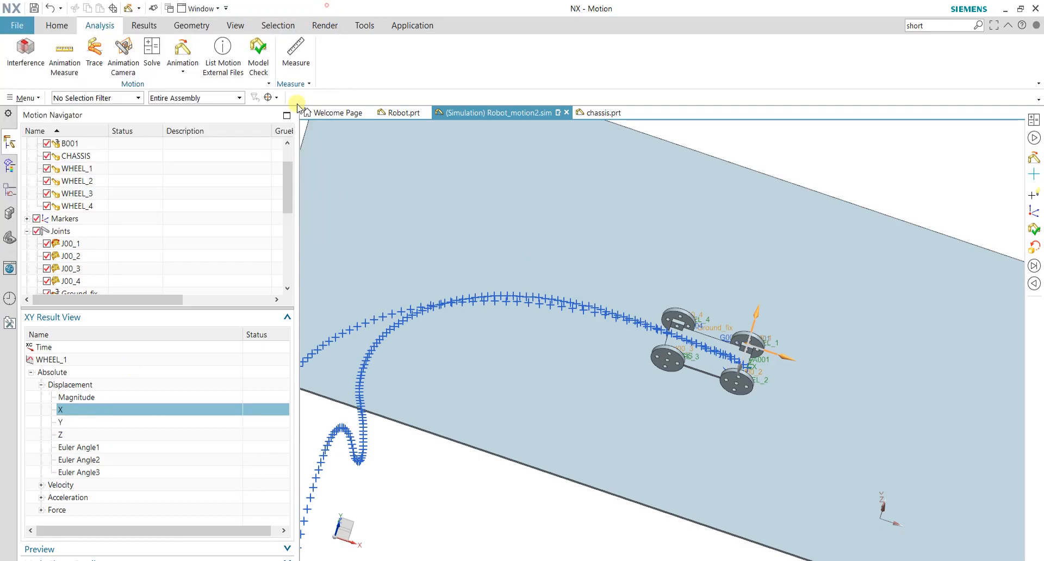
{"action": "right_click", "coordinate": [95, 408]}
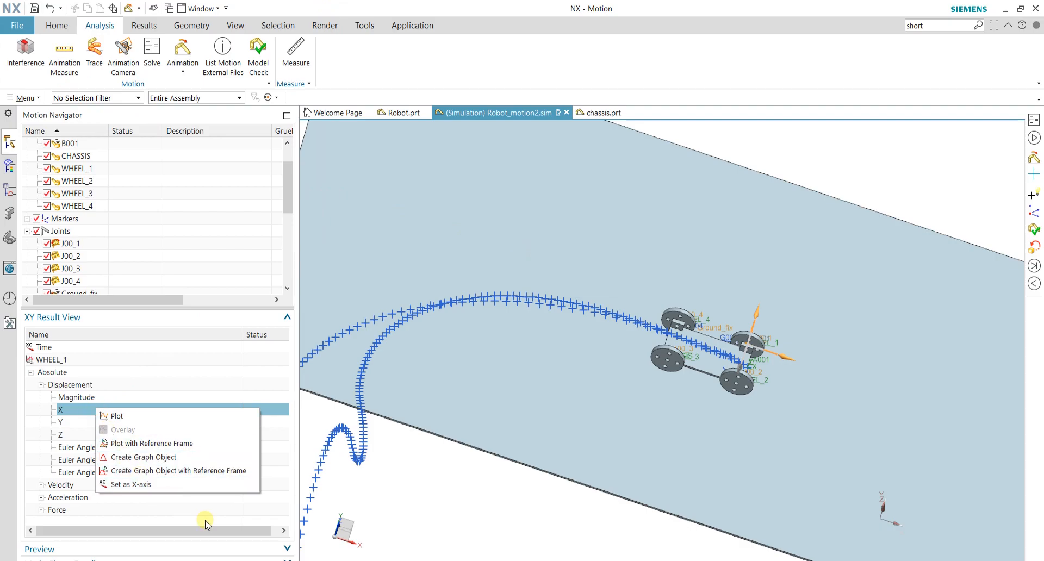
{"action": "left_click", "coordinate": [236, 534]}
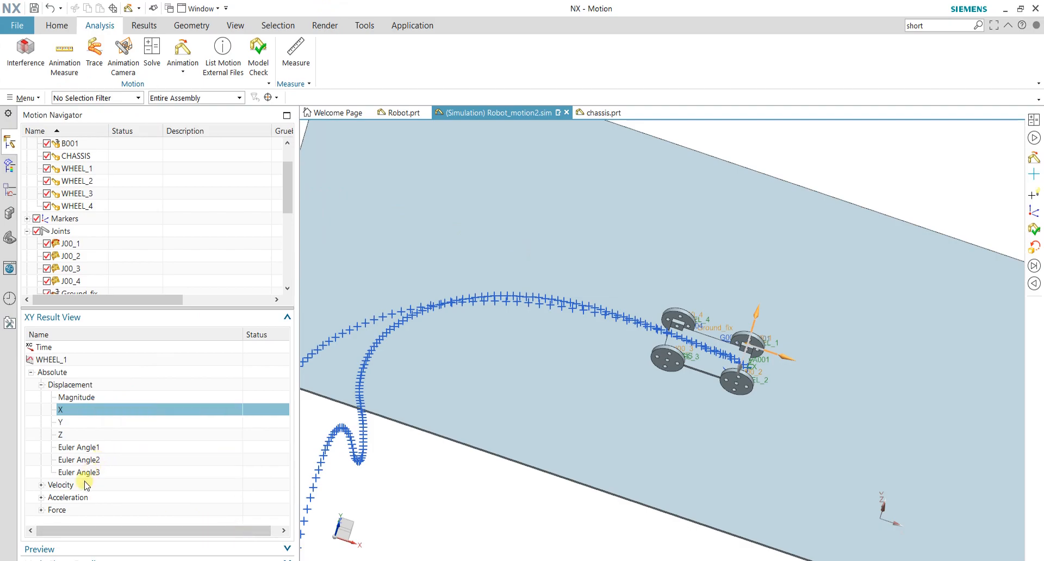
Step: Plot the absolute torque magnitude of WHEEL_1 in a new graph window, and close the graph
{"action": "left_click", "coordinate": [43, 510]}
{"action": "left_click", "coordinate": [133, 473]}
{"action": "right_click", "coordinate": [148, 472]}
{"action": "left_click", "coordinate": [160, 480]}
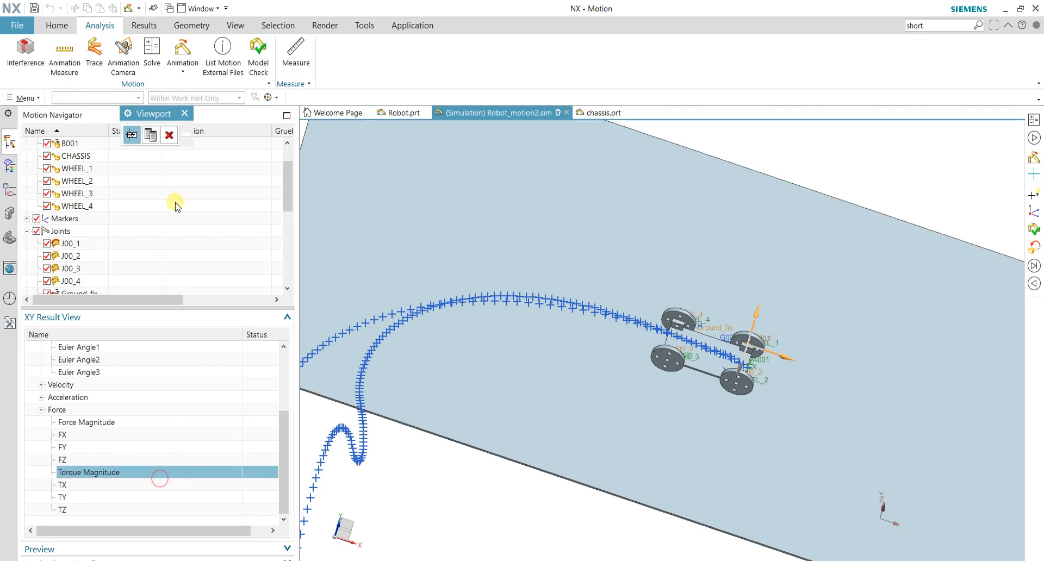
{"action": "left_click", "coordinate": [152, 136]}
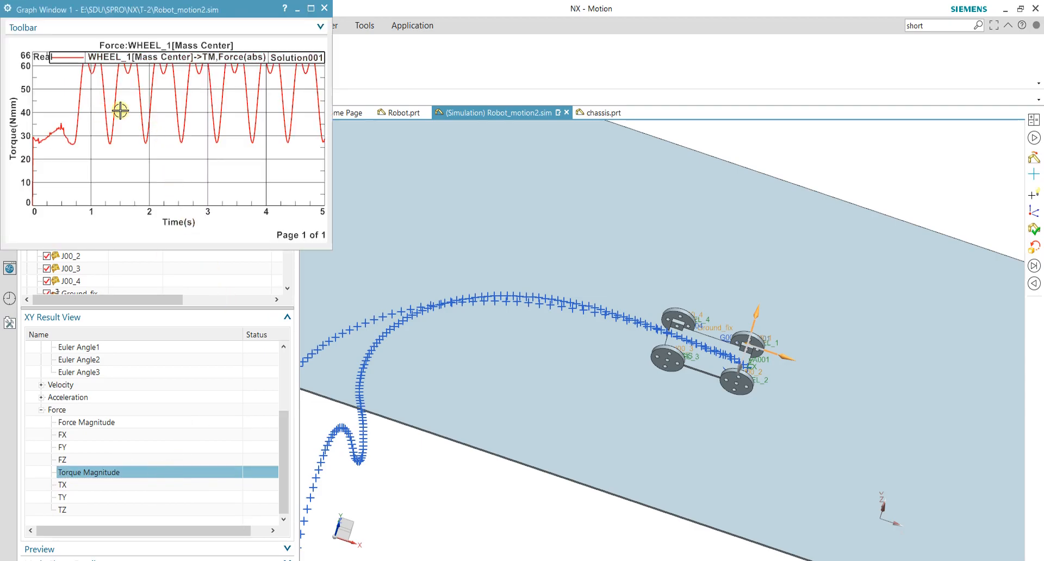
{"action": "left_click", "coordinate": [324, 8]}
Step: Plot the absolute force magnitude of the CHASSIS motion body in a new graph window, and close the graph
{"action": "left_click", "coordinate": [87, 156]}
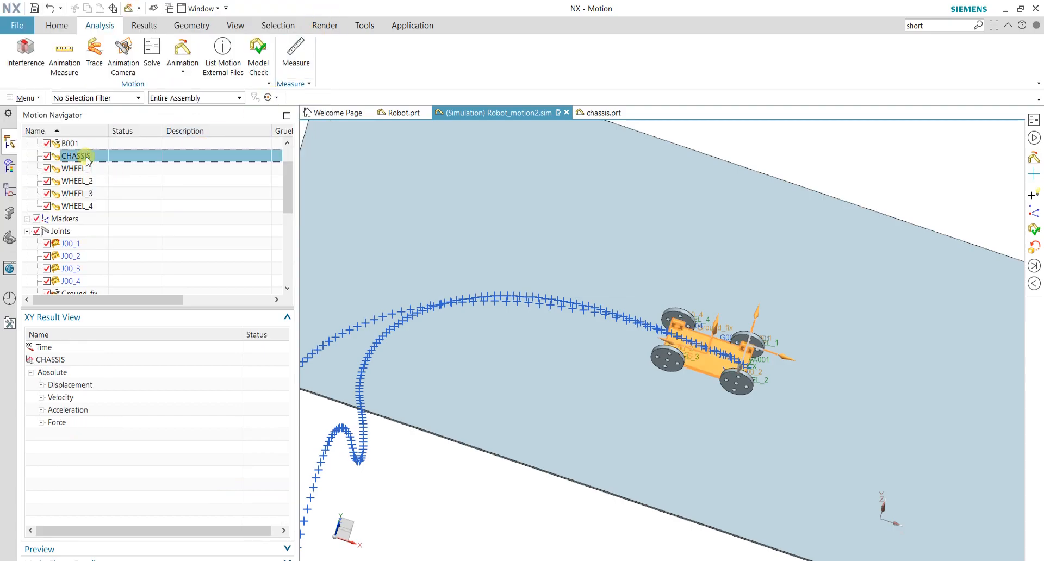
{"action": "left_click", "coordinate": [42, 385]}
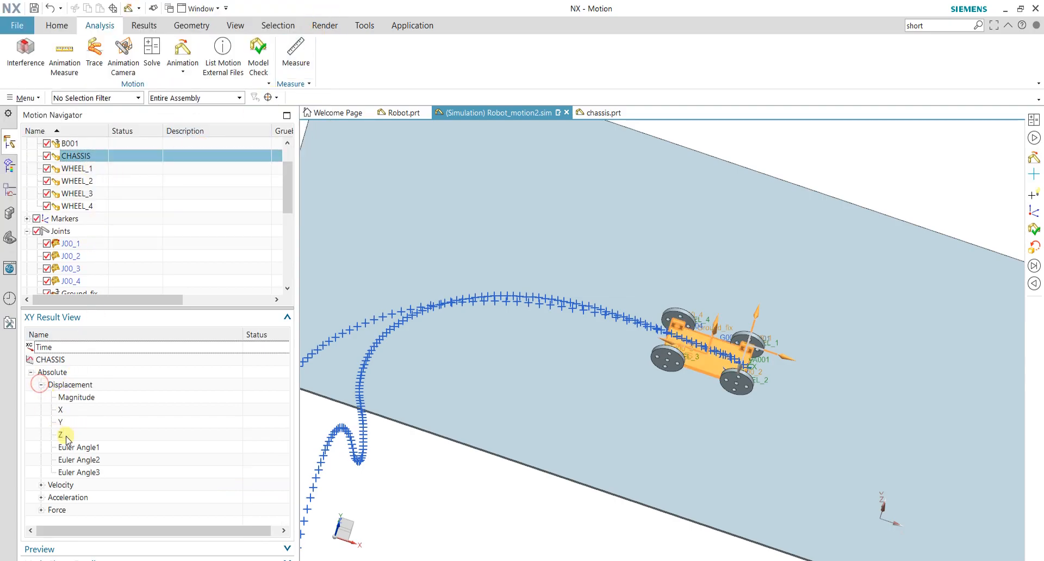
{"action": "left_click", "coordinate": [42, 510]}
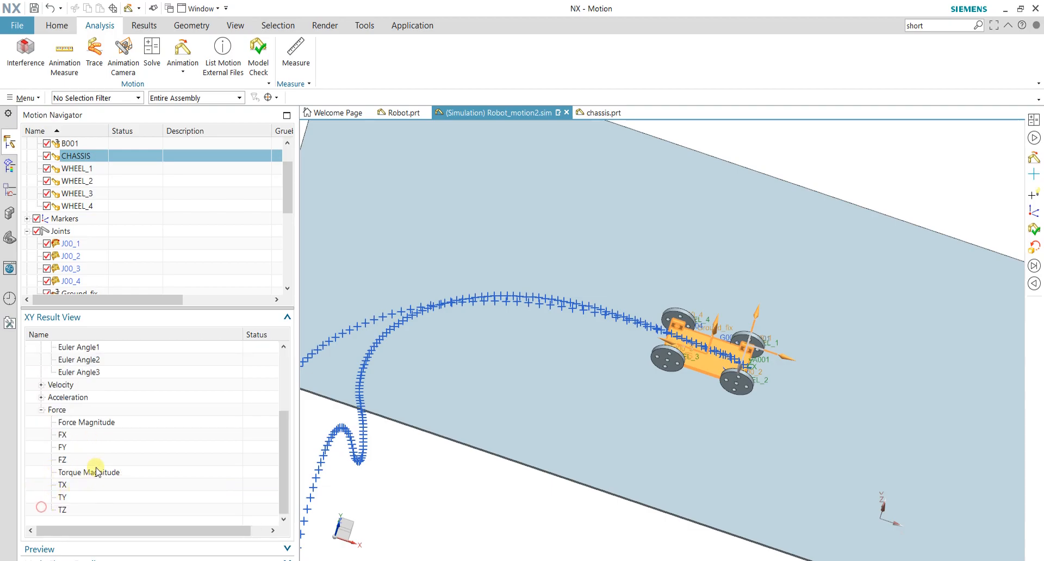
{"action": "left_click", "coordinate": [118, 423]}
{"action": "right_click", "coordinate": [119, 422]}
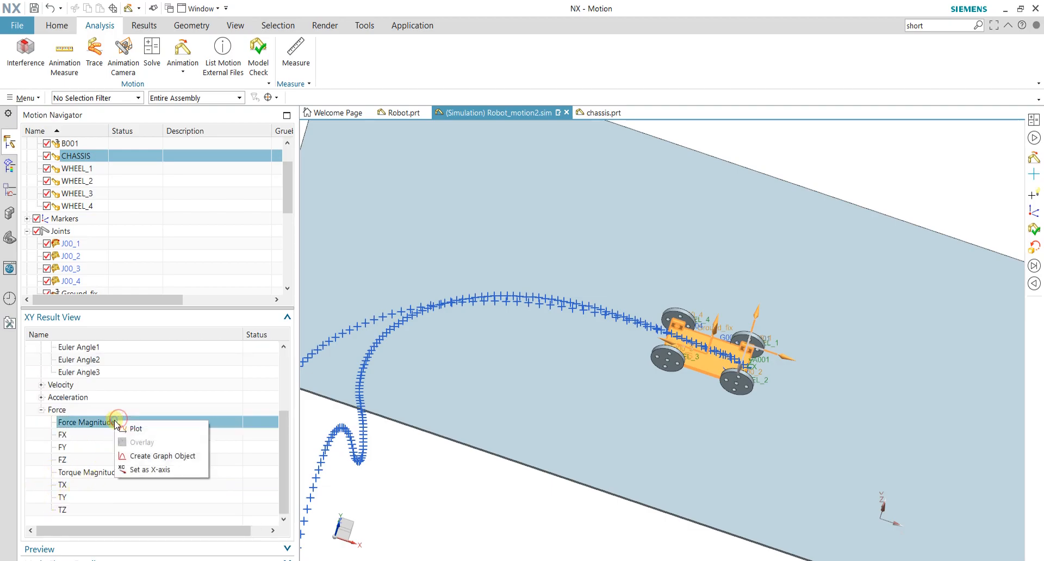
{"action": "left_click", "coordinate": [133, 431]}
{"action": "left_click", "coordinate": [150, 135]}
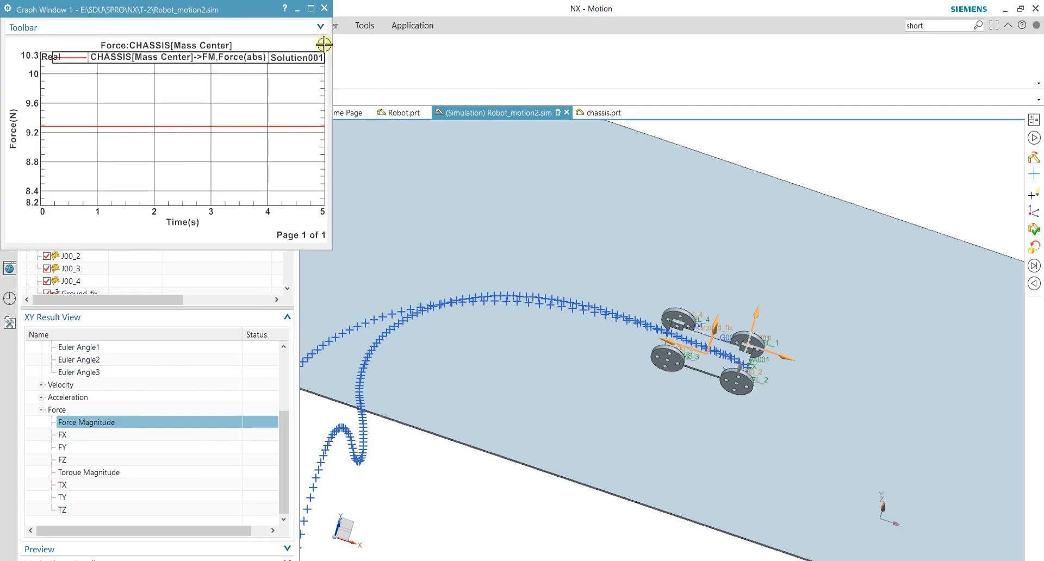
{"action": "left_click", "coordinate": [324, 9]}
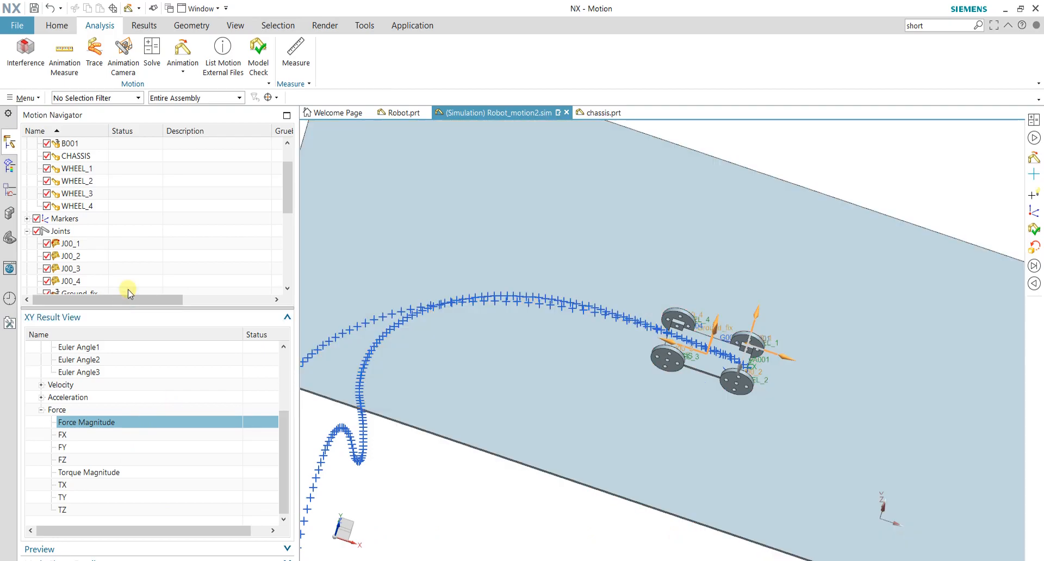
Step: Plot the absolute velocity magnitude of CHASSIS in a new graph window and move the graph clear of the animation command
{"action": "left_click", "coordinate": [79, 156]}
{"action": "left_click", "coordinate": [40, 397]}
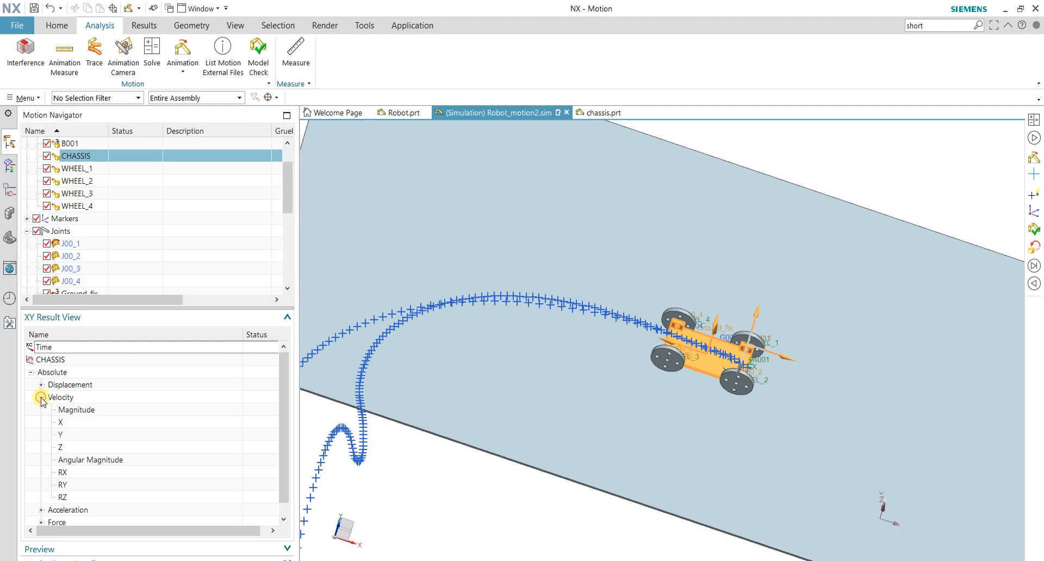
{"action": "left_click", "coordinate": [77, 410]}
{"action": "right_click", "coordinate": [77, 411]}
{"action": "left_click", "coordinate": [96, 418]}
{"action": "left_click", "coordinate": [152, 139]}
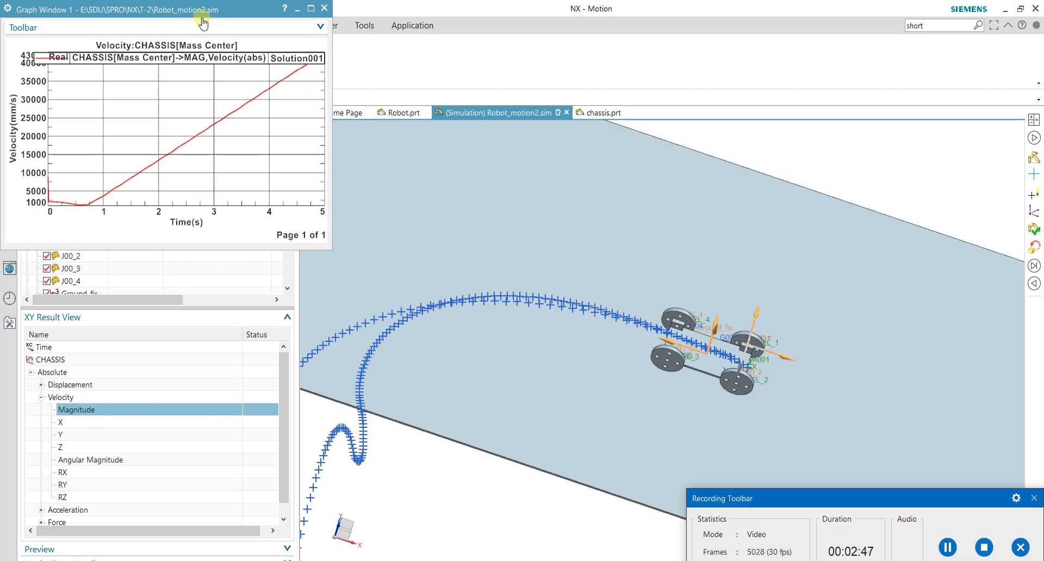
{"action": "left_click_drag", "start_coordinate": [201, 17], "coordinate": [260, 237]}
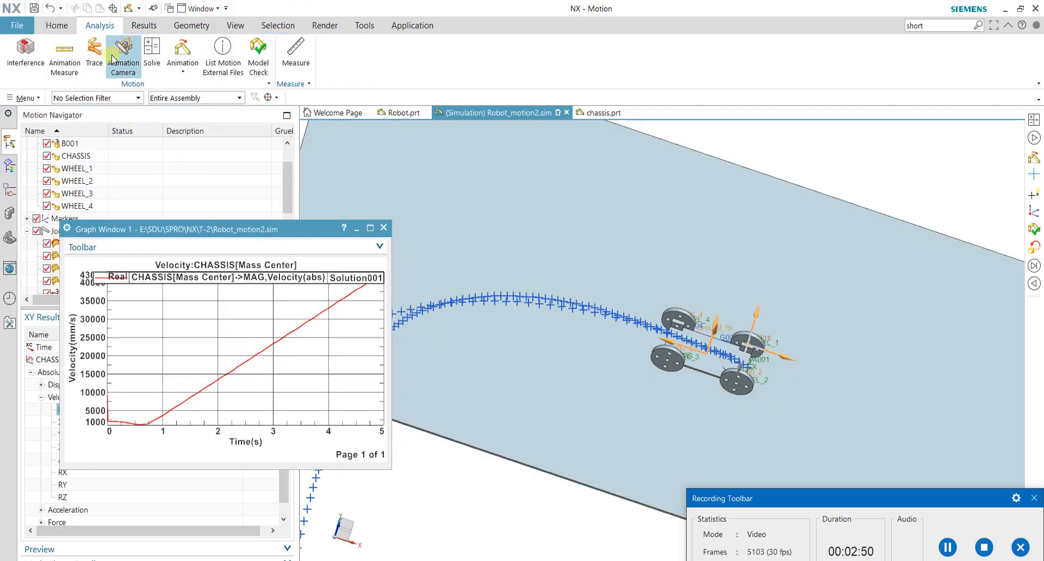
Step: Play the motion animation with Trace enabled alongside the chassis velocity graph, and pause it at about 2.47 s
{"action": "left_click", "coordinate": [183, 48]}
{"action": "mouse_move", "coordinate": [253, 115]}
{"action": "left_mouse_down"}
{"action": "mouse_move", "coordinate": [919, 106]}
{"action": "mouse_move", "coordinate": [908, 46]}
{"action": "left_mouse_up"}
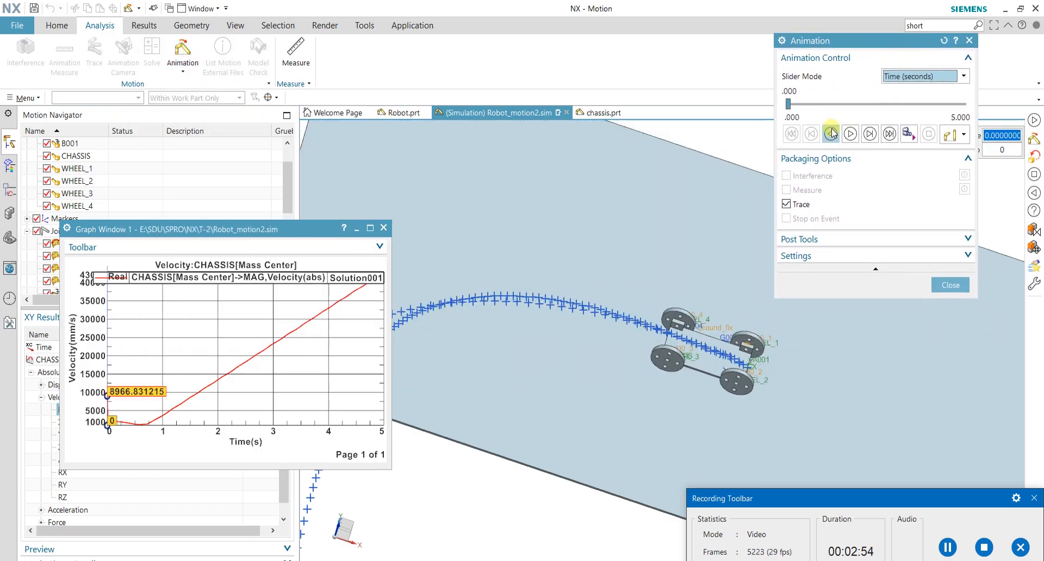
{"action": "left_click", "coordinate": [851, 133]}
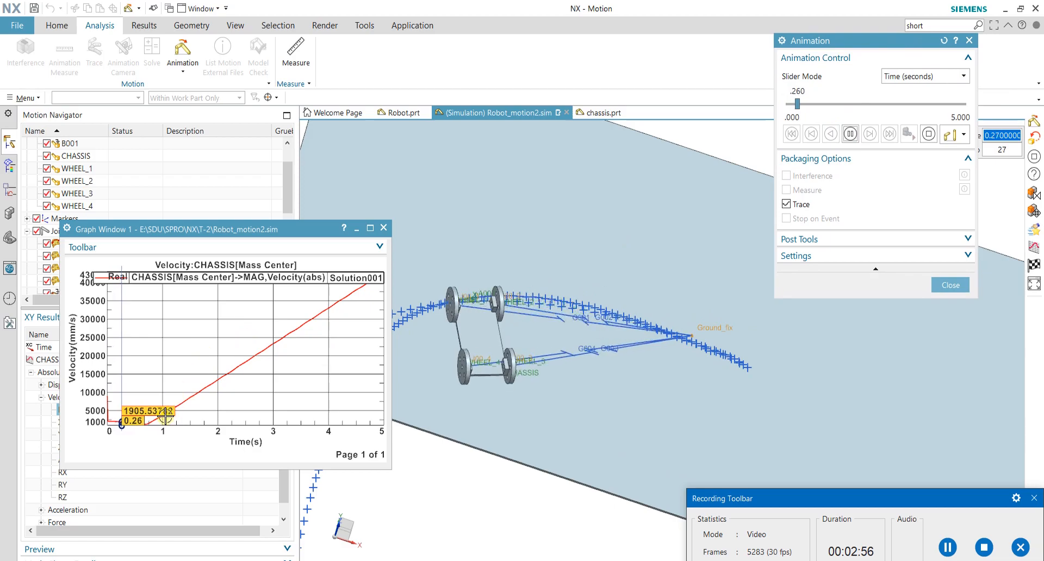
{"action": "scroll", "coordinate": [457, 434], "scroll_direction": "down", "scroll_amount": 4}
{"action": "scroll", "coordinate": [457, 434], "scroll_direction": "down", "scroll_amount": 6}
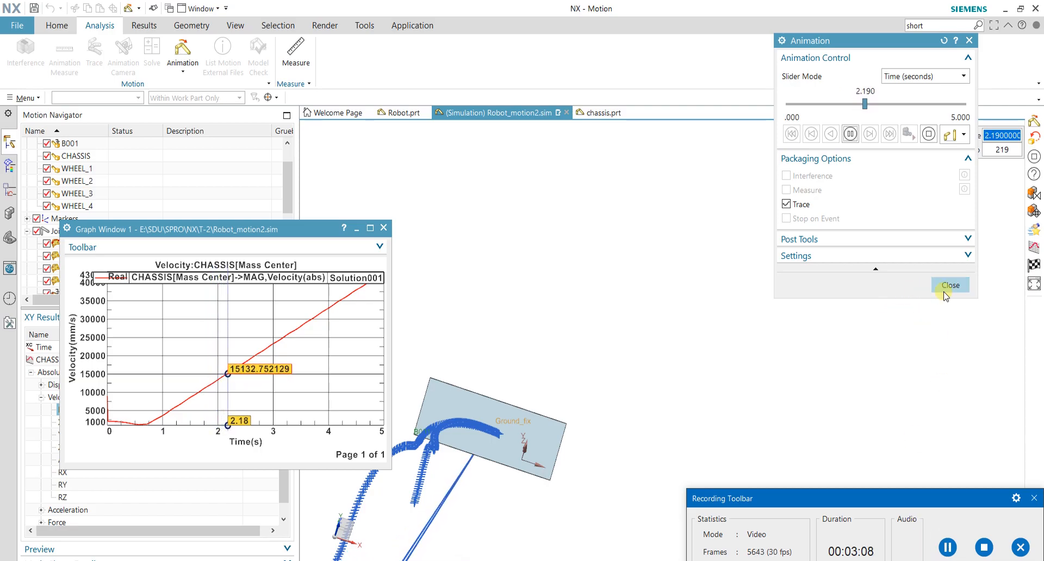
{"action": "left_click", "coordinate": [849, 134]}
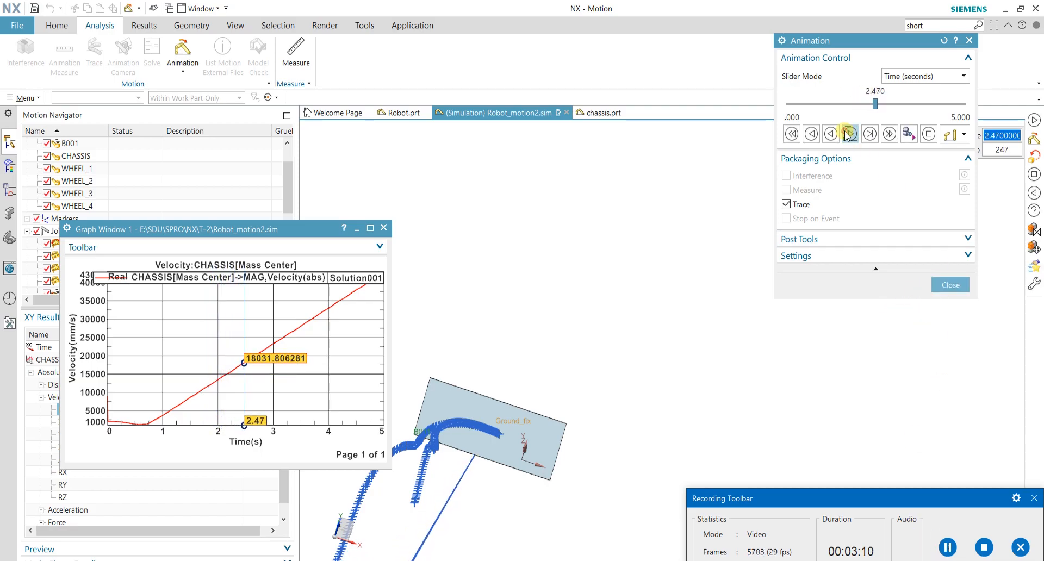